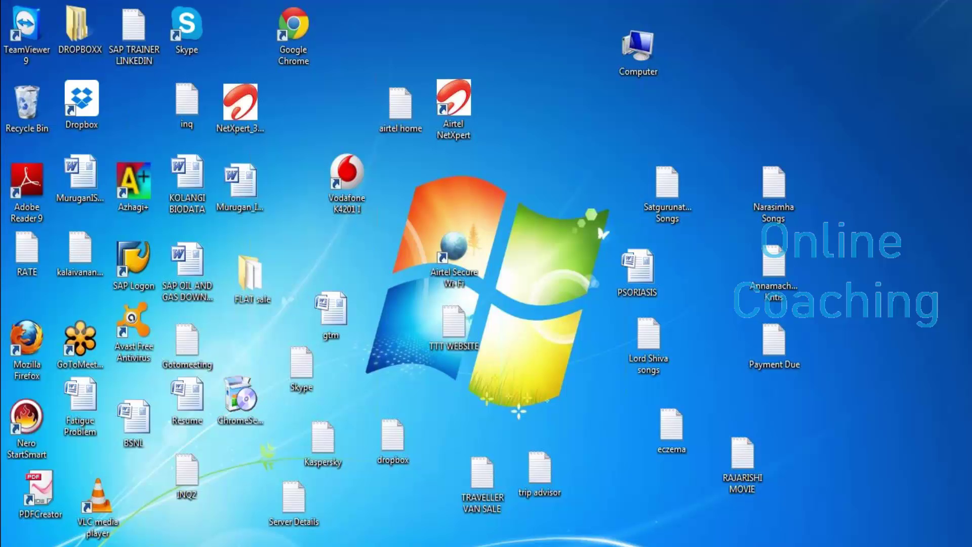
# Step: Browse from Computer to D: > backup2ndjune2013_1 > SAP IS OIL TRG > Course and maximize the window
pyautogui.click(638, 51)
pyautogui.press('super+e')
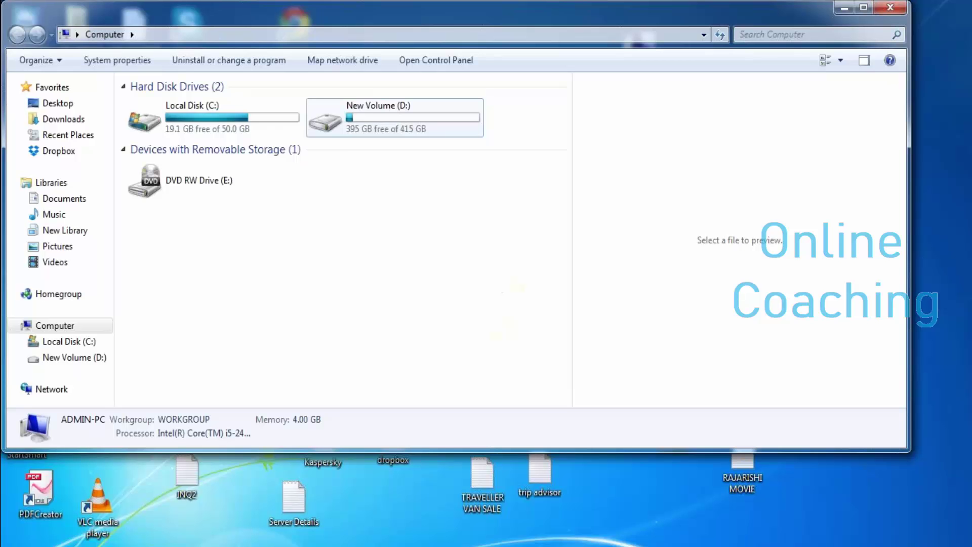
pyautogui.doubleClick(395, 118)
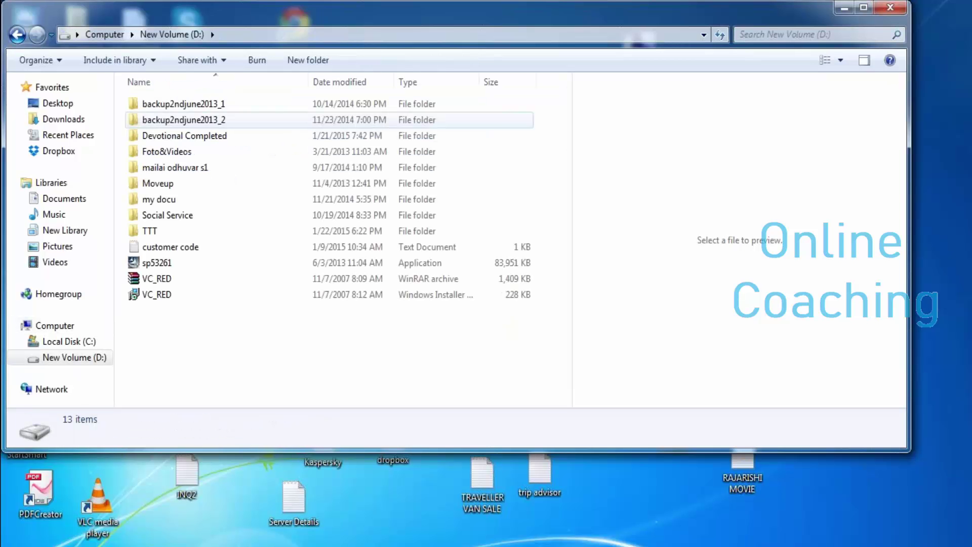
pyautogui.doubleClick(177, 104)
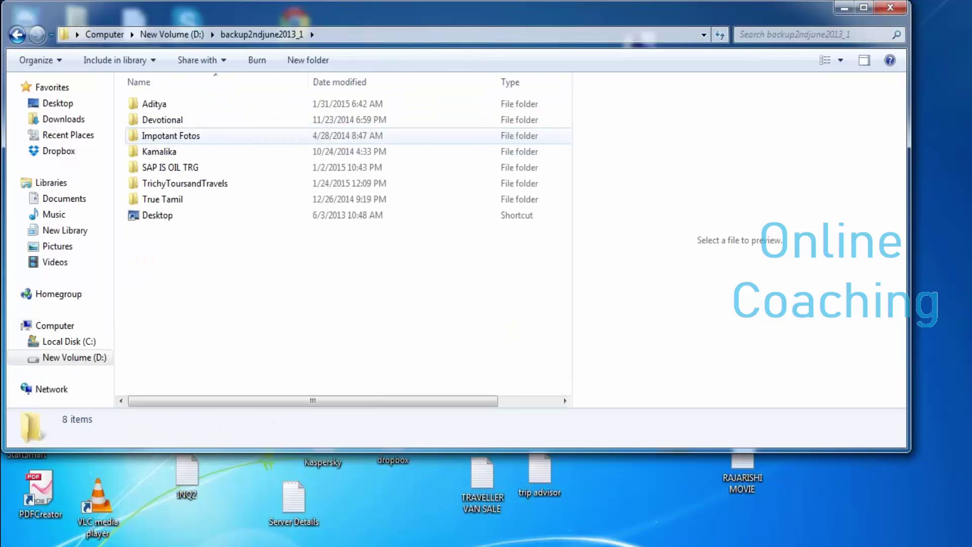
pyautogui.doubleClick(170, 167)
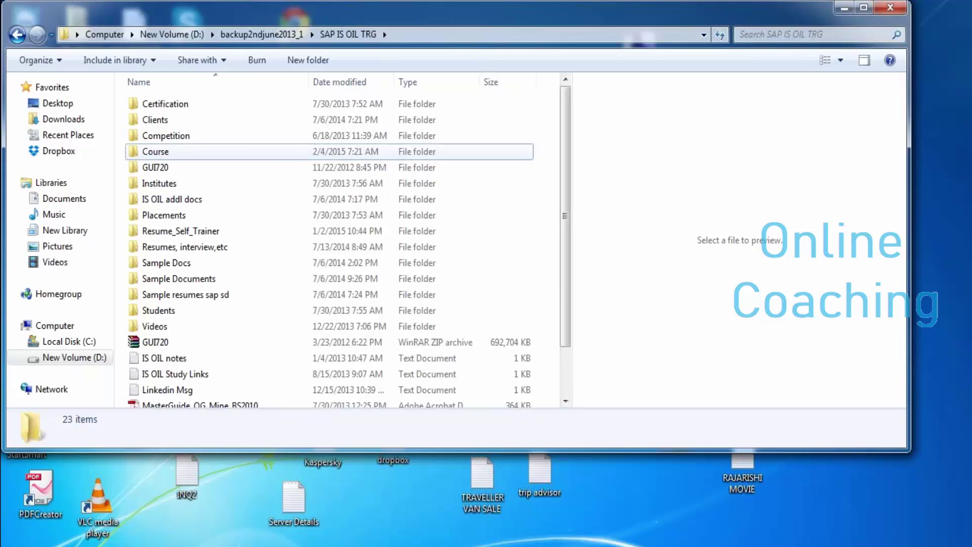
pyautogui.doubleClick(156, 152)
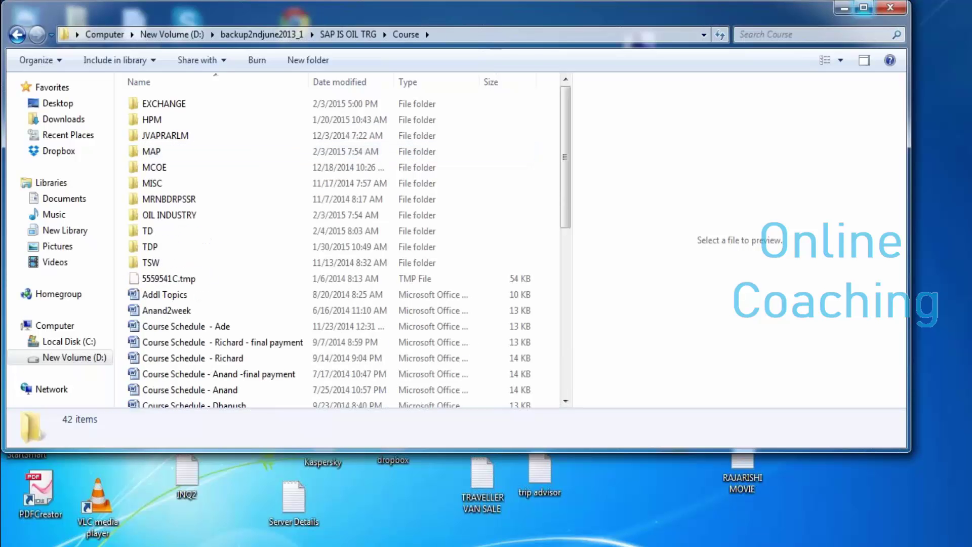
pyautogui.click(863, 7)
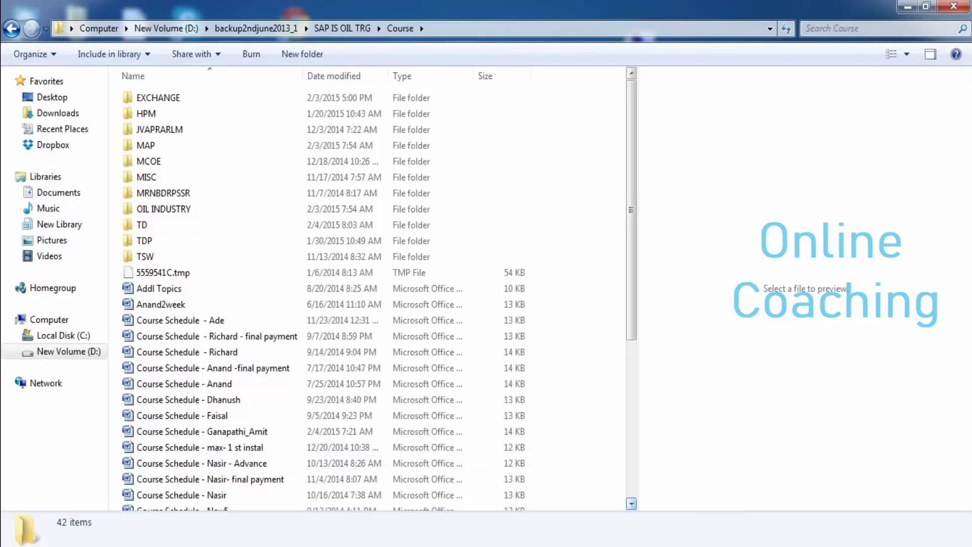
pyautogui.scroll(-1, 324, 294)
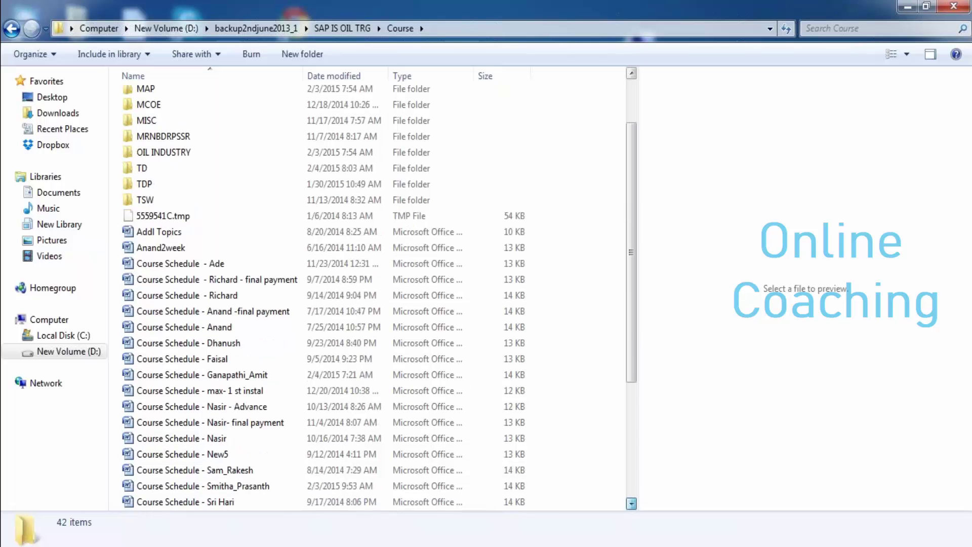
pyautogui.scroll(-3, 324, 327)
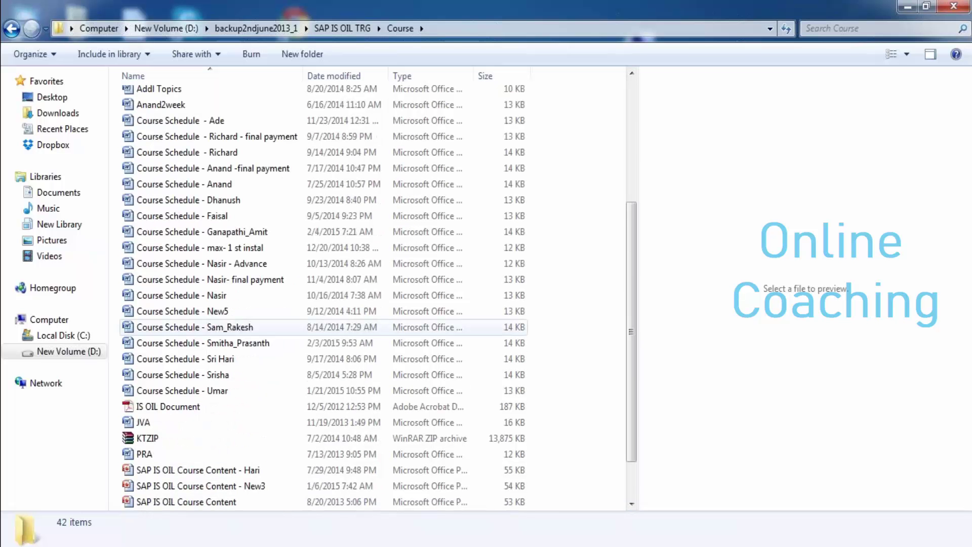
# Step: Open the Course Schedule Word file and scroll down to the end of its session table
pyautogui.doubleClick(202, 343)
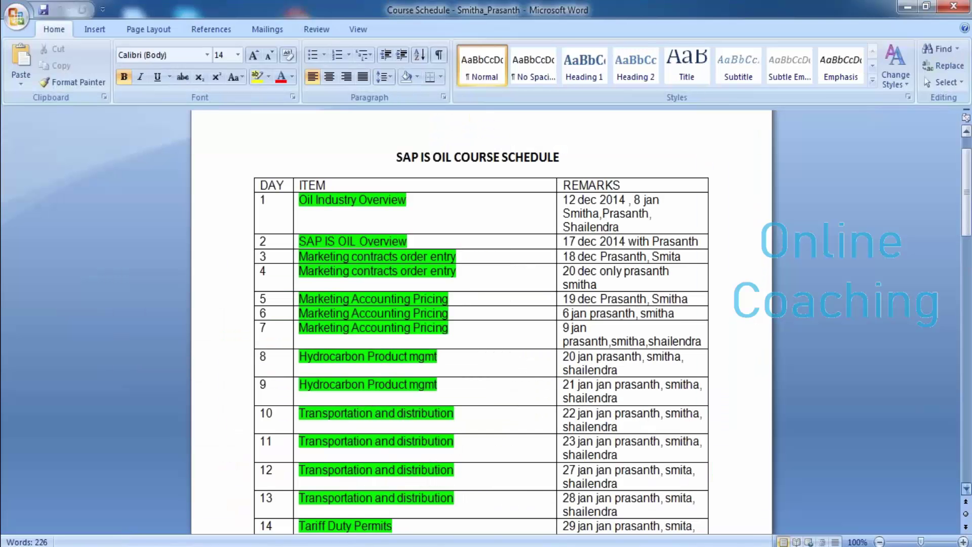
pyautogui.scroll(-12, 481, 322)
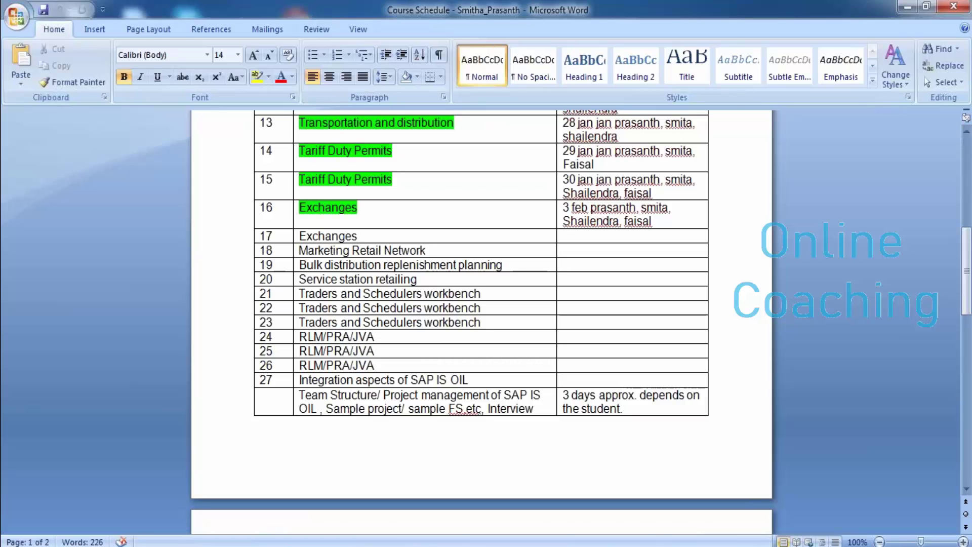
# Step: Copy row 16's remarks into row 17, changing the date to 4 feb and dropping the last name
pyautogui.hotkey('ctrl', 'shift', 'Up')
pyautogui.hotkey('shift', 'Up')
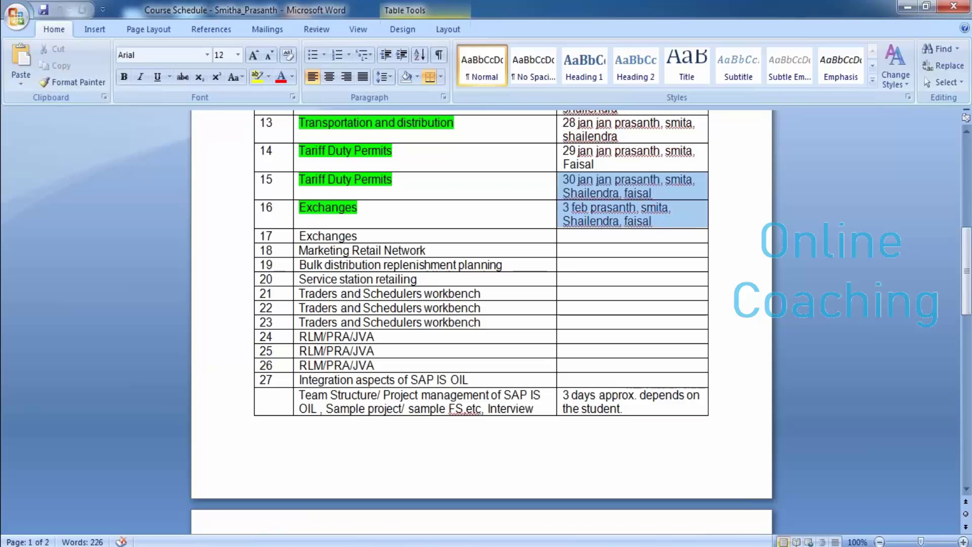
pyautogui.hotkey('shift', 'Down')
pyautogui.hotkey('ctrl', 'c')
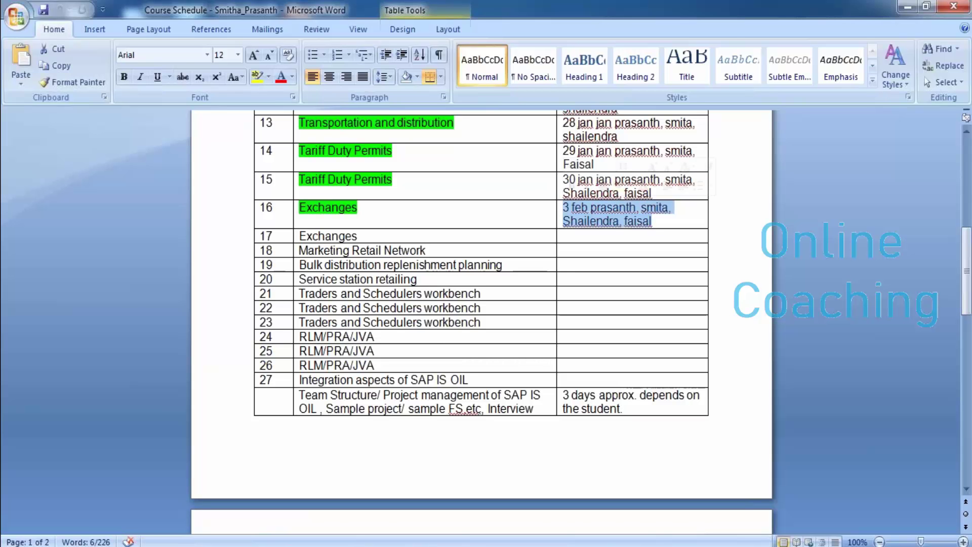
pyautogui.click(563, 236)
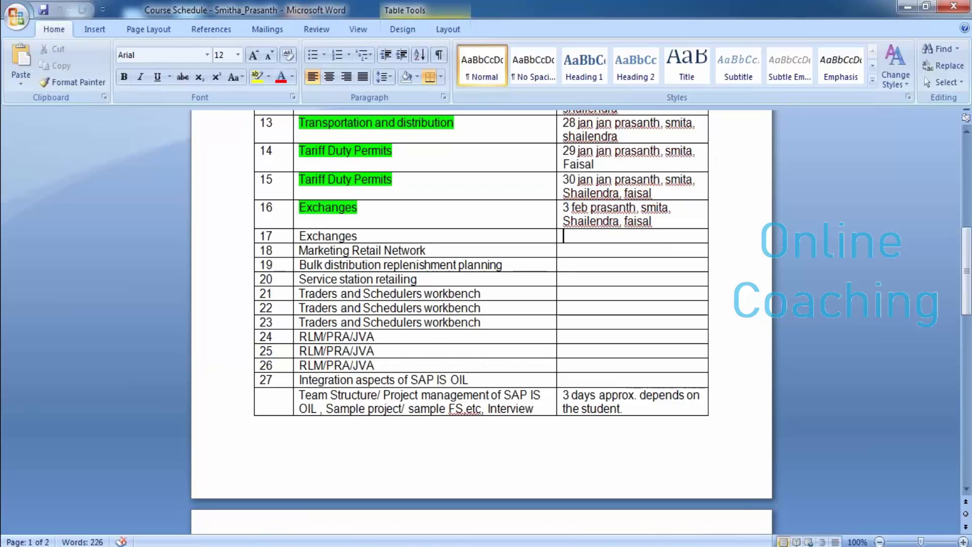
pyautogui.hotkey('ctrl', 'v')
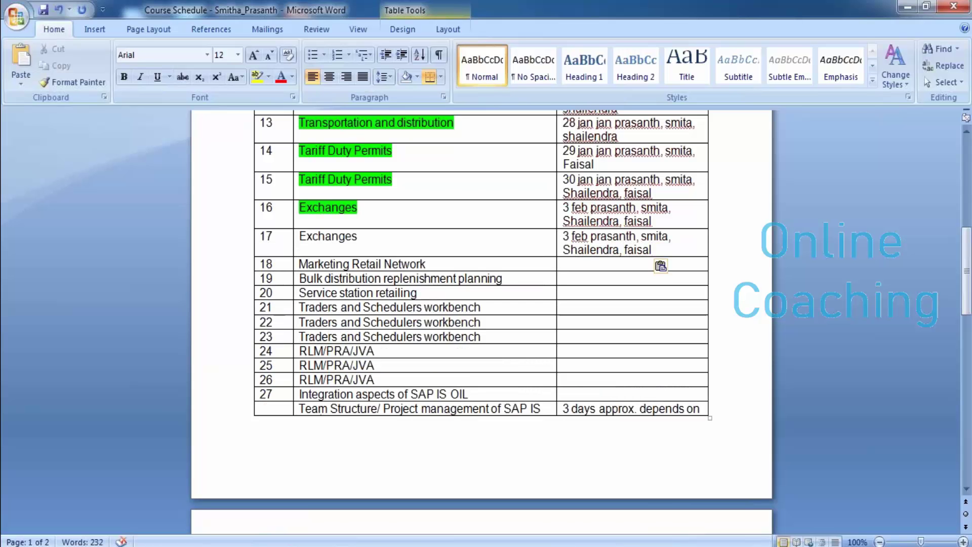
pyautogui.write('4')
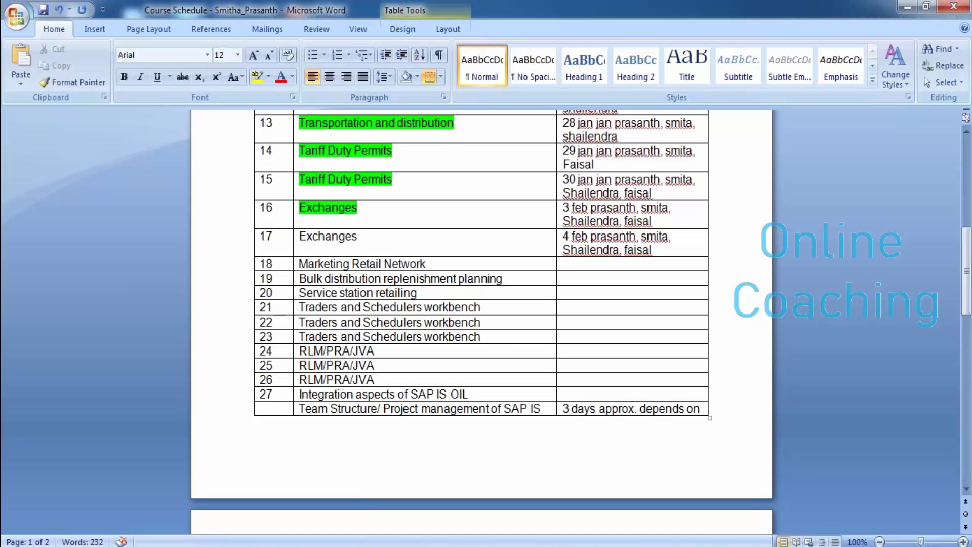
pyautogui.press('BackSpace')
pyautogui.press('BackSpace')
pyautogui.press('BackSpace')
pyautogui.press('BackSpace')
pyautogui.press('BackSpace')
pyautogui.press('BackSpace')
pyautogui.press('BackSpace')
pyautogui.press('BackSpace')
# Step: Highlight the word Exchanges in row 17 in green
pyautogui.click(358, 235)
pyautogui.hotkey('shift', 'Left')
pyautogui.hotkey('shift', 'Left')
pyautogui.hotkey('shift', 'Left')
pyautogui.hotkey('shift', 'Left')
pyautogui.hotkey('shift', 'Left')
pyautogui.hotkey('shift', 'Left')
pyautogui.hotkey('shift', 'Left')
pyautogui.hotkey('shift', 'Left')
pyautogui.hotkey('shift', 'Left')
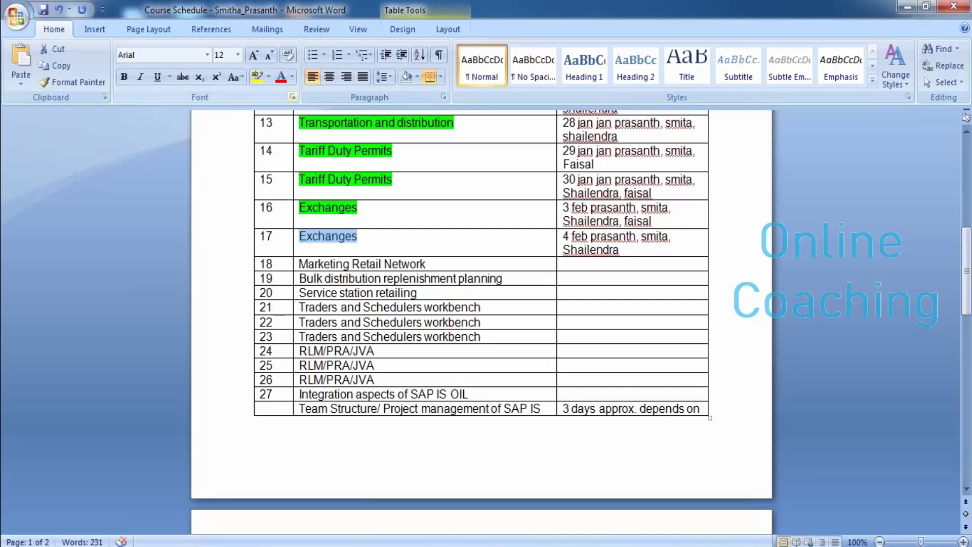
pyautogui.click(268, 76)
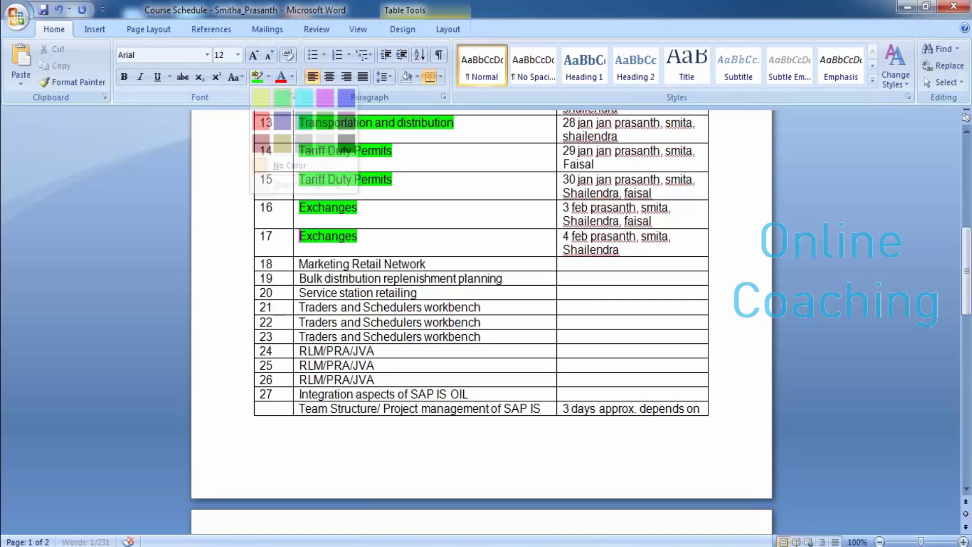
pyautogui.click(282, 98)
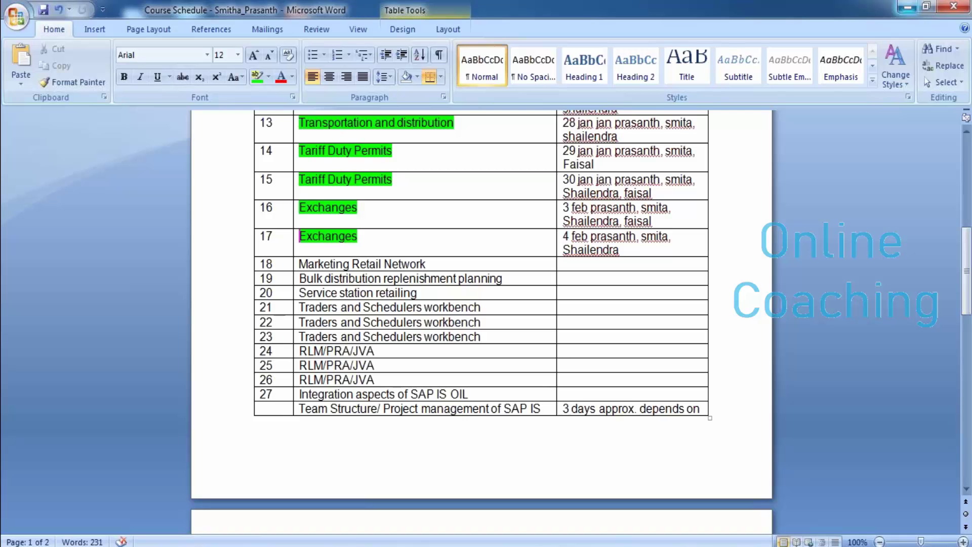
# Step: Minimize the Course Schedule Word window
pyautogui.click(908, 7)
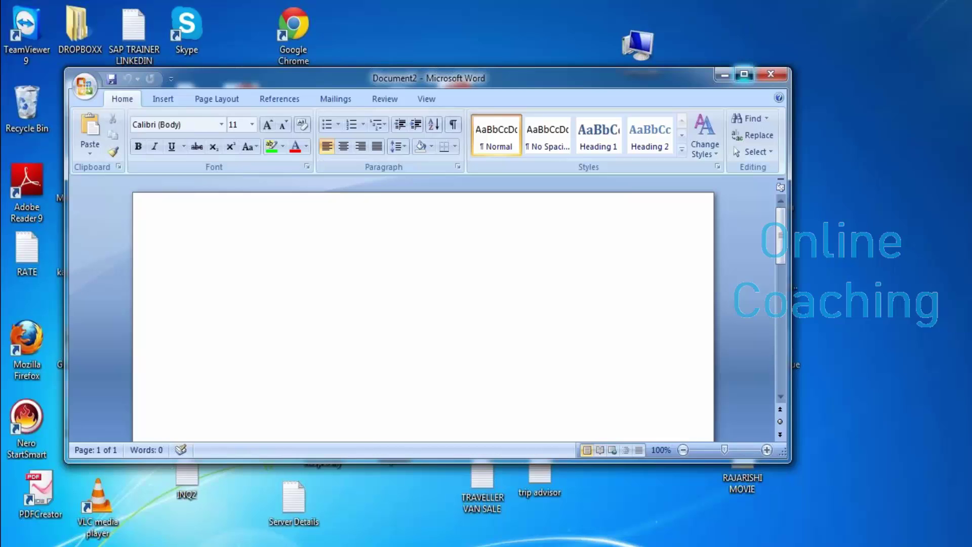
# Step: Maximize the new document and type the title EXCHAGES in Arial, size 24
pyautogui.click(744, 74)
pyautogui.click(207, 55)
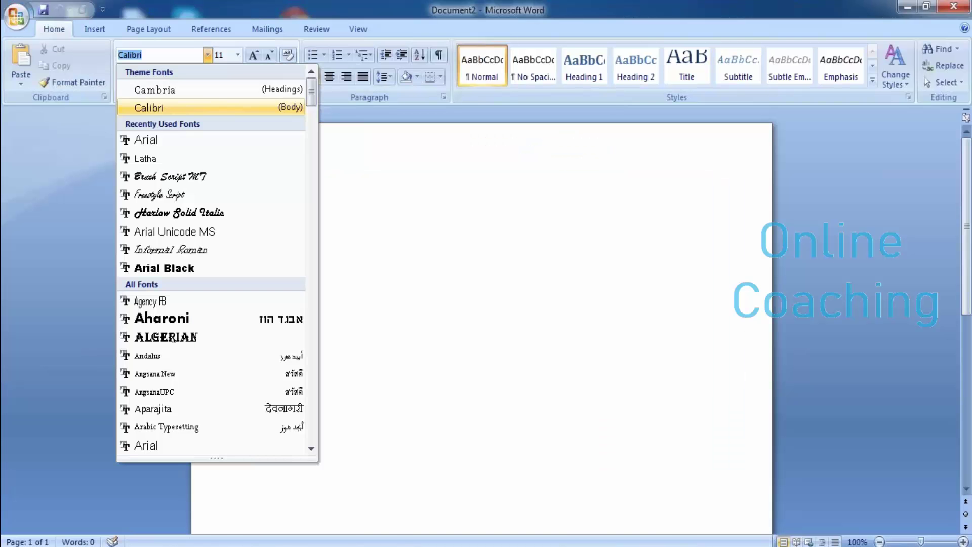
pyautogui.click(147, 140)
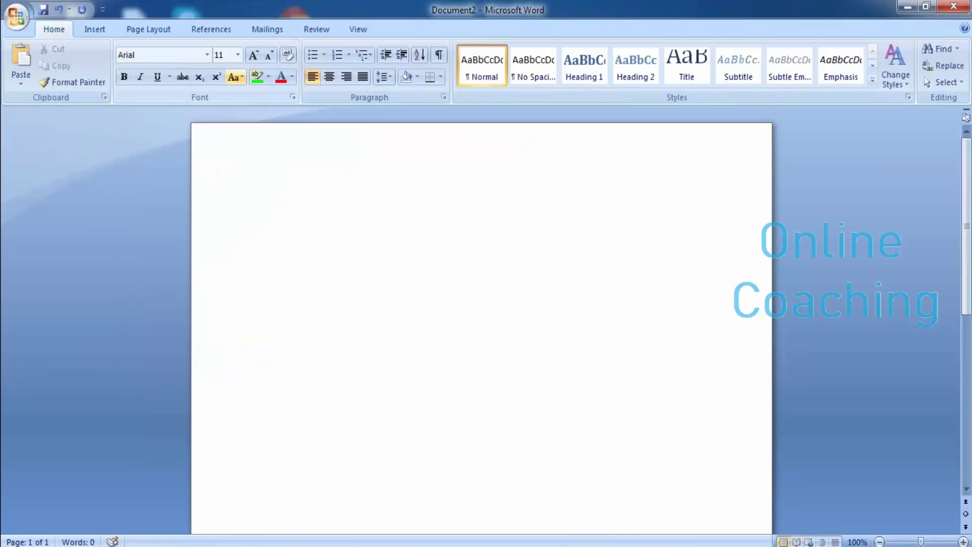
pyautogui.click(237, 55)
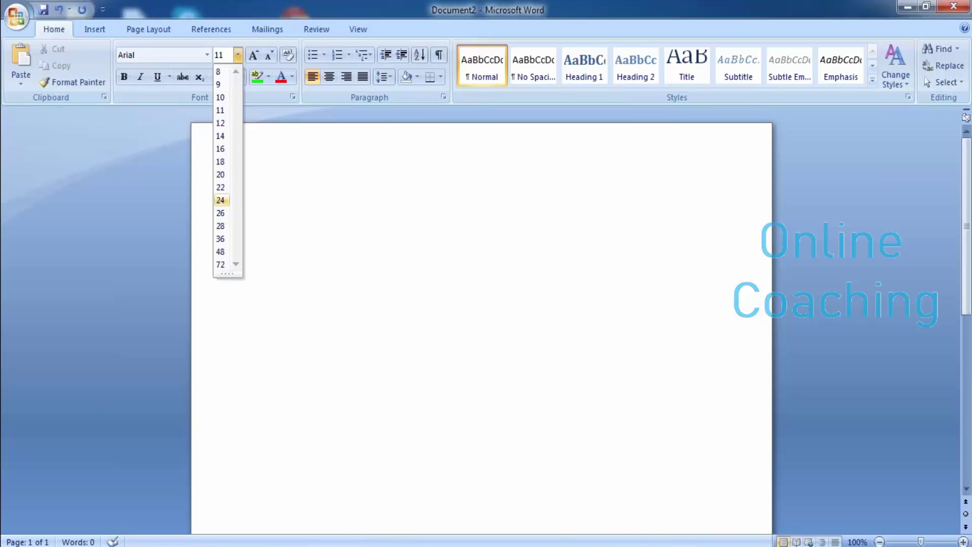
pyautogui.click(220, 200)
pyautogui.write('EXC')
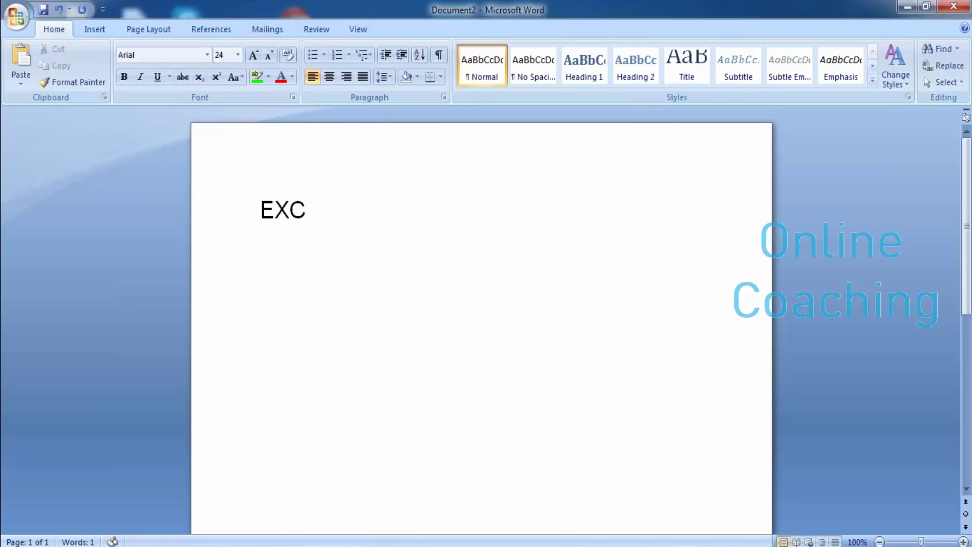
pyautogui.write('HAGES')
# Step: Add a 'steps' line below the title and close the Avast antivirus popup
pyautogui.press('Return')
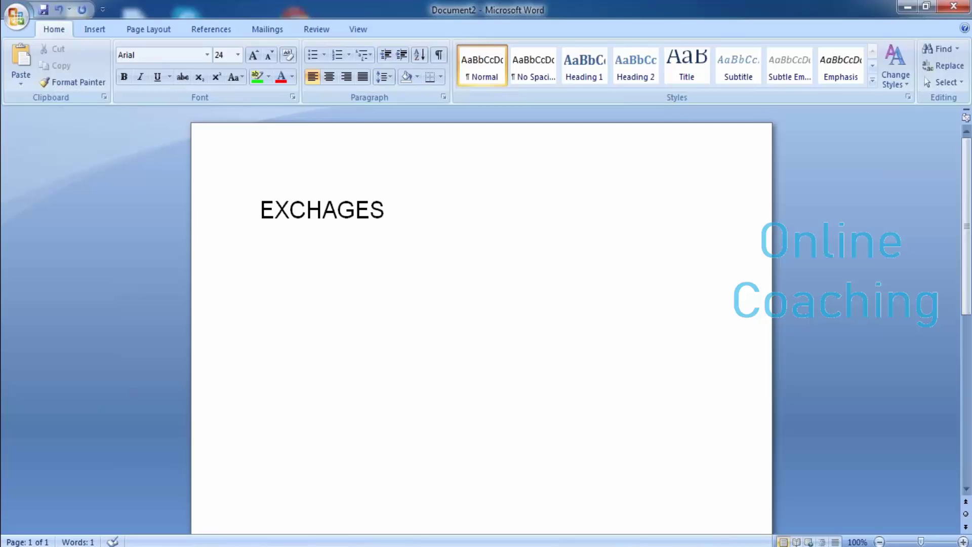
pyautogui.press('Return')
pyautogui.write('steps')
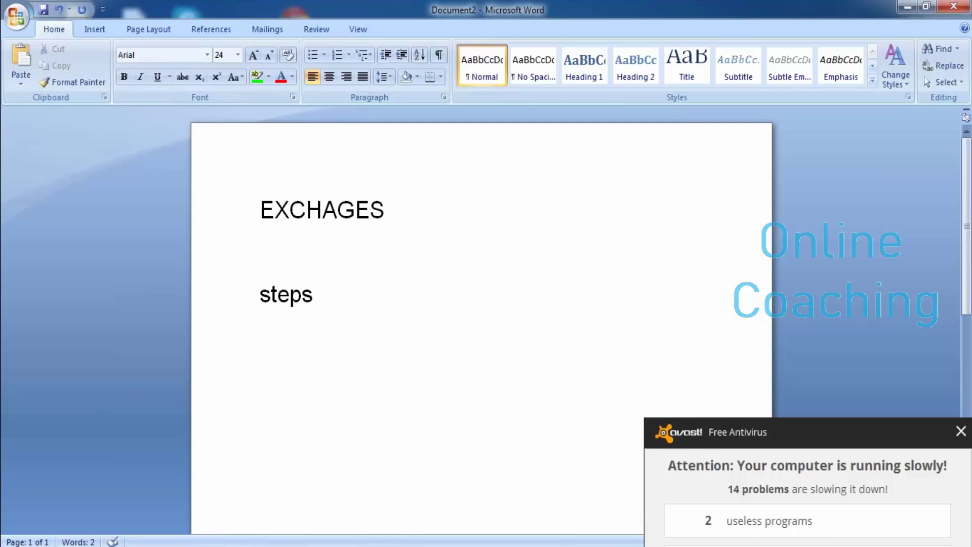
pyautogui.press('Return')
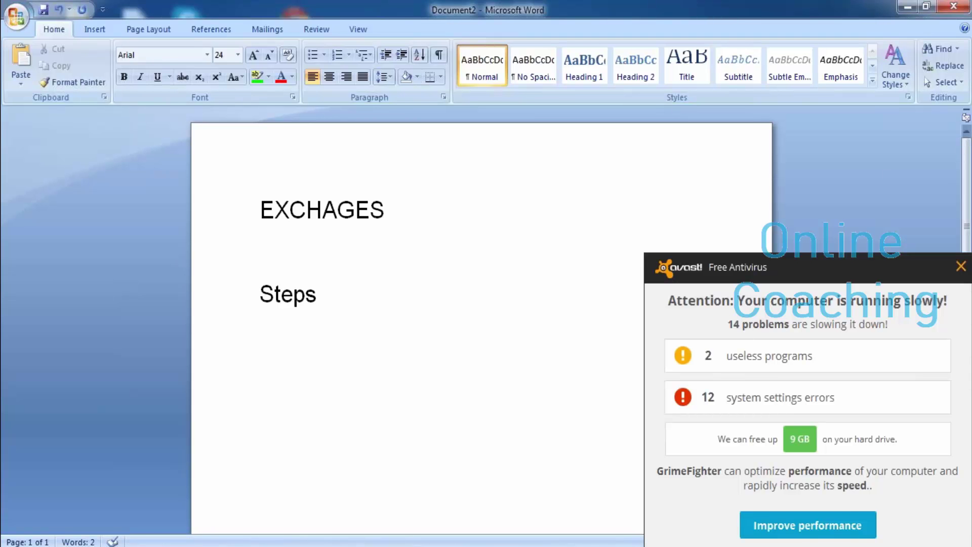
pyautogui.click(960, 266)
# Step: Start a dash-bulleted list with the item 'Link customer master and vendor master'
pyautogui.write('-')
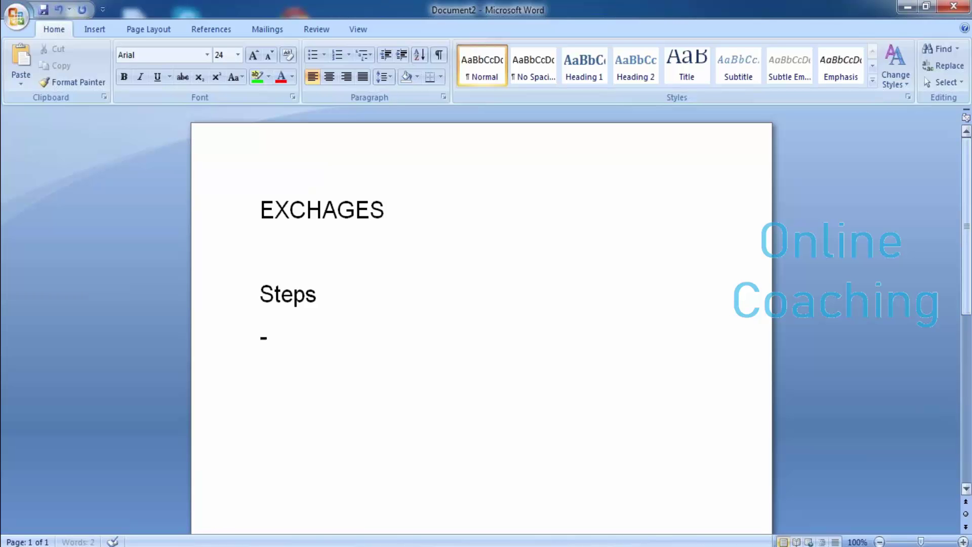
pyautogui.write(' Link cu')
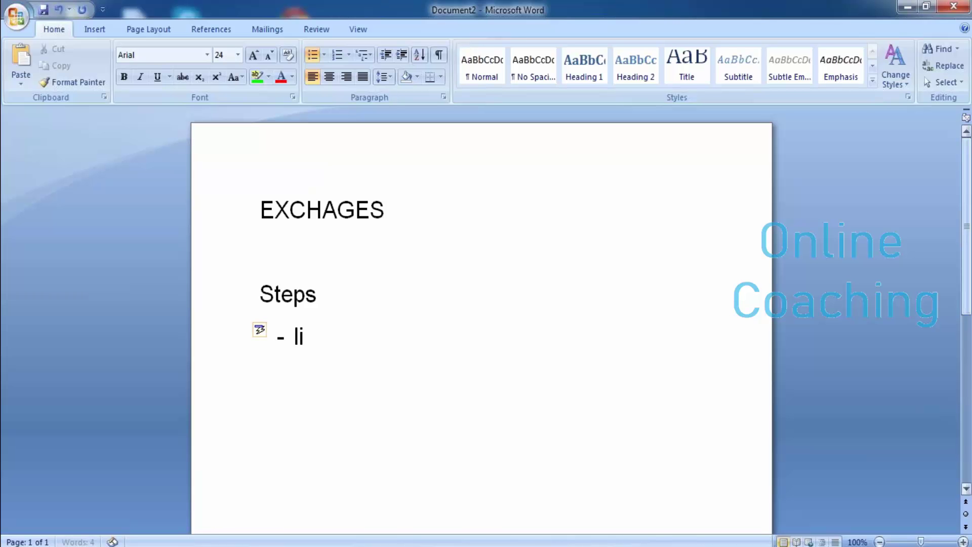
pyautogui.write('s')
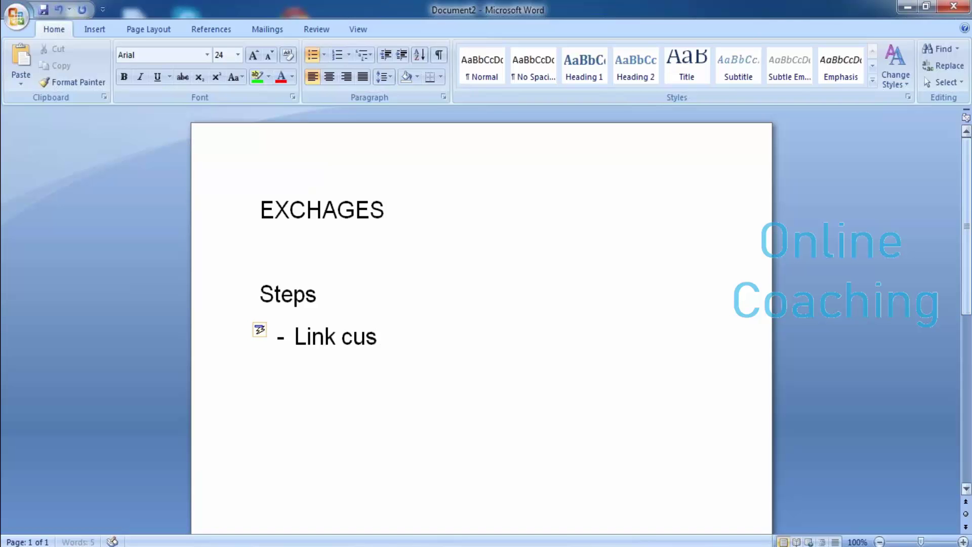
pyautogui.write('tomer mas')
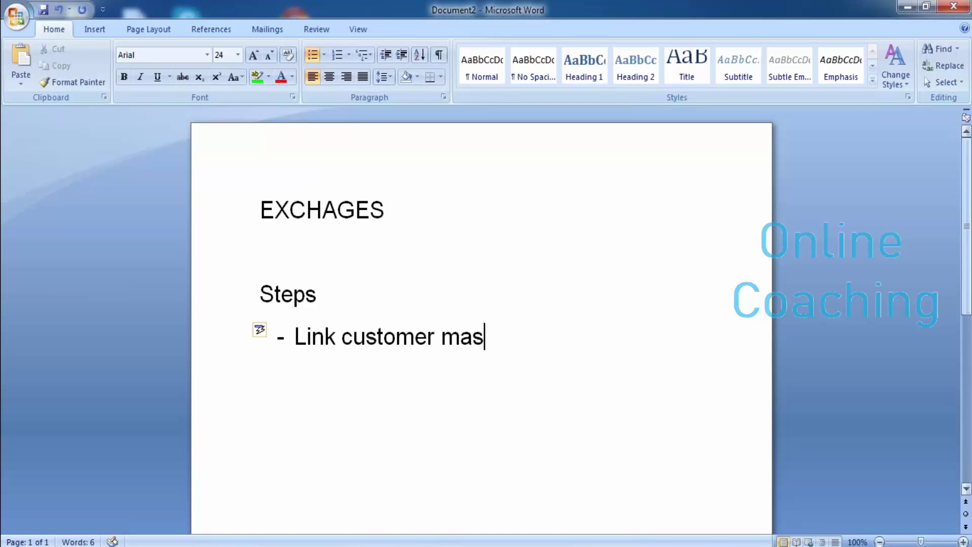
pyautogui.write('tef')
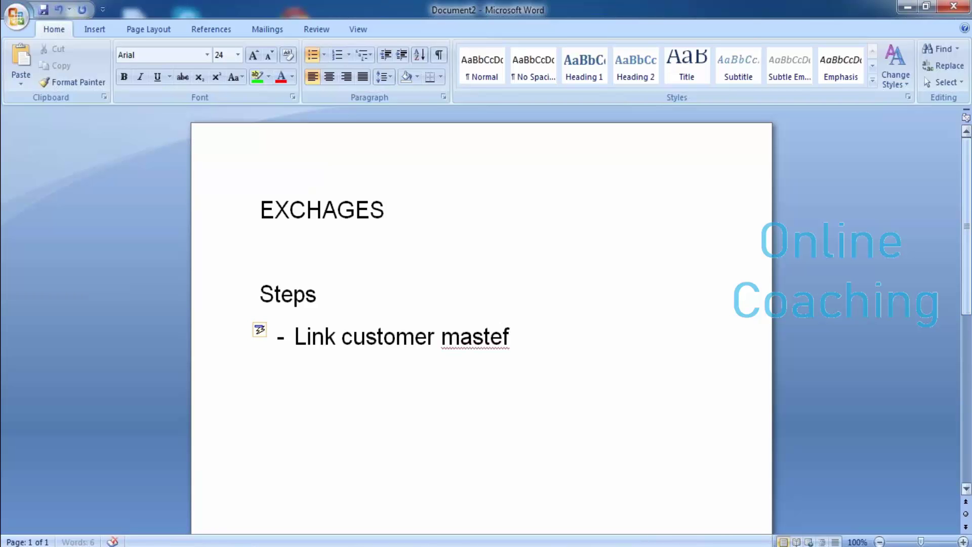
pyautogui.press('BackSpace')
pyautogui.write('r a')
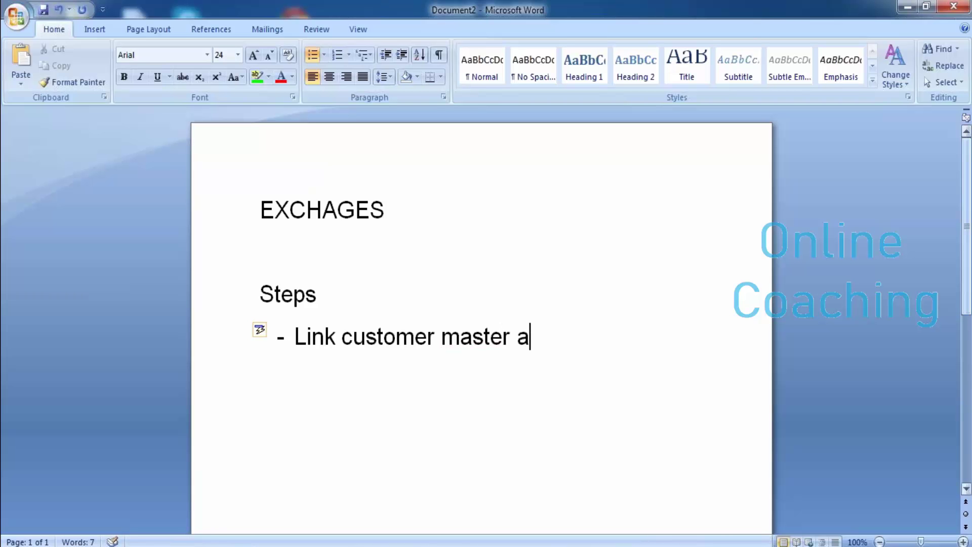
pyautogui.write('nd ve')
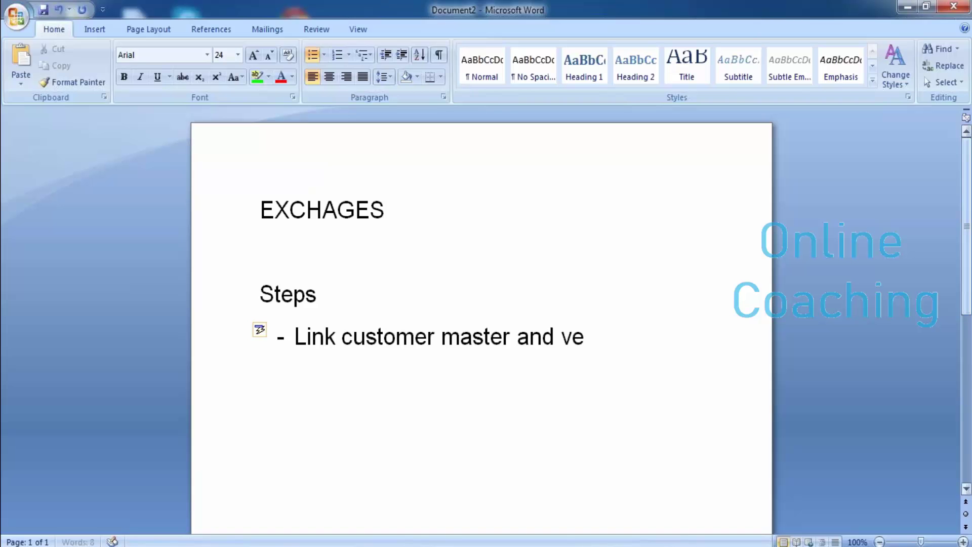
pyautogui.write('ndor master')
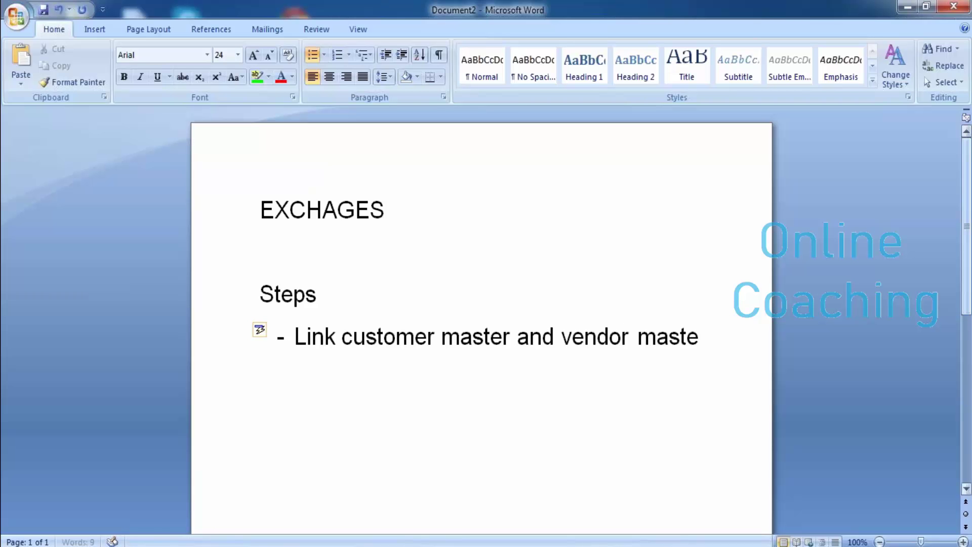
pyautogui.press('Return')
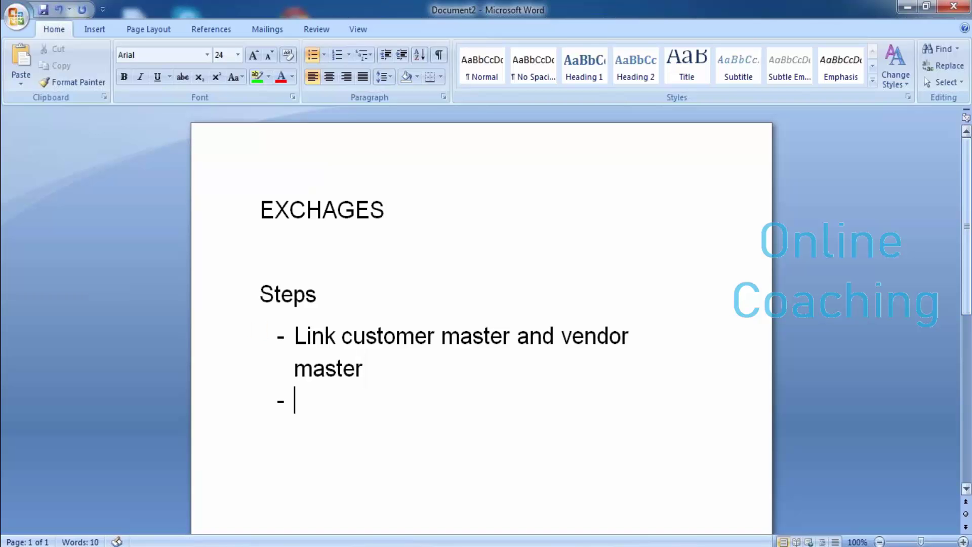
# Step: Add a second list item reading 'Sales contract/ purchase contract / excha'
pyautogui.write('sale')
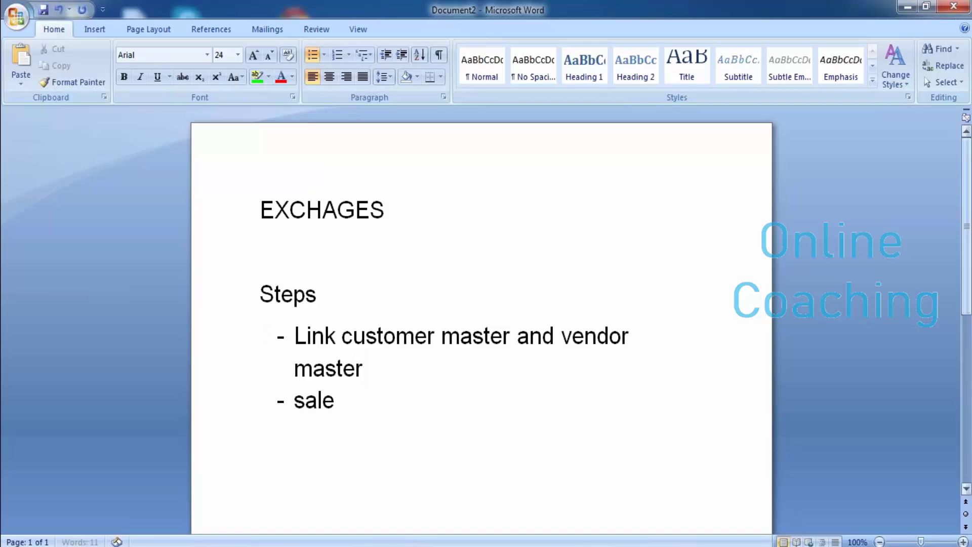
pyautogui.write('s c')
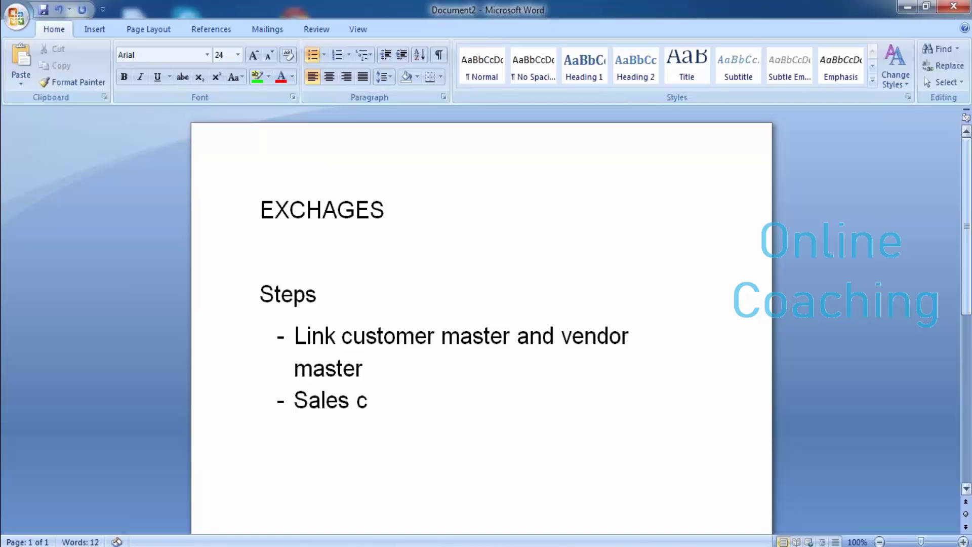
pyautogui.write('ontrac')
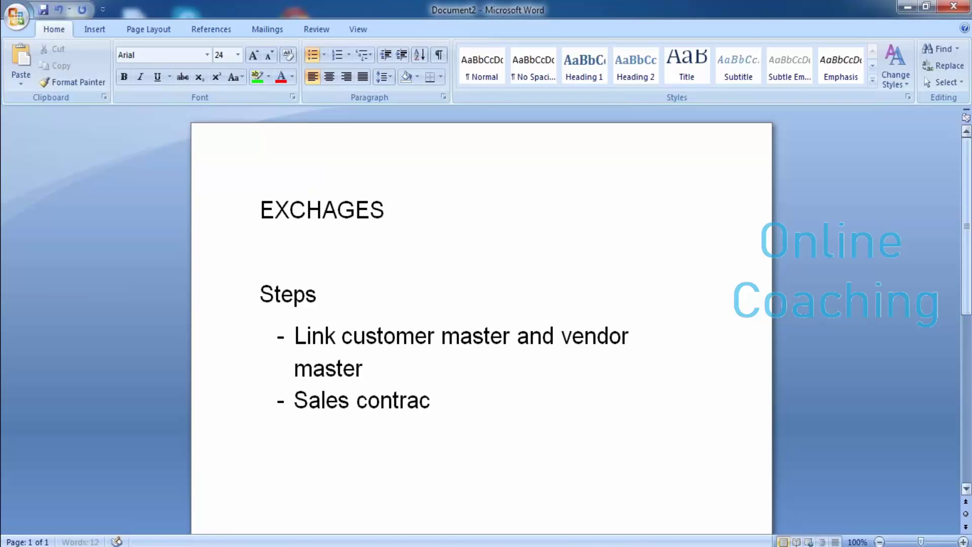
pyautogui.write('t')
pyautogui.press('Return')
pyautogui.write('purch')
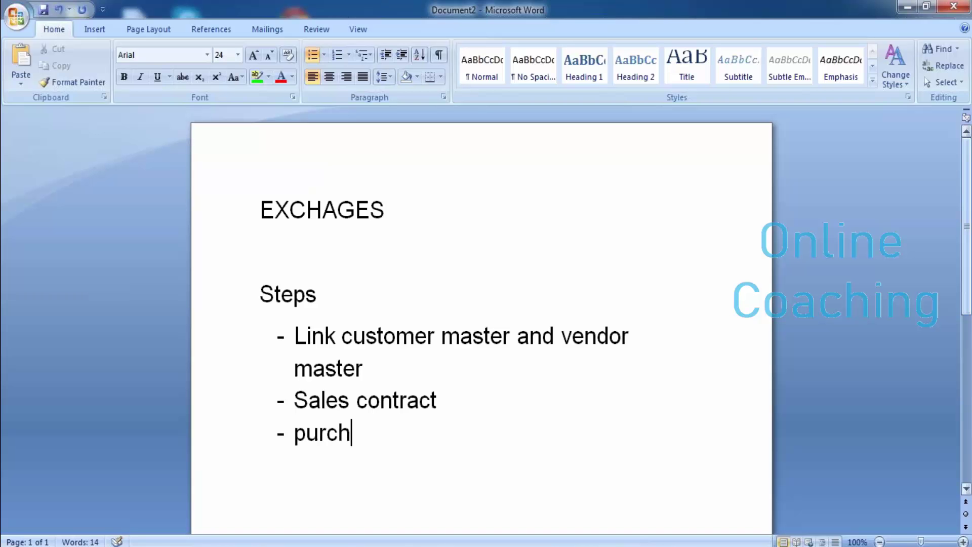
pyautogui.press('BackSpace')
pyautogui.press('BackSpace')
pyautogui.press('BackSpace')
pyautogui.press('BackSpace')
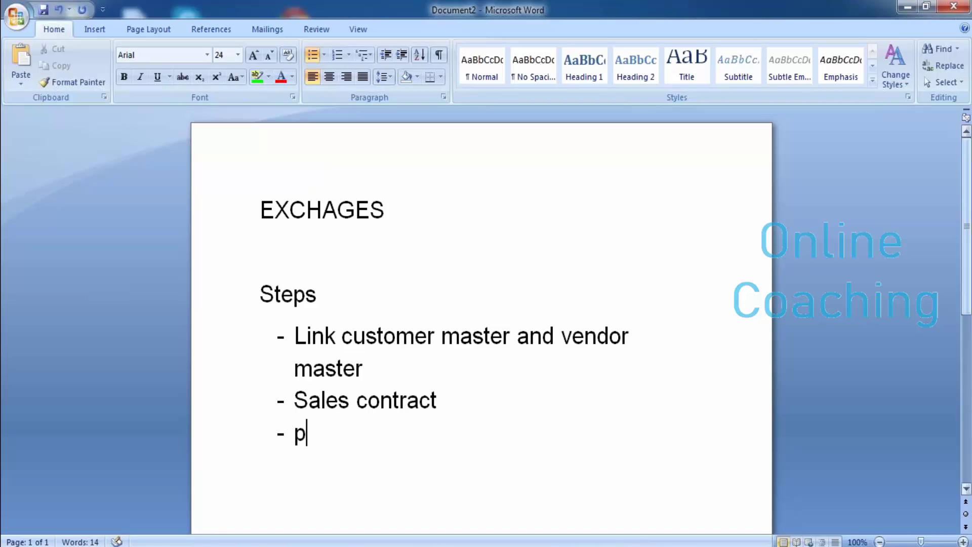
pyautogui.press('BackSpace')
pyautogui.press('BackSpace')
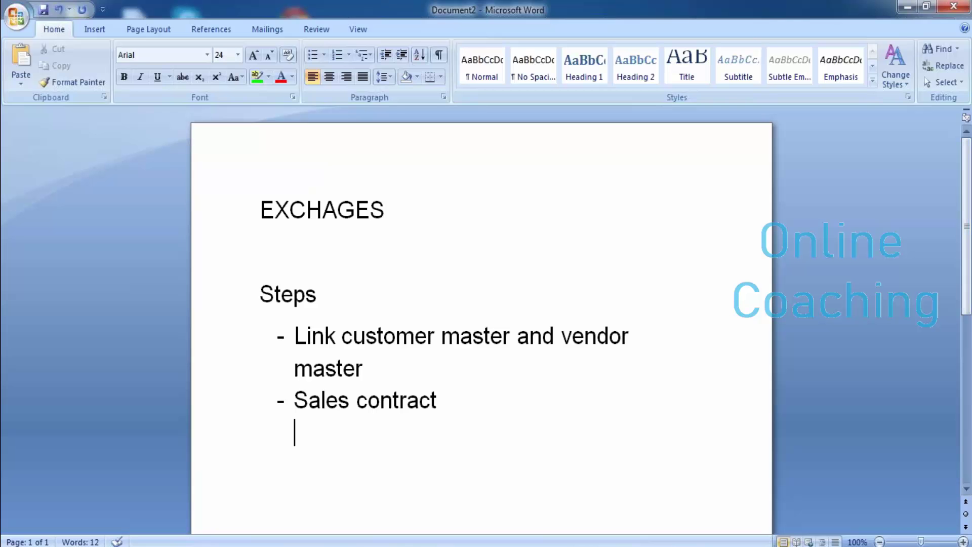
pyautogui.press('BackSpace')
pyautogui.write('/ pur')
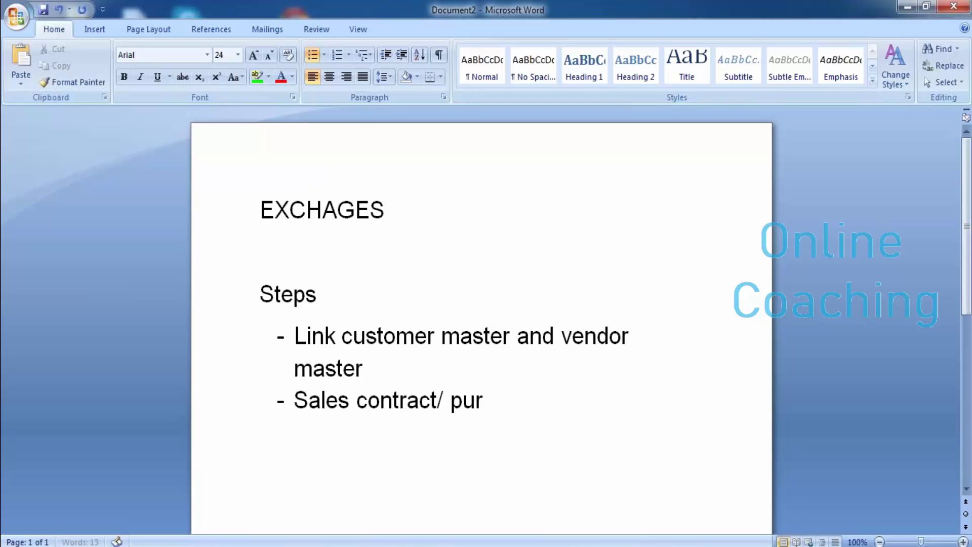
pyautogui.write('chase ')
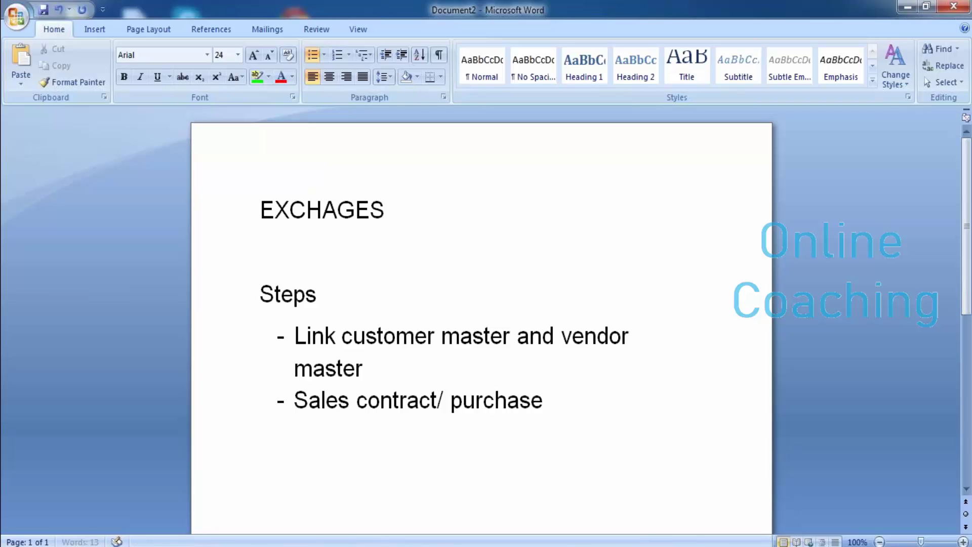
pyautogui.write('contra')
pyautogui.write('t ')
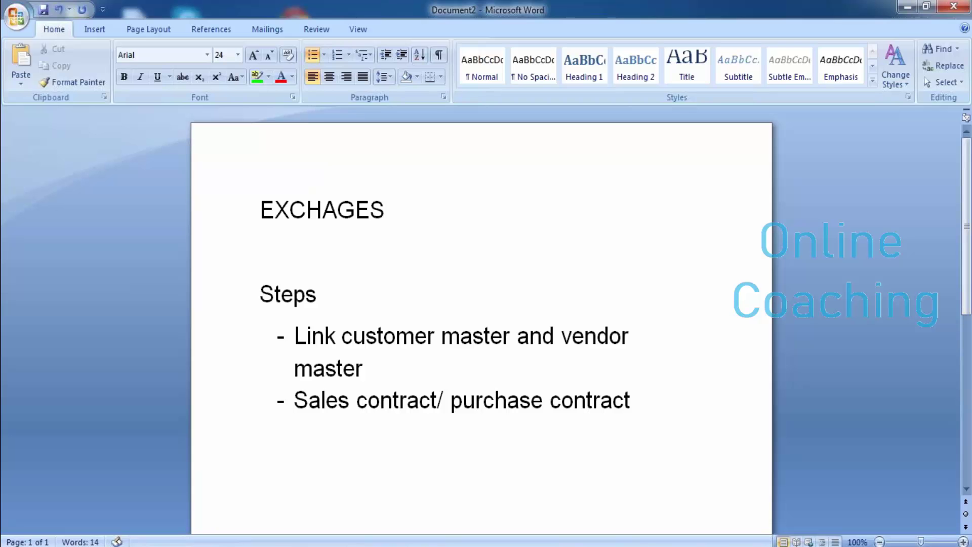
pyautogui.write('/ sales')
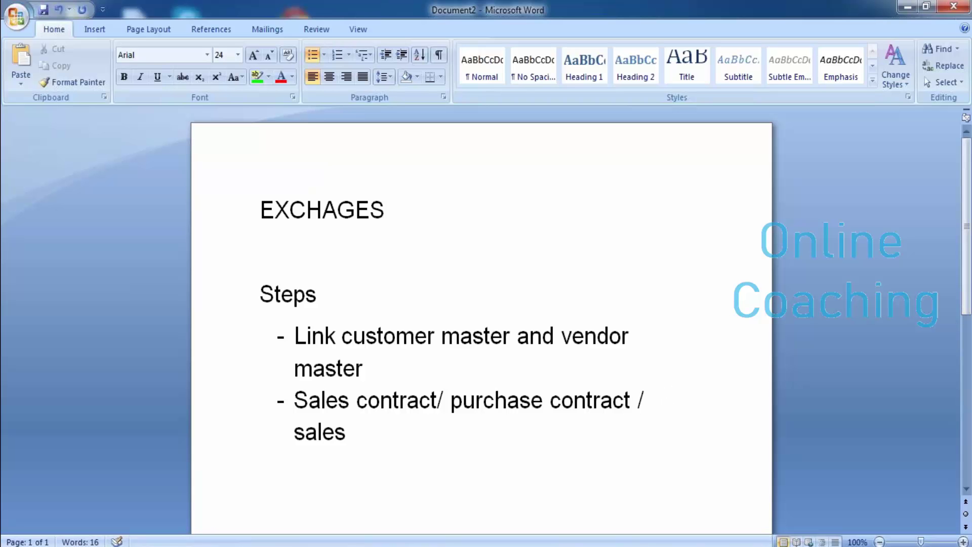
pyautogui.press('BackSpace')
pyautogui.press('BackSpace')
pyautogui.press('BackSpace')
pyautogui.press('BackSpace')
pyautogui.press('BackSpace')
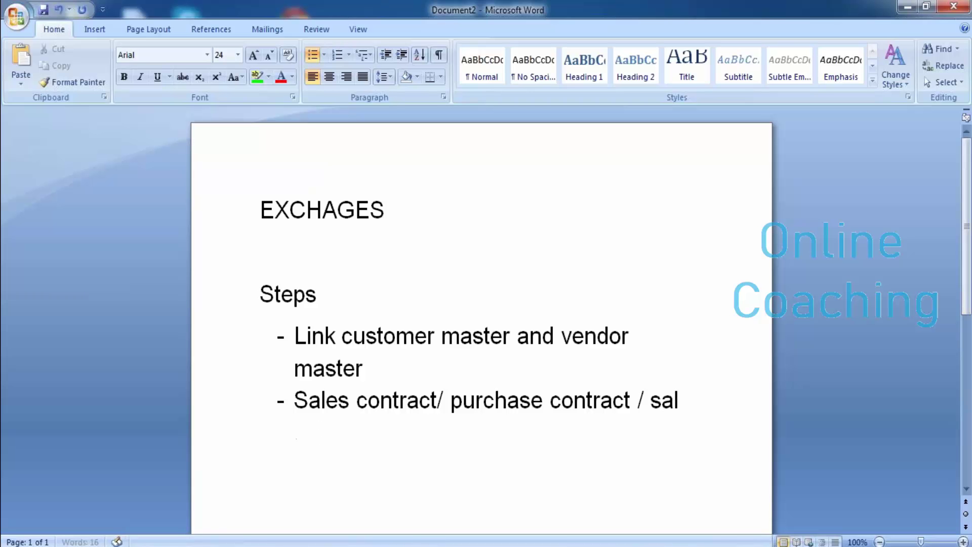
pyautogui.write('excha')
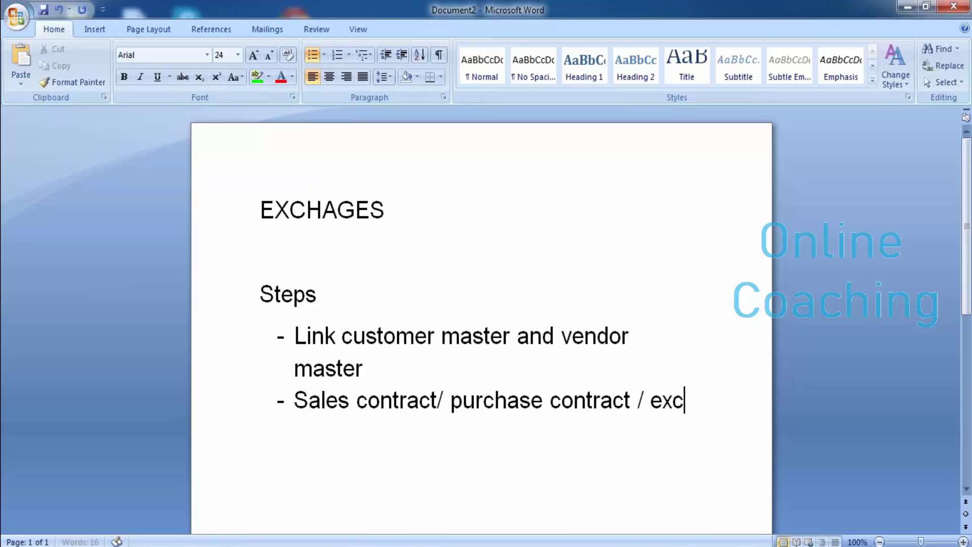
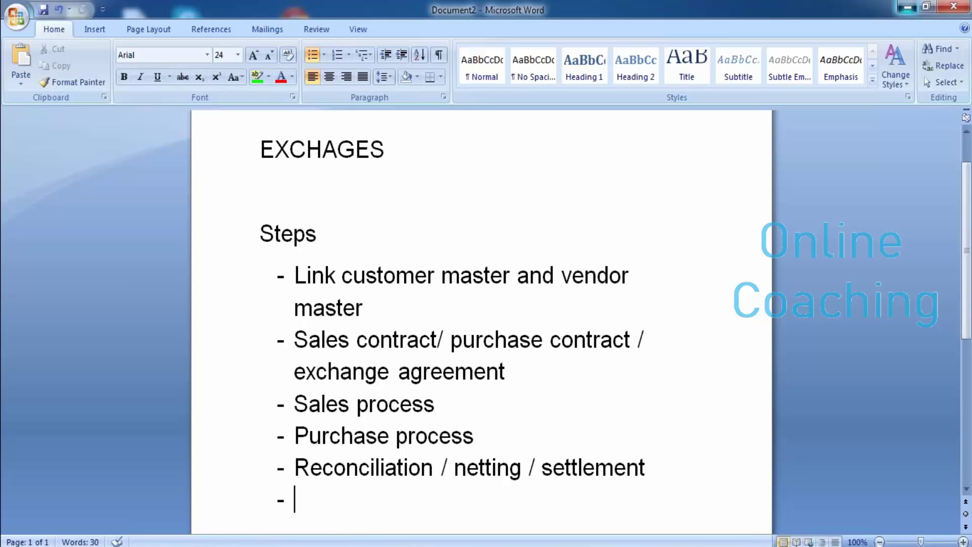
# Step: Minimize the Word exchange-steps notes and launch SAP Logon from the desktop
pyautogui.click(908, 7)
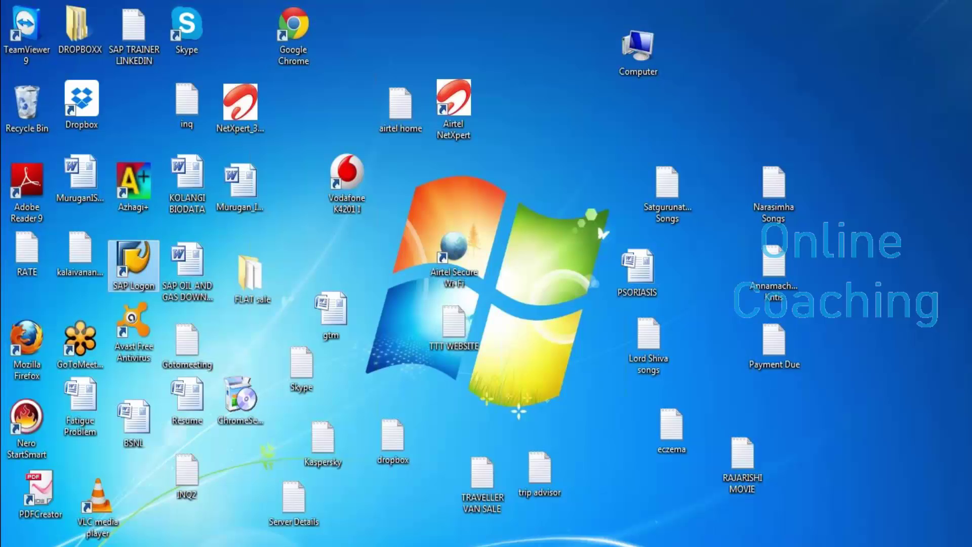
pyautogui.doubleClick(133, 266)
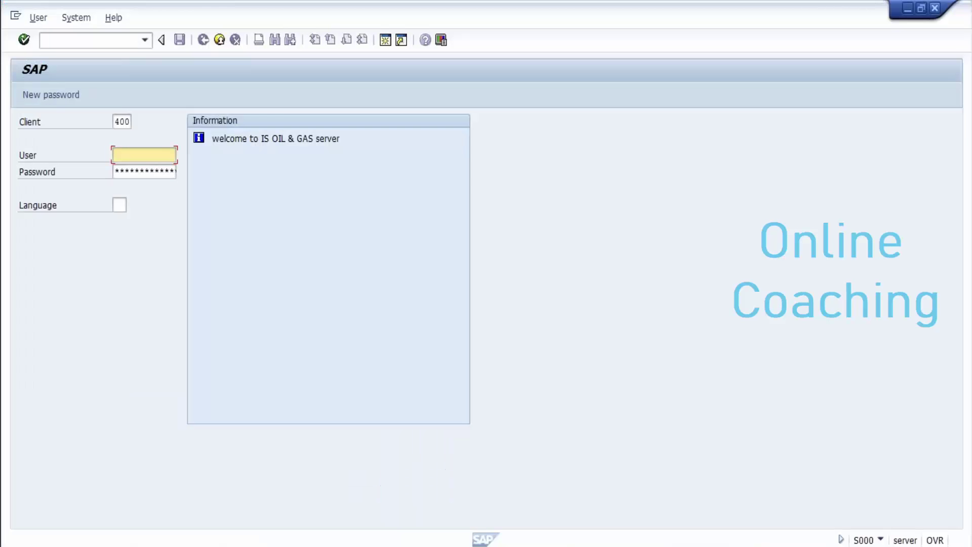
# Step: Log on to client 400 with a previously used user name and the account password
pyautogui.press('BackSpace')
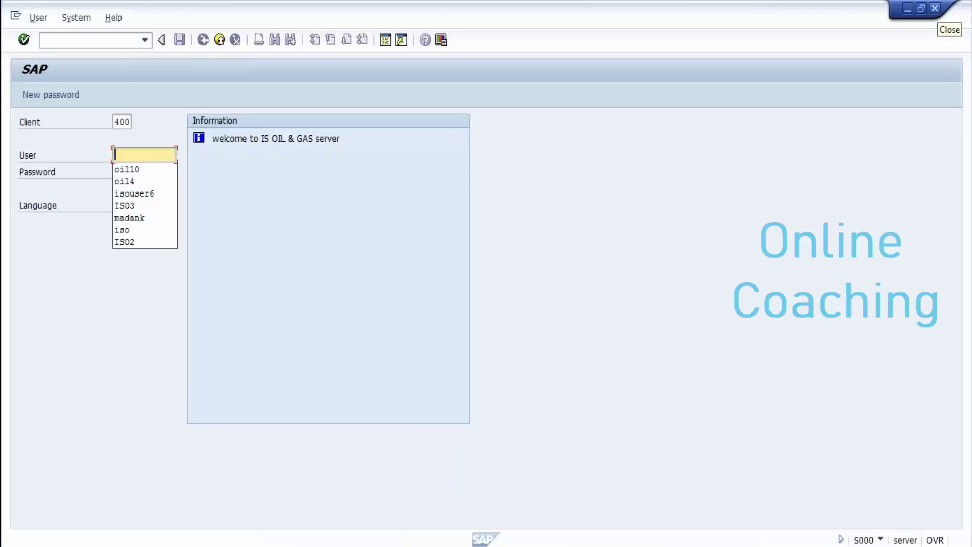
pyautogui.press('Down')
pyautogui.press('Return')
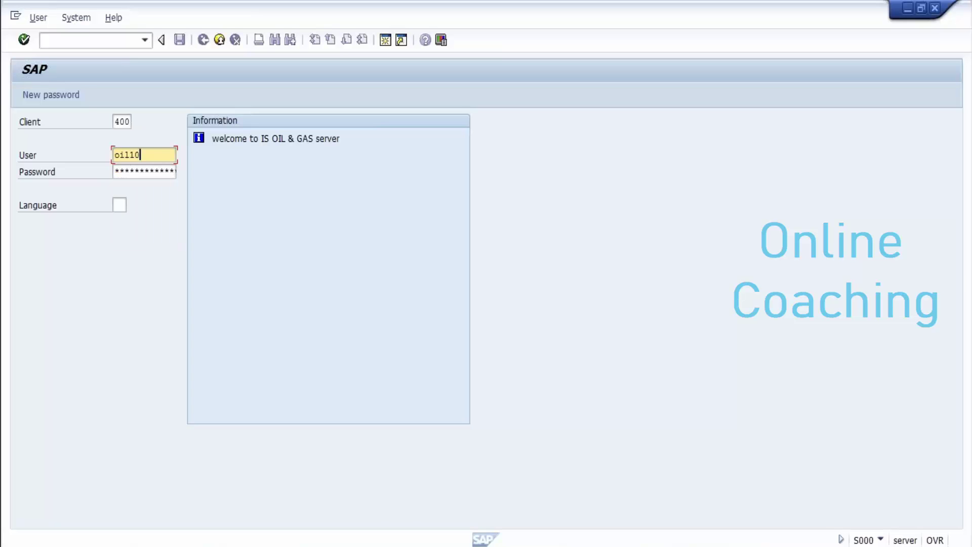
pyautogui.press('Tab')
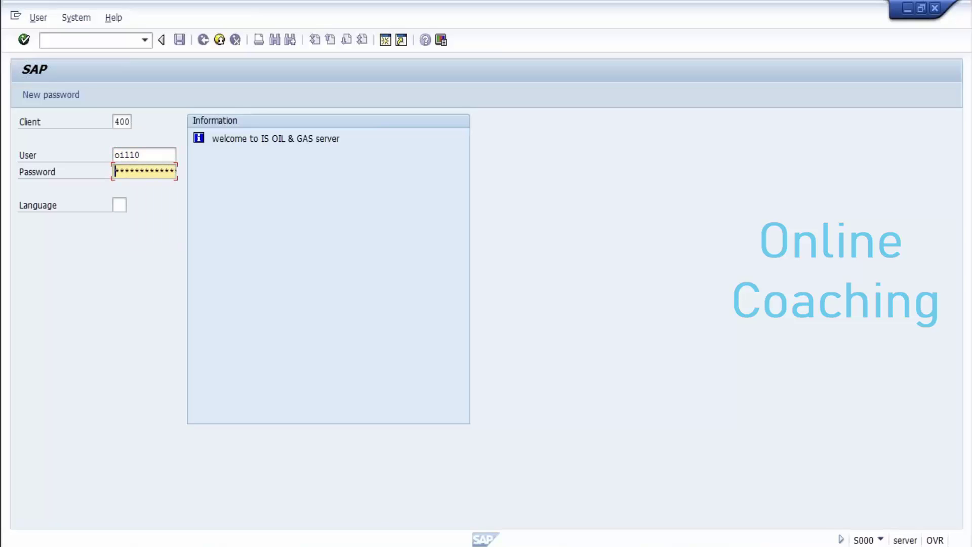
pyautogui.write('********')
pyautogui.press('Return')
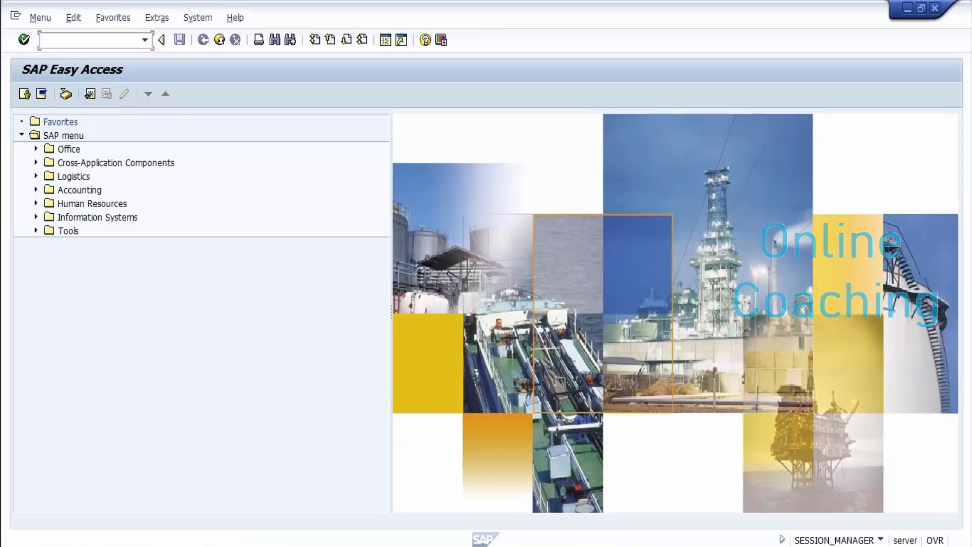
pyautogui.write('o3a3')
# Step: Display exchange agreement 100056 in O3A3 and open its assigned sales contract 40000396
pyautogui.press('Return')
pyautogui.write('100056')
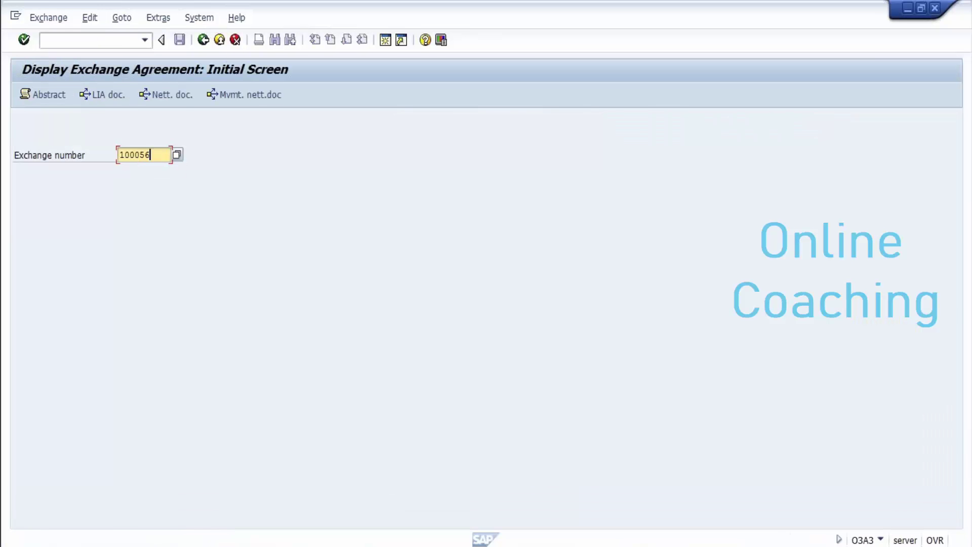
pyautogui.press('Return')
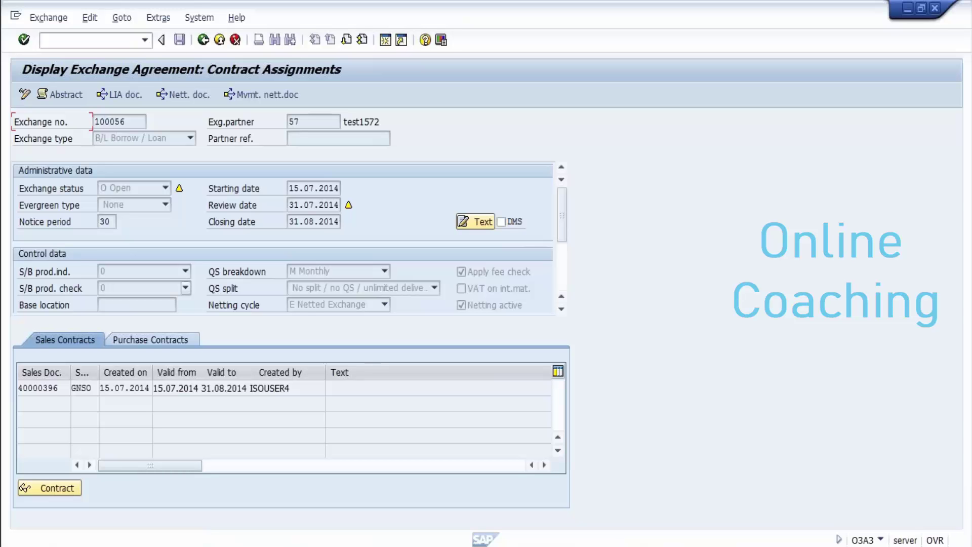
pyautogui.click(38, 387)
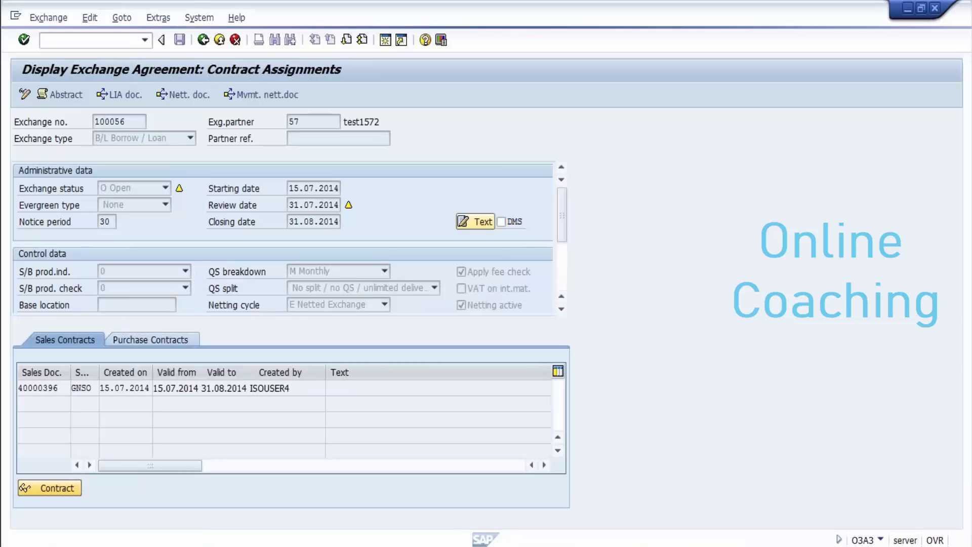
pyautogui.press('F2')
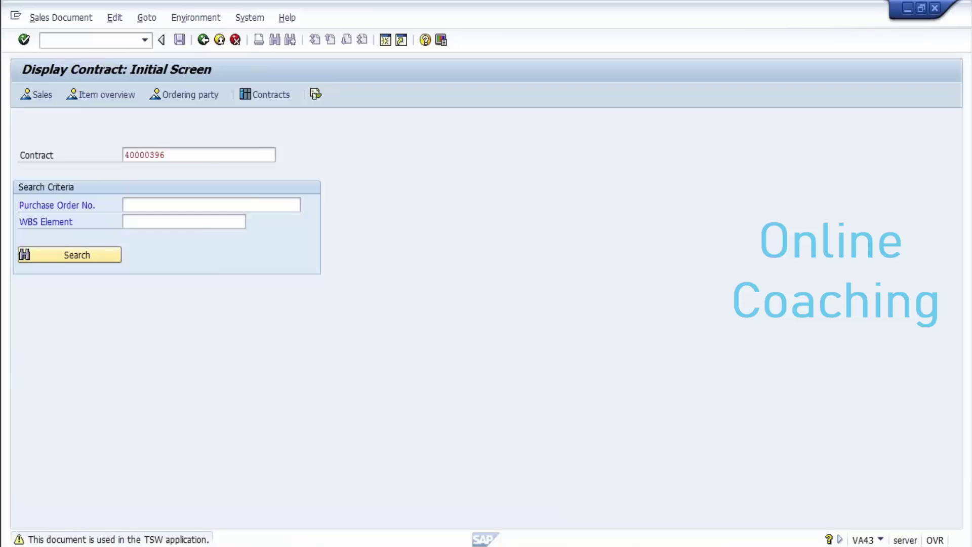
# Step: Copy sold-to party 900006 from the contract overview into a new Notepad
pyautogui.press('Return')
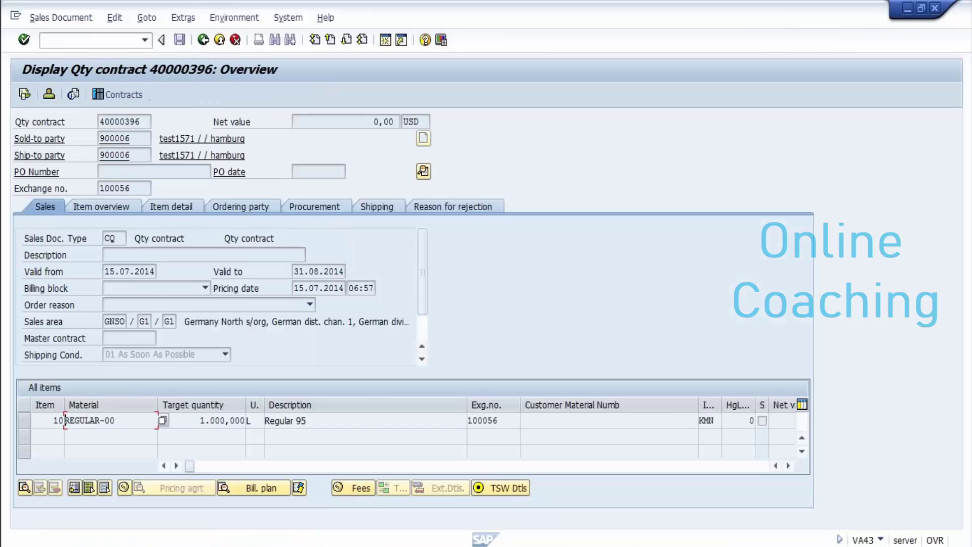
pyautogui.click(131, 137)
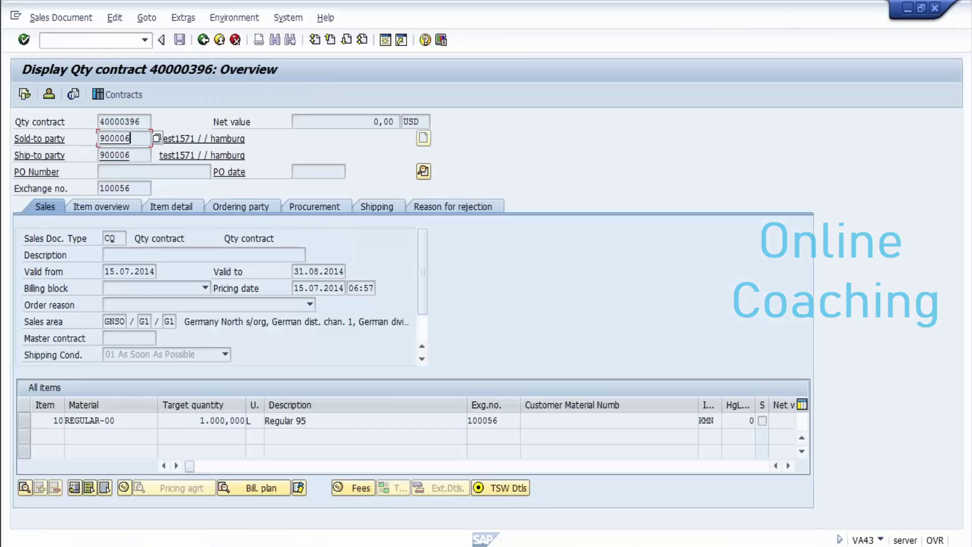
pyautogui.moveTo(130, 137); pyautogui.dragTo(100, 138)
pyautogui.hotkey('ctrl', 'c')
pyautogui.click(100, 138)
pyautogui.press('super')
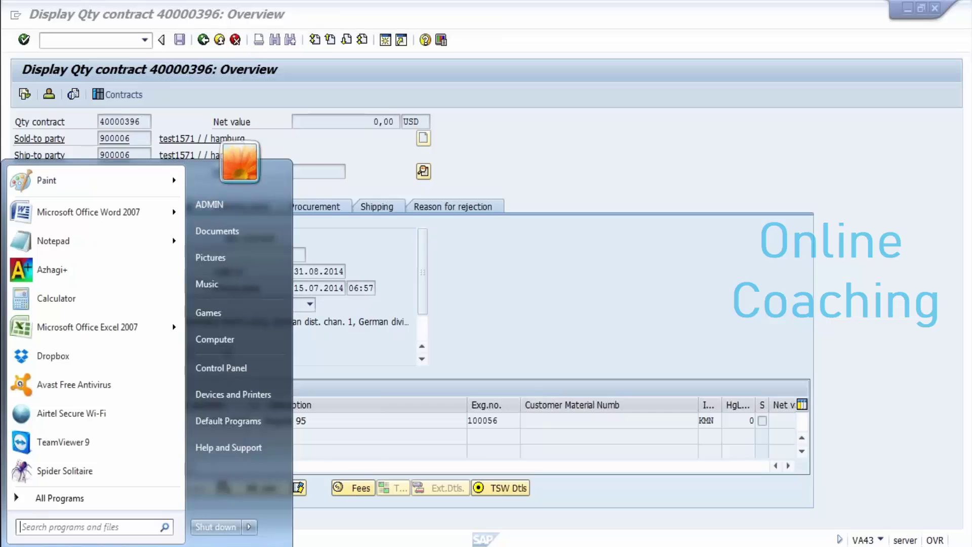
pyautogui.press('Down')
pyautogui.press('Down')
pyautogui.press('Down')
pyautogui.press('Return')
pyautogui.hotkey('ctrl', 'v')
# Step: Add exchange partner 57 to the Notepad notes and return to SAP
pyautogui.hotkey('alt', 'Tab')
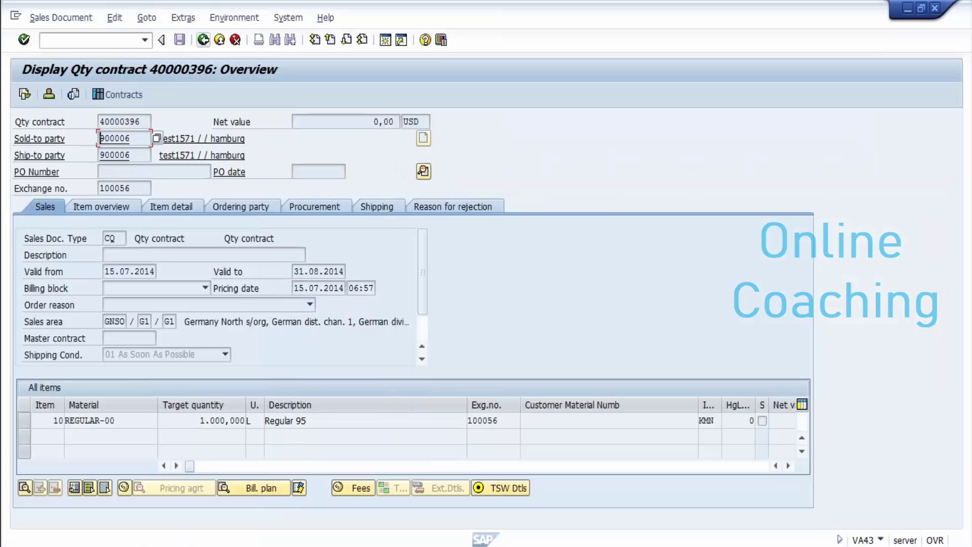
pyautogui.hotkey('alt', 'Tab')
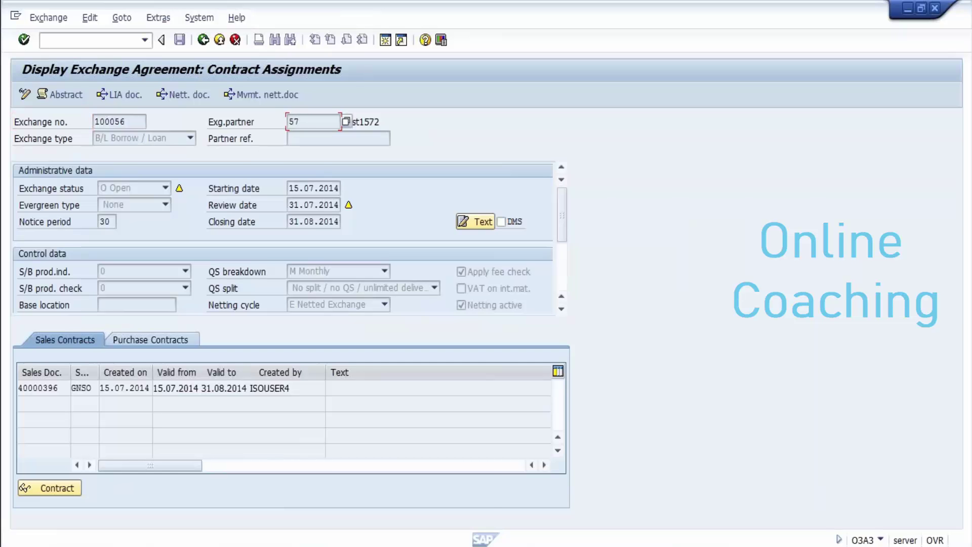
pyautogui.moveTo(328, 546)
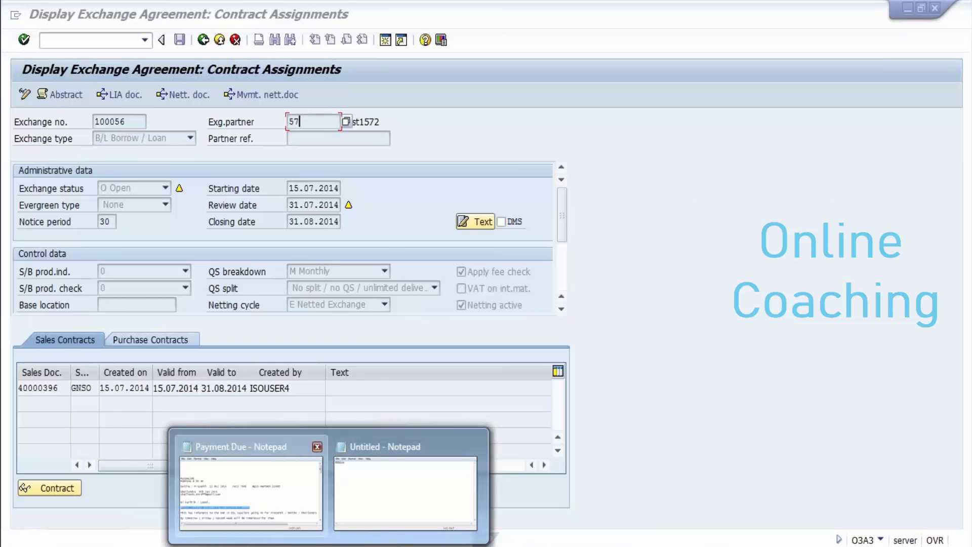
pyautogui.click(405, 493)
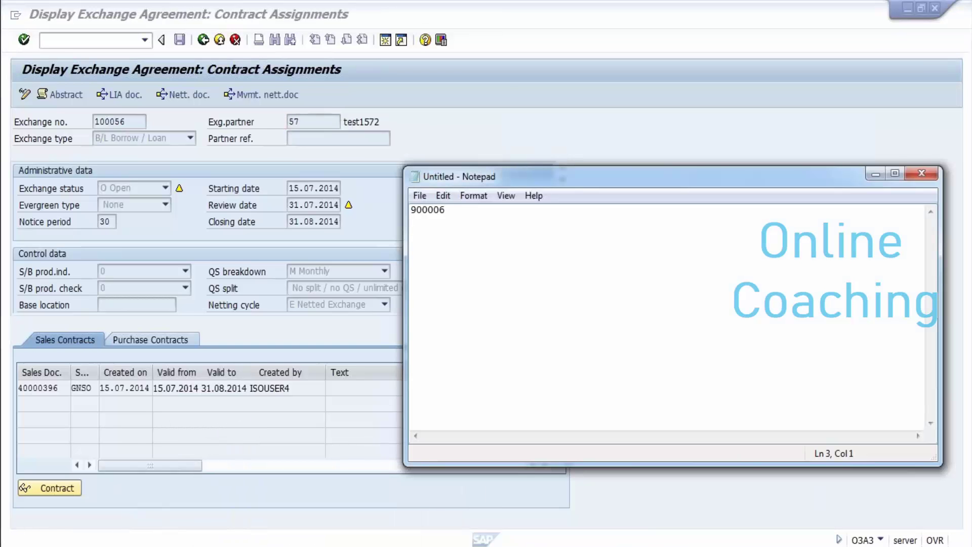
pyautogui.write('57')
pyautogui.press('Return')
pyautogui.press('Return')
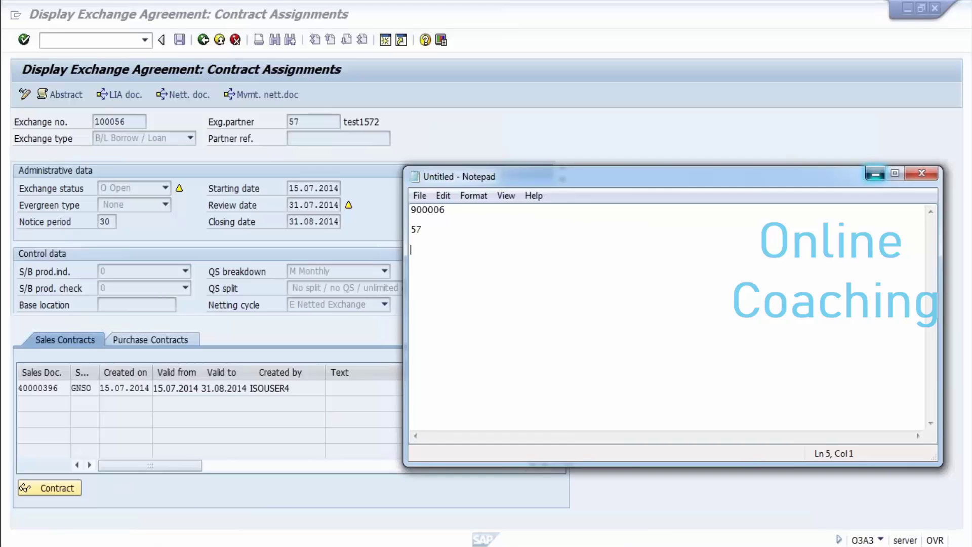
pyautogui.click(875, 173)
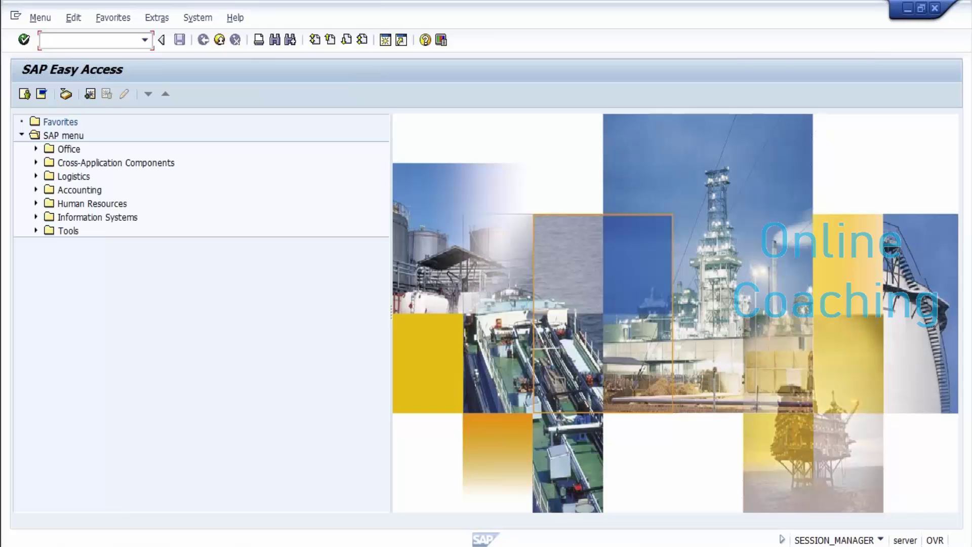
pyautogui.write('xd01')
pyautogui.press('Return')
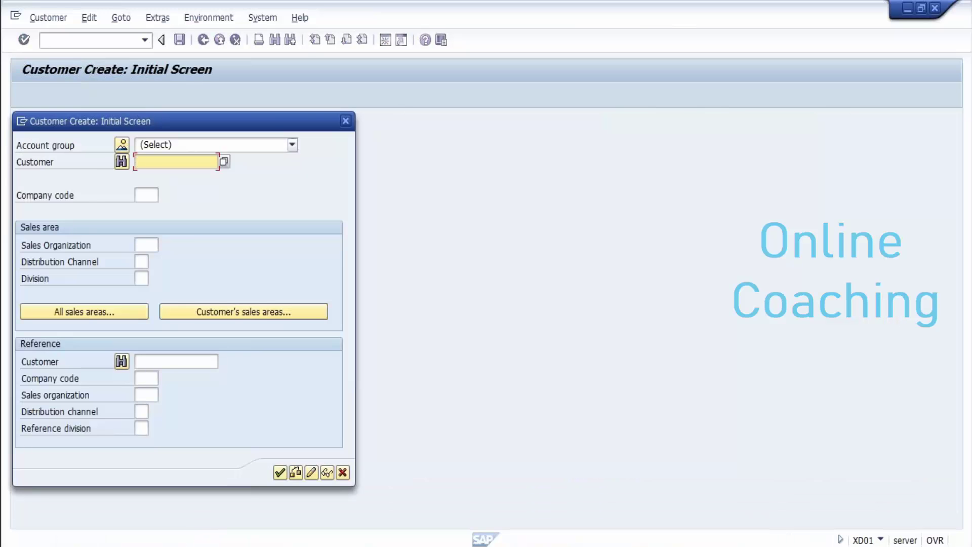
pyautogui.click(292, 145)
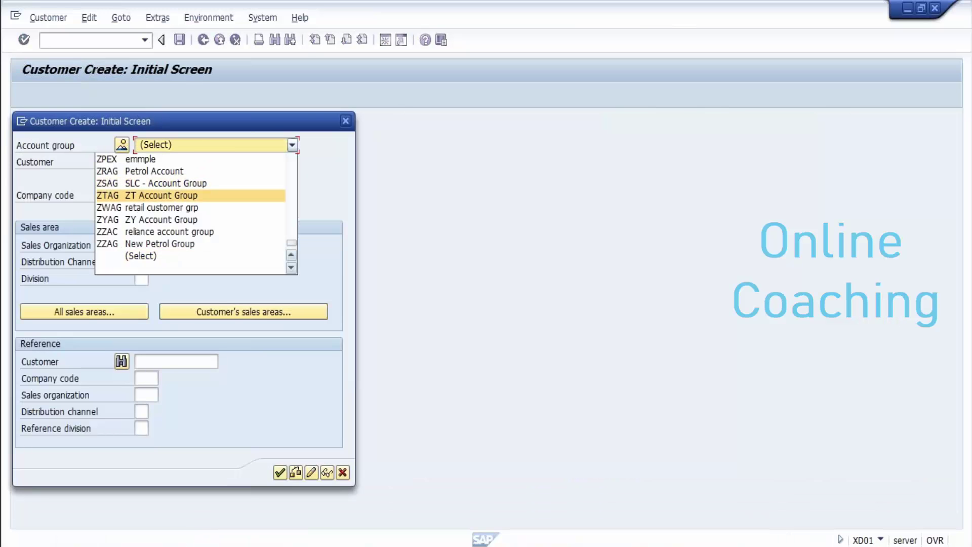
pyautogui.scroll(3, 191, 212)
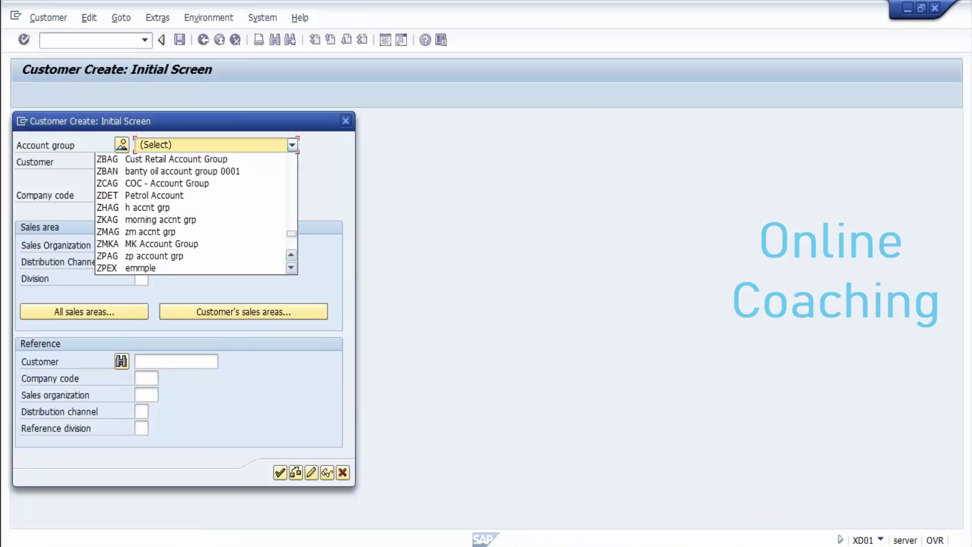
pyautogui.scroll(3, 190, 213)
pyautogui.press('Escape')
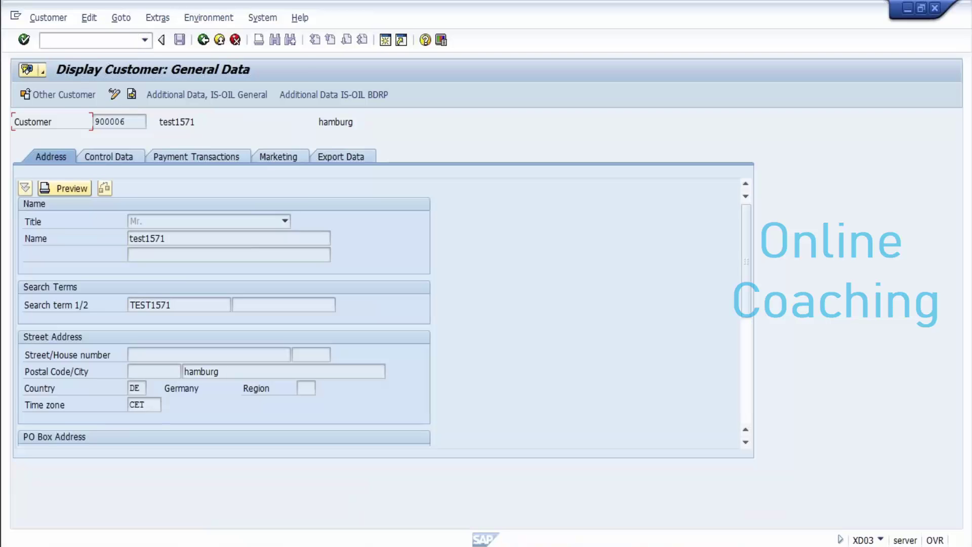
pyautogui.click(157, 18)
pyautogui.click(195, 35)
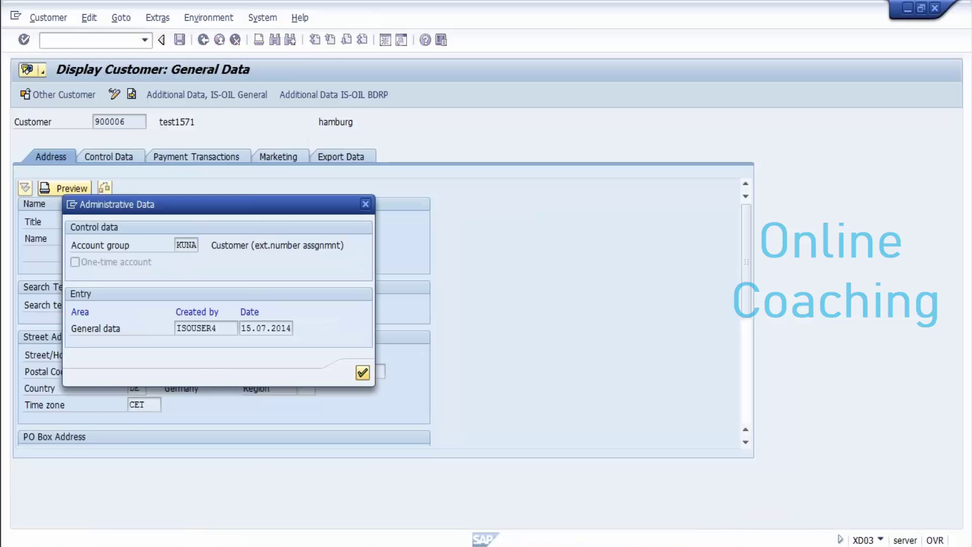
pyautogui.press('Return')
pyautogui.click(76, 40)
pyautogui.write('/n')
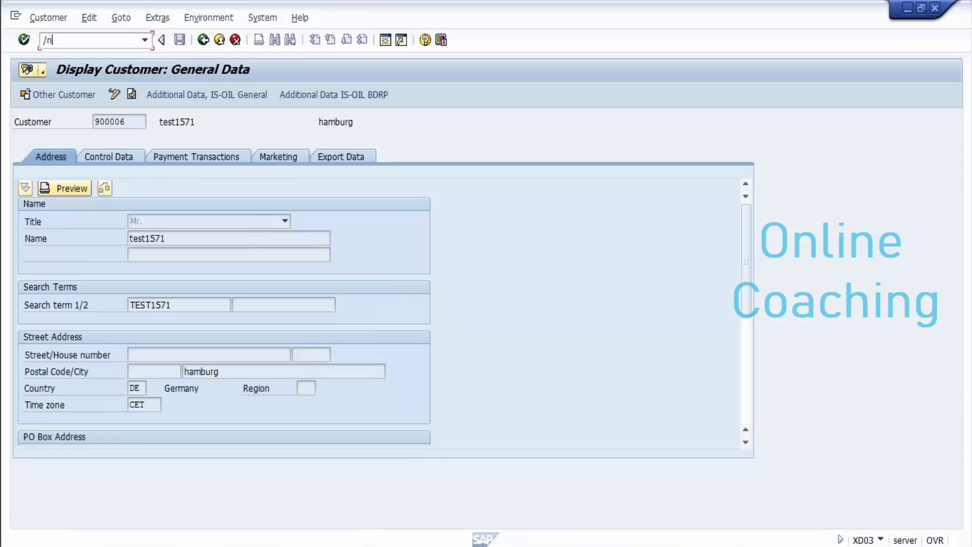
pyautogui.press('Return')
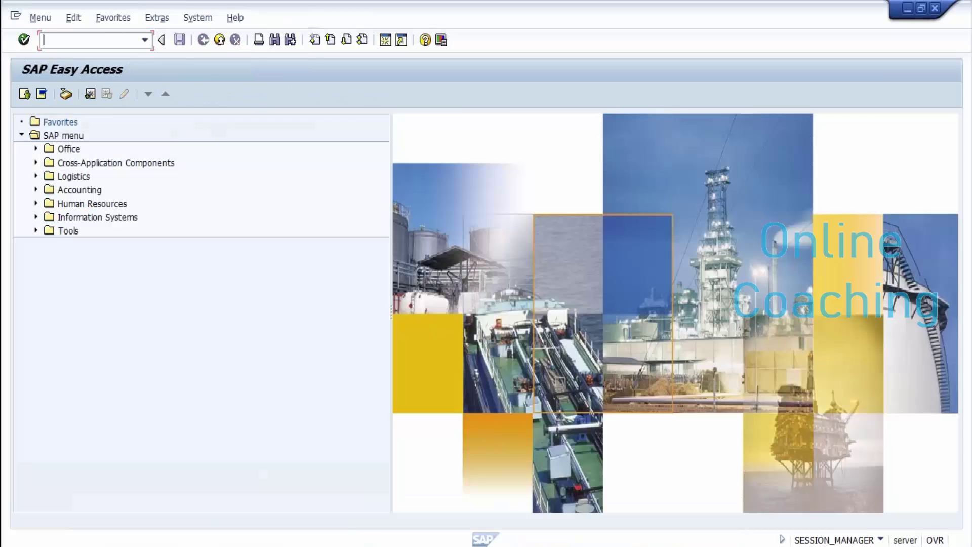
# Step: In XD01, choose account group KUNA, company code goil and sales area gnso/g1/g1
pyautogui.write('xd01')
pyautogui.press('Return')
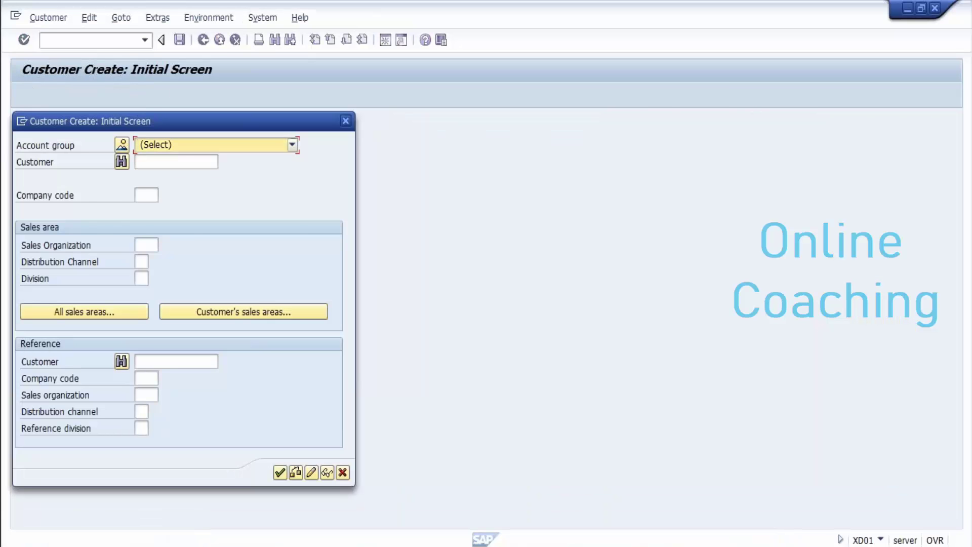
pyautogui.press('F4')
pyautogui.scroll(1, 197, 213)
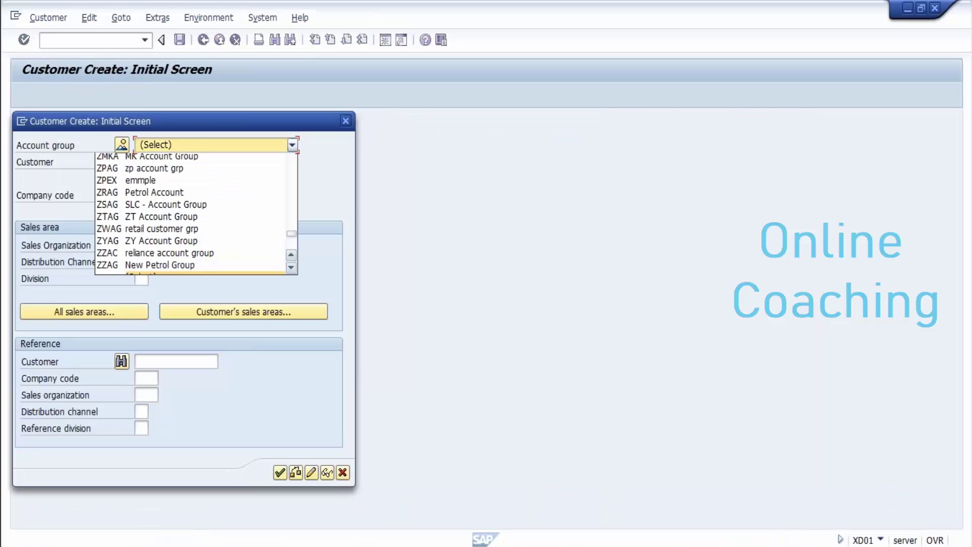
pyautogui.scroll(12, 196, 212)
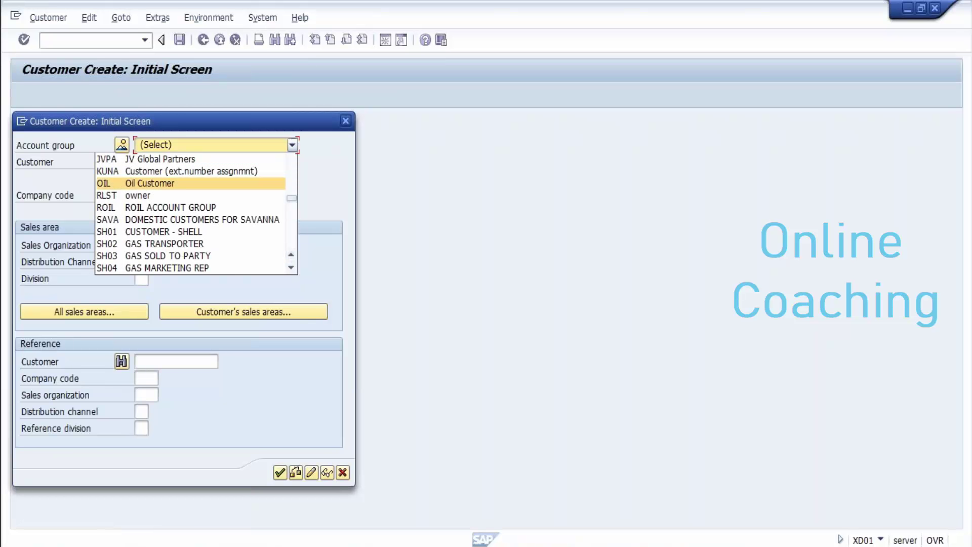
pyautogui.click(152, 171)
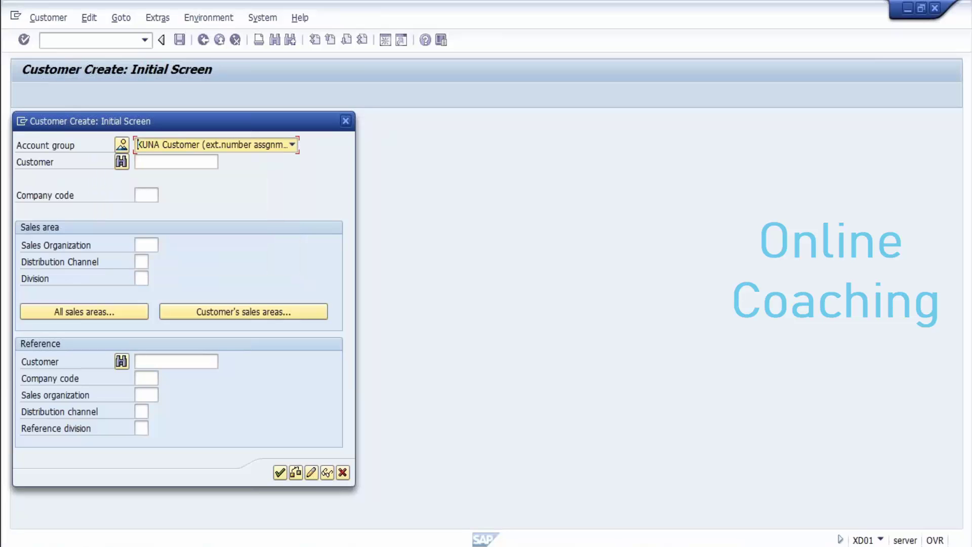
pyautogui.click(146, 195)
pyautogui.write('goil')
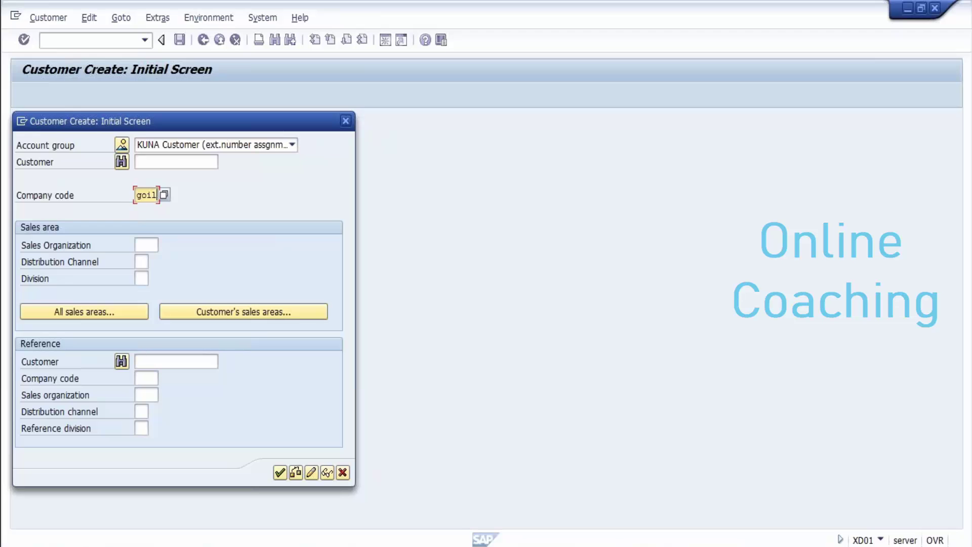
pyautogui.click(146, 245)
pyautogui.write('gnso')
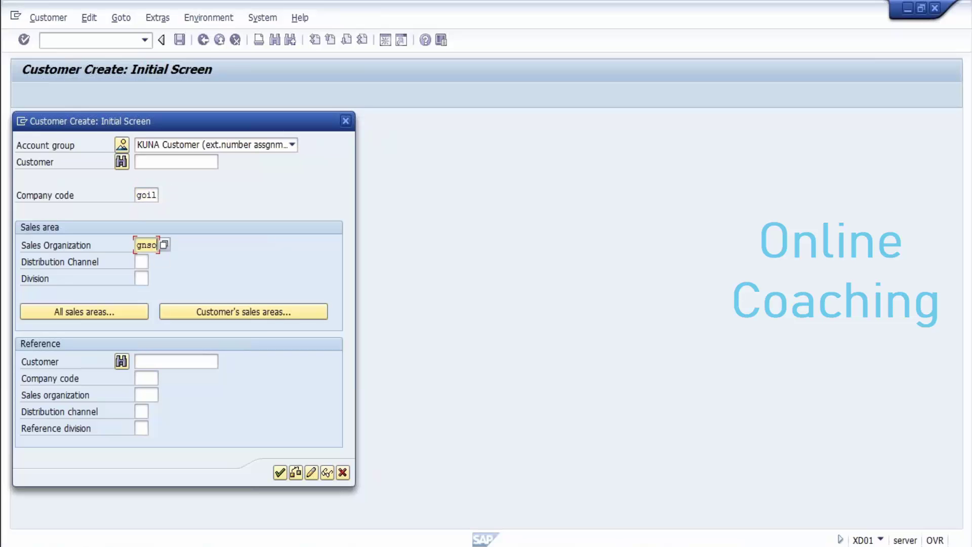
pyautogui.click(141, 262)
pyautogui.write('g1')
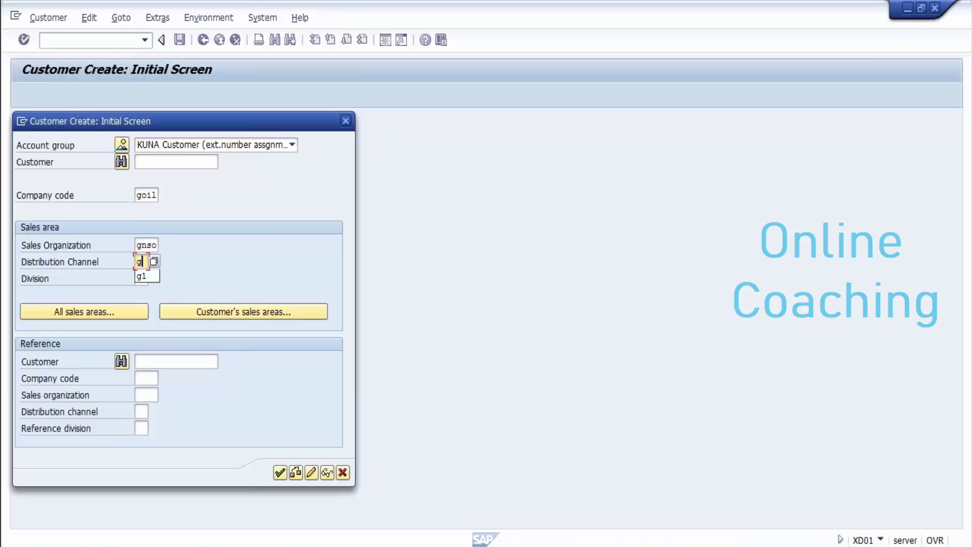
pyautogui.click(141, 278)
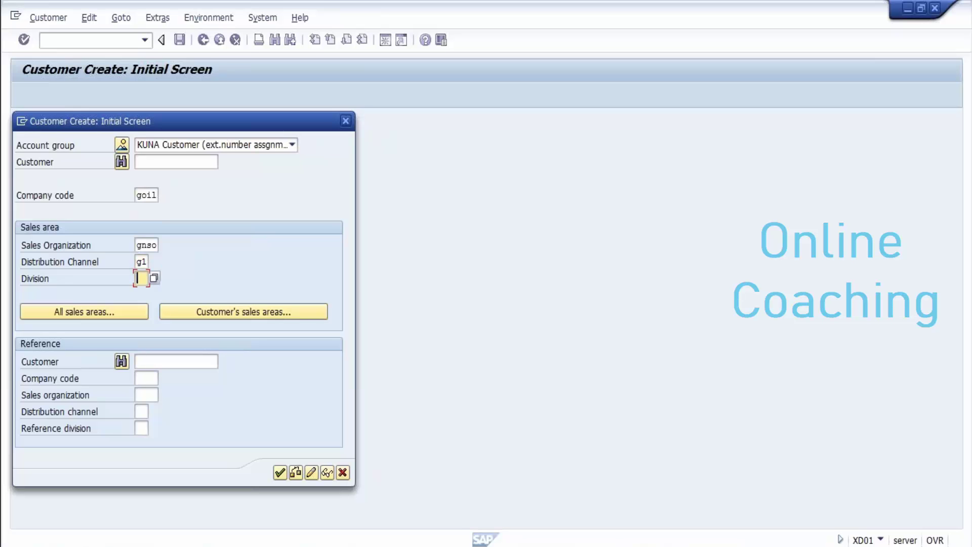
pyautogui.write('g1')
# Step: Reference customer 900006 in goil, gnso/g1/g1, continue, and accept the Company title
pyautogui.click(177, 361)
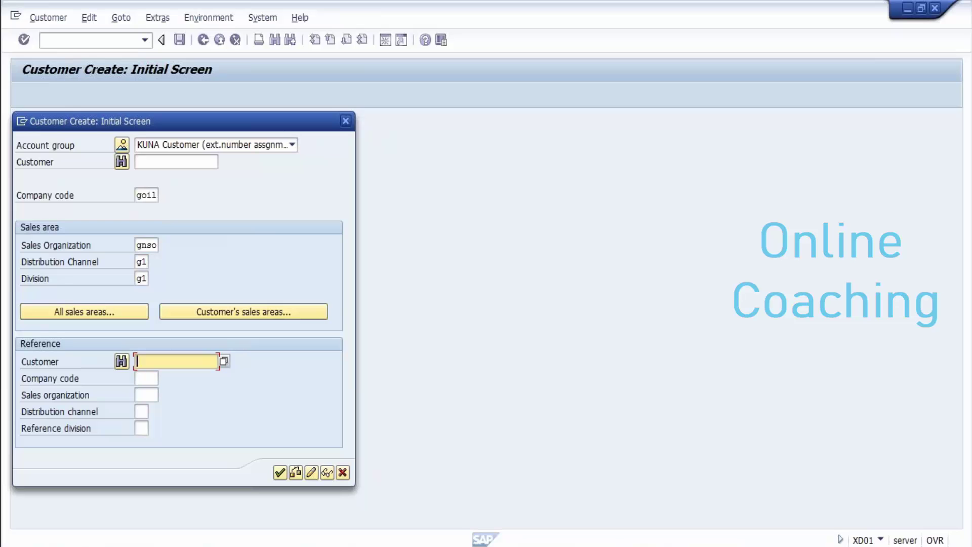
pyautogui.write('900006')
pyautogui.click(146, 378)
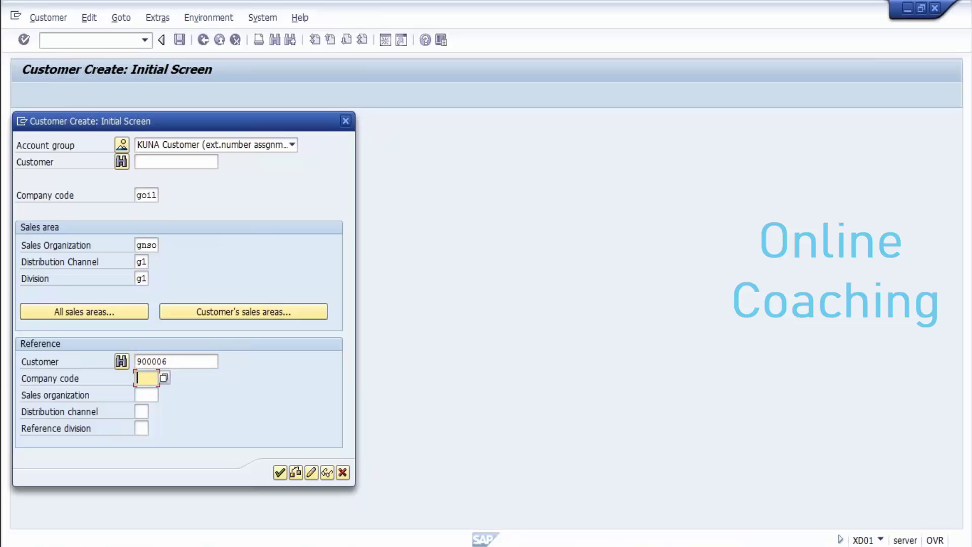
pyautogui.write('goil')
pyautogui.click(146, 394)
pyautogui.write('gnso')
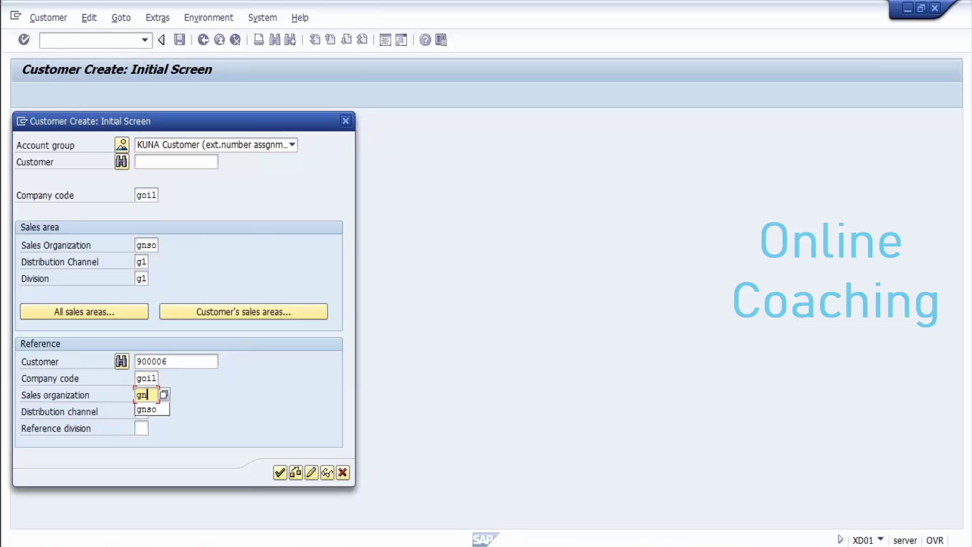
pyautogui.click(142, 411)
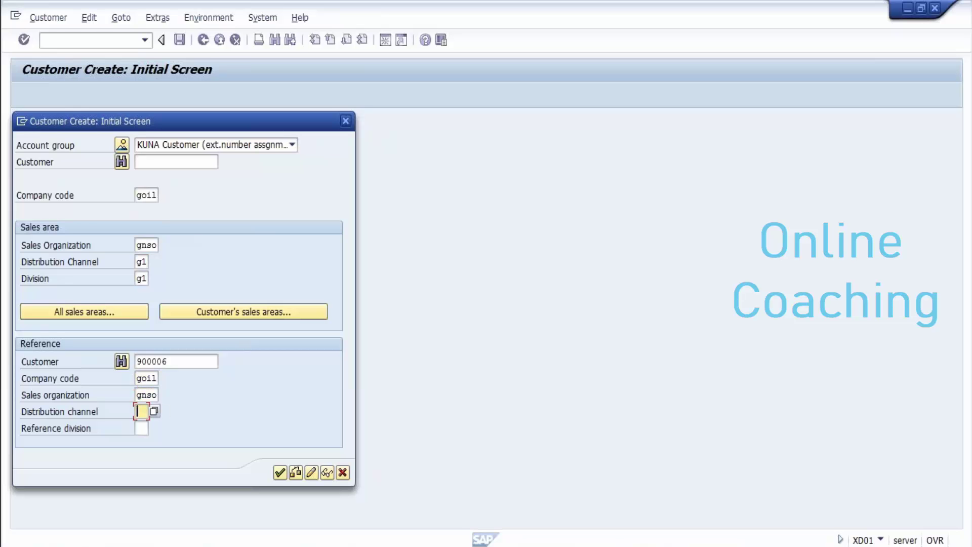
pyautogui.write('g1')
pyautogui.click(141, 428)
pyautogui.write('g1')
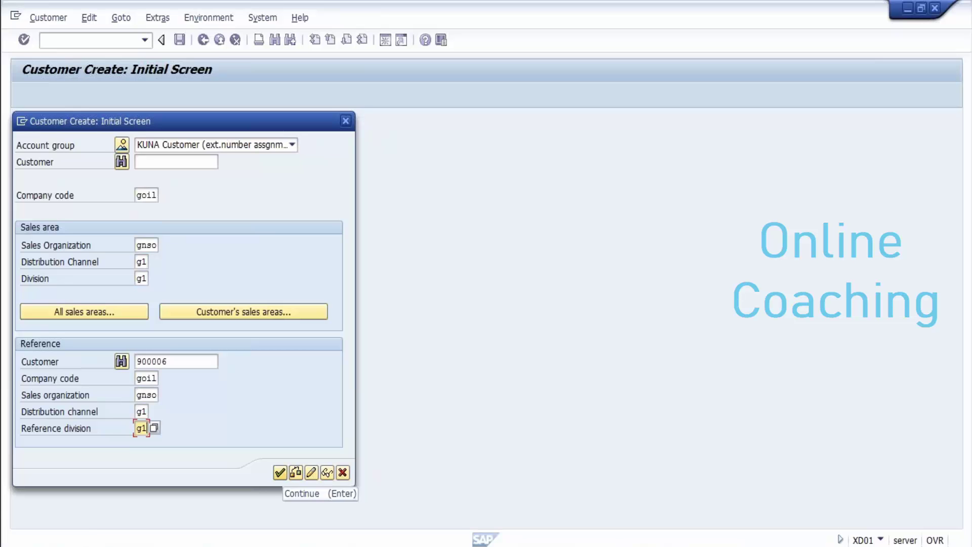
pyautogui.click(280, 472)
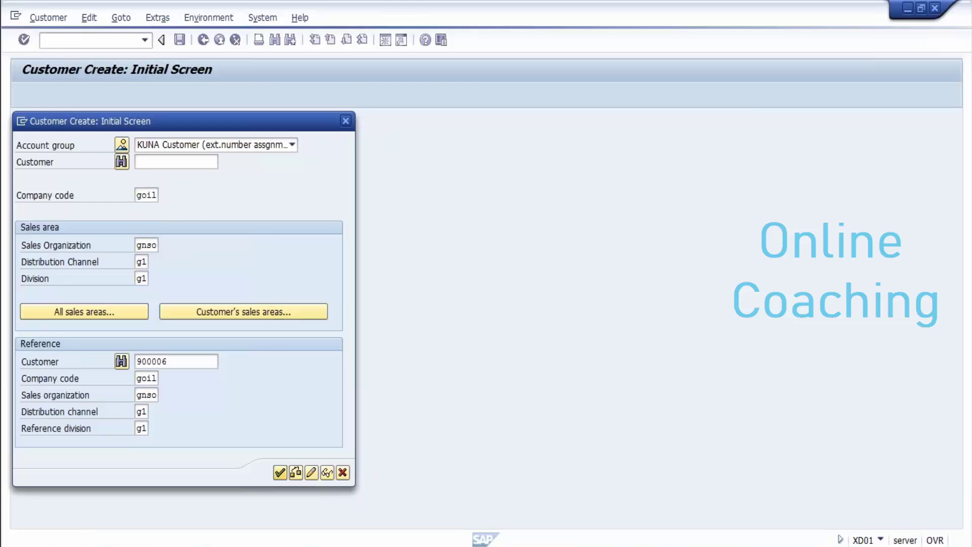
pyautogui.press('Return')
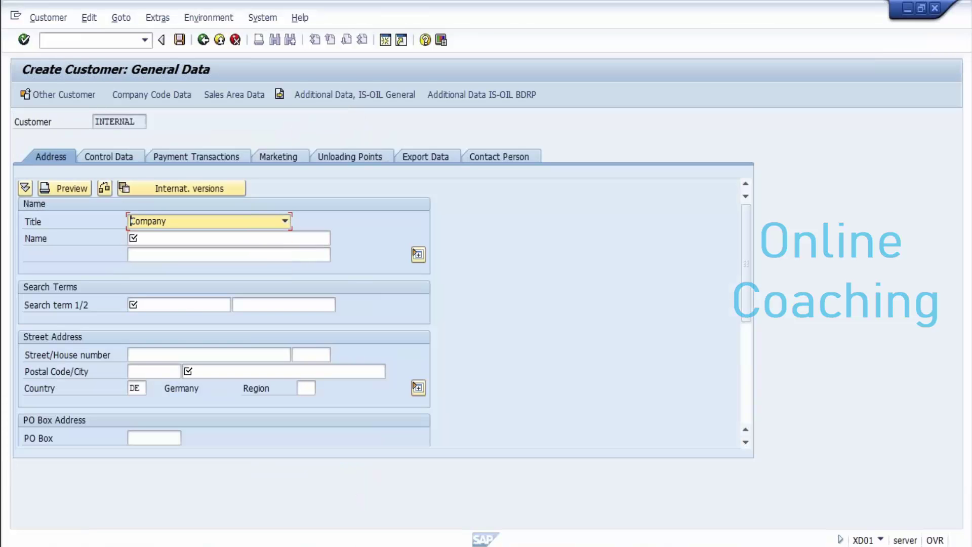
# Step: Enter customer name testeg421 and paste it into the Notepad notes
pyautogui.click(132, 238)
pyautogui.write('te')
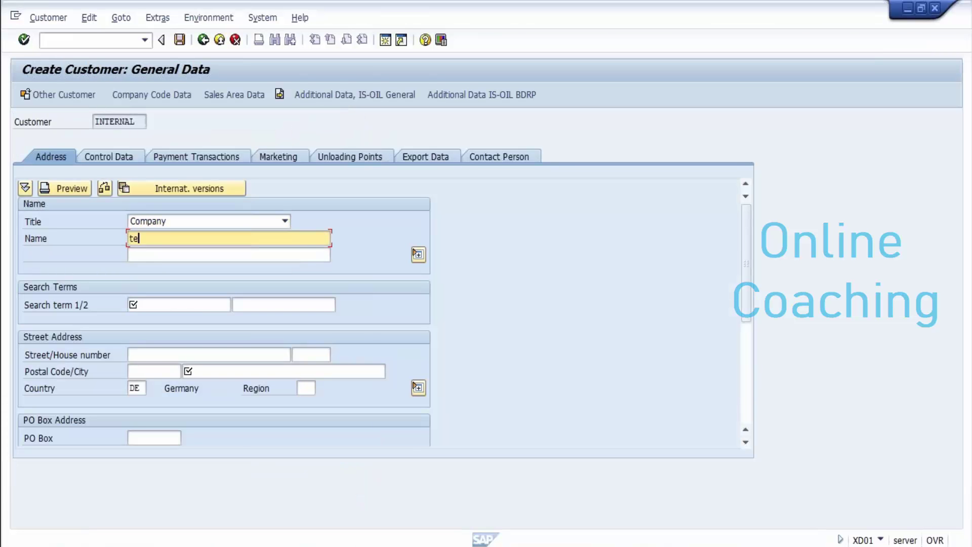
pyautogui.write('st')
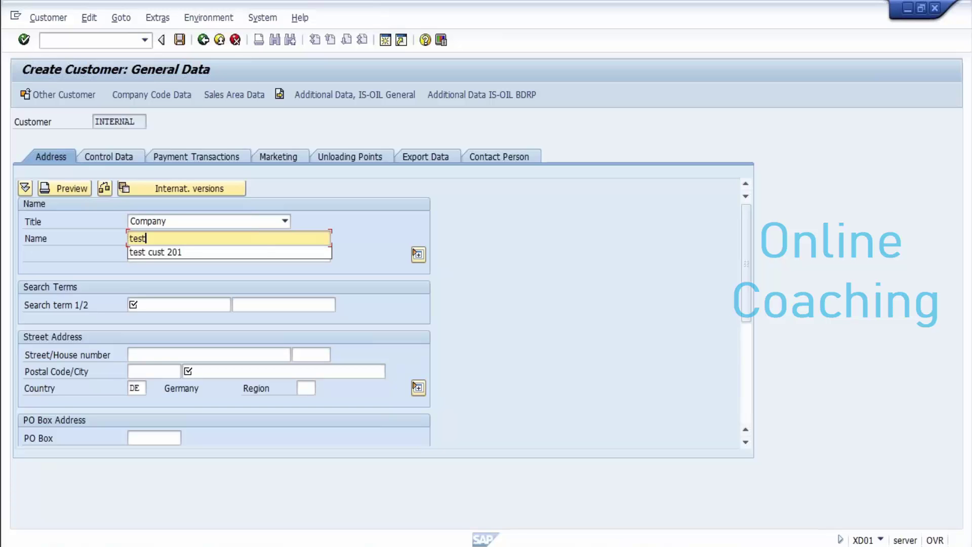
pyautogui.write('eg421')
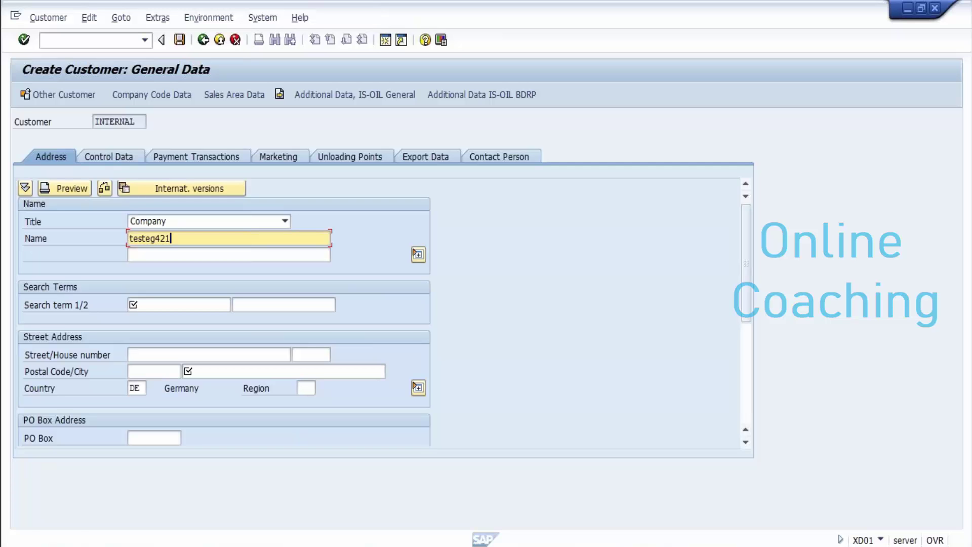
pyautogui.press('Return')
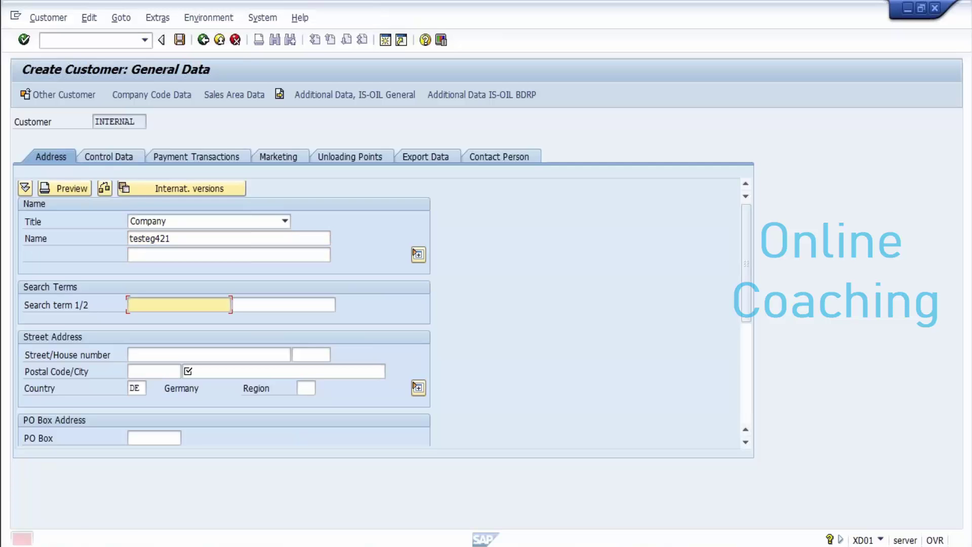
pyautogui.moveTo(172, 239); pyautogui.dragTo(130, 238)
pyautogui.hotkey('ctrl', 'c')
pyautogui.click(129, 239)
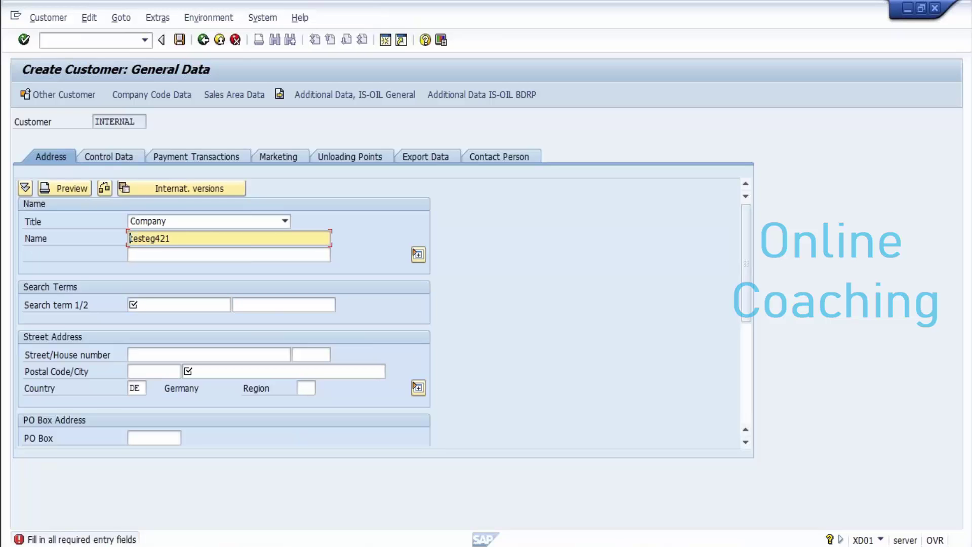
pyautogui.moveTo(328, 545)
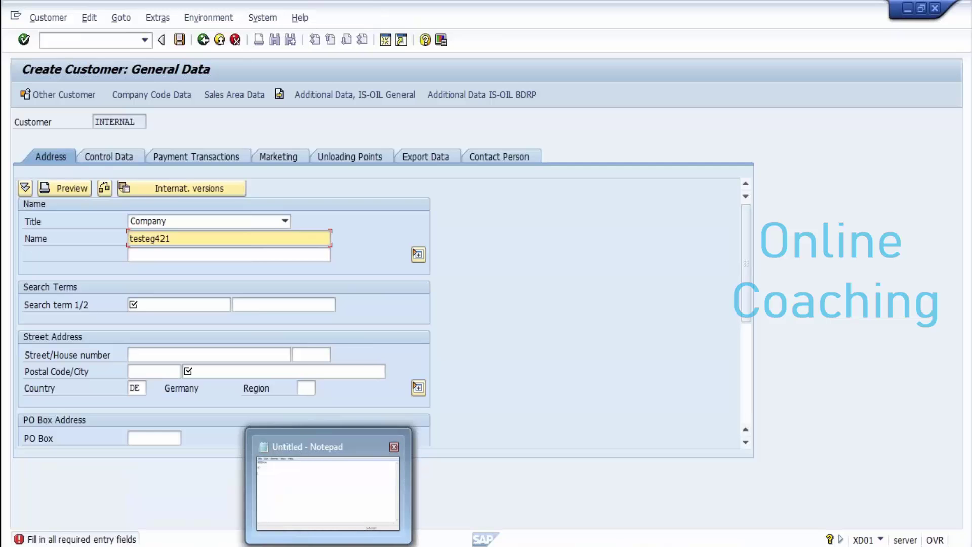
pyautogui.click(328, 545)
pyautogui.write('testeg421..')
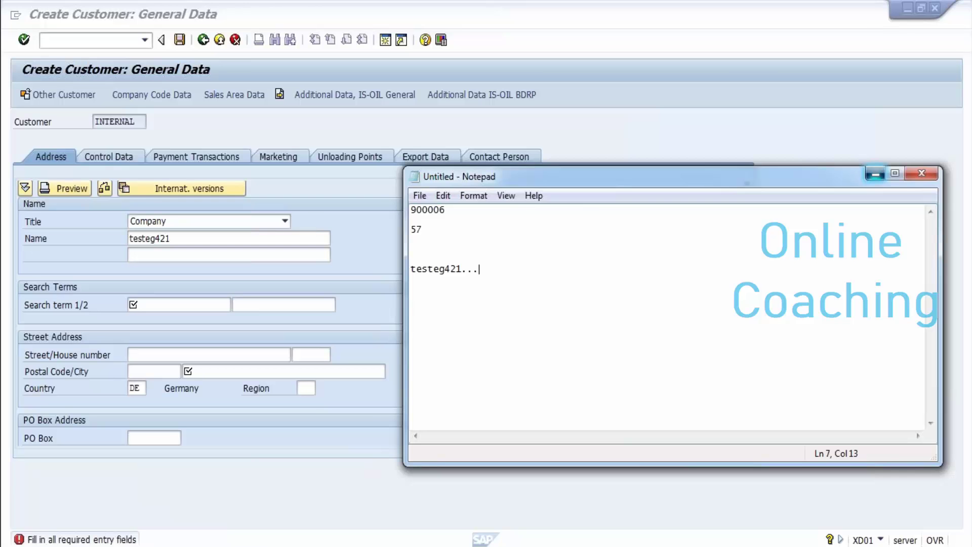
pyautogui.click(875, 174)
# Step: Use testeg421 as search term 1, set city hamburg, and show company code data
pyautogui.click(152, 304)
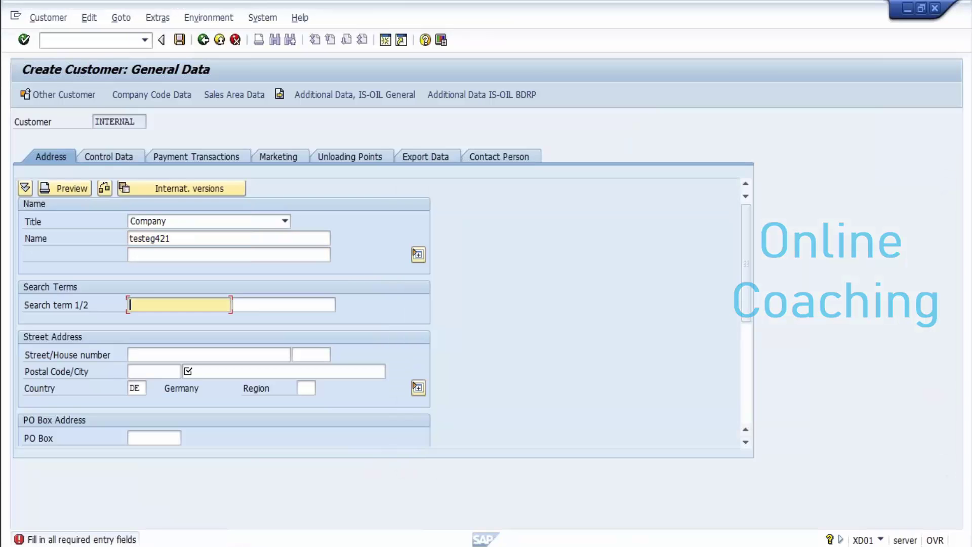
pyautogui.hotkey('ctrl', 'v')
pyautogui.click(189, 372)
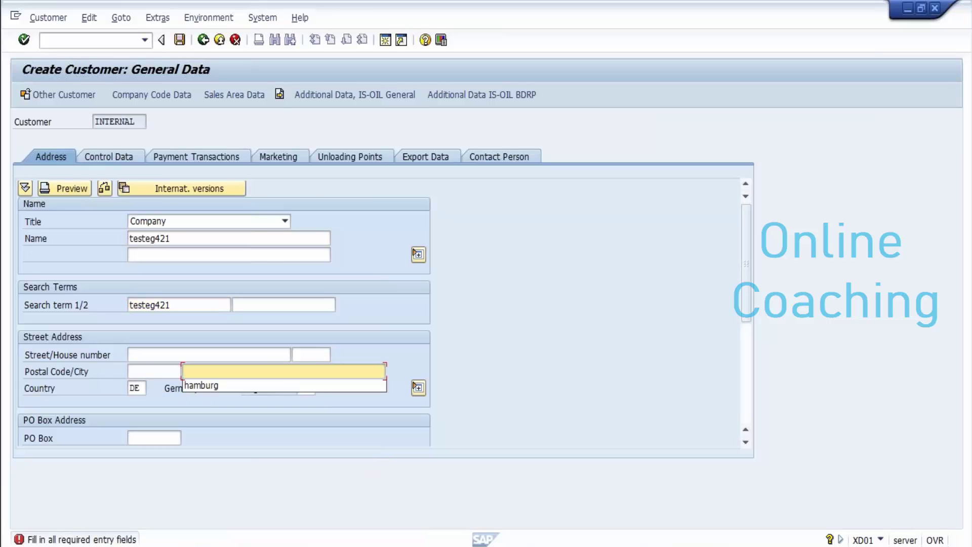
pyautogui.press('Down')
pyautogui.press('Return')
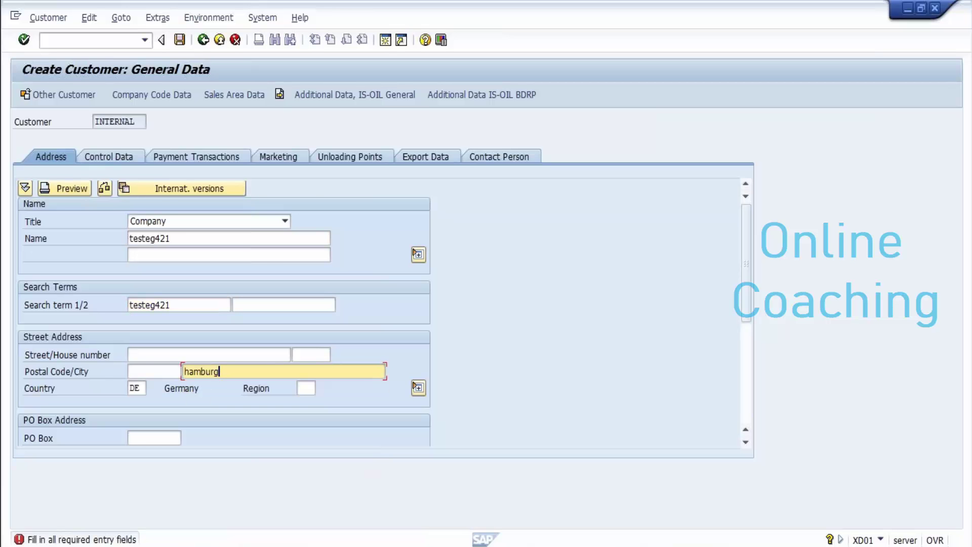
pyautogui.click(152, 94)
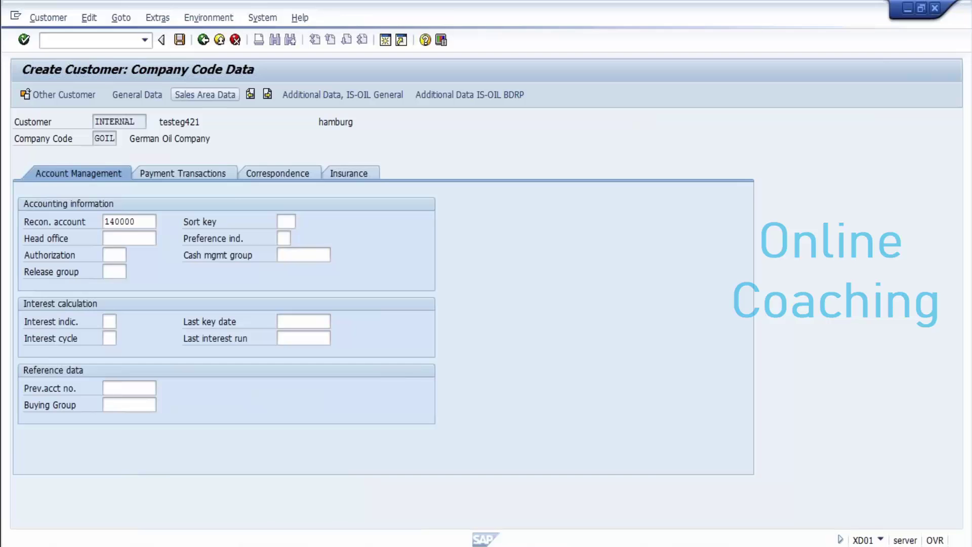
# Step: In the sales area billing data, give every country's tax, including India, Netherlands and US, classification 1
pyautogui.click(205, 95)
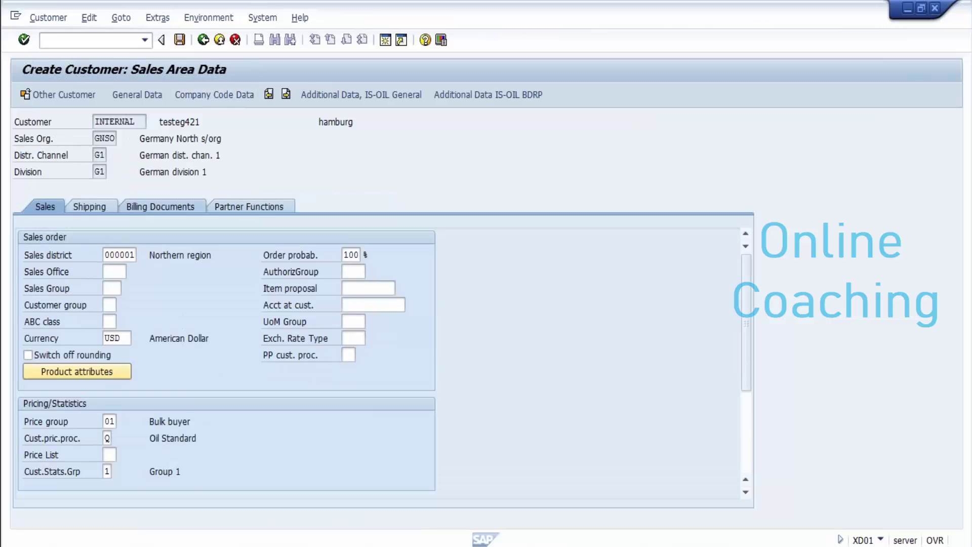
pyautogui.click(159, 206)
pyautogui.press('Return')
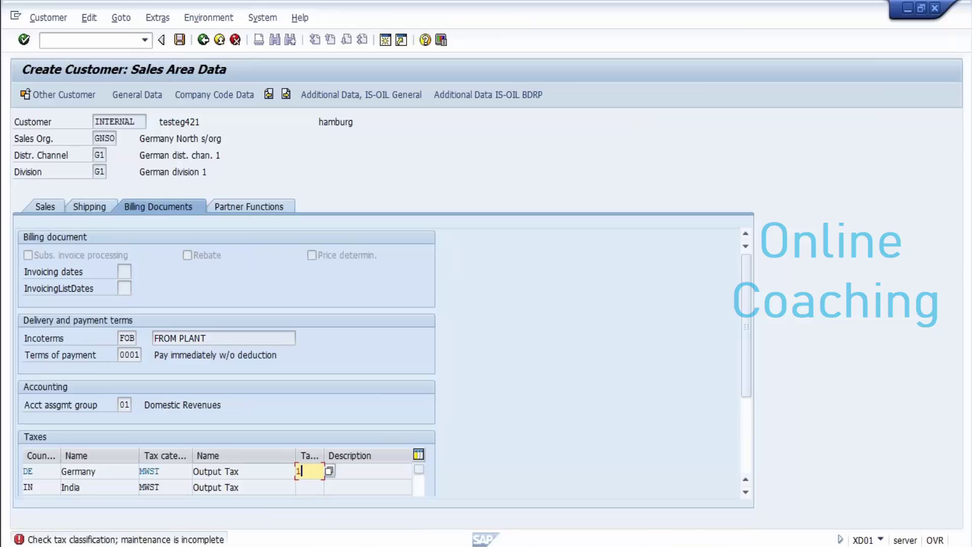
pyautogui.write('1')
pyautogui.press('Return')
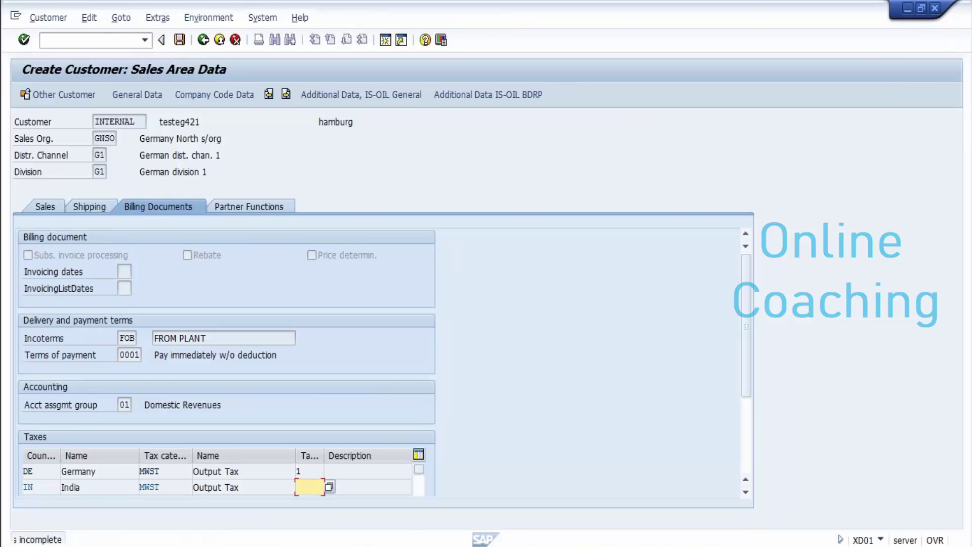
pyautogui.write('1')
pyautogui.press('Return')
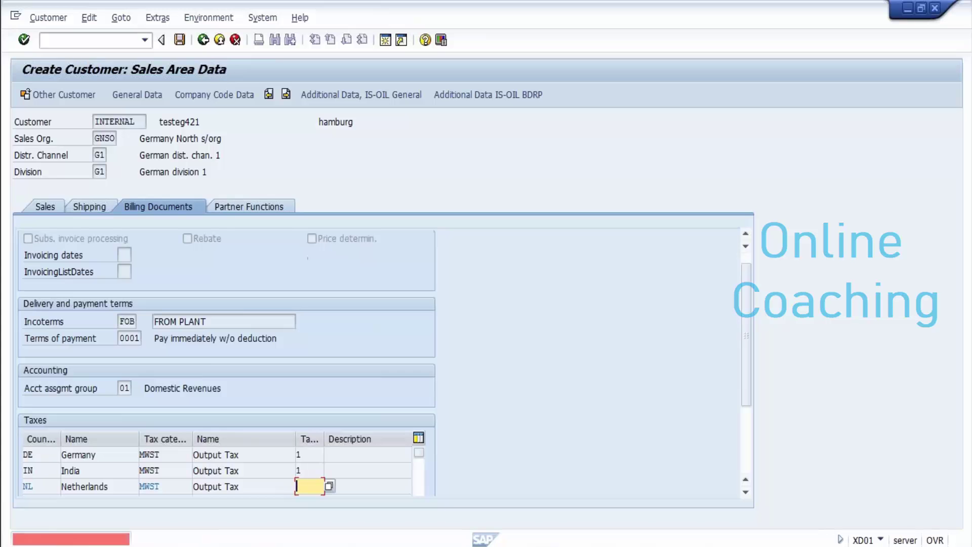
pyautogui.write('1')
pyautogui.press('Return')
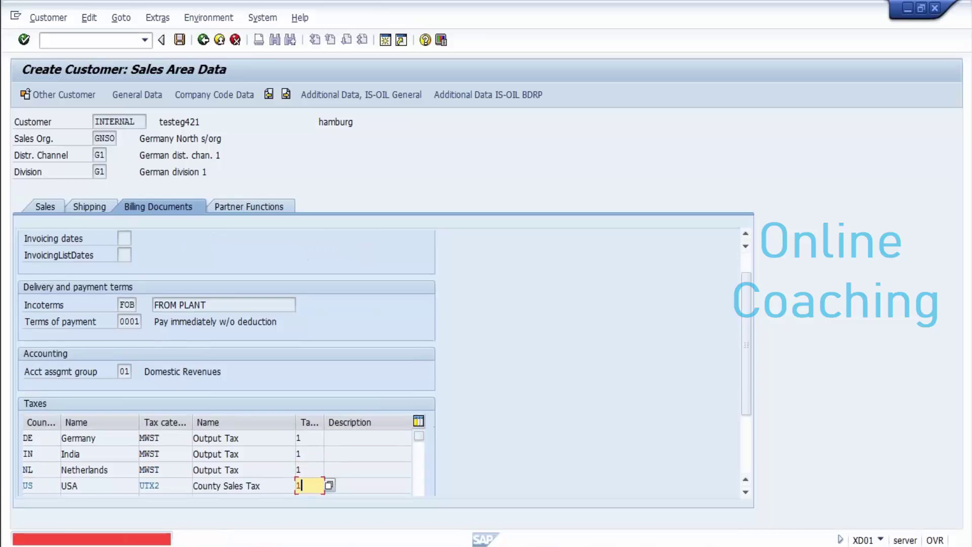
pyautogui.write('1')
pyautogui.press('Return')
pyautogui.write('1')
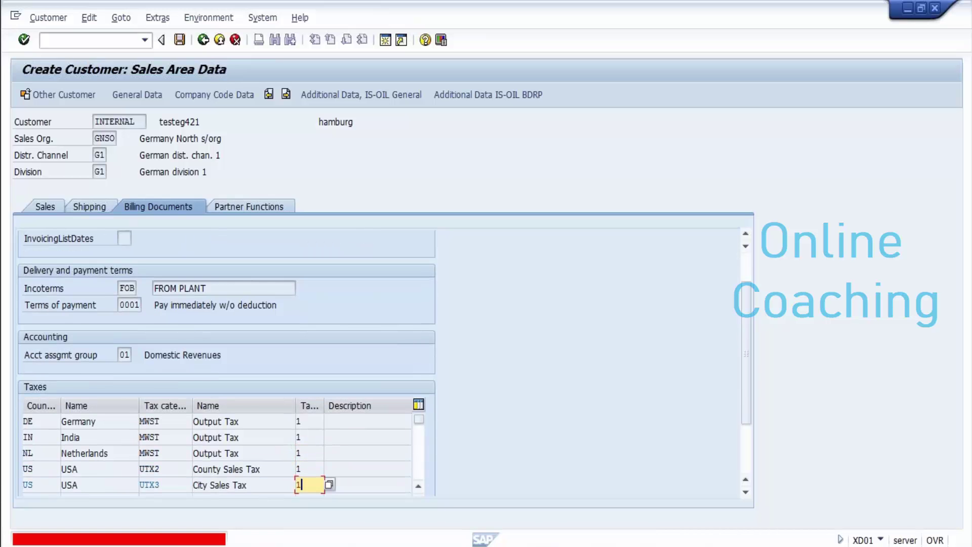
pyautogui.press('Return')
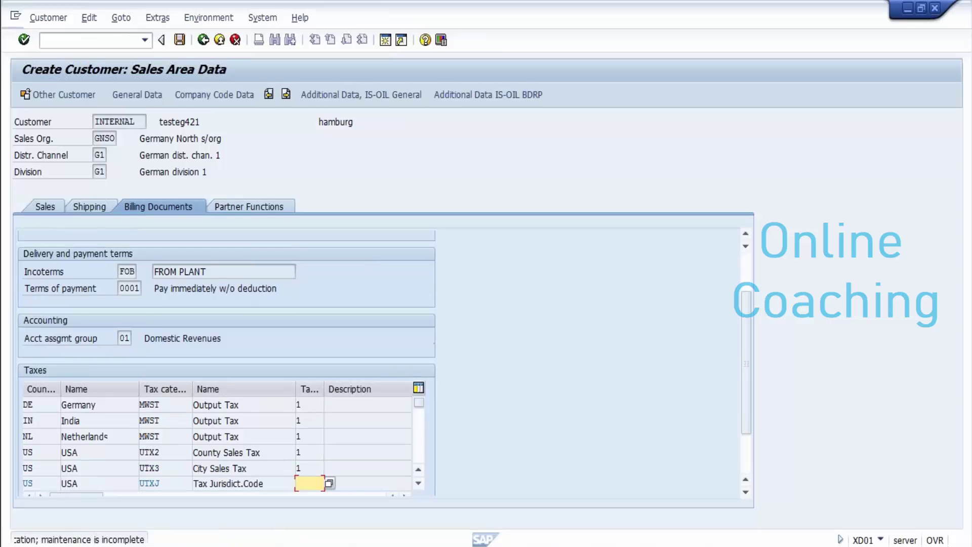
pyautogui.write('1')
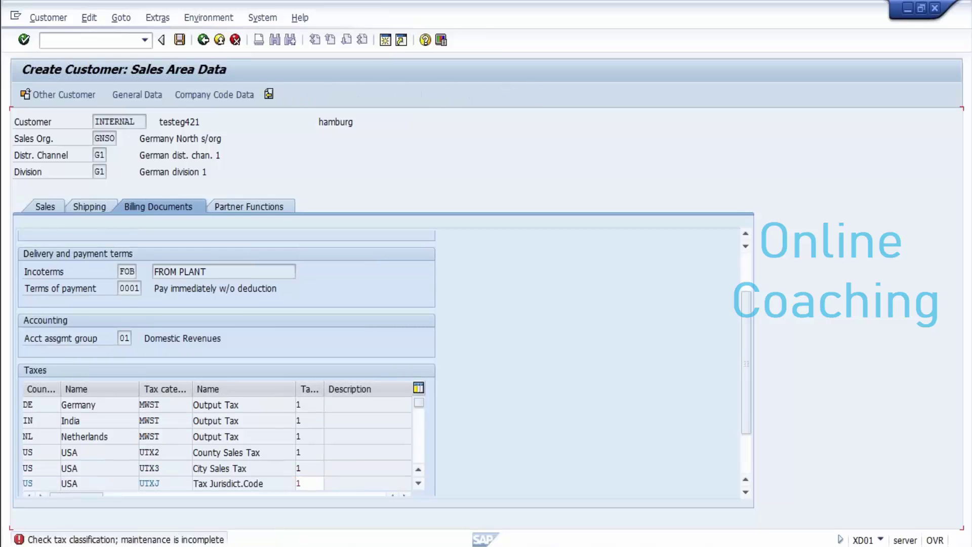
pyautogui.press('Return')
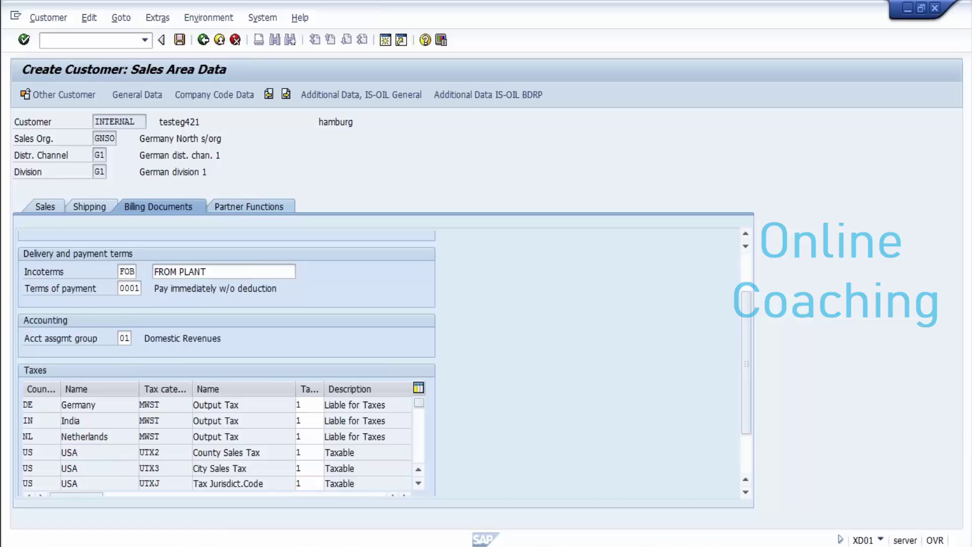
pyautogui.press('Return')
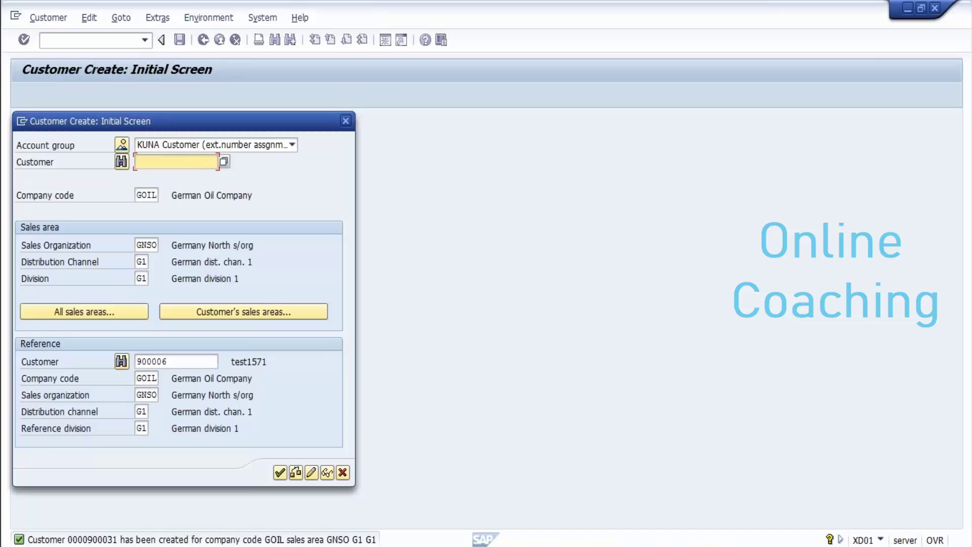
# Step: Display the new customer testeg421, check its number in Notepad, then leave the display
pyautogui.click(327, 472)
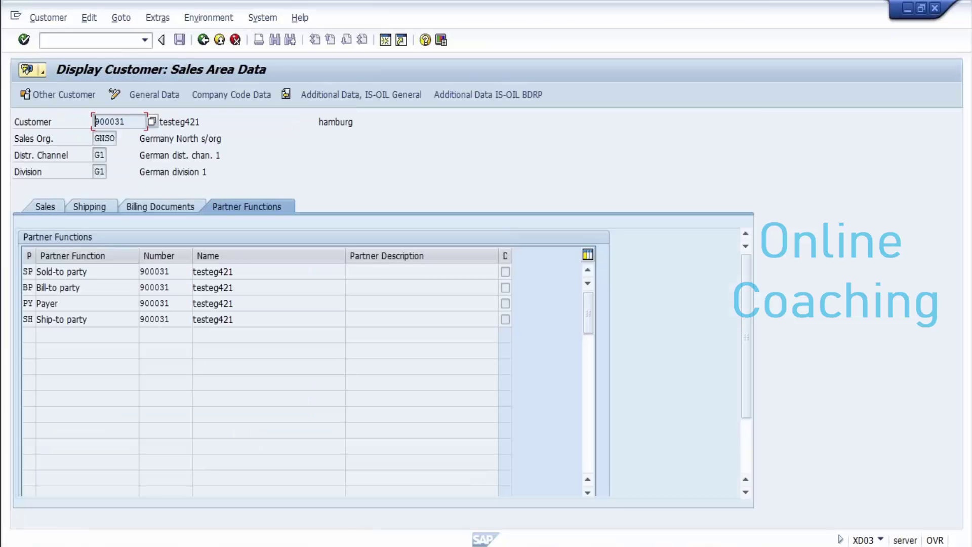
pyautogui.moveTo(328, 546)
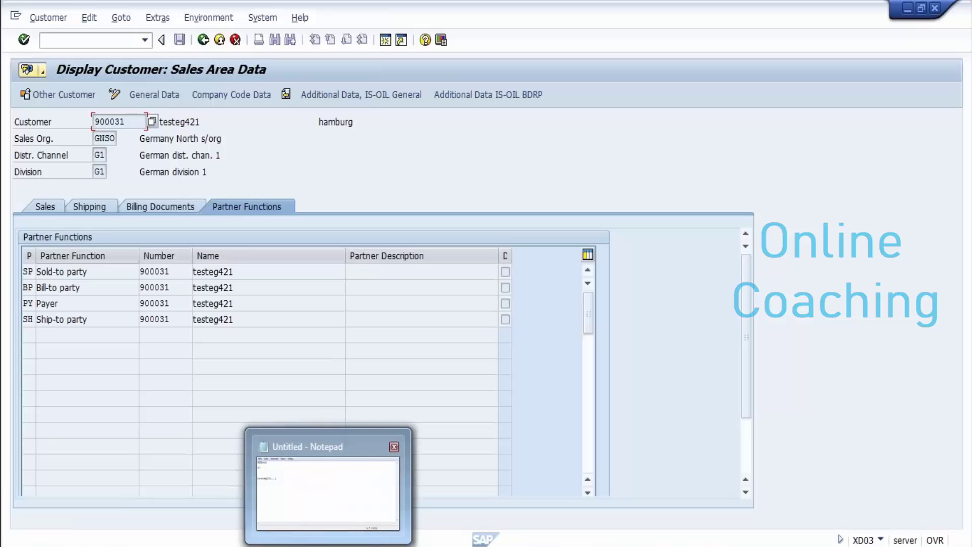
pyautogui.click(328, 491)
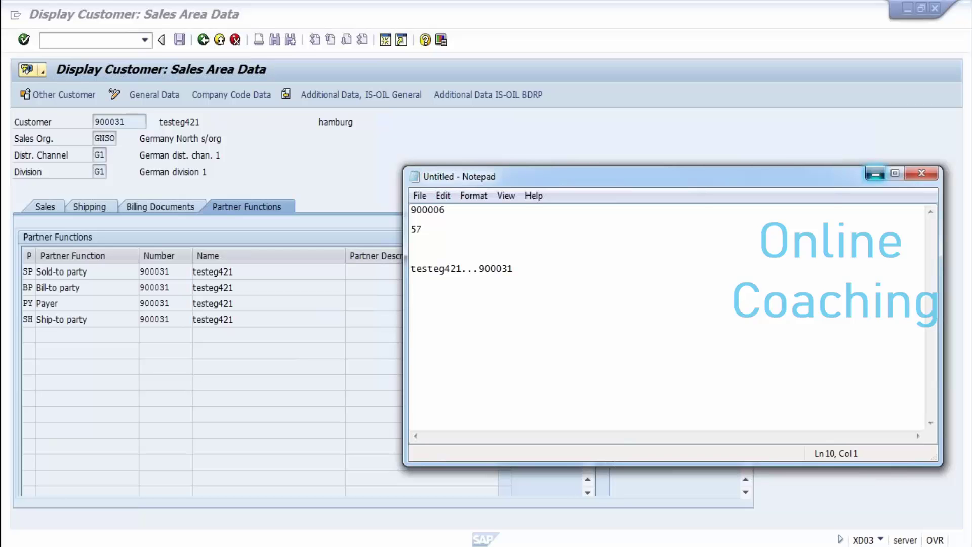
pyautogui.click(876, 174)
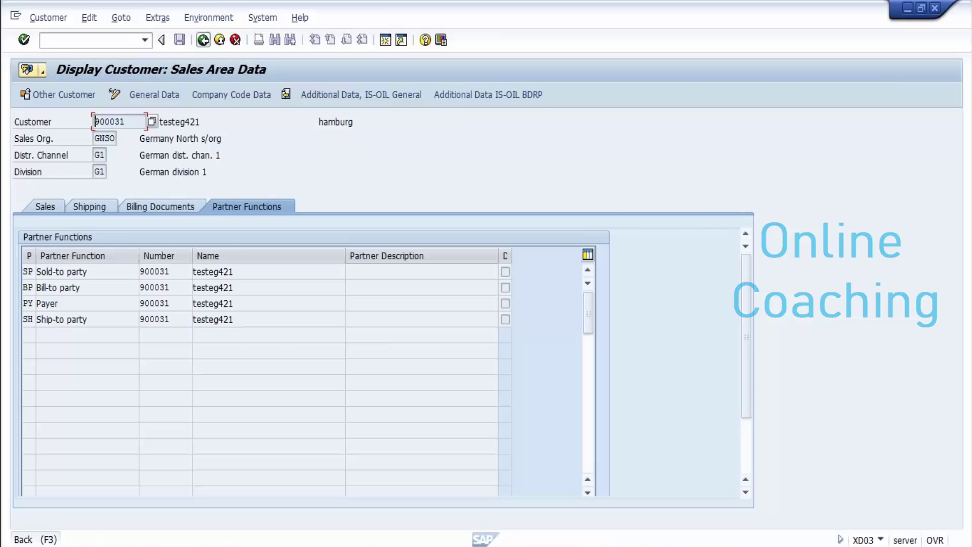
pyautogui.click(203, 40)
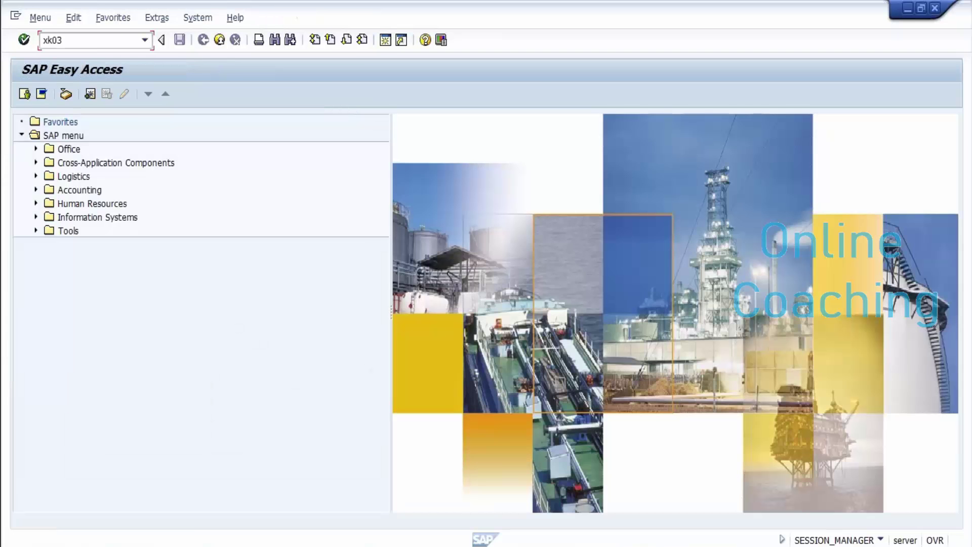
# Step: Display vendor 57's address, control, payment and contact data for purchasing org GPUR, then exit
pyautogui.press('Return')
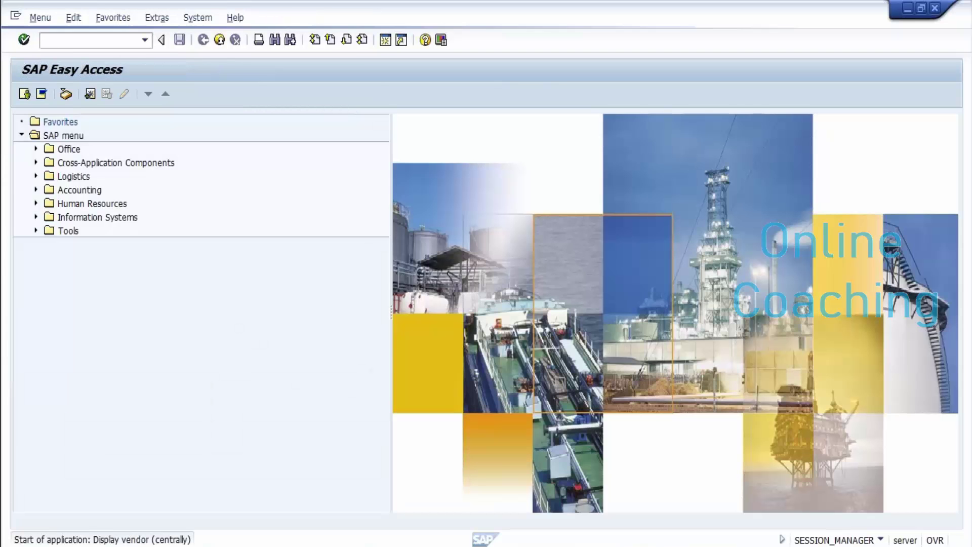
pyautogui.write('g')
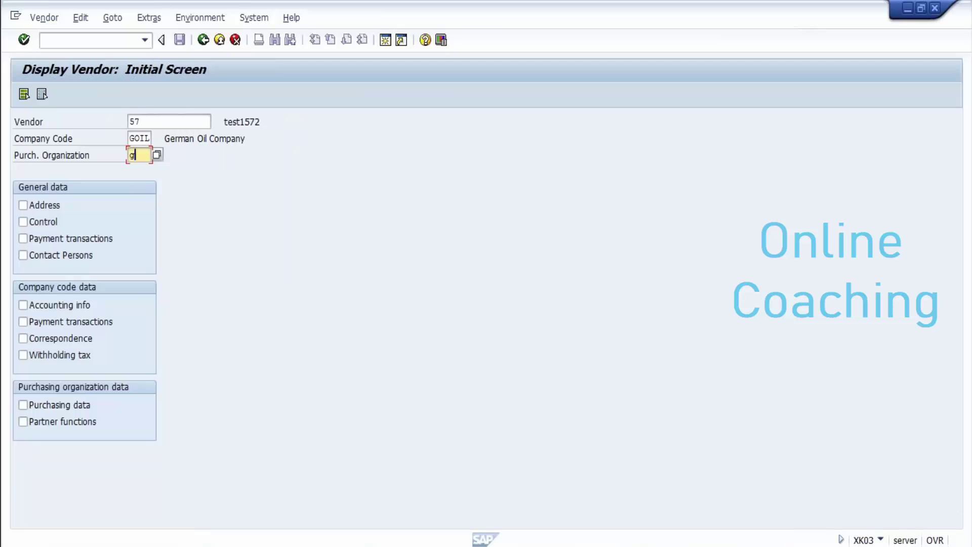
pyautogui.write('pur')
pyautogui.click(23, 205)
pyautogui.click(22, 221)
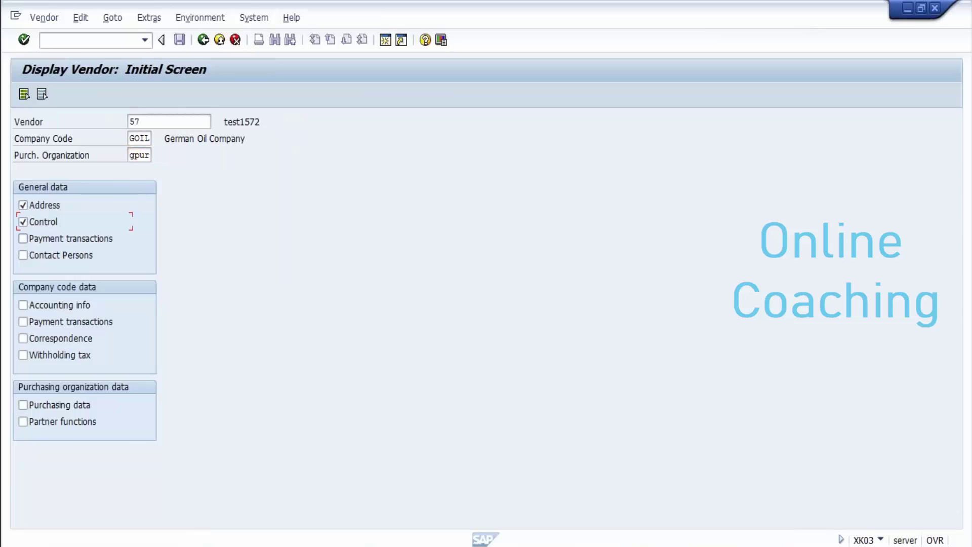
pyautogui.click(23, 239)
pyautogui.click(23, 255)
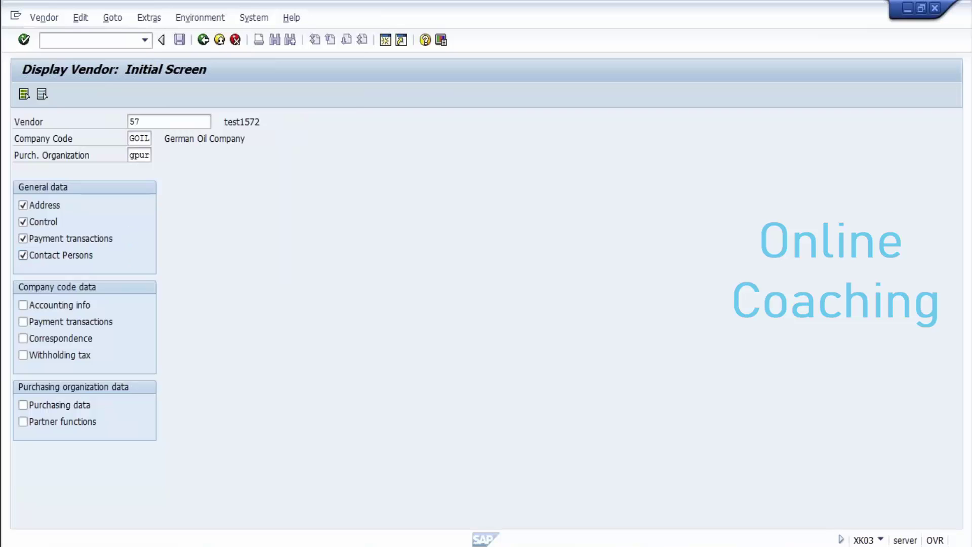
pyautogui.press('Return')
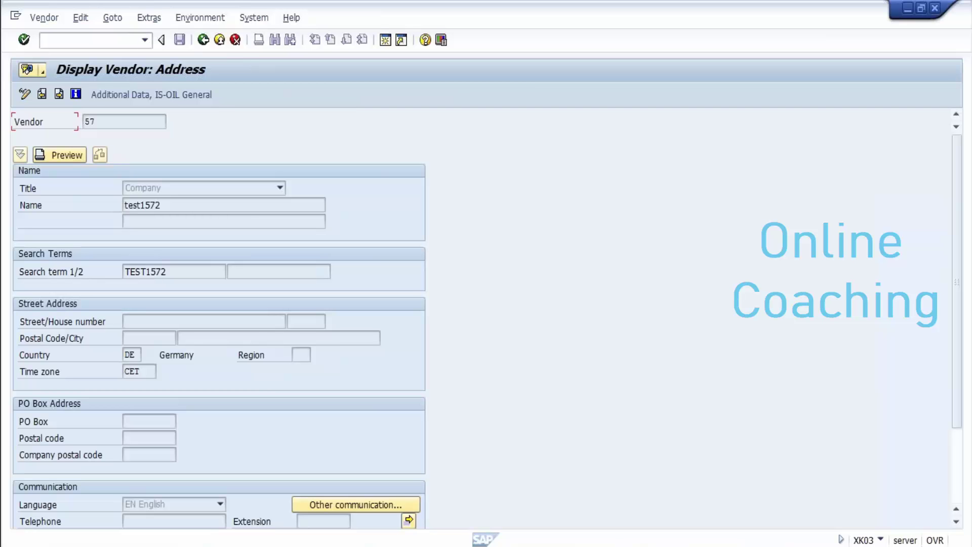
pyautogui.write('/n')
pyautogui.press('Return')
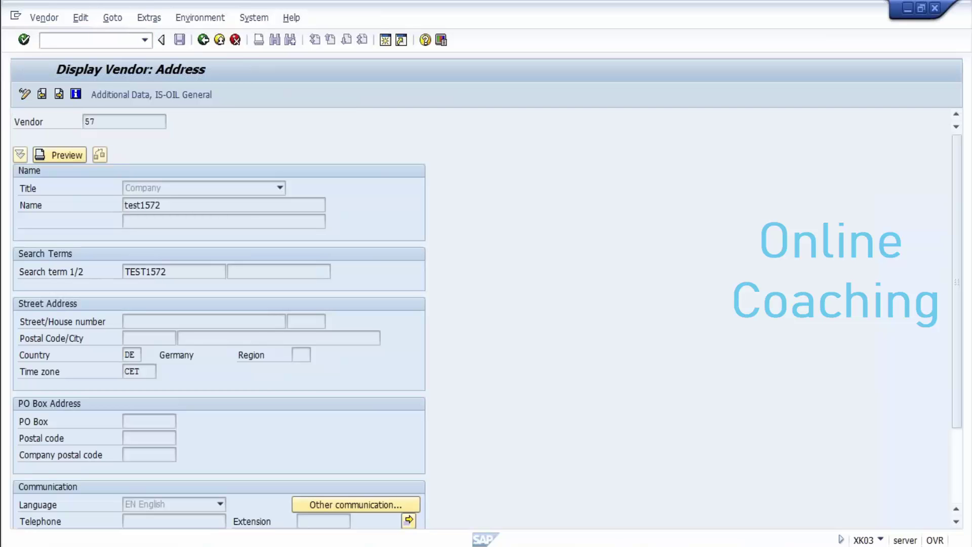
pyautogui.write('xk01')
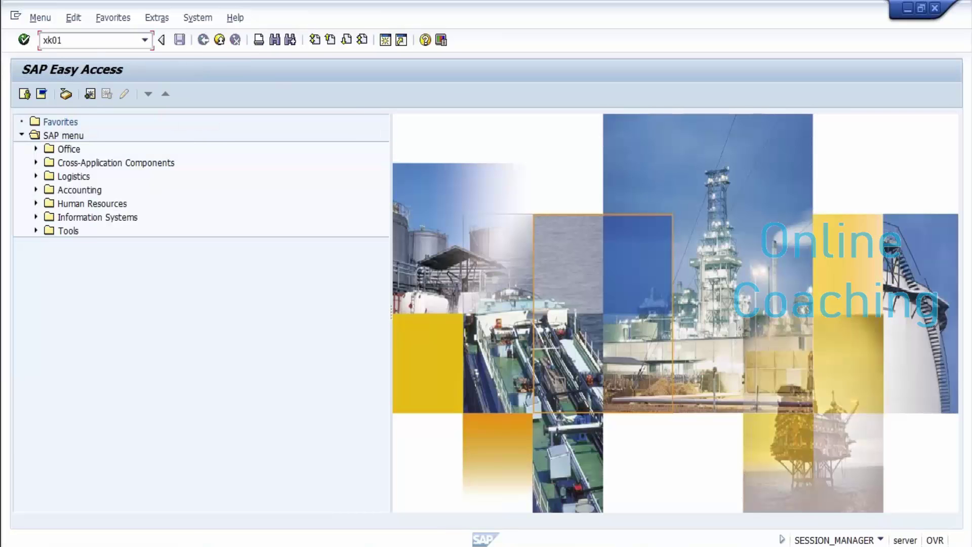
# Step: In XK01, create a vendor from reference vendor 57 and purchasing organization gpur
pyautogui.press('Return')
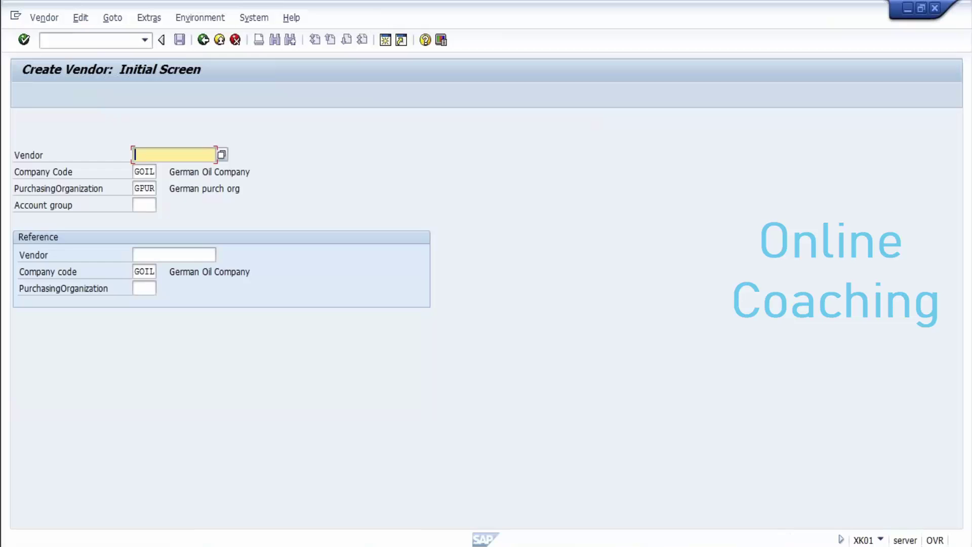
pyautogui.click(174, 255)
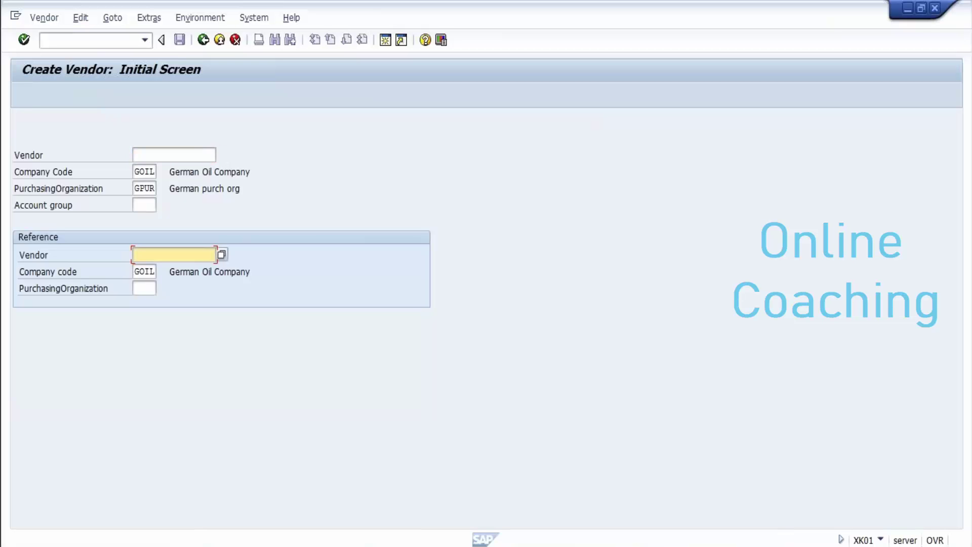
pyautogui.write('57')
pyautogui.click(143, 288)
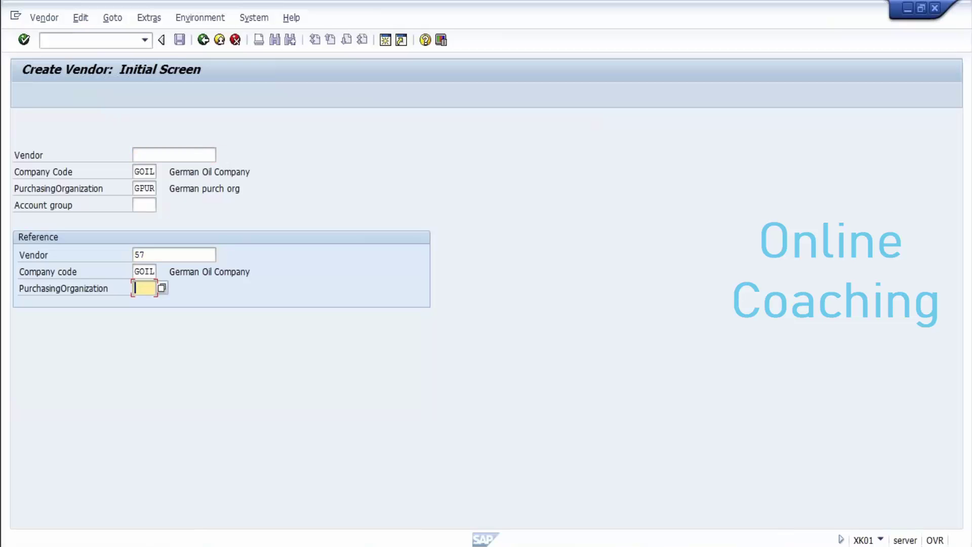
pyautogui.write('gpur')
pyautogui.click(144, 205)
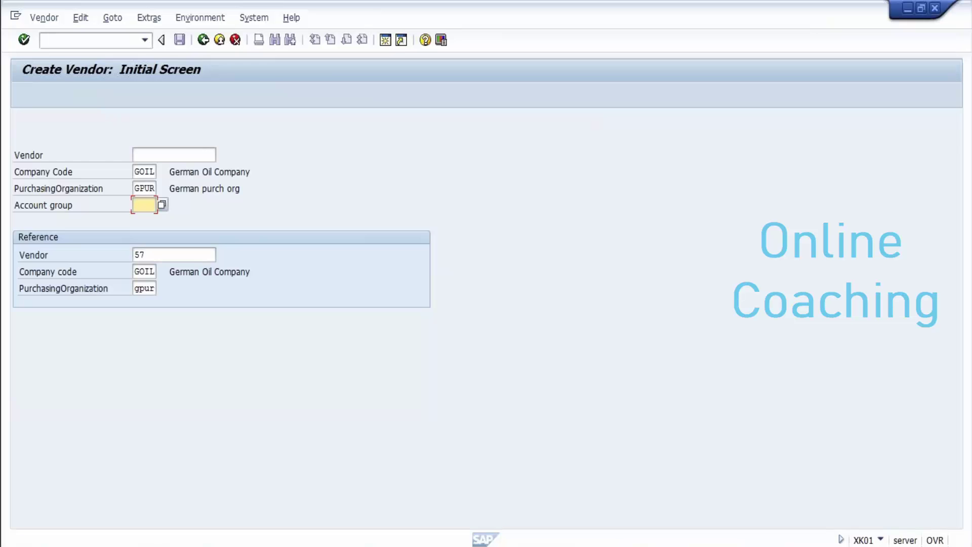
pyautogui.press('Return')
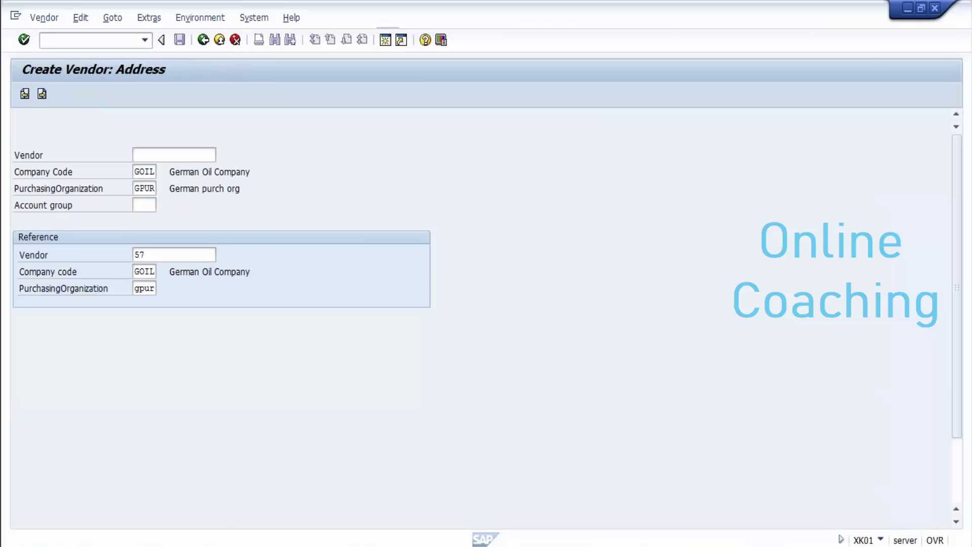
# Step: Enter testv421 as the new vendor's name and paste it into the Notepad summary
pyautogui.write('test')
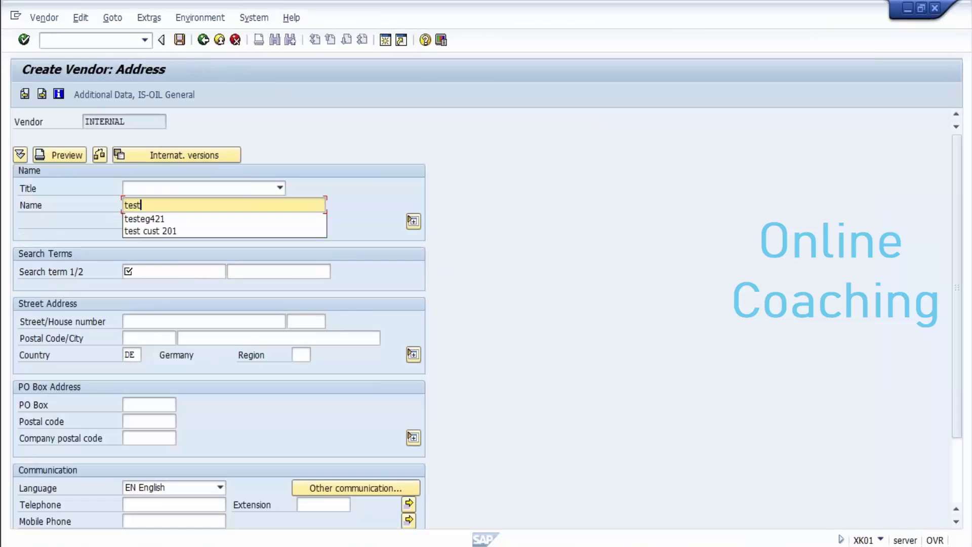
pyautogui.write('v421')
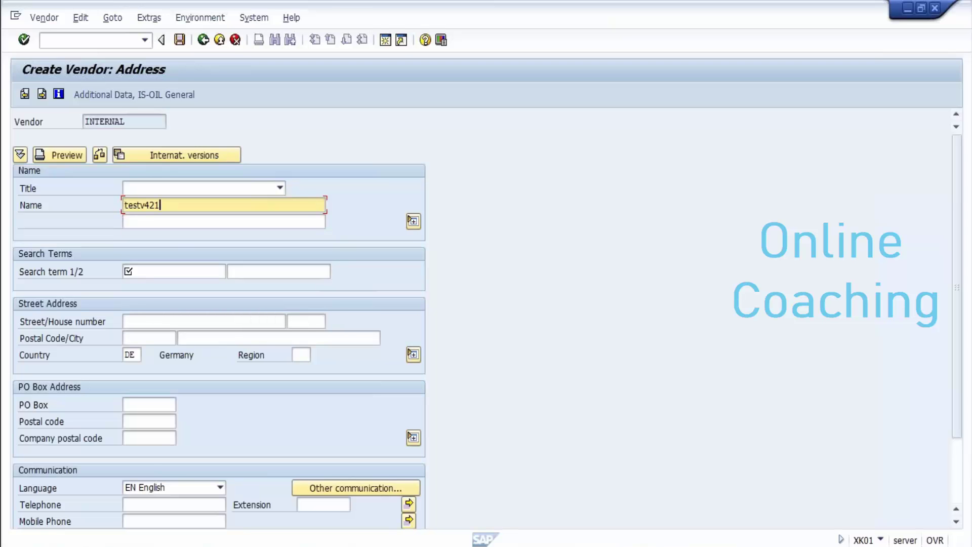
pyautogui.hotkey('shift', 'Left')
pyautogui.hotkey('shift', 'Left')
pyautogui.hotkey('shift', 'Left')
pyautogui.hotkey('shift', 'Left')
pyautogui.hotkey('shift', 'Left')
pyautogui.hotkey('shift', 'Left')
pyautogui.hotkey('shift', 'Left')
pyautogui.hotkey('shift', 'Left')
pyautogui.hotkey('ctrl', 'c')
pyautogui.press('Left')
pyautogui.moveTo(328, 544)
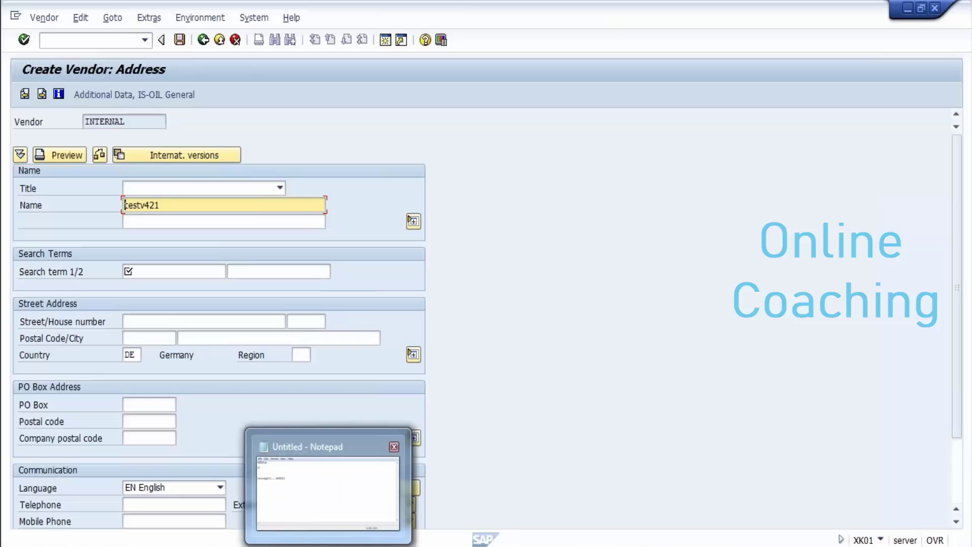
pyautogui.click(328, 544)
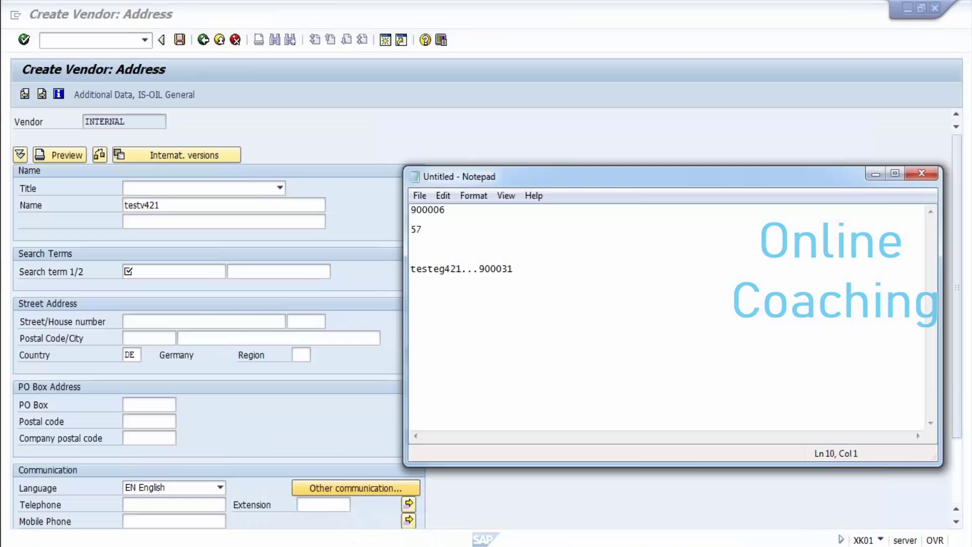
pyautogui.hotkey('ctrl', 'v')
pyautogui.write('...')
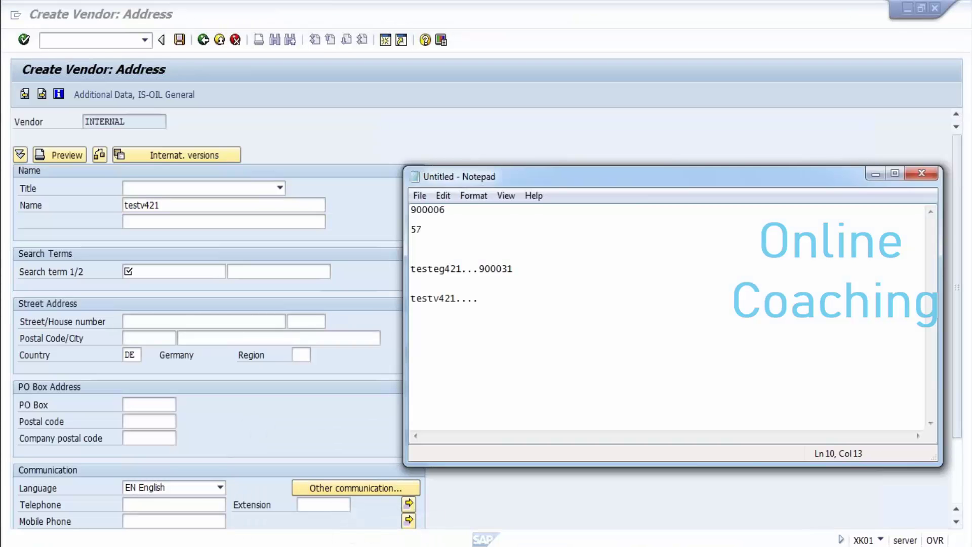
pyautogui.click(875, 174)
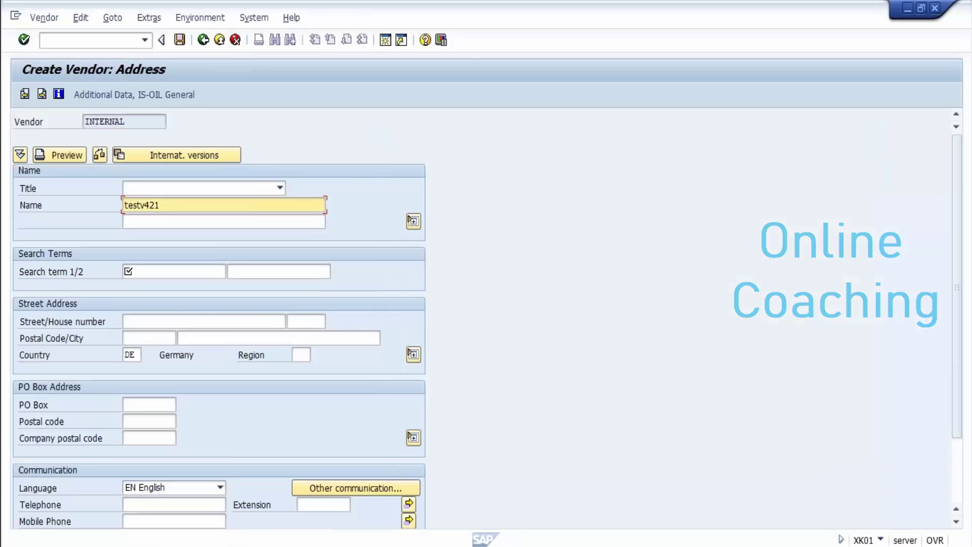
pyautogui.click(152, 271)
# Step: Set search term testv421, then advance through the payment, accounting and correspondence screens to Partner functions
pyautogui.hotkey('ctrl', 'v')
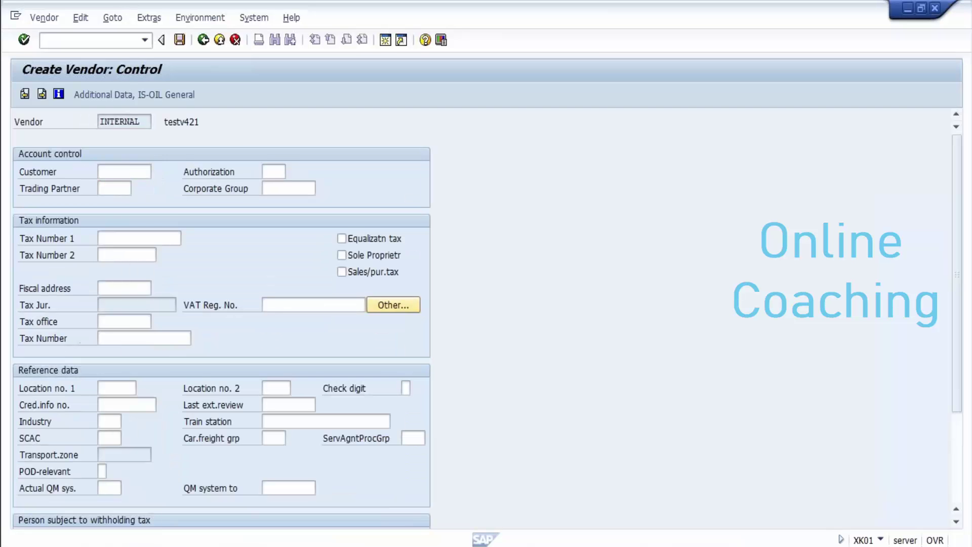
pyautogui.press('Return')
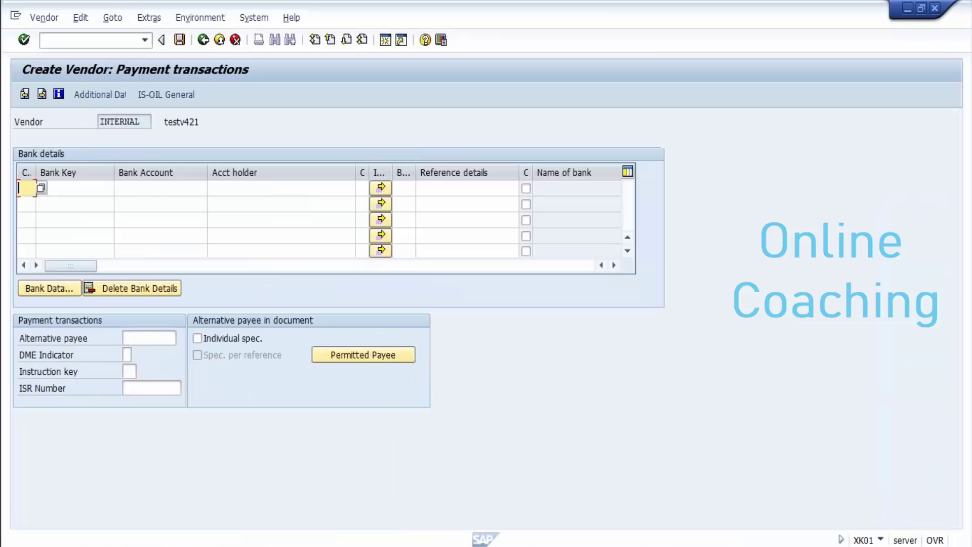
pyautogui.press('Return')
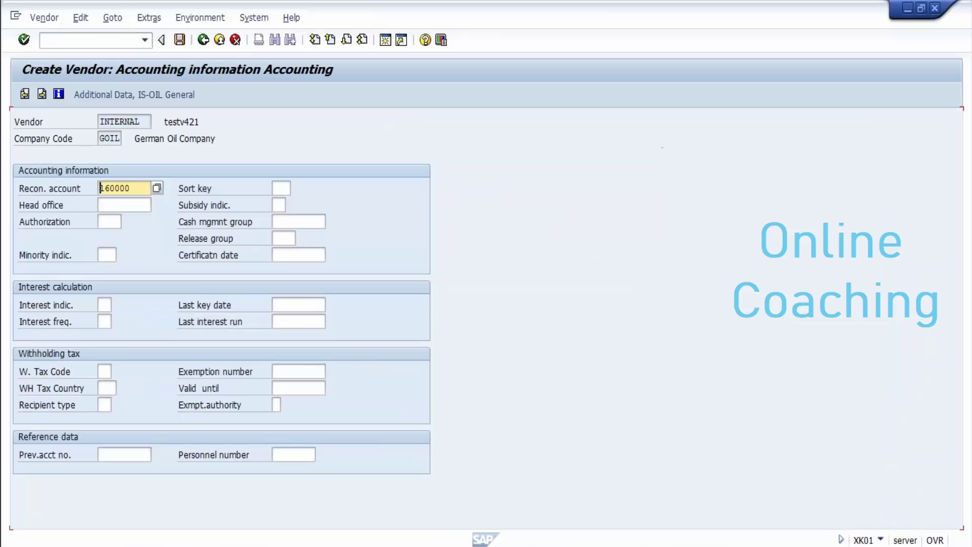
pyautogui.press('Return')
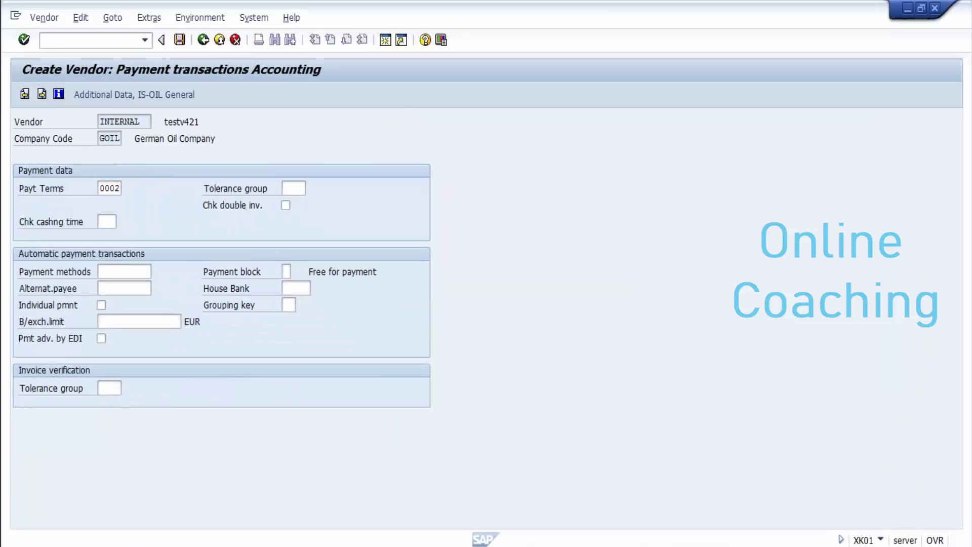
pyautogui.press('Return')
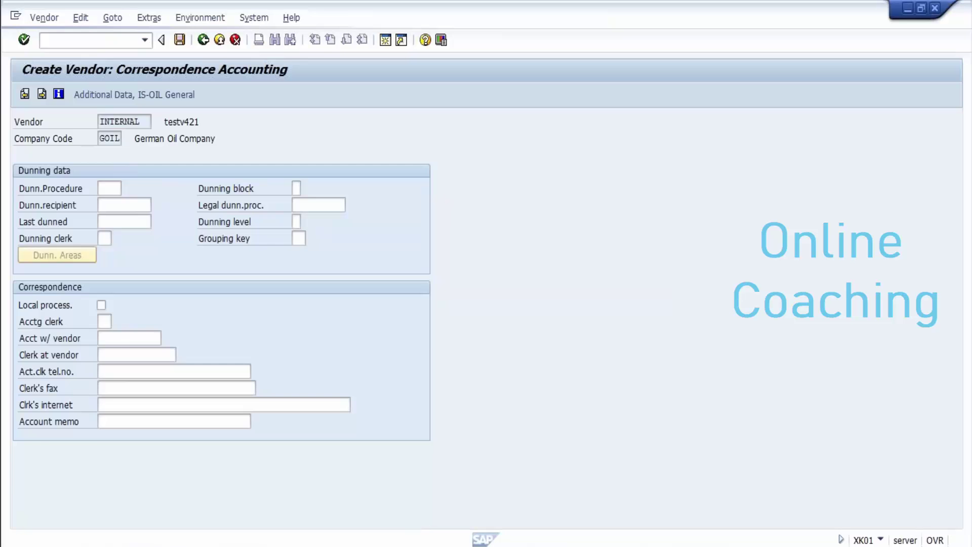
pyautogui.press('Return')
pyautogui.press('Return')
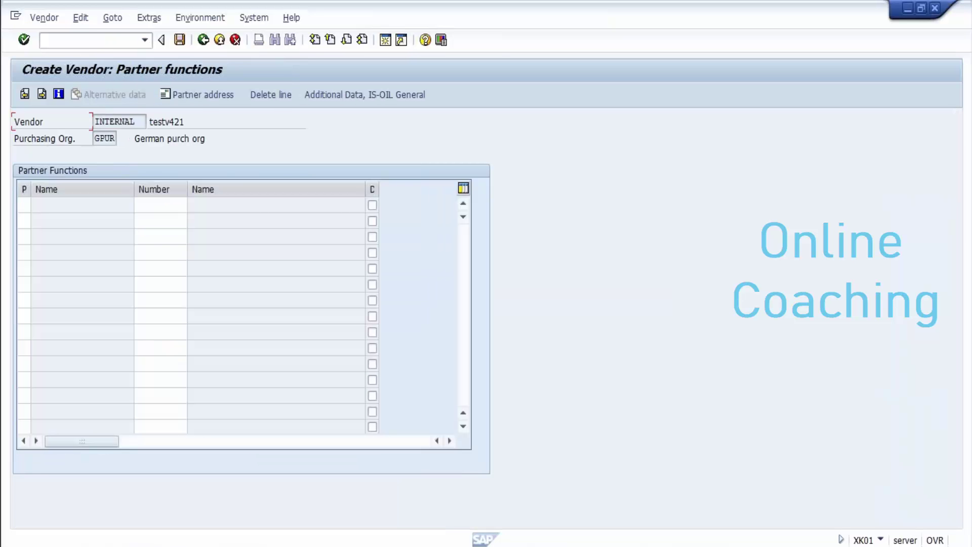
pyautogui.press('Return')
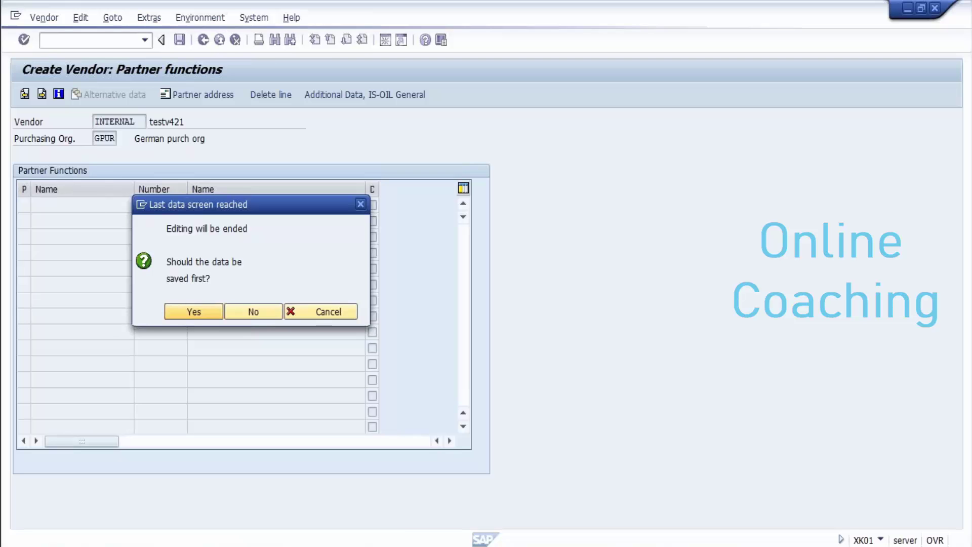
# Step: Save vendor testv421, compare its creation message with the notes, and return to Easy Access with /n
pyautogui.press('Return')
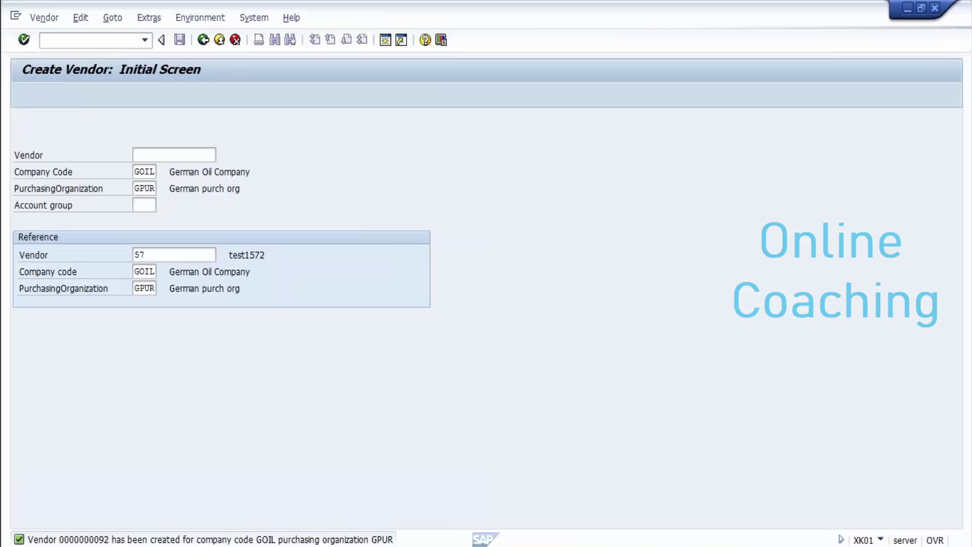
pyautogui.doubleClick(211, 539)
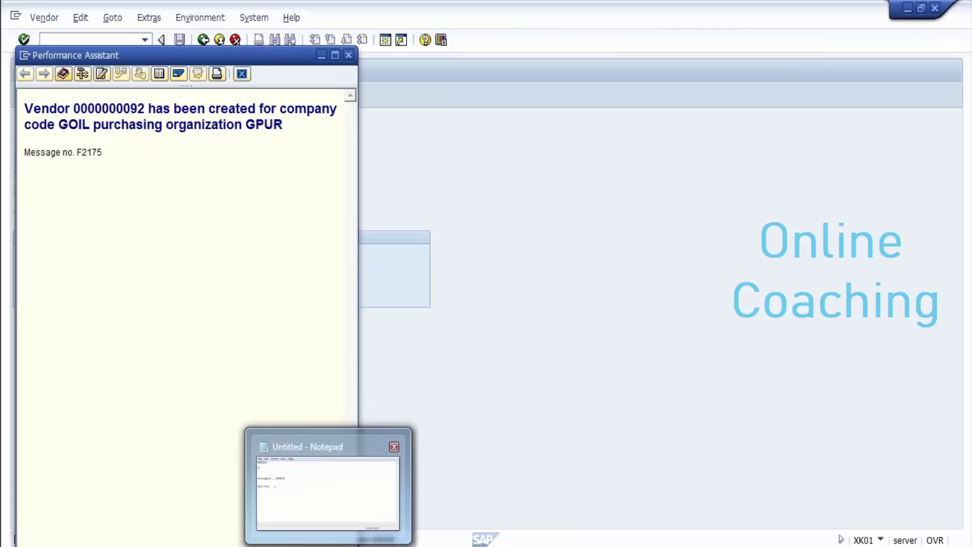
pyautogui.click(328, 545)
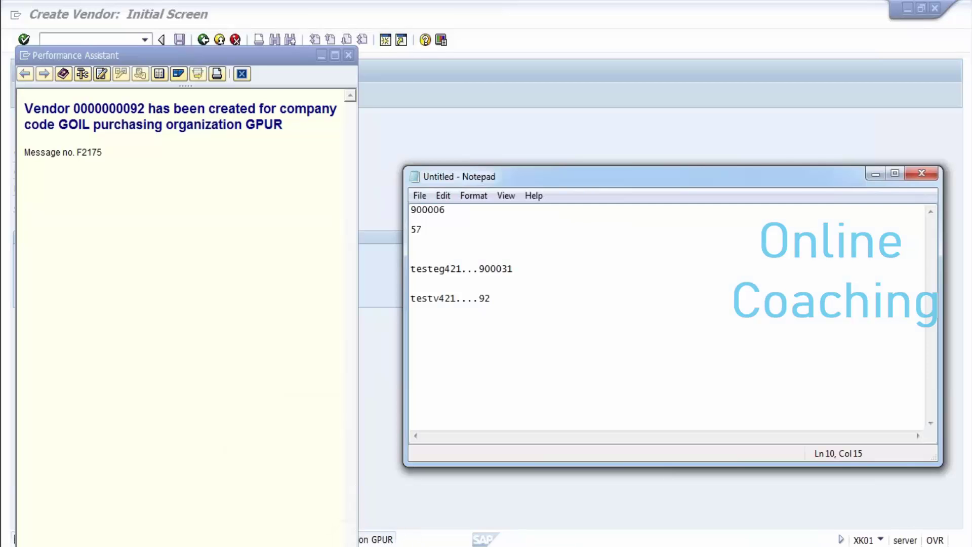
pyautogui.click(875, 174)
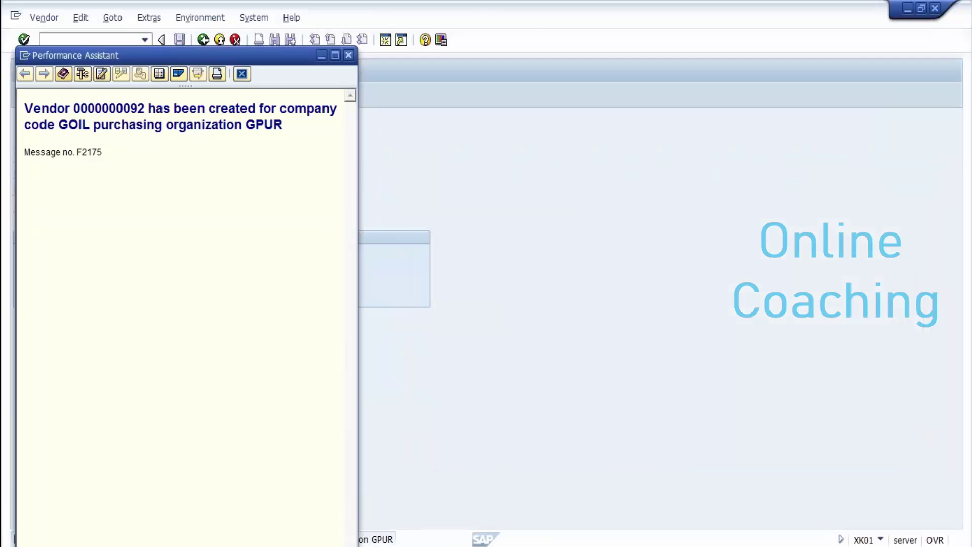
pyautogui.press('Escape')
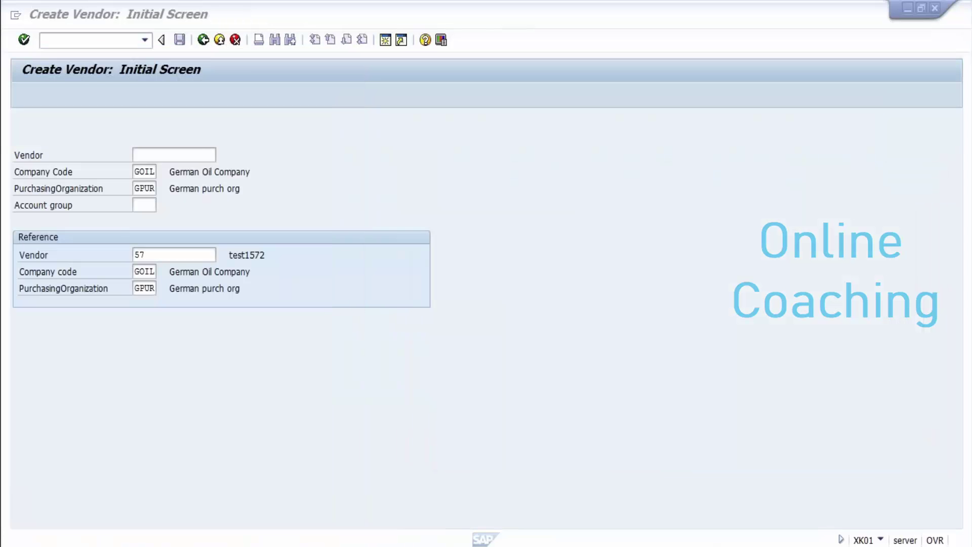
pyautogui.write('/n')
pyautogui.press('Return')
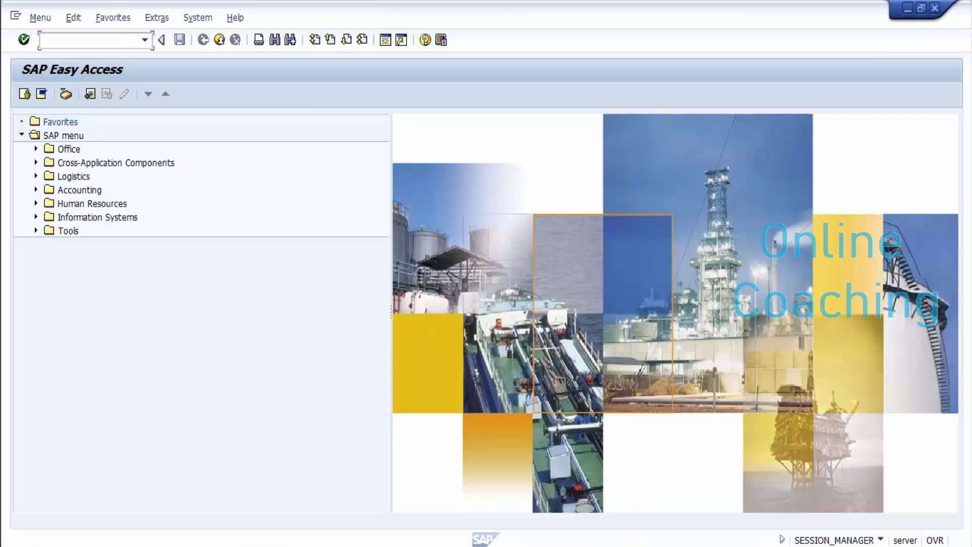
# Step: Close the Course Schedule document, review the EXCHAGES steps in Document2, then minimize Word
pyautogui.moveTo(415, 545)
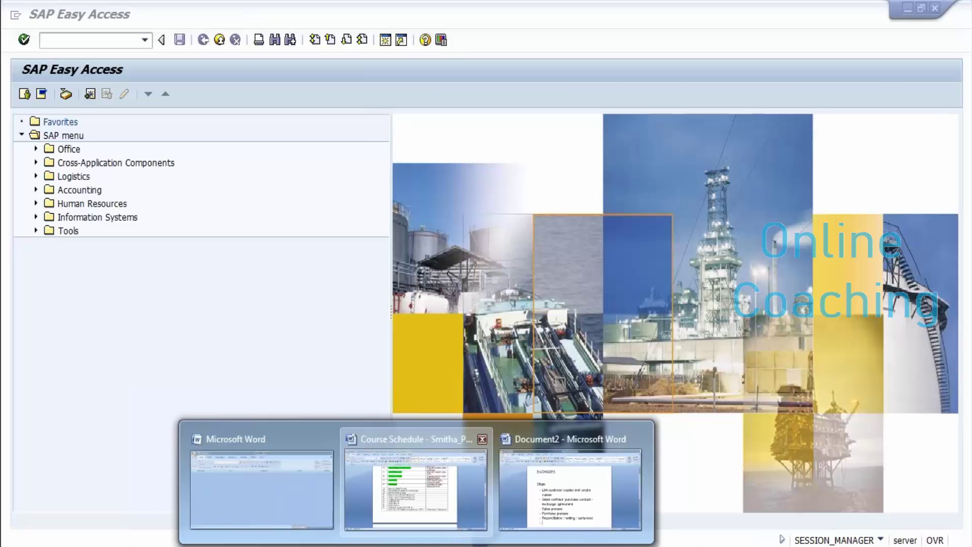
pyautogui.click(482, 439)
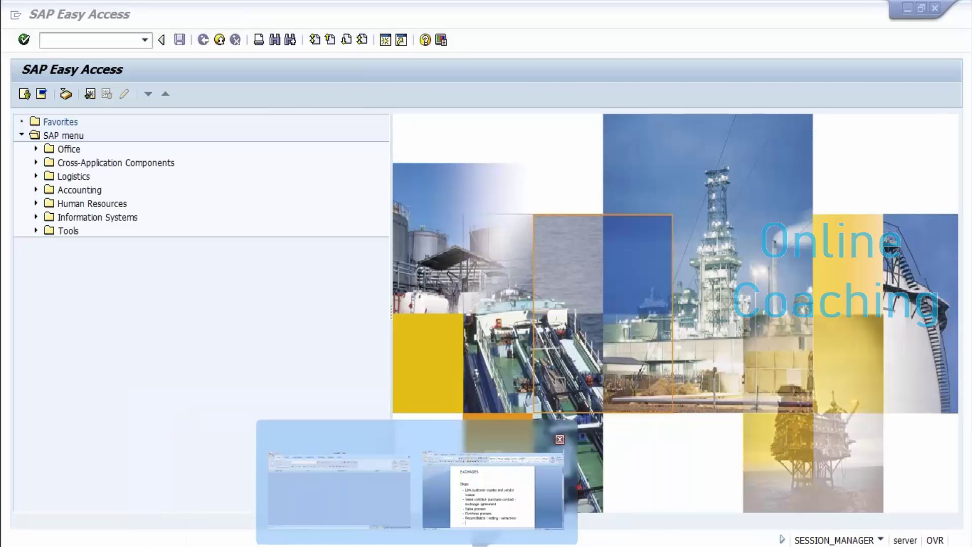
pyautogui.click(492, 490)
pyautogui.click(363, 308)
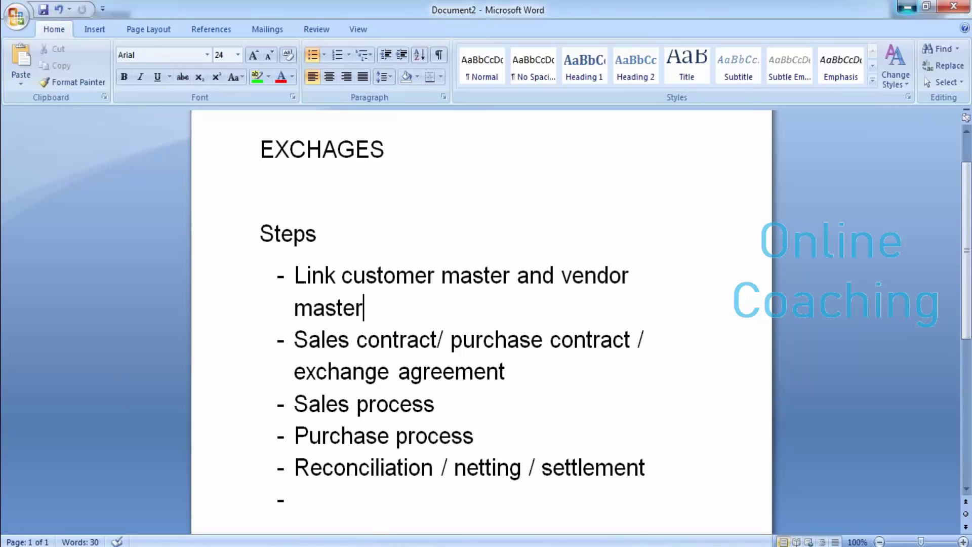
pyautogui.click(906, 7)
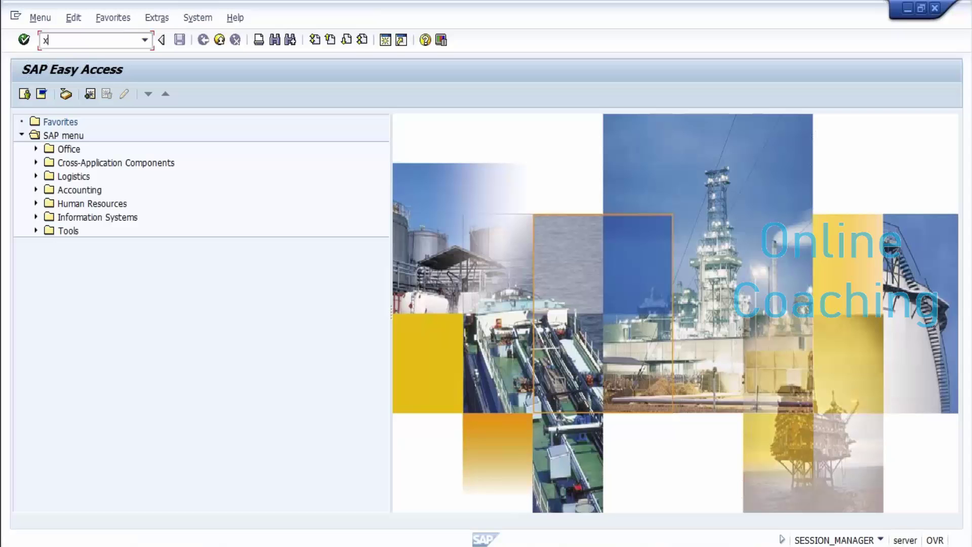
# Step: Open customer testeg421 for editing in XD02, using the customer number from the notes
pyautogui.write('xd02')
pyautogui.press('Return')
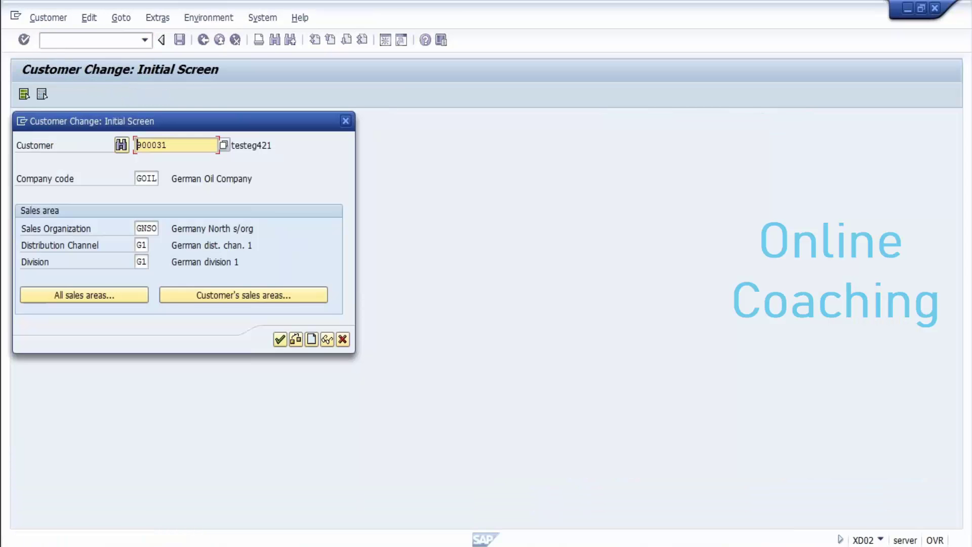
pyautogui.moveTo(328, 546)
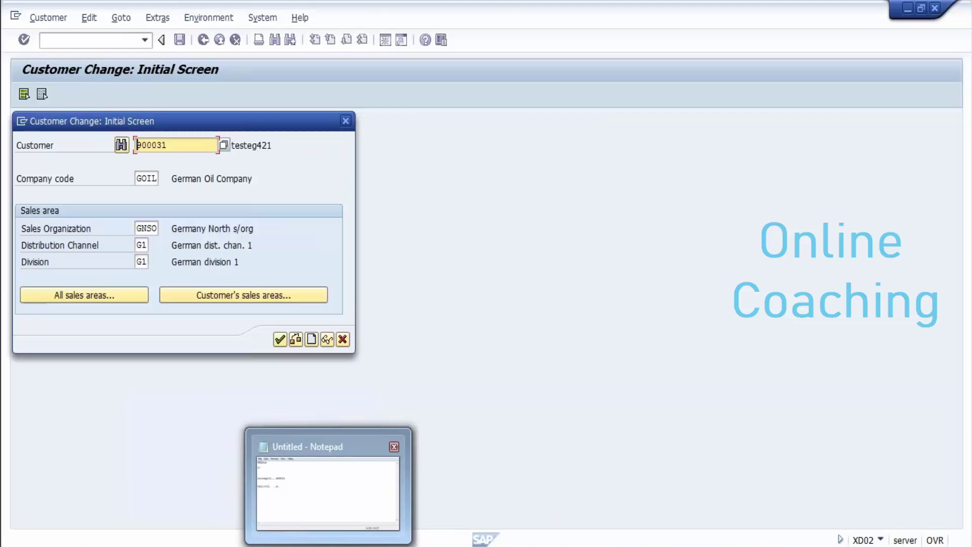
pyautogui.click(328, 480)
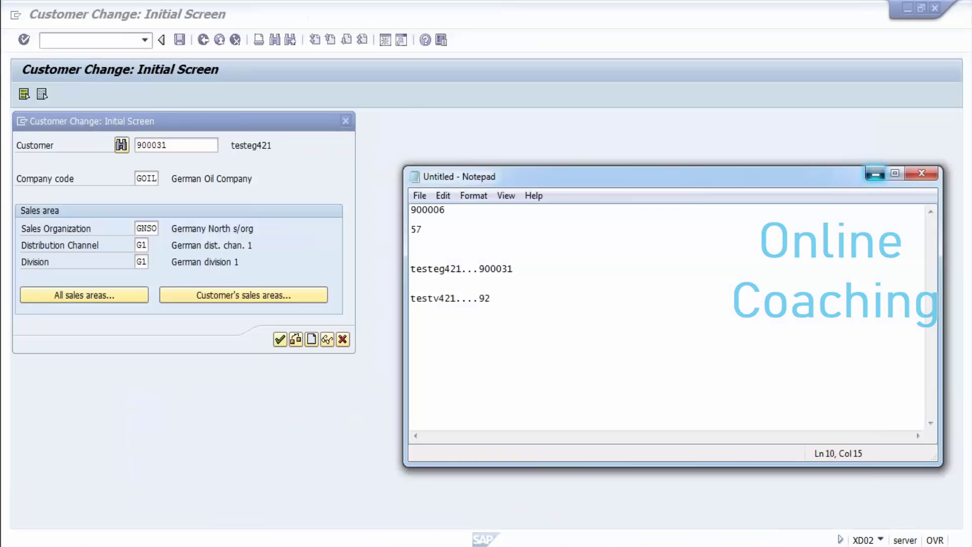
pyautogui.click(874, 173)
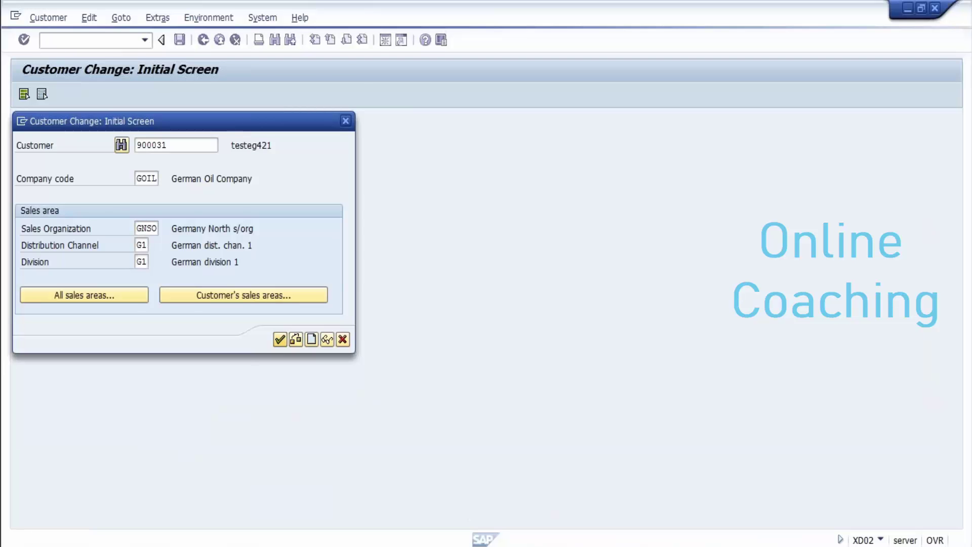
pyautogui.press('Return')
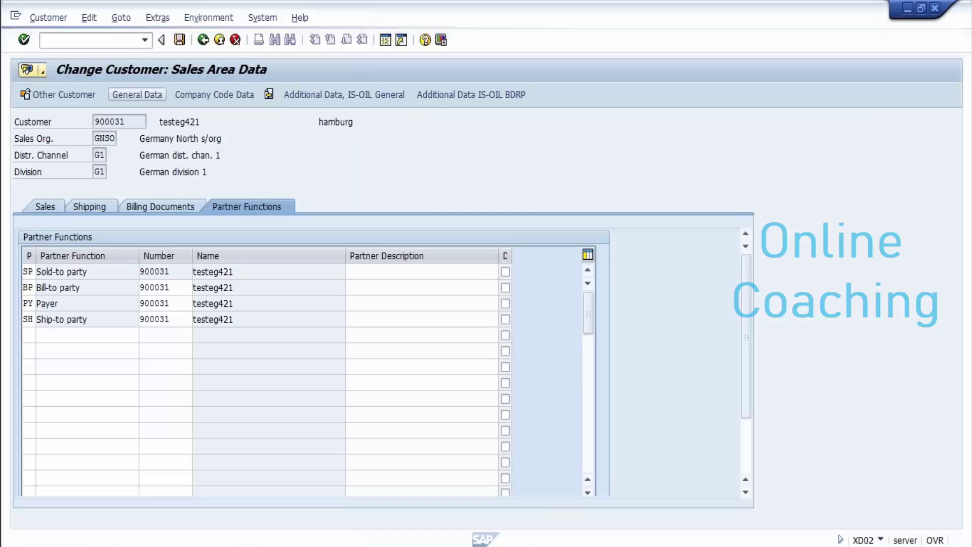
# Step: Enter the new vendor's number in the customer's Control Data and save the change
pyautogui.click(136, 95)
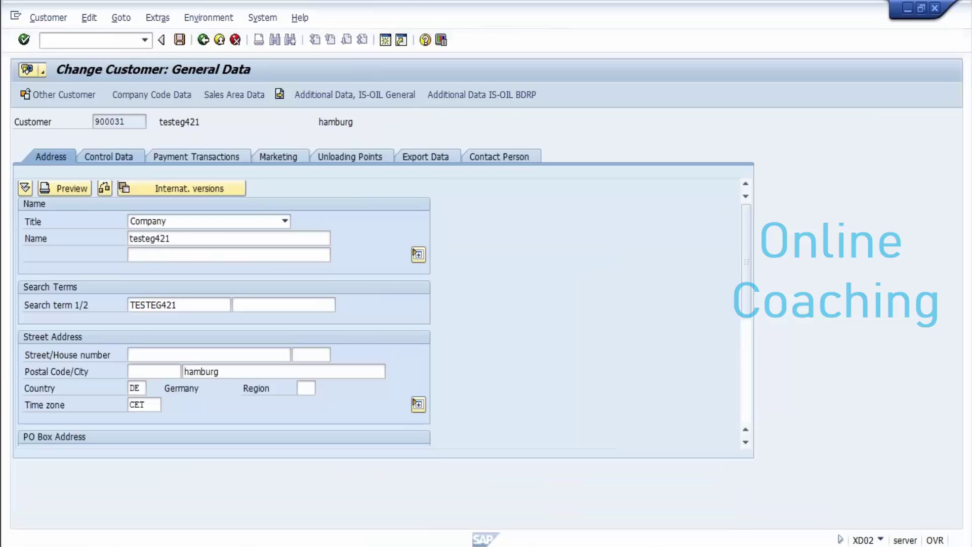
pyautogui.click(108, 156)
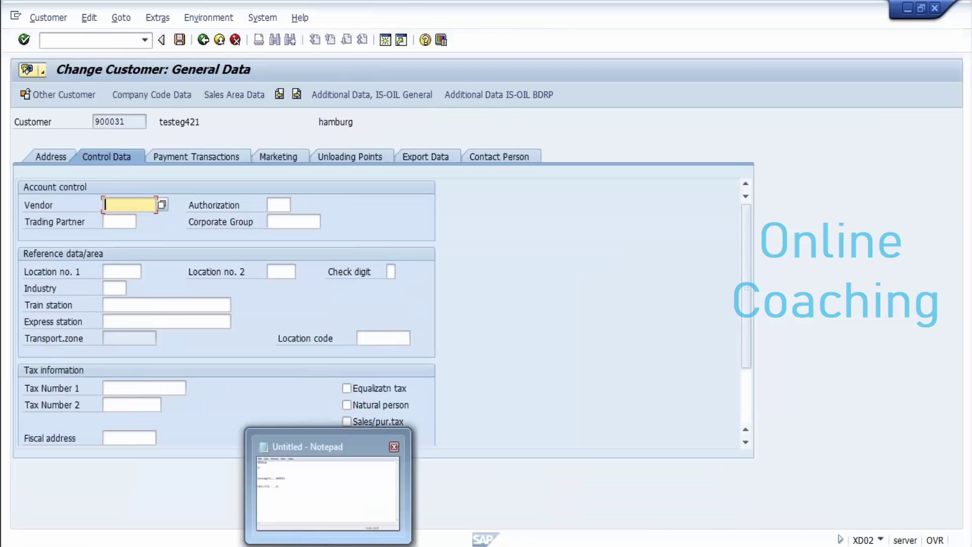
pyautogui.click(328, 544)
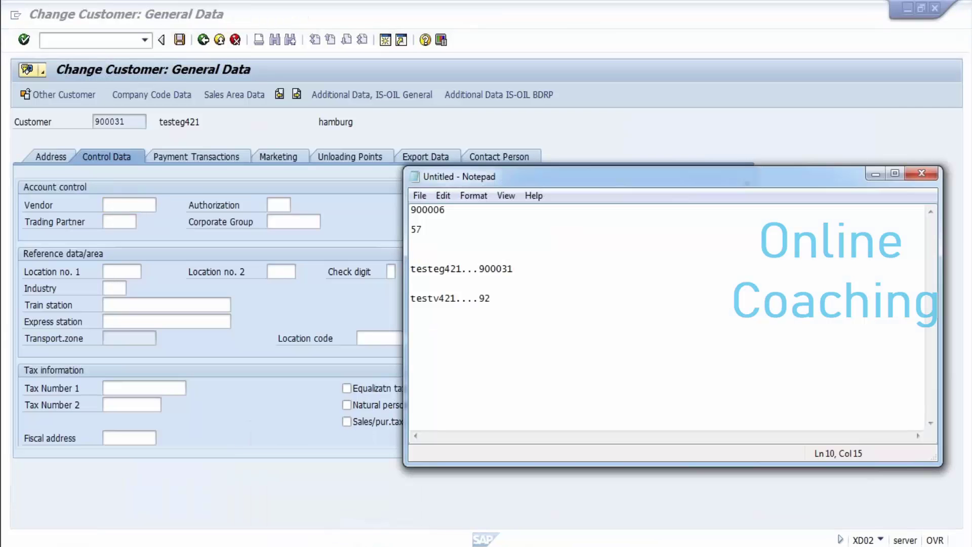
pyautogui.click(875, 173)
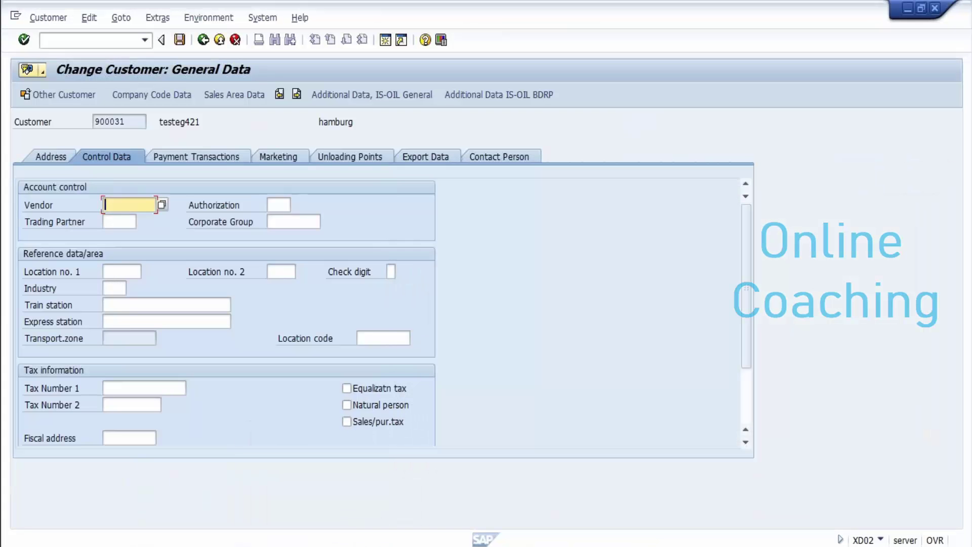
pyautogui.write('92')
pyautogui.press('Return')
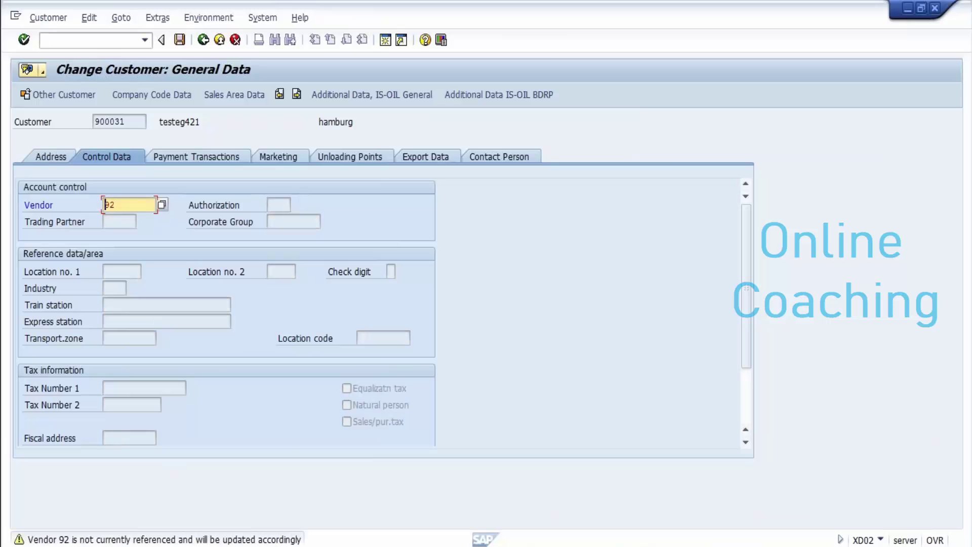
pyautogui.press('Return')
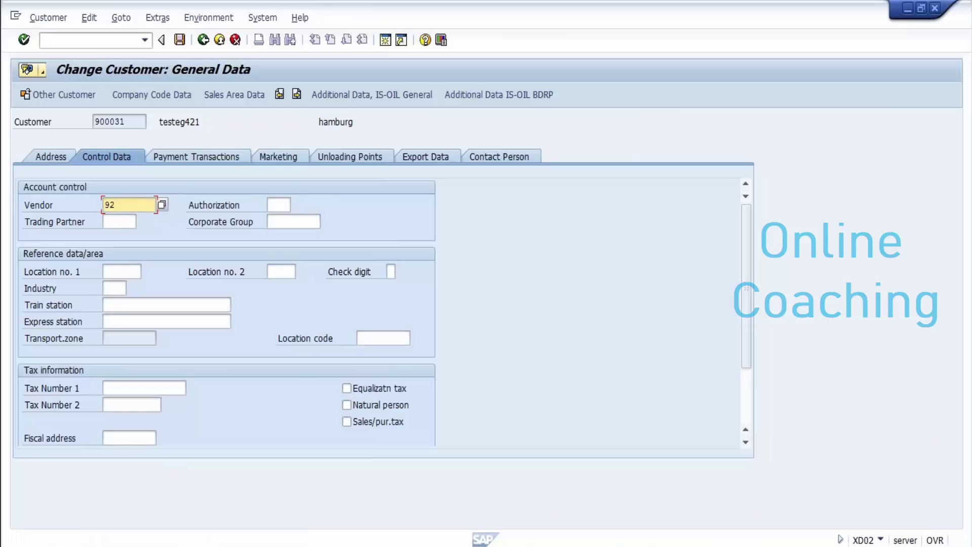
pyautogui.hotkey('ctrl', 's')
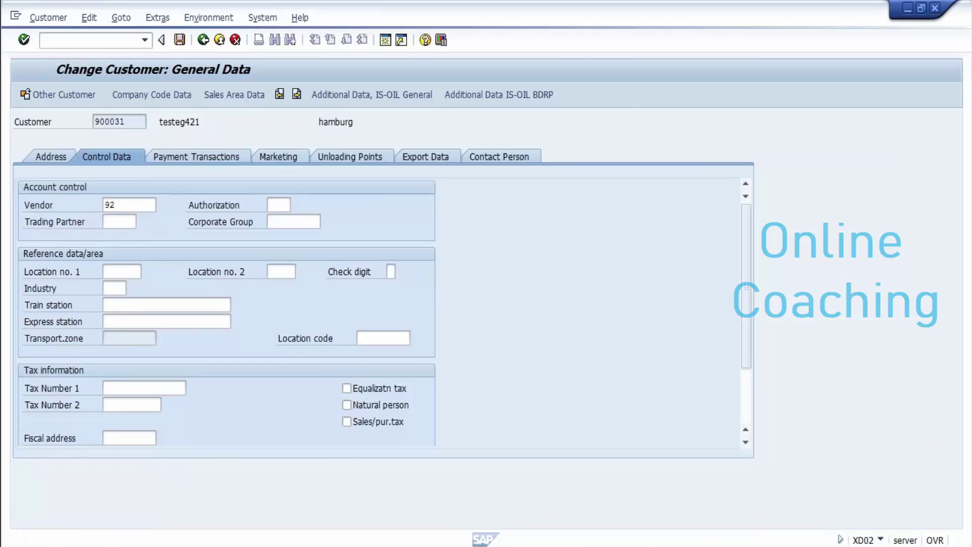
# Step: Display vendor testv421 in XK03 through to its Control data, then return with /n
pyautogui.click(343, 339)
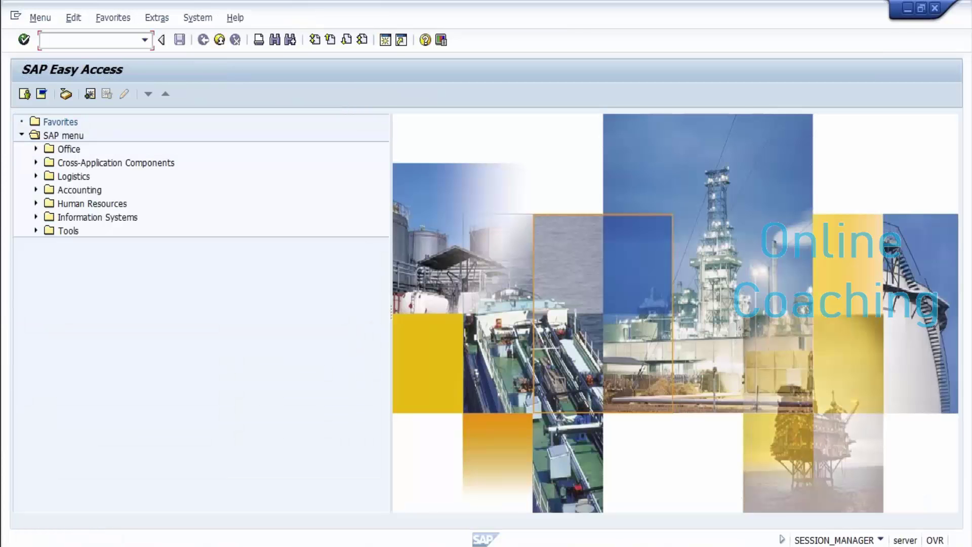
pyautogui.write('xk03')
pyautogui.press('Return')
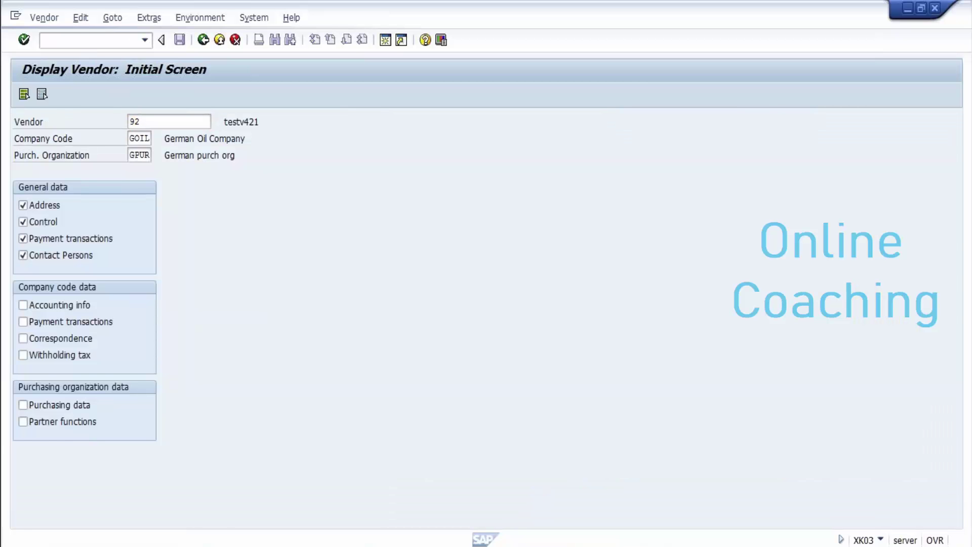
pyautogui.press('Return')
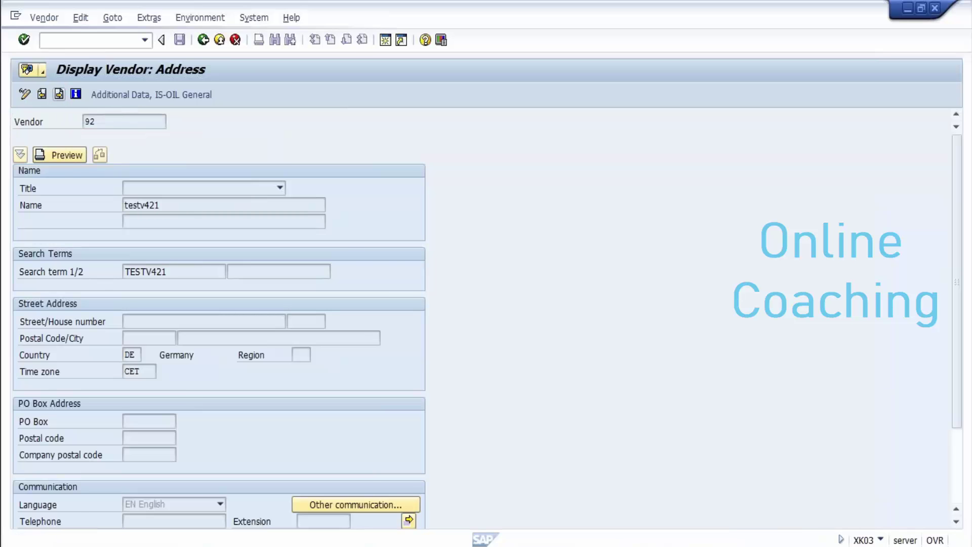
pyautogui.press('Return')
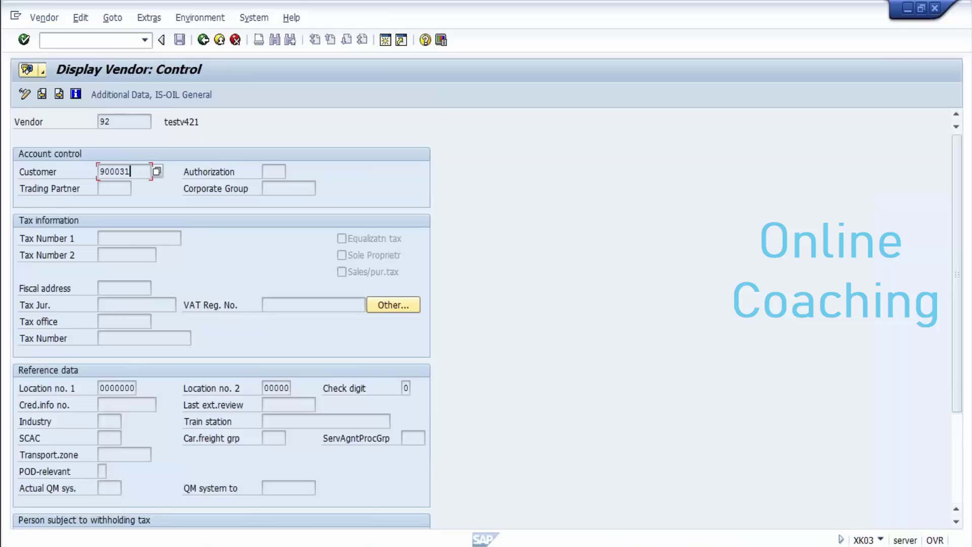
pyautogui.click(91, 40)
pyautogui.write('/n')
pyautogui.press('Return')
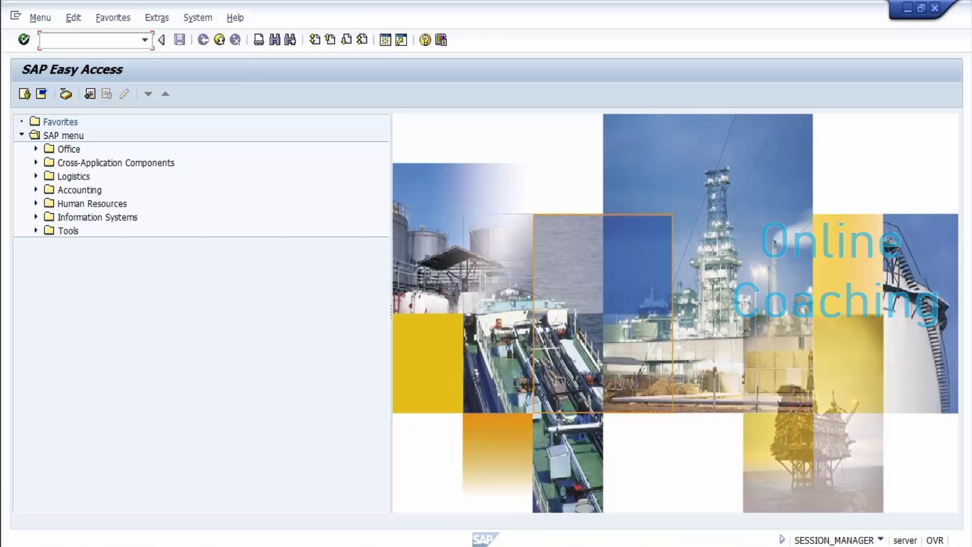
# Step: Bring the Word document with the EXCHAGES steps list back to the front
pyautogui.moveTo(417, 542)
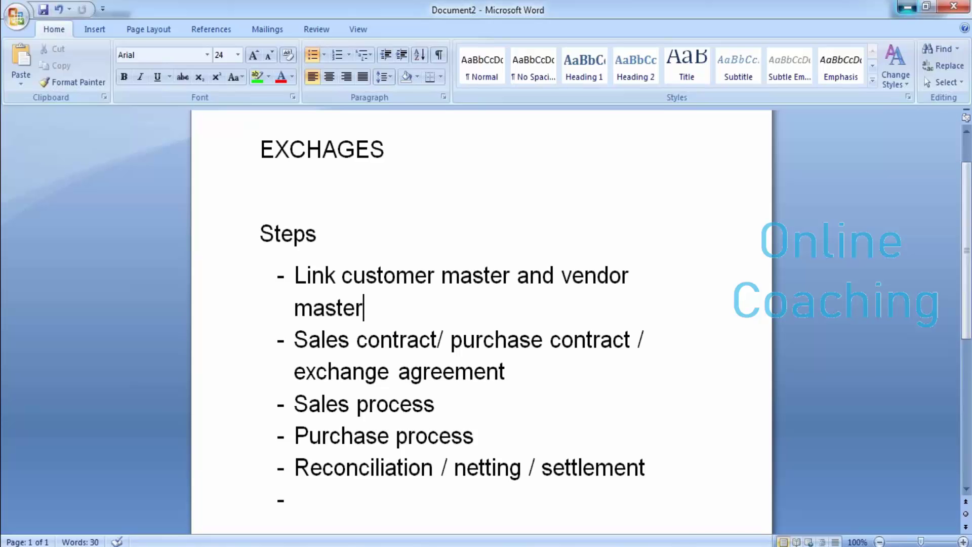
# Step: Minimize Word so the SAP Easy Access menu is in front
pyautogui.click(907, 7)
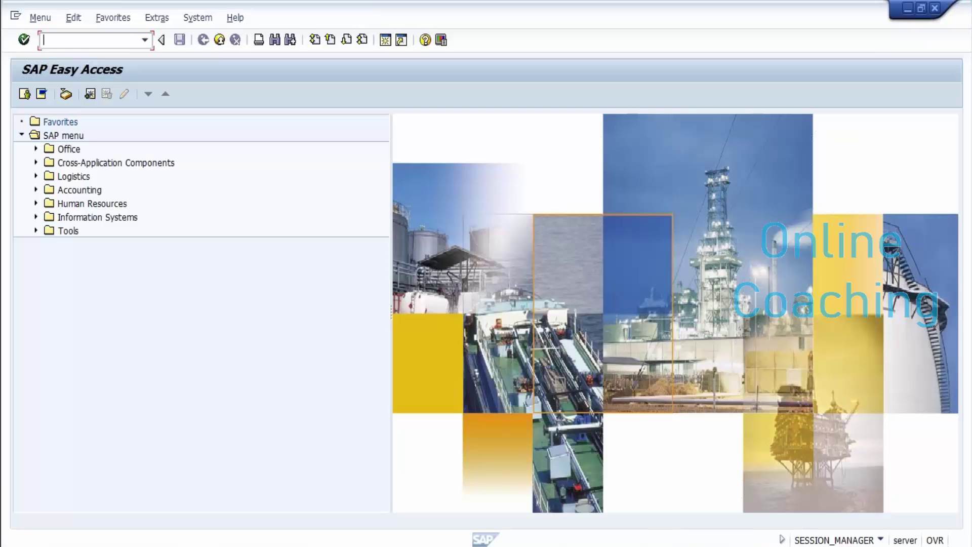
pyautogui.write('xk03')
pyautogui.press('Return')
pyautogui.press('Return')
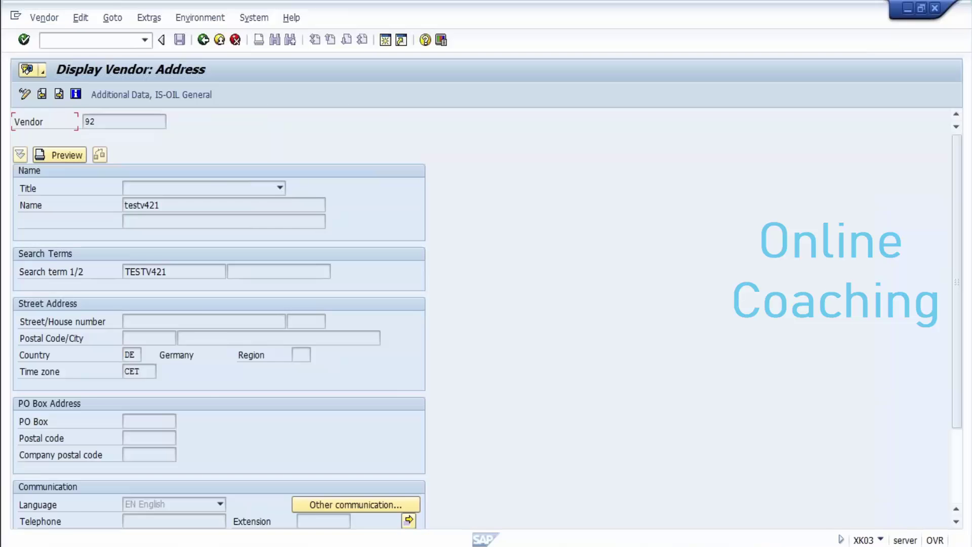
pyautogui.click(59, 94)
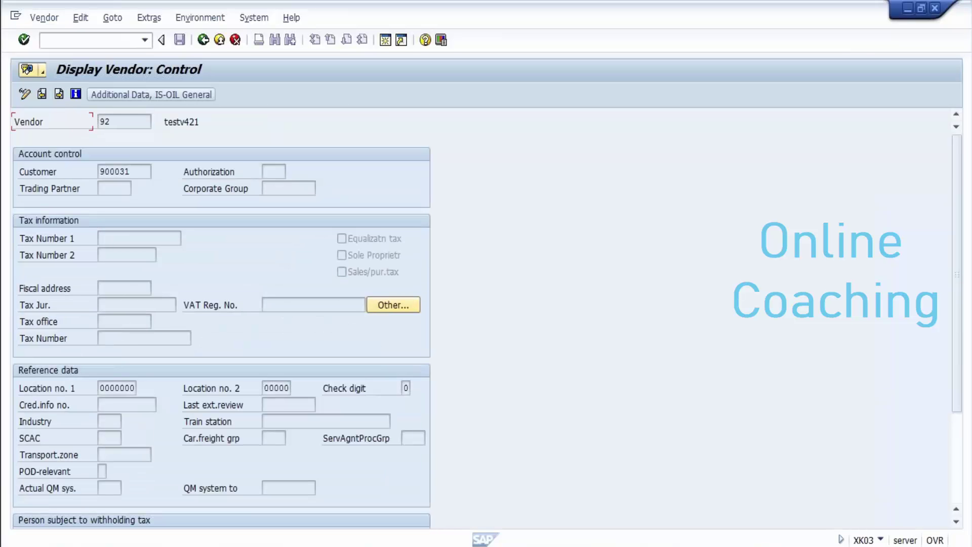
pyautogui.click(130, 172)
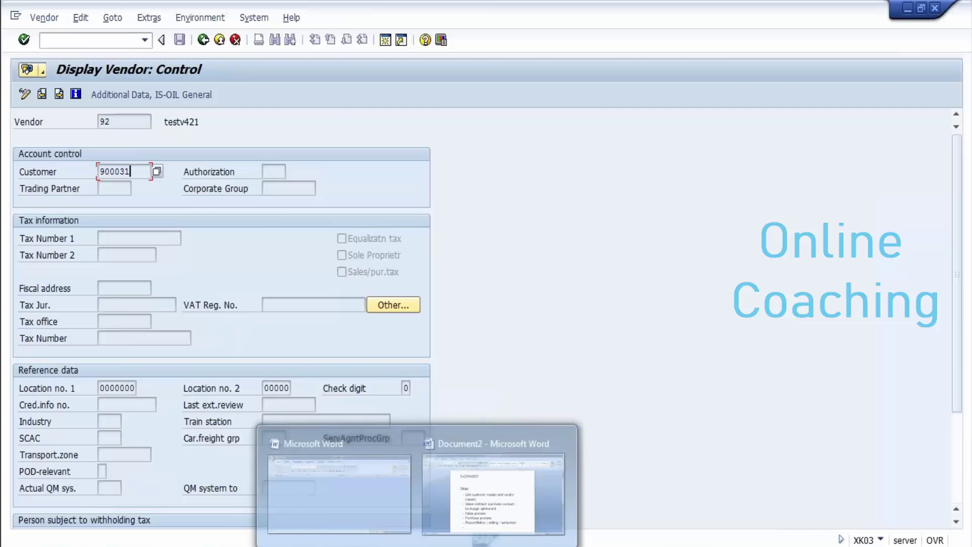
pyautogui.click(493, 493)
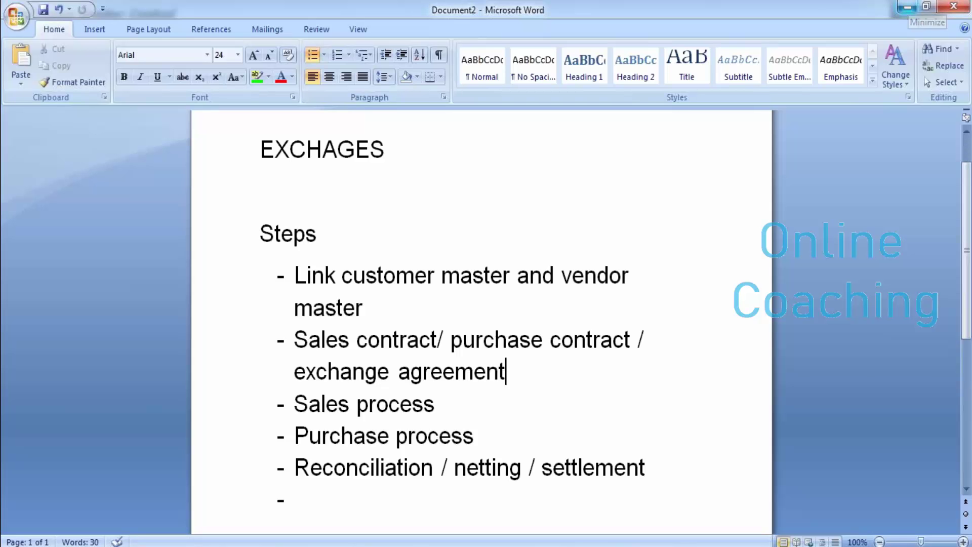
pyautogui.click(907, 7)
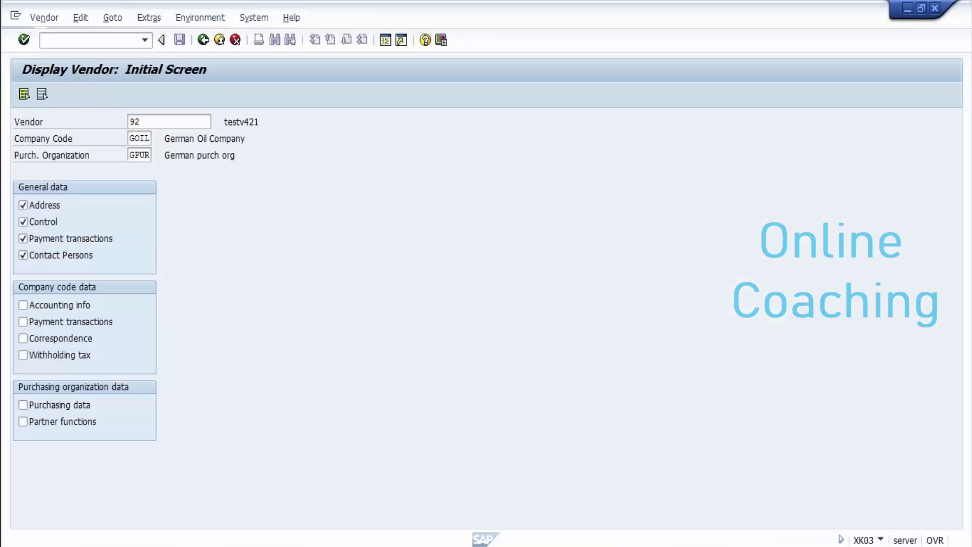
pyautogui.press('F3')
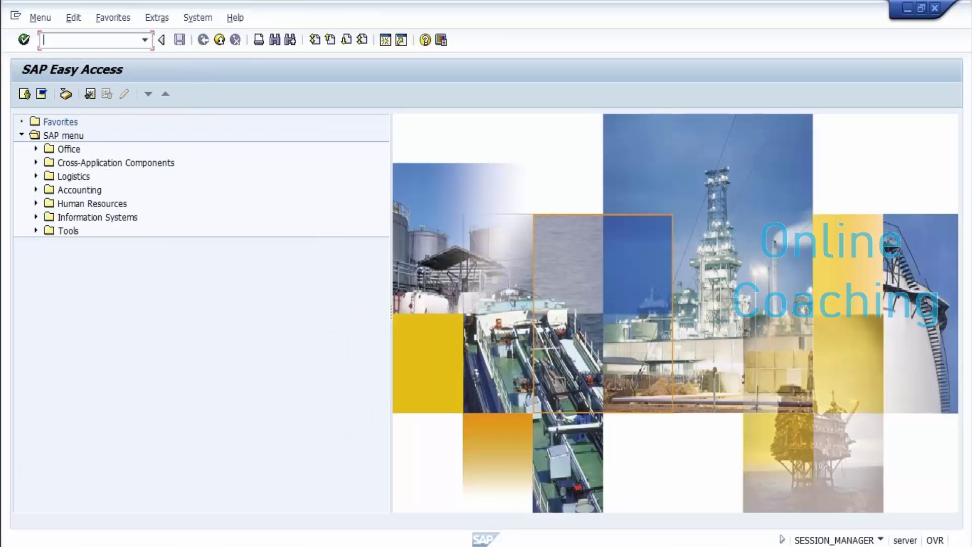
# Step: Try O3A1, go back, then expand Logistics > Exchanges > Exchange operations > Exchange agreements
pyautogui.write('o3a1')
pyautogui.press('Return')
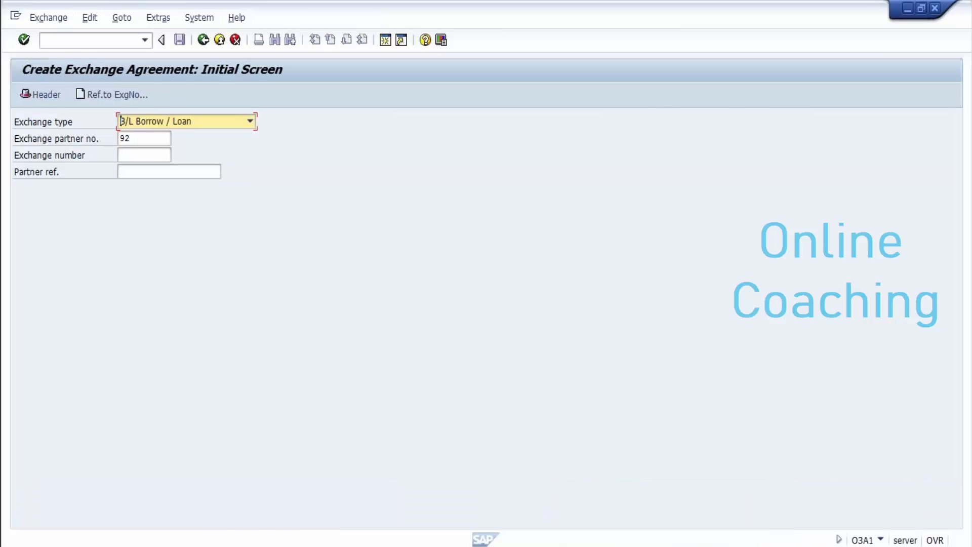
pyautogui.press('F3')
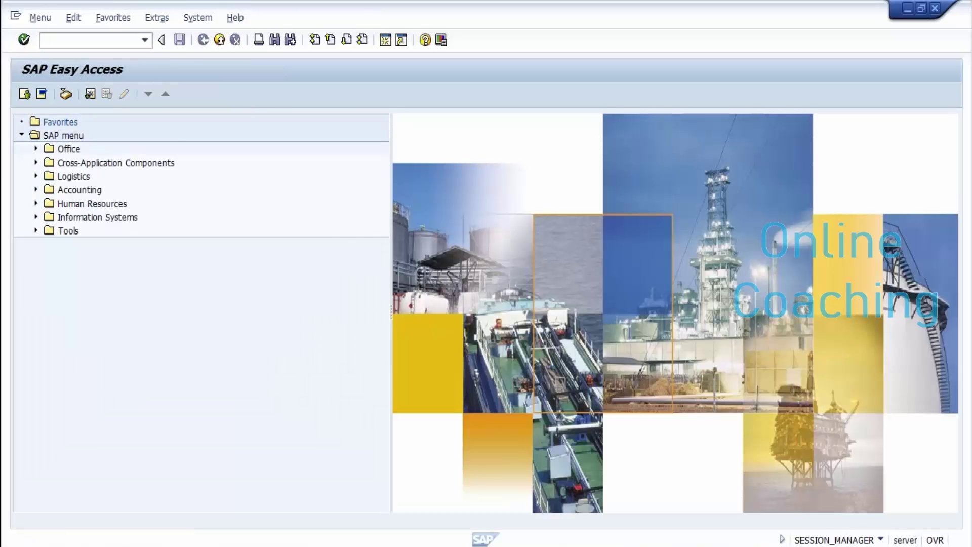
pyautogui.click(35, 175)
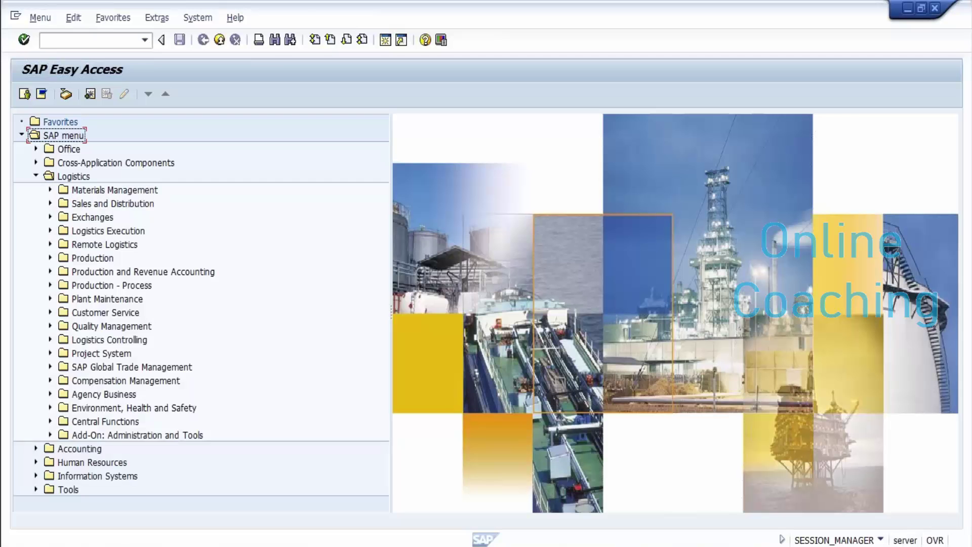
pyautogui.click(50, 217)
pyautogui.click(64, 230)
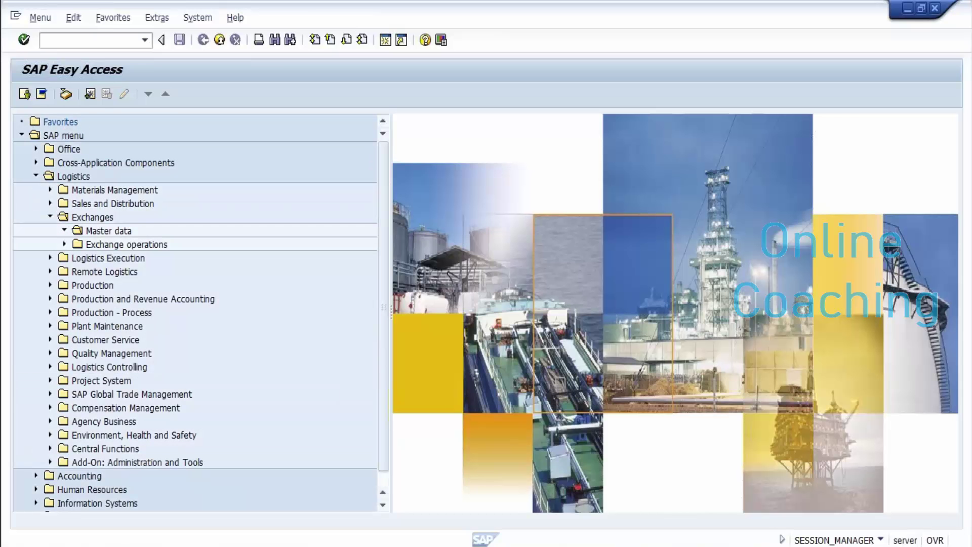
pyautogui.click(65, 244)
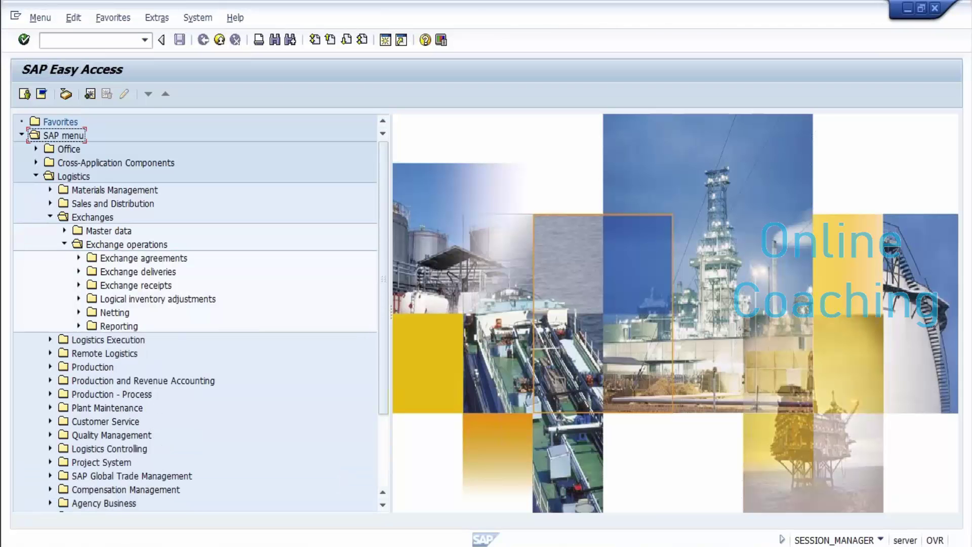
pyautogui.click(180, 271)
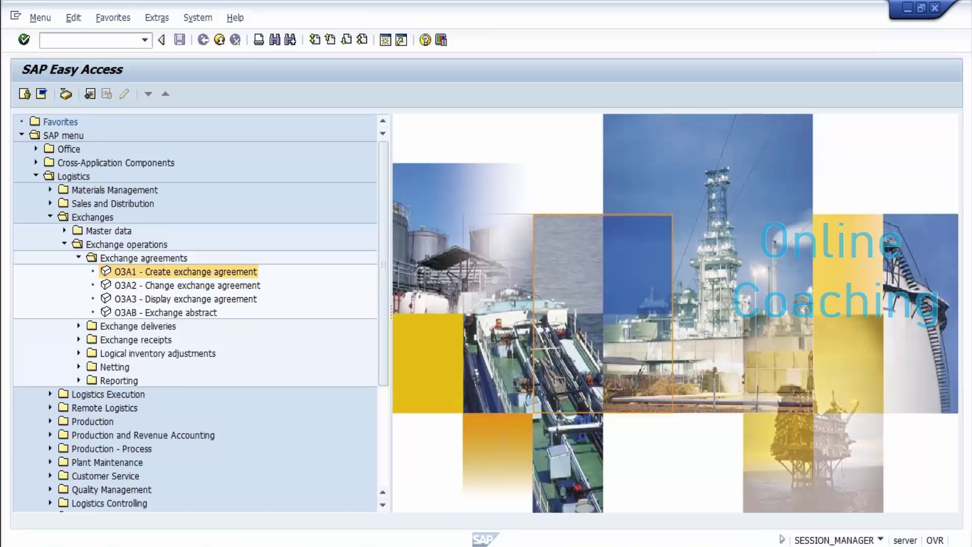
# Step: List the exchange types, such as Borrow / Loan and Buy / Sell, for a new exchange agreement
pyautogui.press('F4')
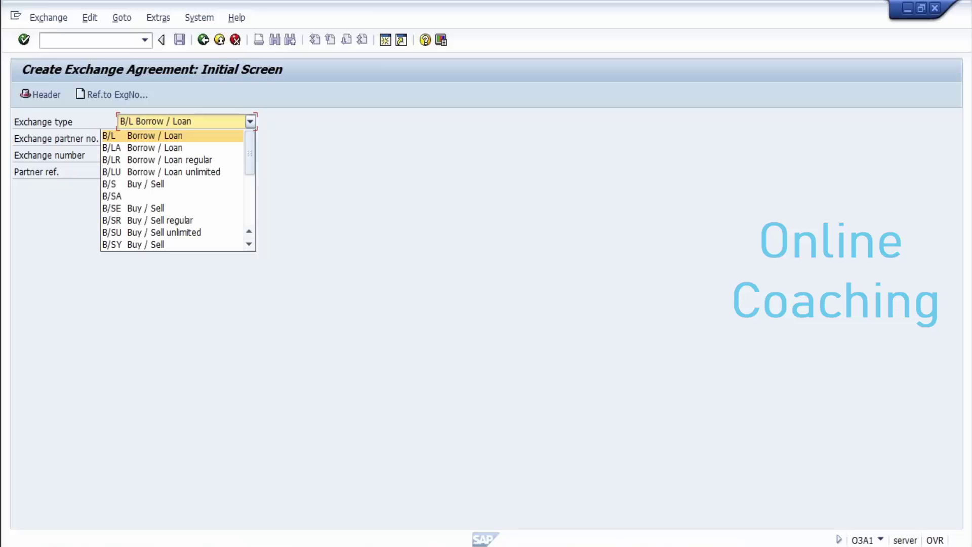
# Step: Keep exchange type B/L Borrow / Loan, enter exchange partner 92 from the Notepad notes, and open the header
pyautogui.press('Return')
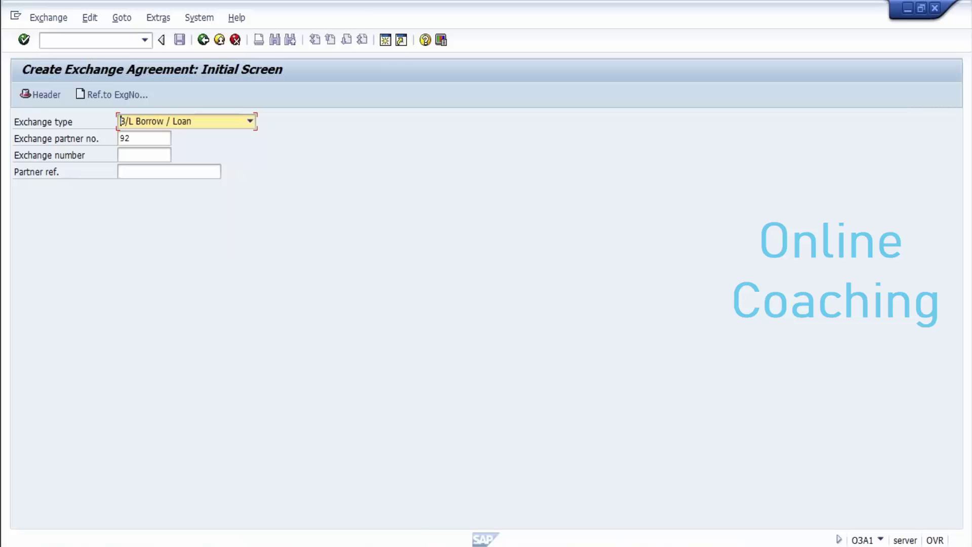
pyautogui.moveTo(327, 545)
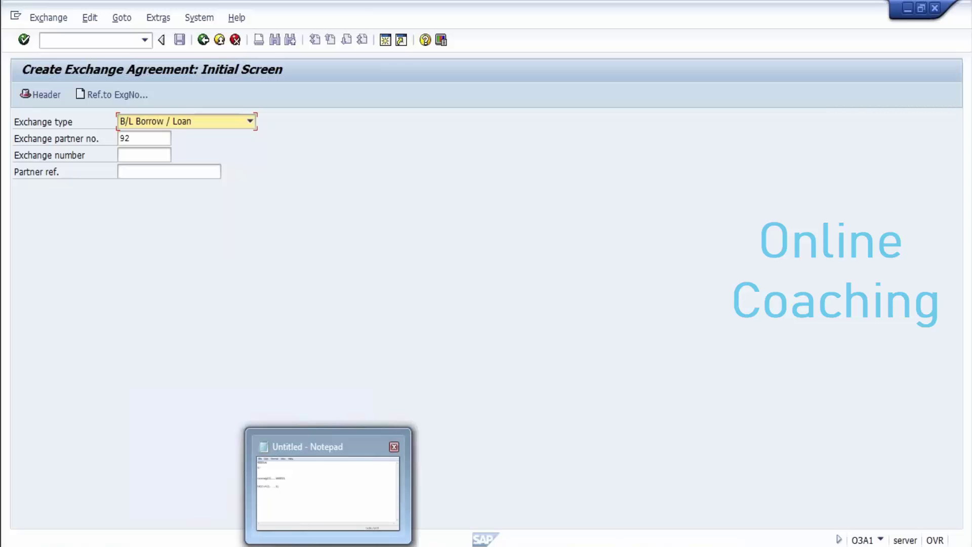
pyautogui.click(328, 486)
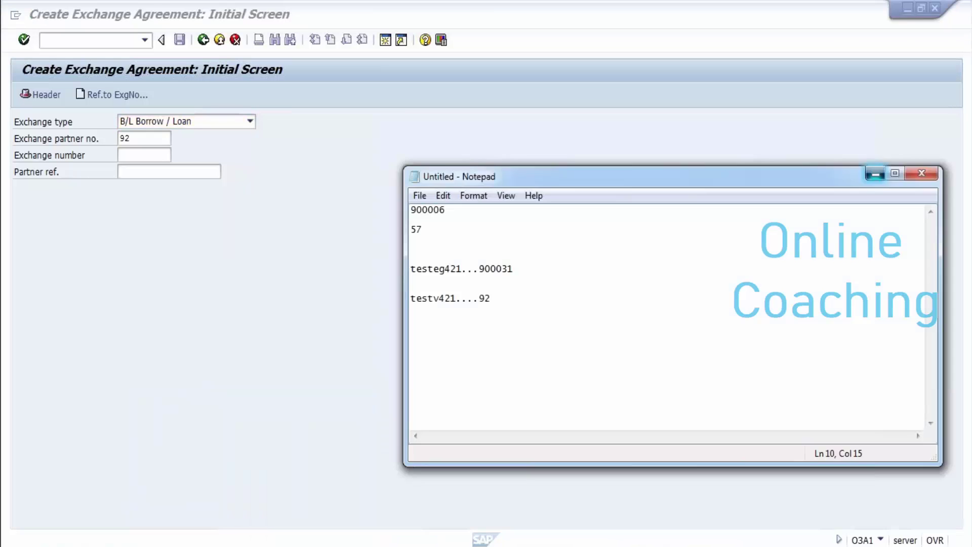
pyautogui.hotkey('alt', 'Tab')
pyautogui.click(131, 138)
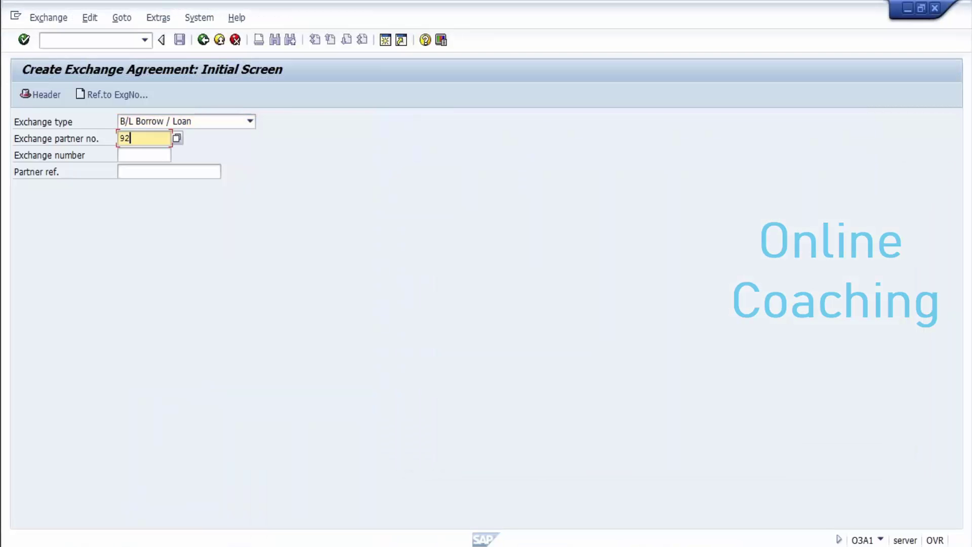
pyautogui.press('Return')
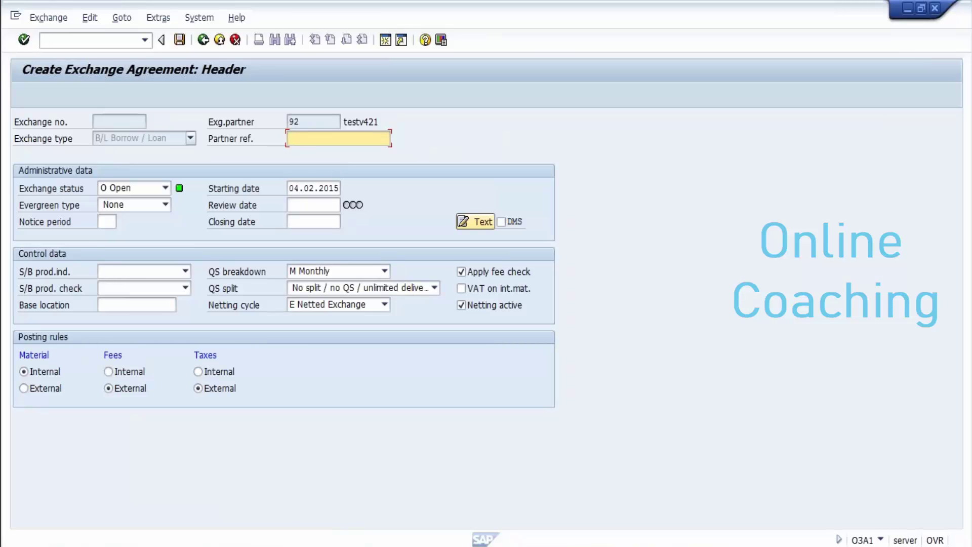
pyautogui.click(165, 188)
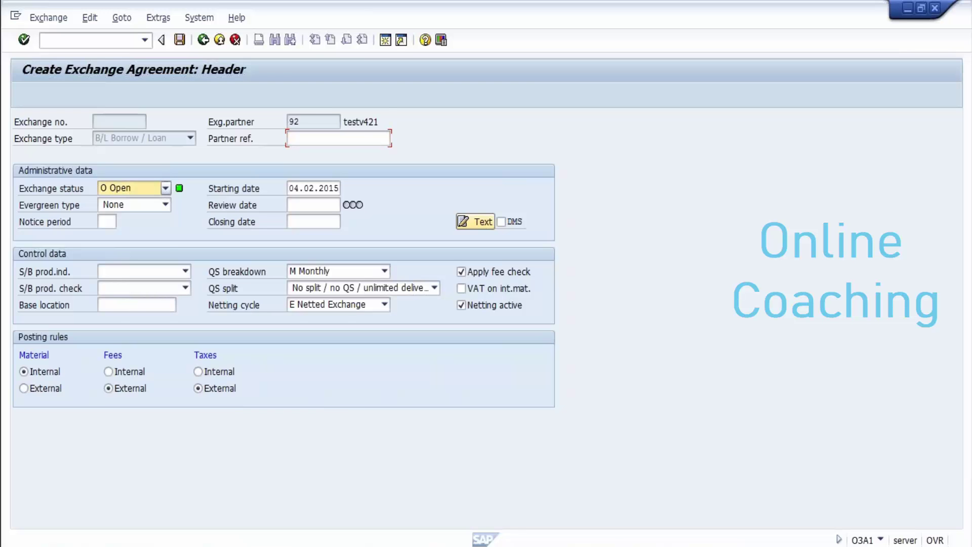
pyautogui.press('Return')
pyautogui.click(166, 205)
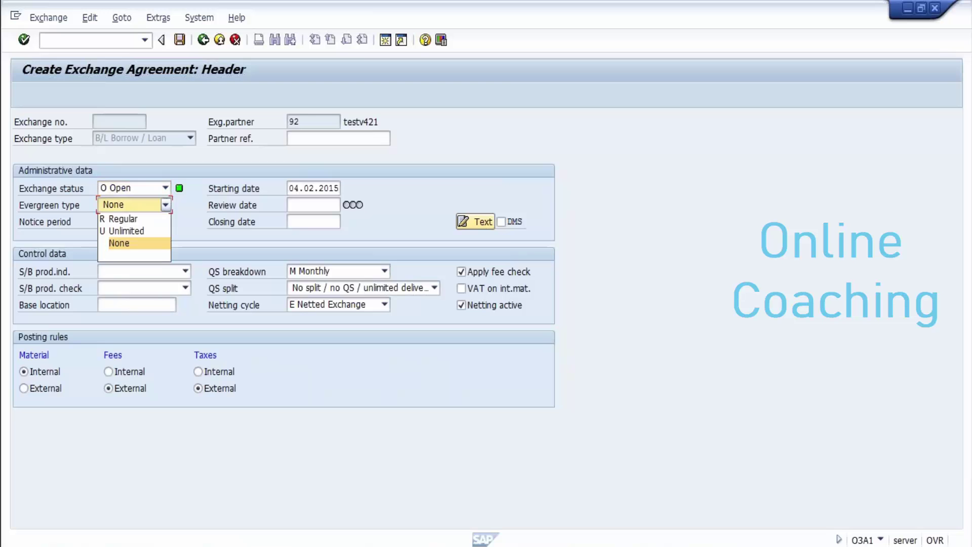
pyautogui.press('Return')
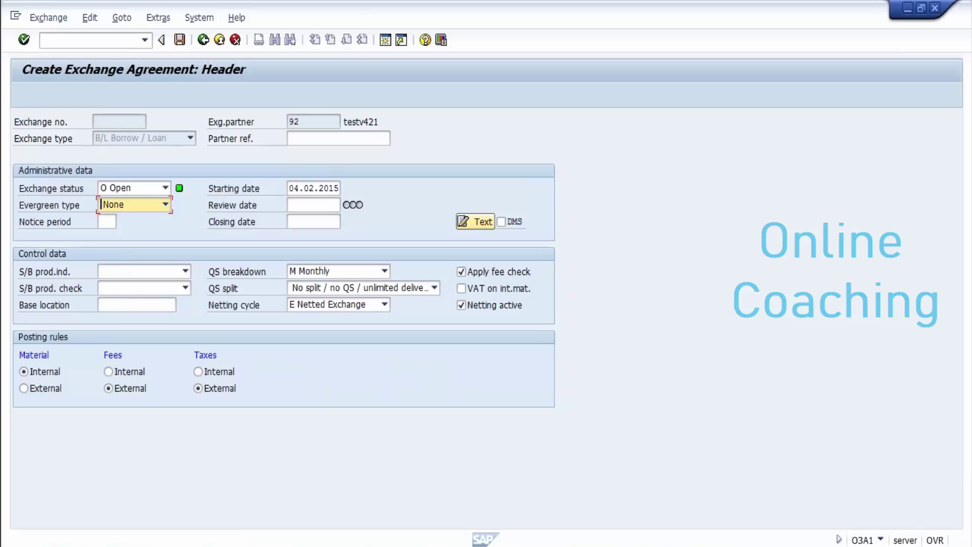
pyautogui.click(330, 188)
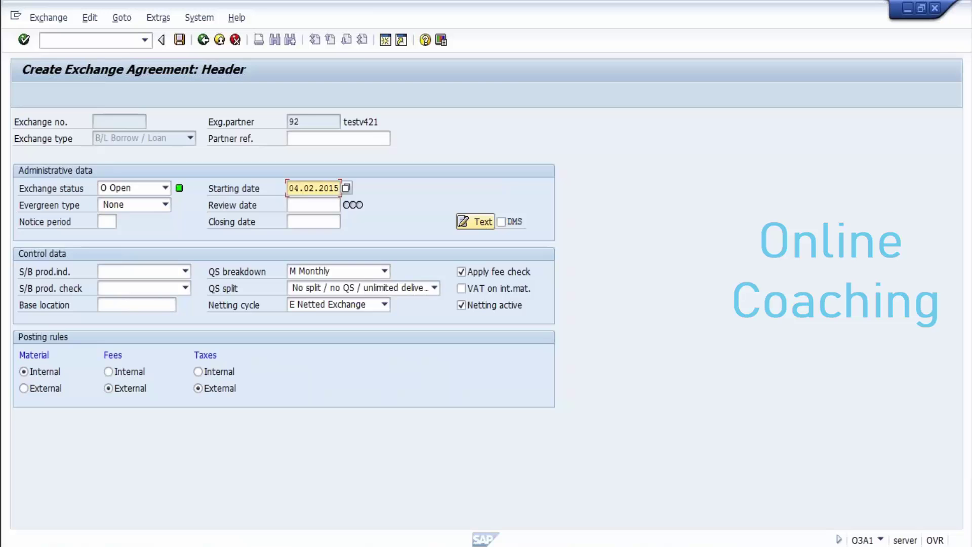
pyautogui.click(314, 221)
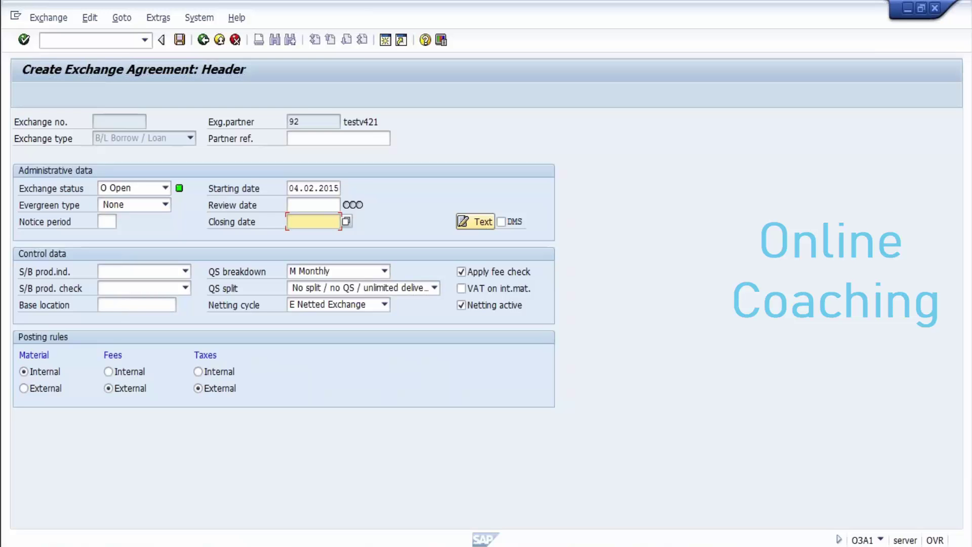
pyautogui.click(313, 205)
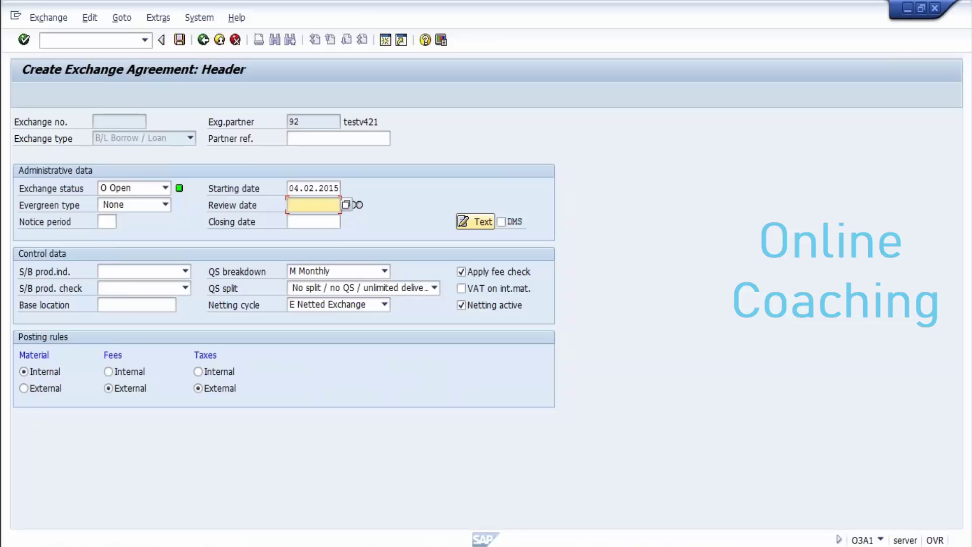
pyautogui.click(107, 222)
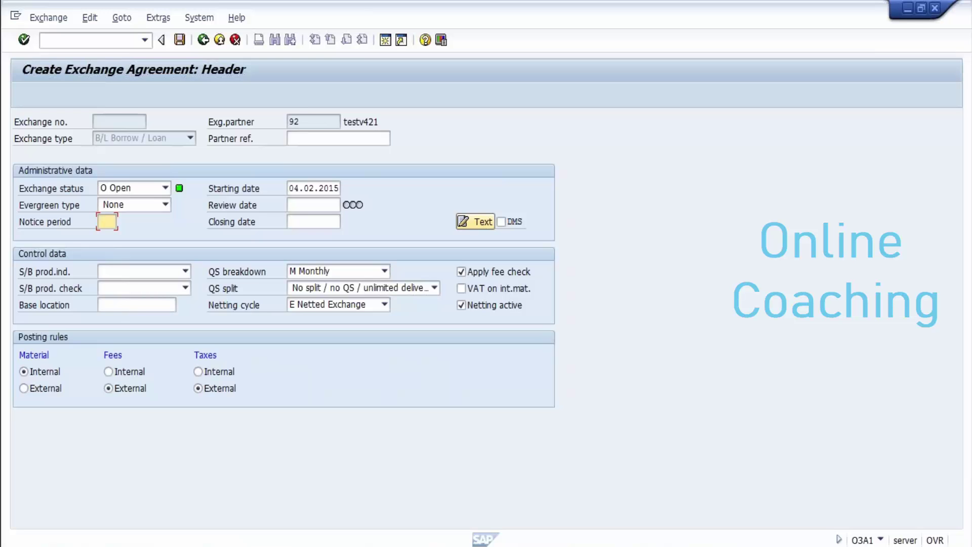
pyautogui.click(313, 221)
pyautogui.press('Return')
pyautogui.press('Return')
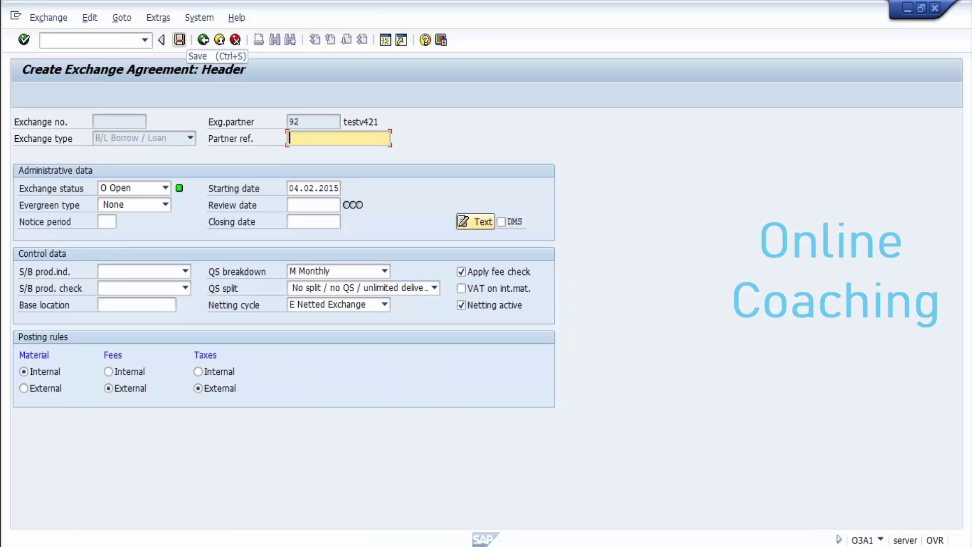
# Step: Save the agreement with closing date 04.02.2016 so it becomes exchange agreement 100073
pyautogui.click(180, 40)
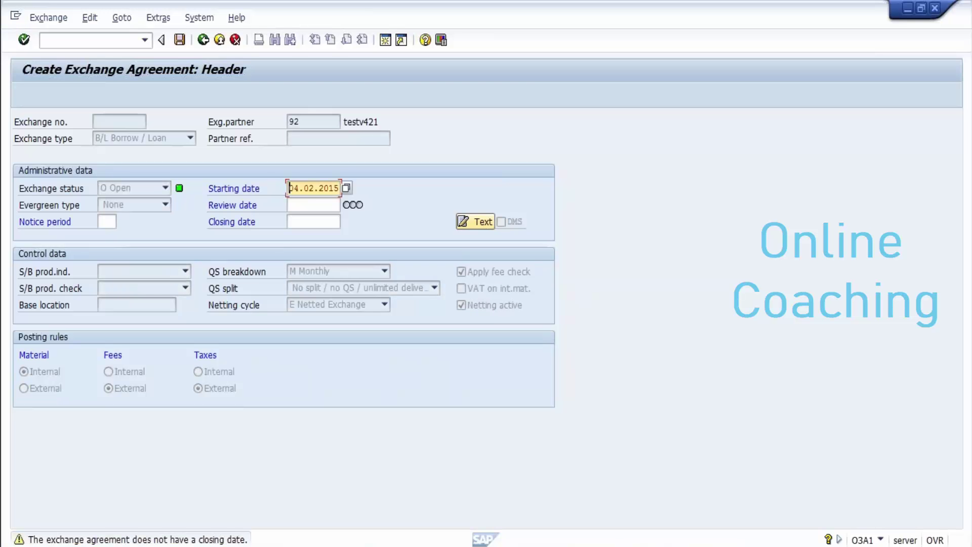
pyautogui.click(312, 221)
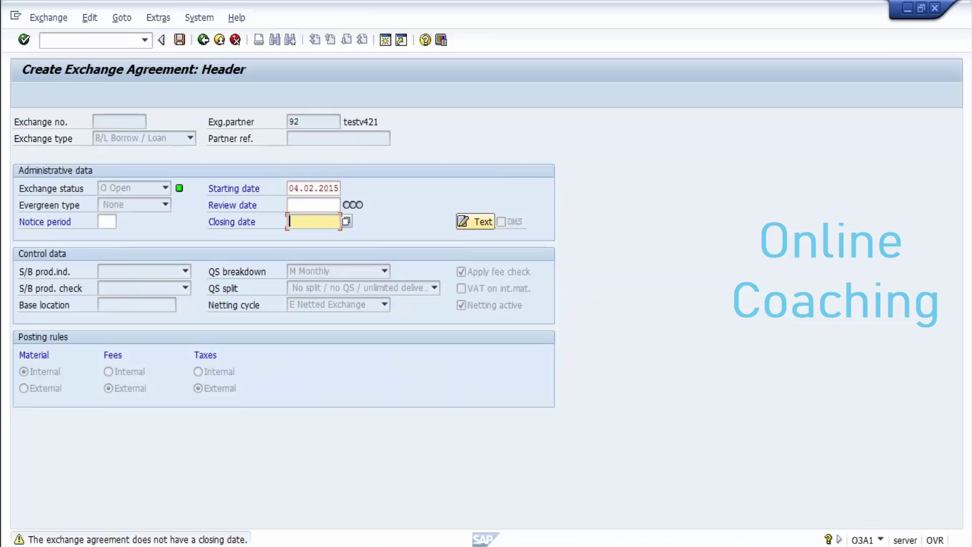
pyautogui.write('04.02.20')
pyautogui.write('16')
pyautogui.press('Return')
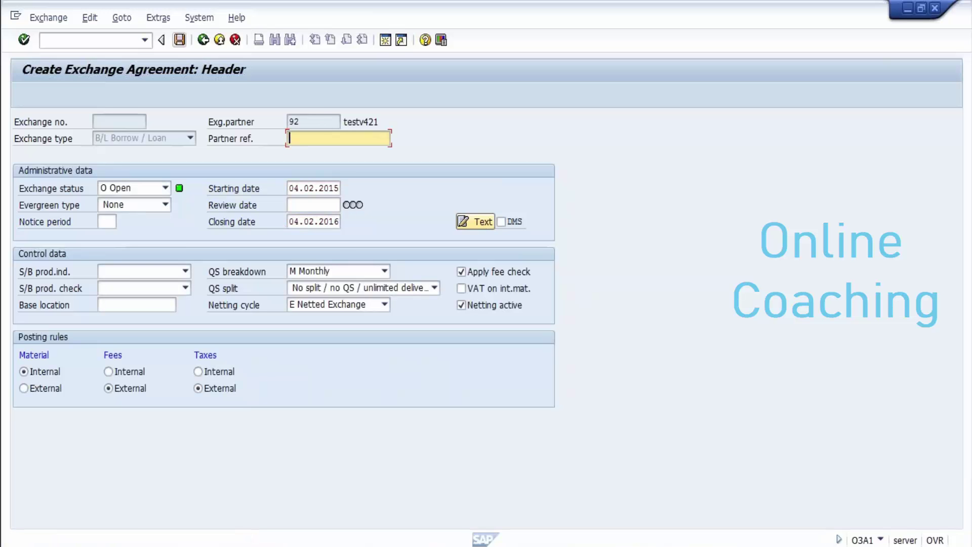
pyautogui.press('Return')
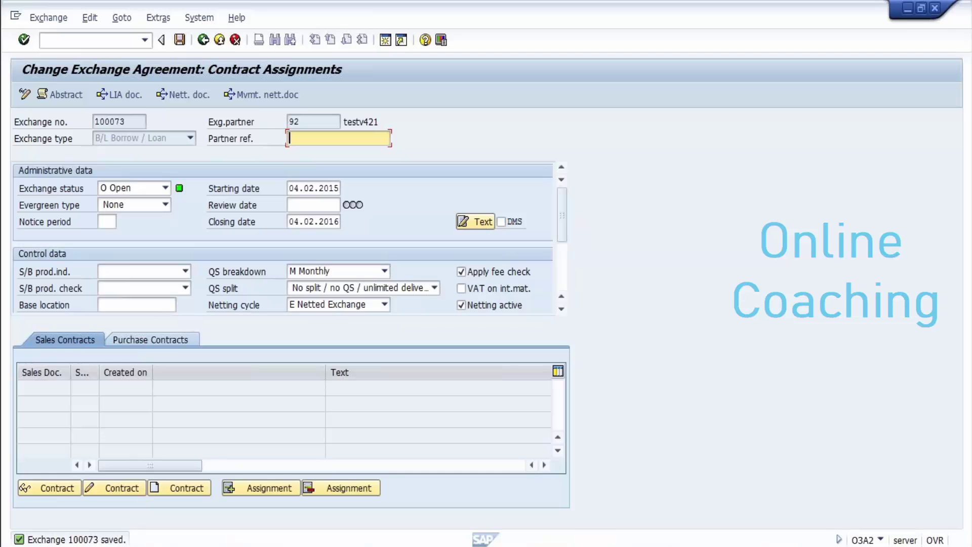
# Step: Select and copy exchange agreement number 100073 from the Exchange no. field
pyautogui.click(119, 121)
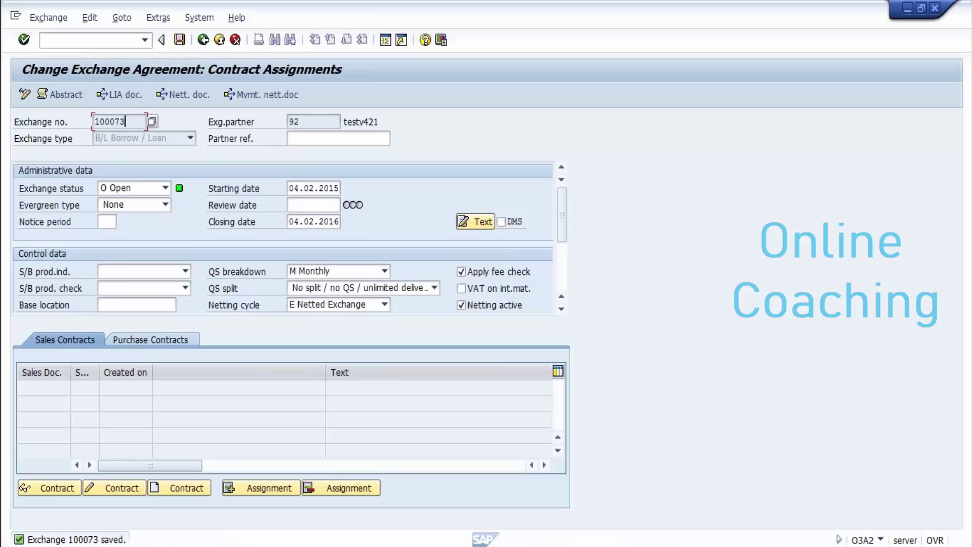
pyautogui.hotkey('shift', 'Home')
pyautogui.press('Left')
pyautogui.moveTo(328, 546)
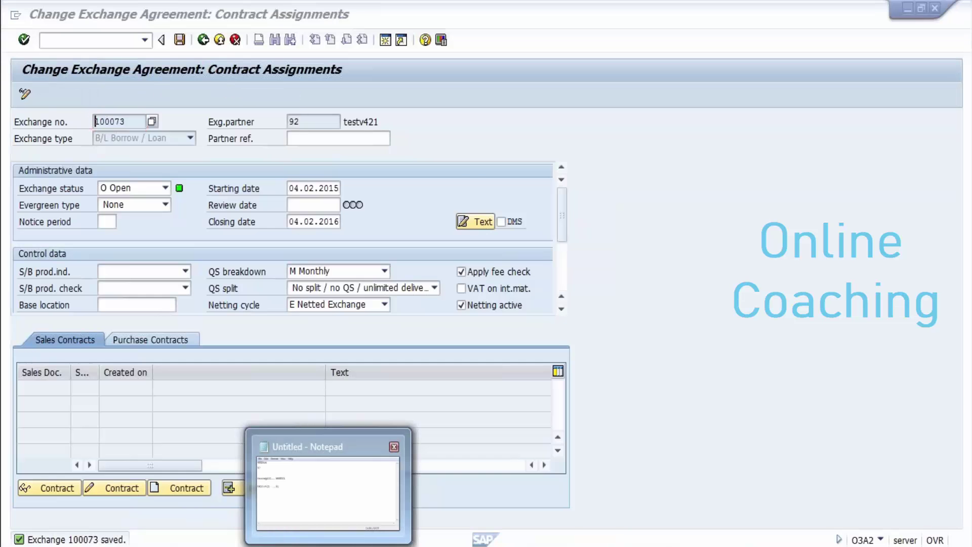
# Step: Add the line '100073...excg agriment' to the Notepad notes and minimize Notepad
pyautogui.click(328, 546)
pyautogui.write('100073')
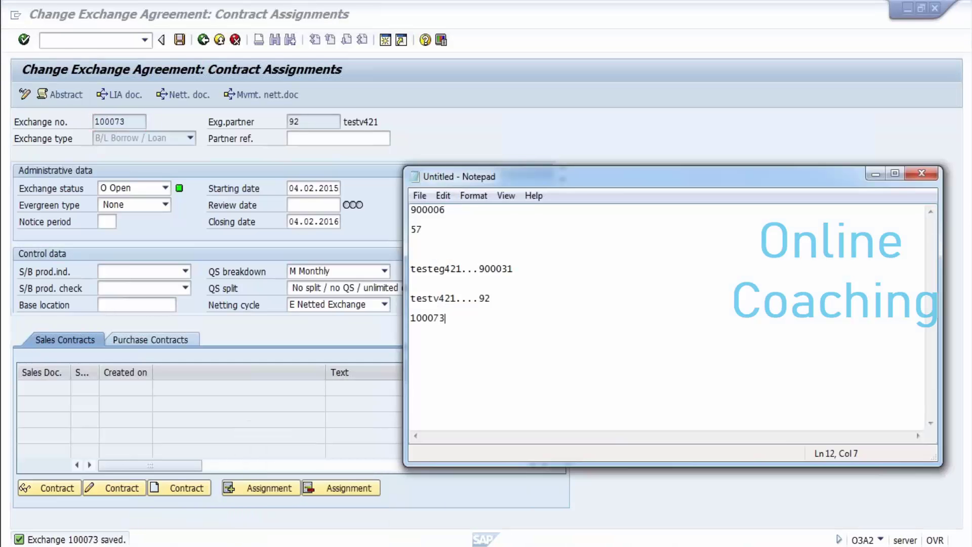
pyautogui.write('...excg agriment')
pyautogui.press('Return')
pyautogui.press('Return')
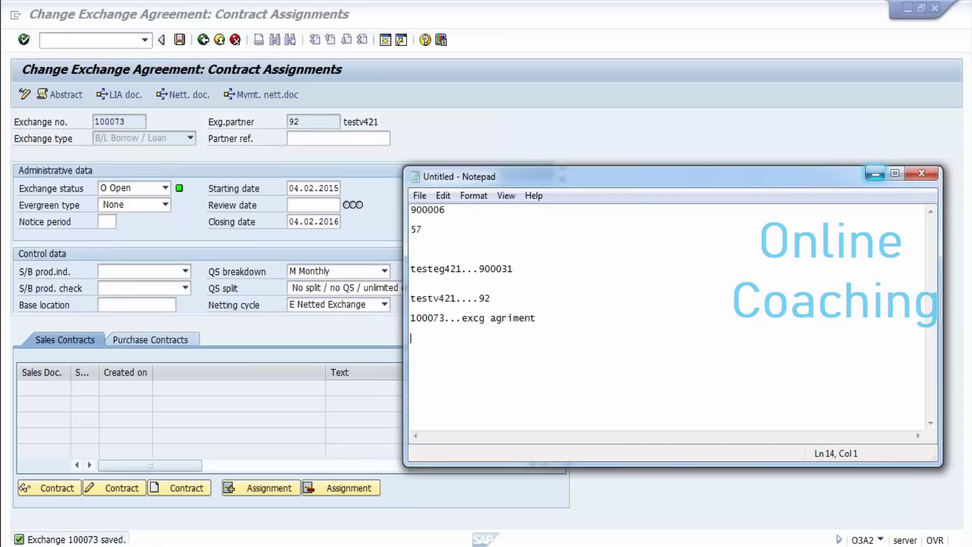
pyautogui.click(875, 174)
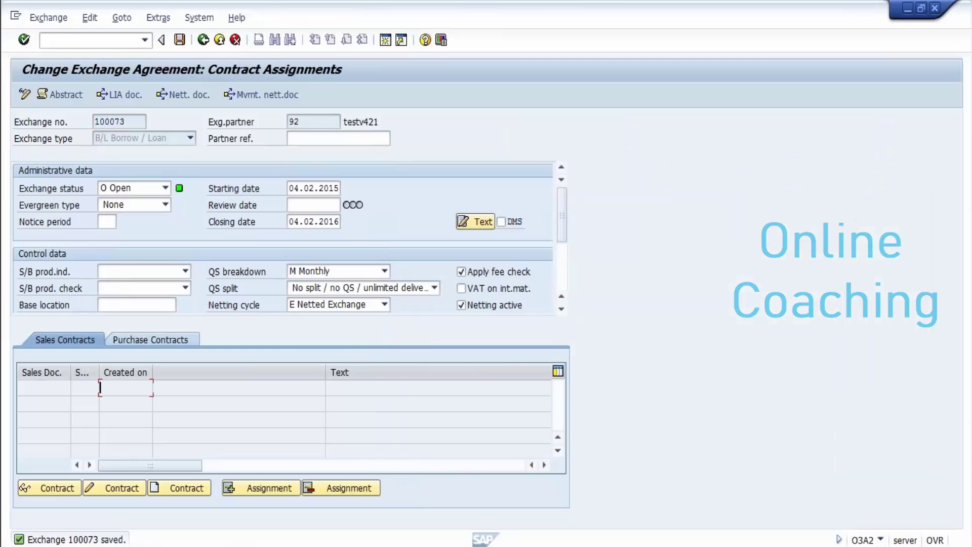
# Step: Try assigning an existing contract, cancel it, and start a new contract of type cq
pyautogui.click(44, 387)
pyautogui.click(151, 339)
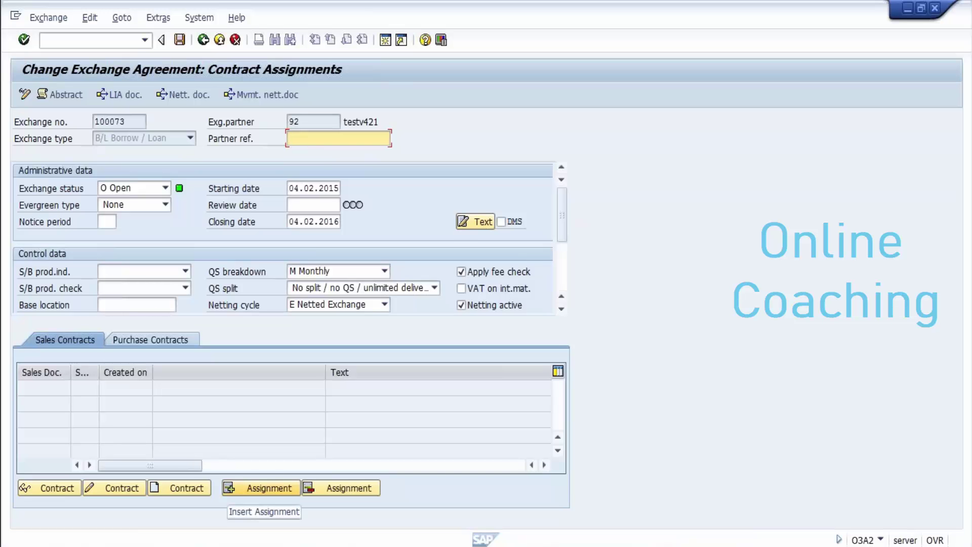
pyautogui.click(261, 487)
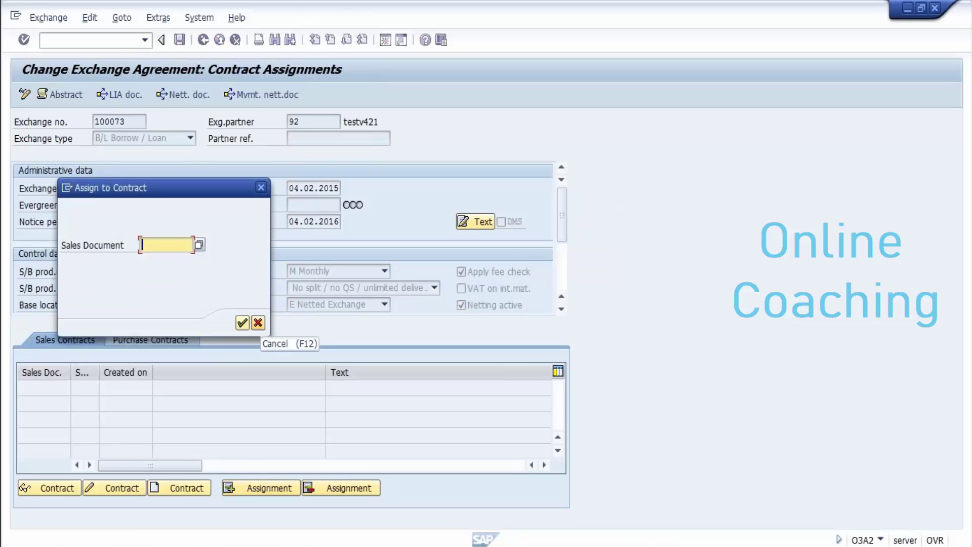
pyautogui.press('F12')
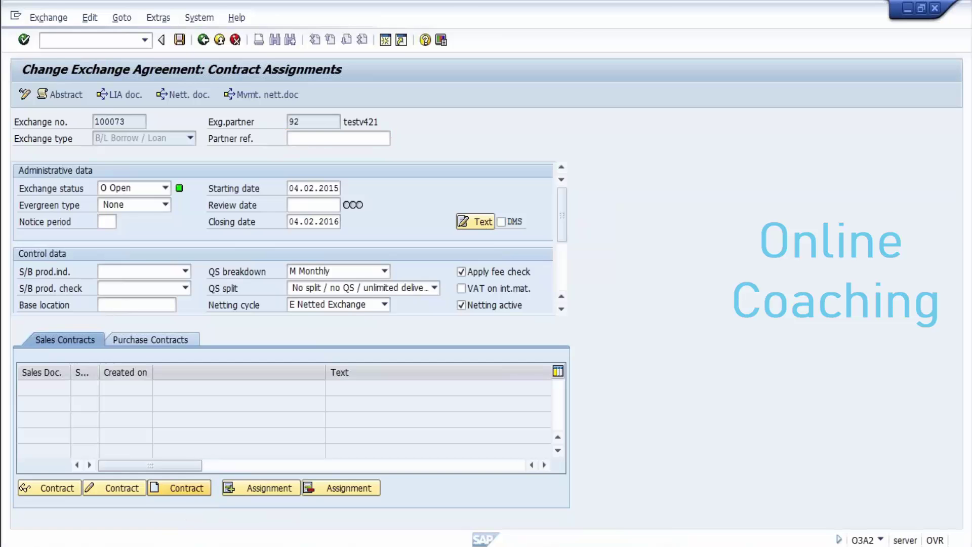
pyautogui.write('cq')
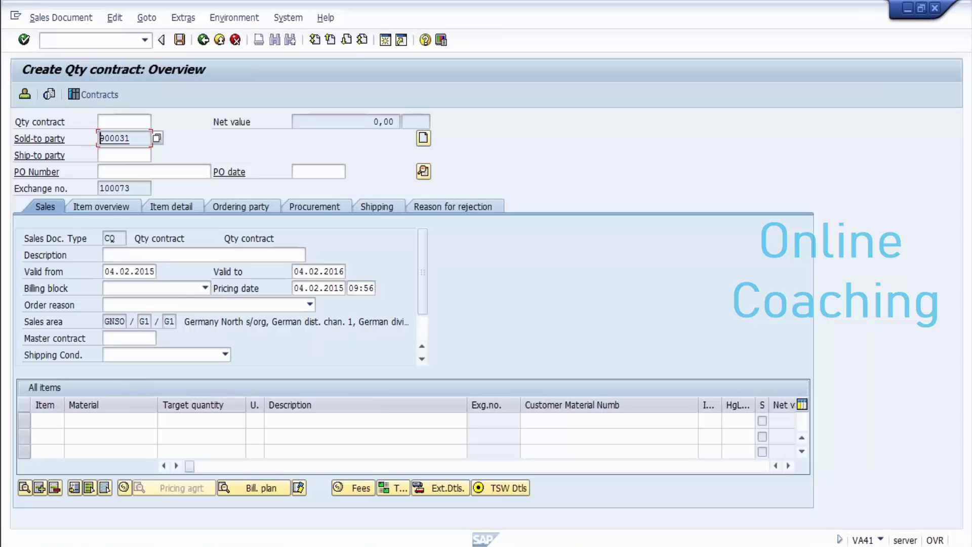
# Step: Enter ship-to party 900031 and PO number 421 on the contract
pyautogui.click(124, 154)
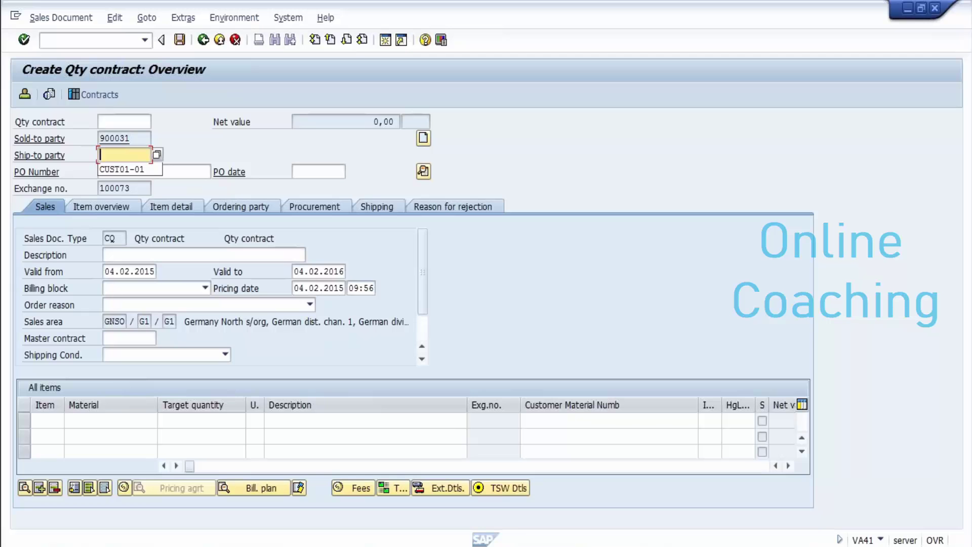
pyautogui.write('900031')
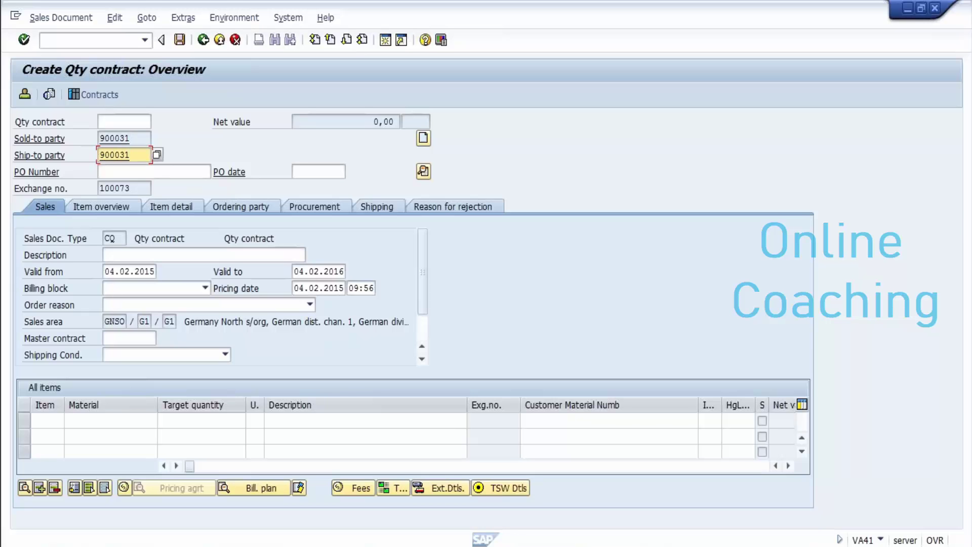
pyautogui.press('Return')
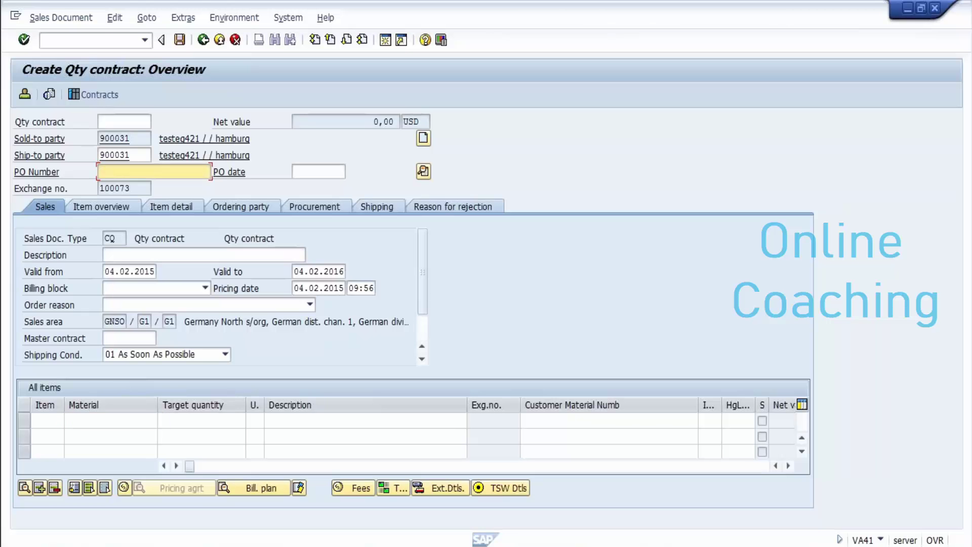
pyautogui.write('421')
pyautogui.press('Return')
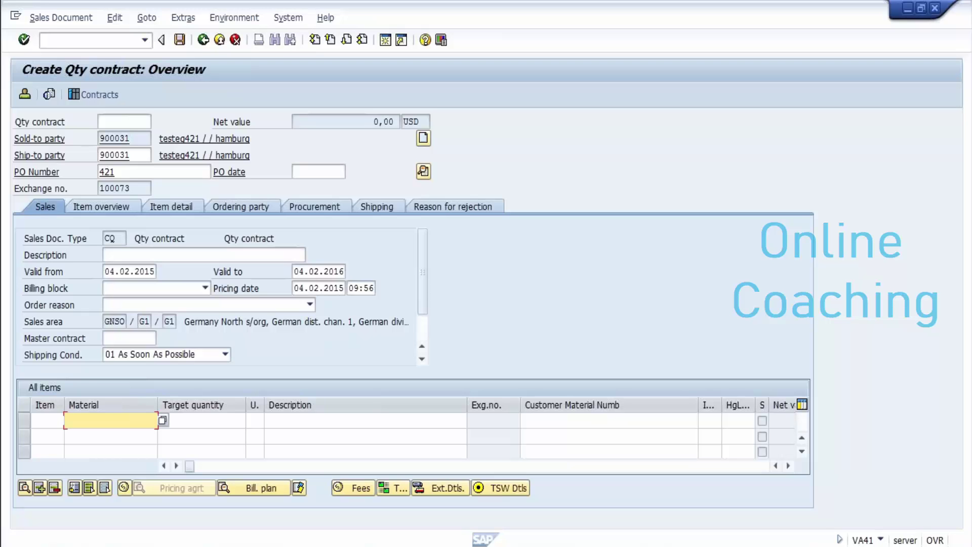
# Step: Add an item for material regular-00 with a target quantity of 5000
pyautogui.press('BackSpace')
pyautogui.press('Down')
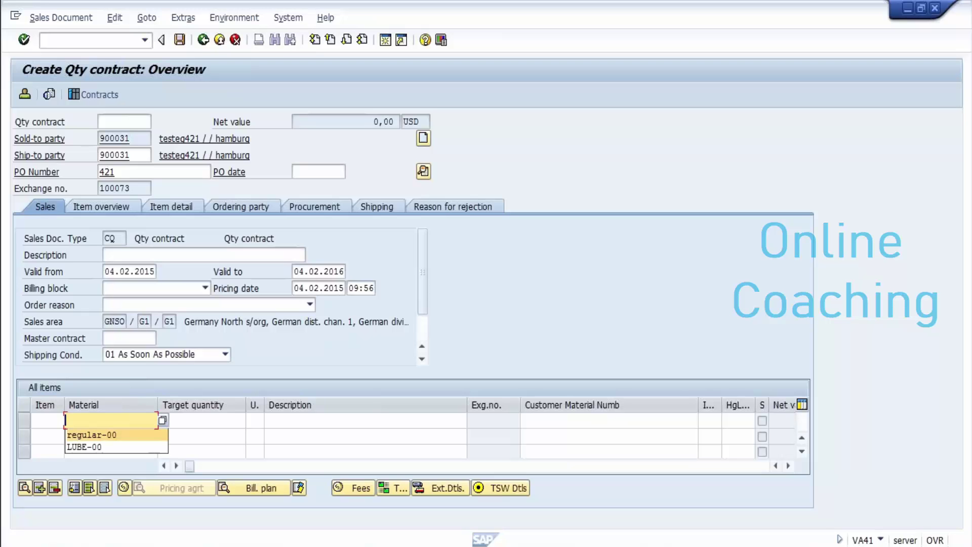
pyautogui.press('Return')
pyautogui.press('Tab')
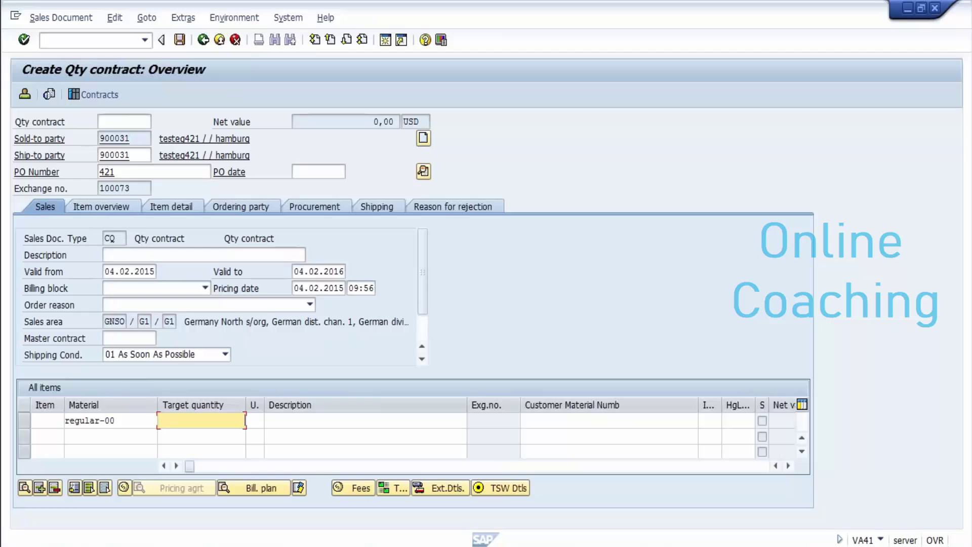
pyautogui.write('5000')
pyautogui.press('Return')
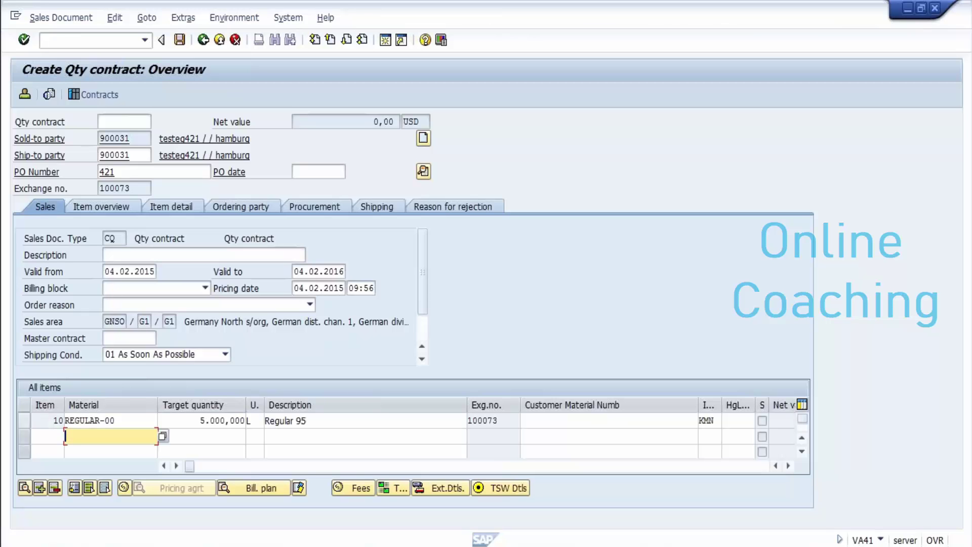
# Step: Select item 10 (REGULAR-00) in the All items table
pyautogui.click(24, 419)
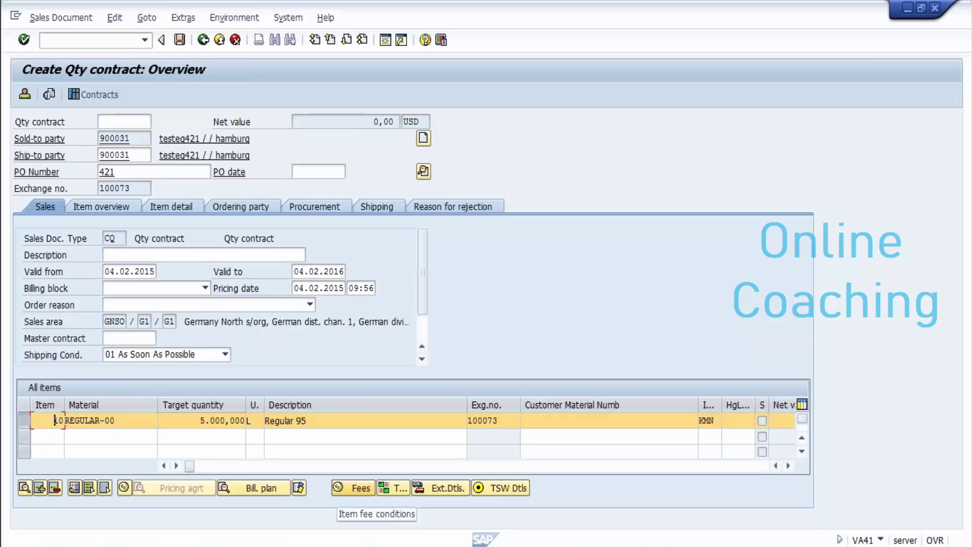
# Step: Give item 10 a LOCN Location fees condition with amount 3
pyautogui.click(354, 488)
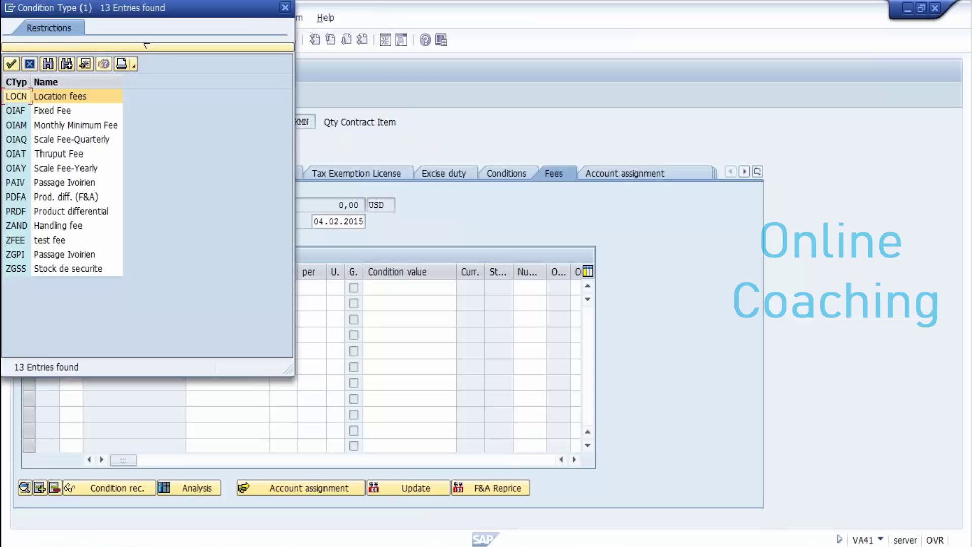
pyautogui.press('Right')
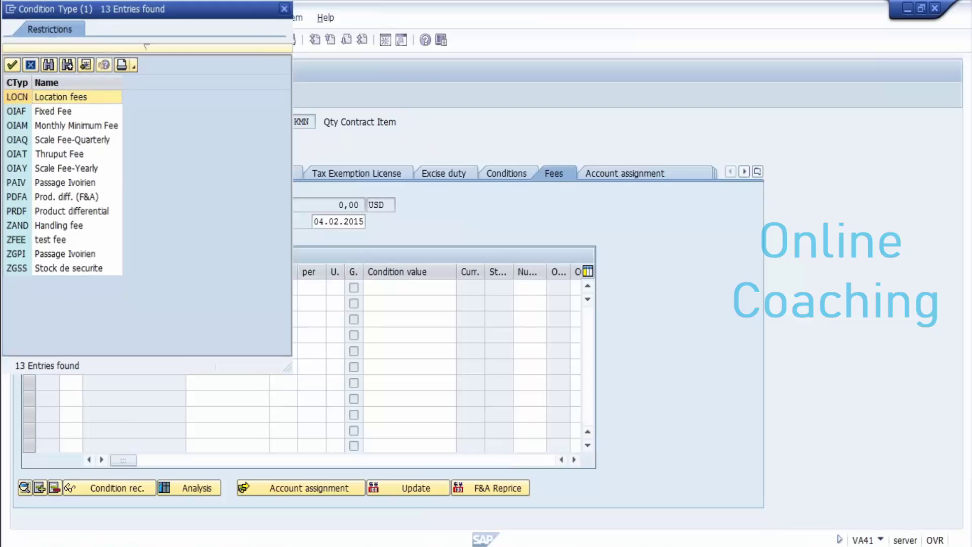
pyautogui.press('Escape')
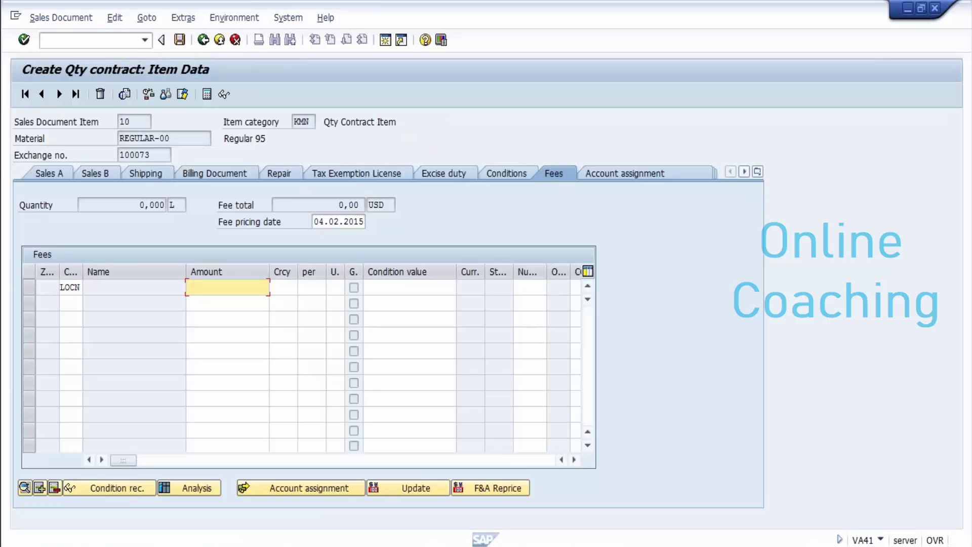
pyautogui.write('3')
pyautogui.press('Return')
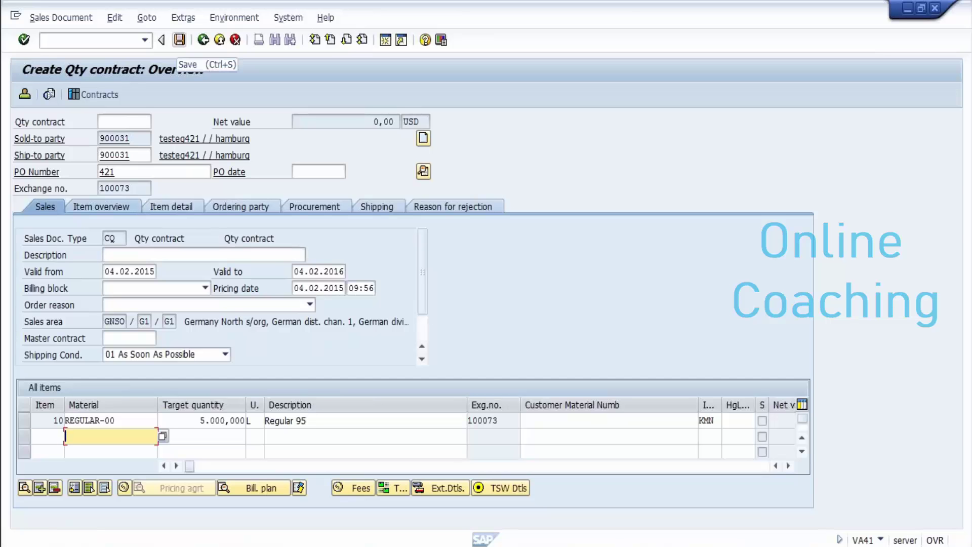
# Step: Save quantity contract 40000473 and copy its number from the sales contracts list
pyautogui.click(180, 39)
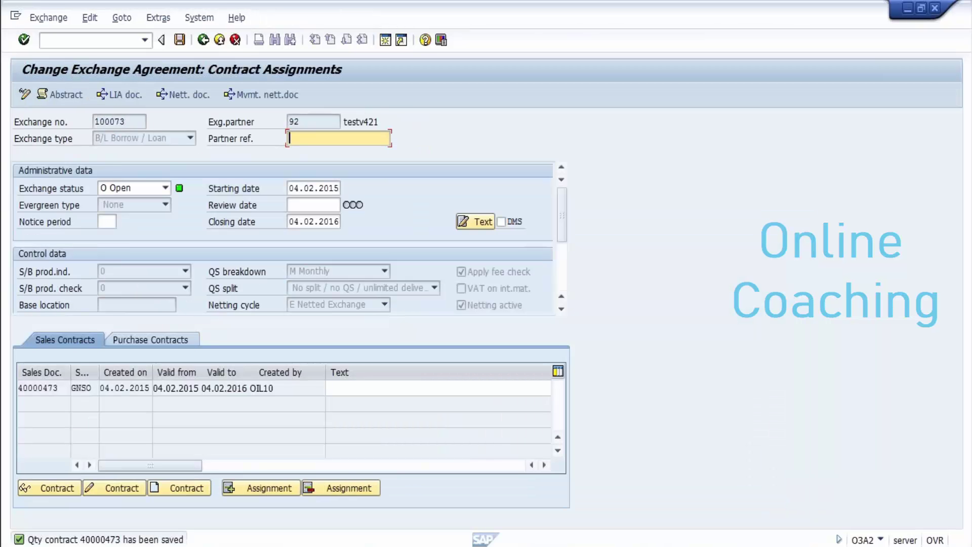
pyautogui.click(58, 388)
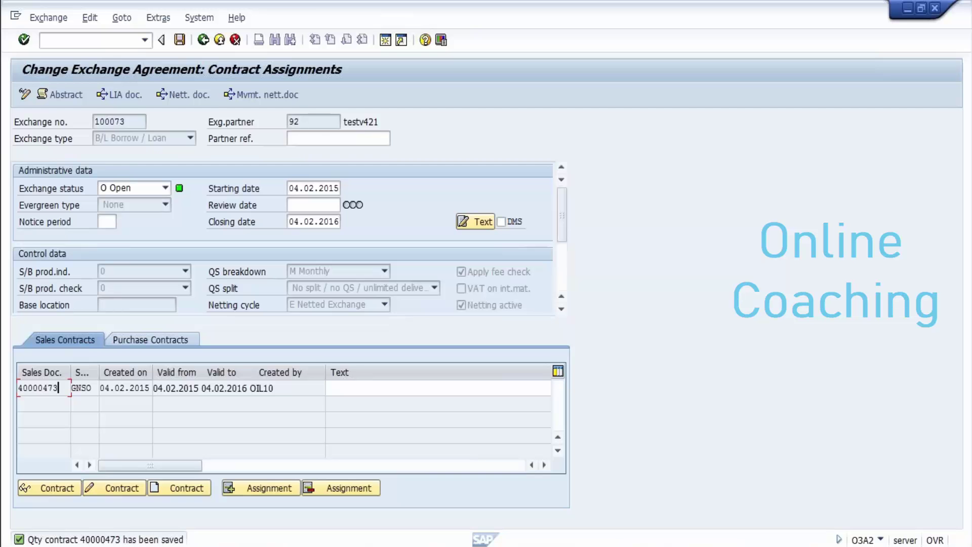
pyautogui.hotkey('shift', 'Home')
pyautogui.hotkey('ctrl', 'c')
pyautogui.press('Left')
pyautogui.moveTo(328, 545)
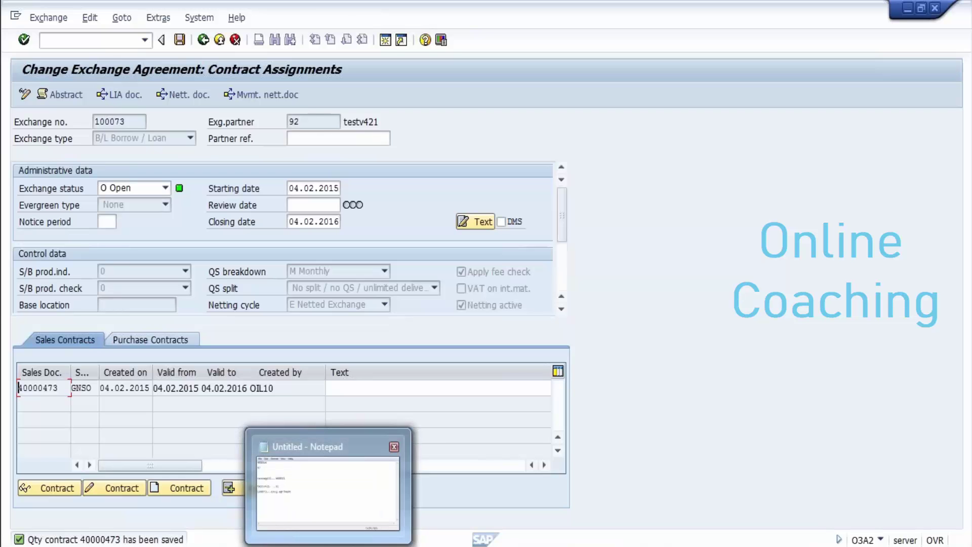
# Step: Record '40000473... sales contract' in Notepad, then show agreement 100073's purchase contracts in SAP
pyautogui.click(328, 544)
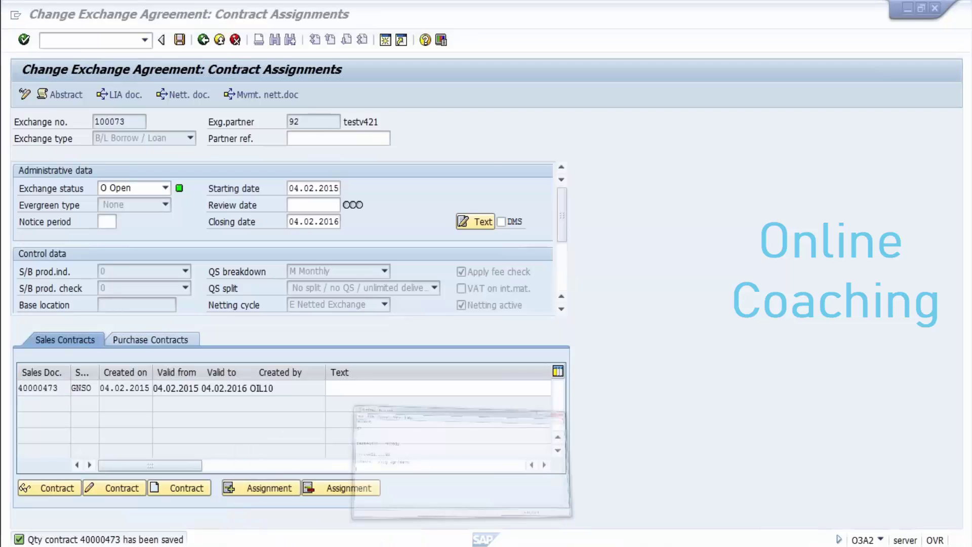
pyautogui.hotkey('ctrl', 'v')
pyautogui.write('... ')
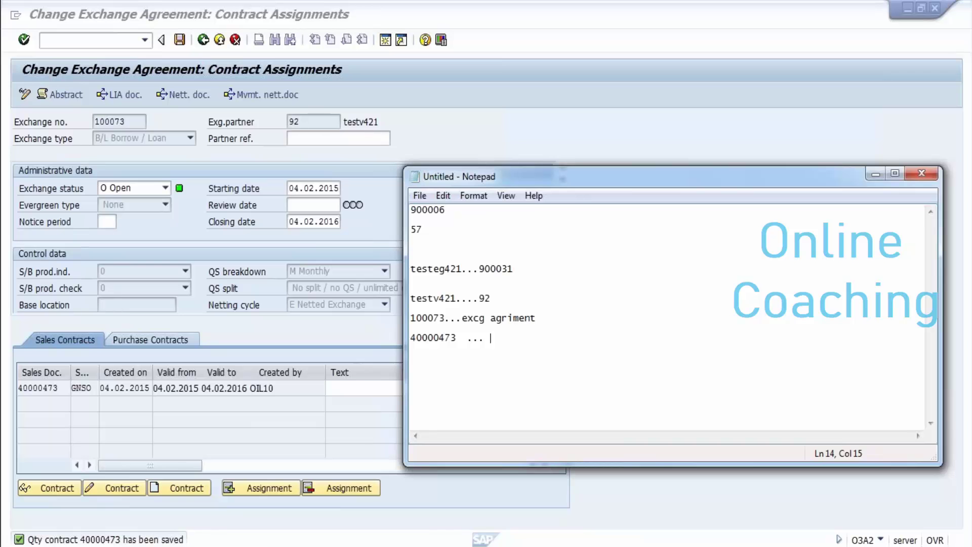
pyautogui.write('sales contract')
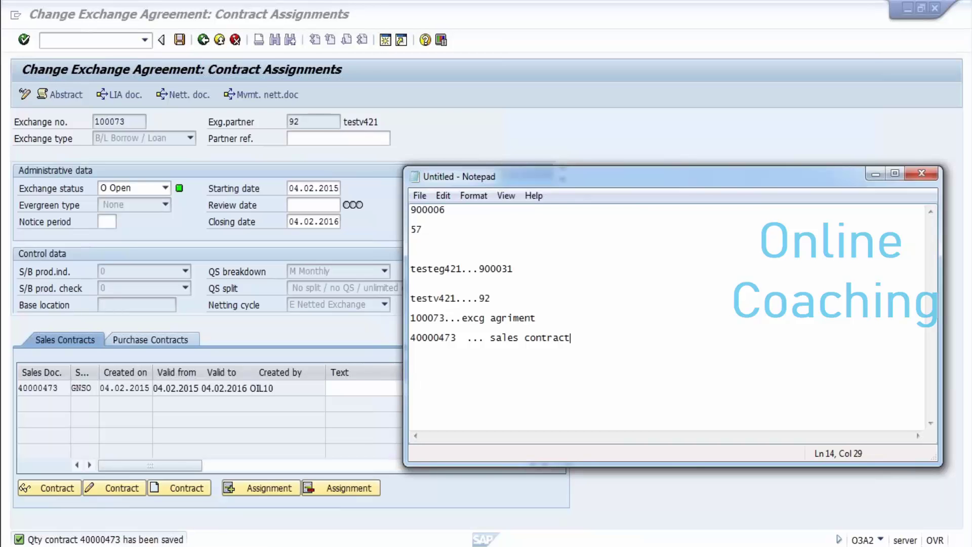
pyautogui.press('Return')
pyautogui.press('Return')
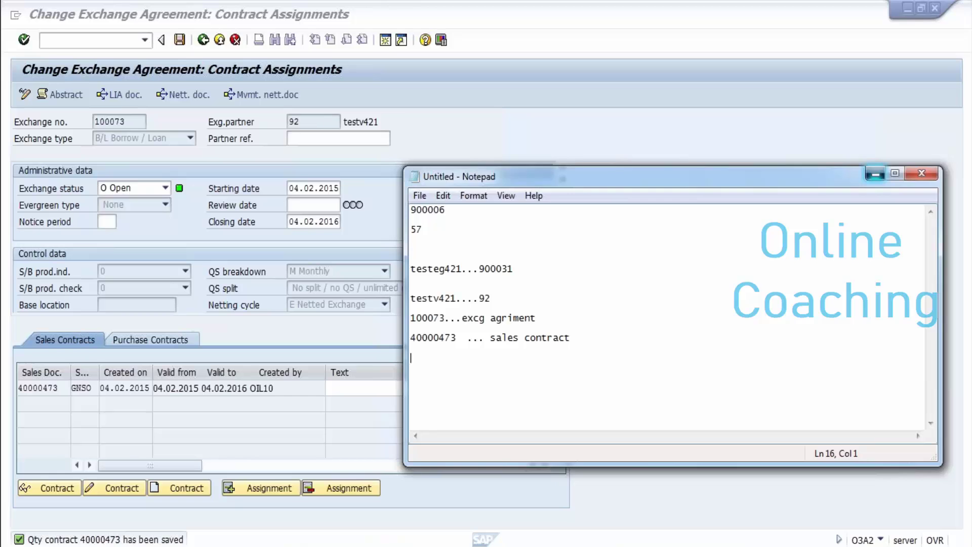
pyautogui.click(875, 173)
pyautogui.click(148, 340)
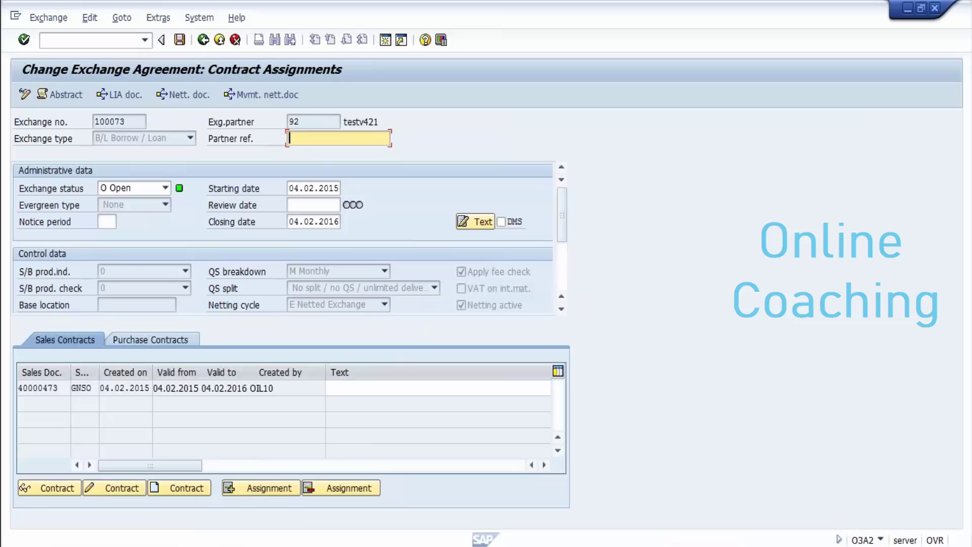
# Step: Exit exchange agreement 100073 to SAP Easy Access with the /n command
pyautogui.click(76, 40)
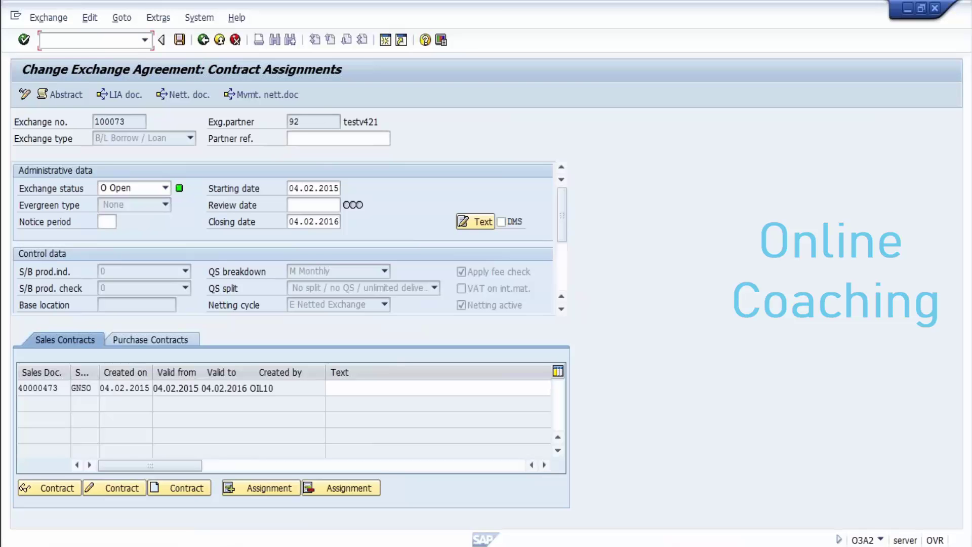
pyautogui.write('/n')
pyautogui.press('Return')
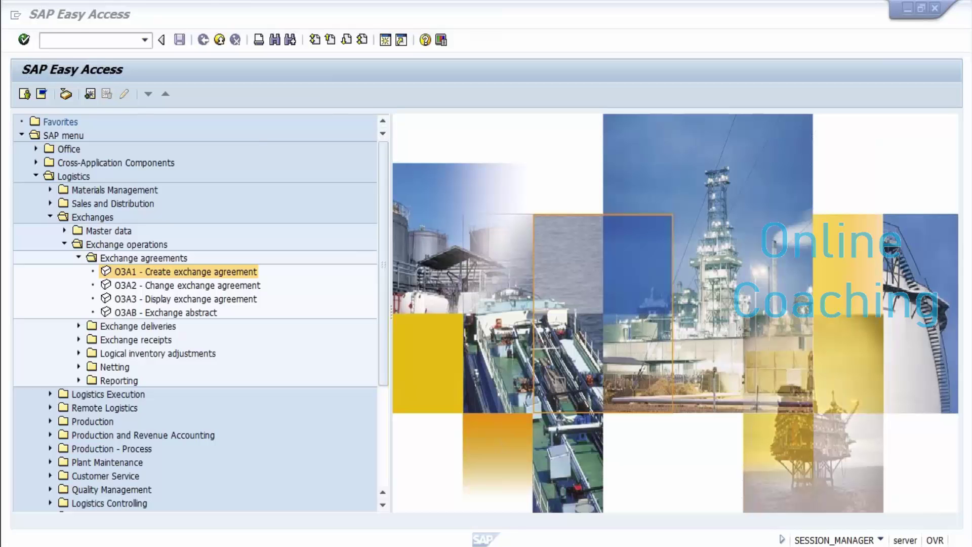
# Step: Launch O3A1 Create Exchange Agreement from the menu tree
pyautogui.hotkey('alt', 'Tab')
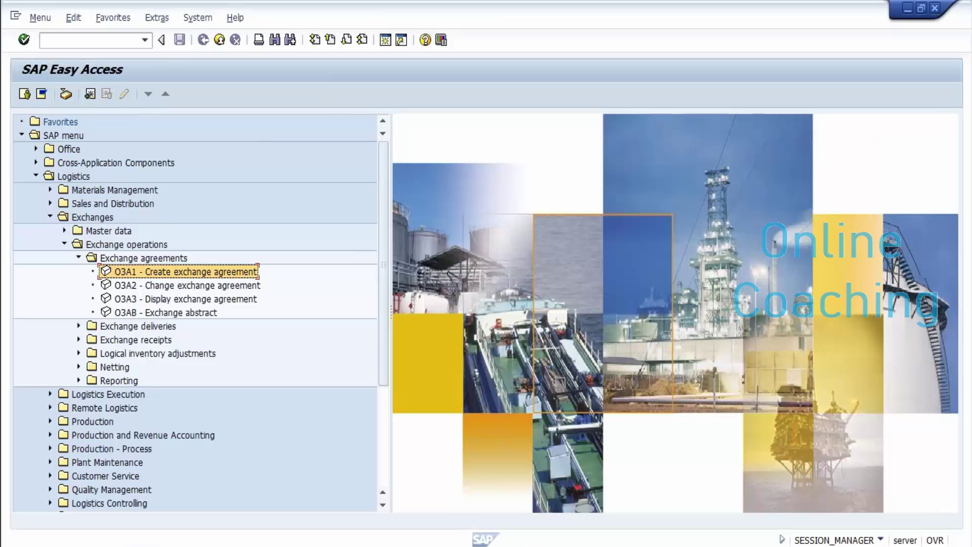
pyautogui.click(44, 40)
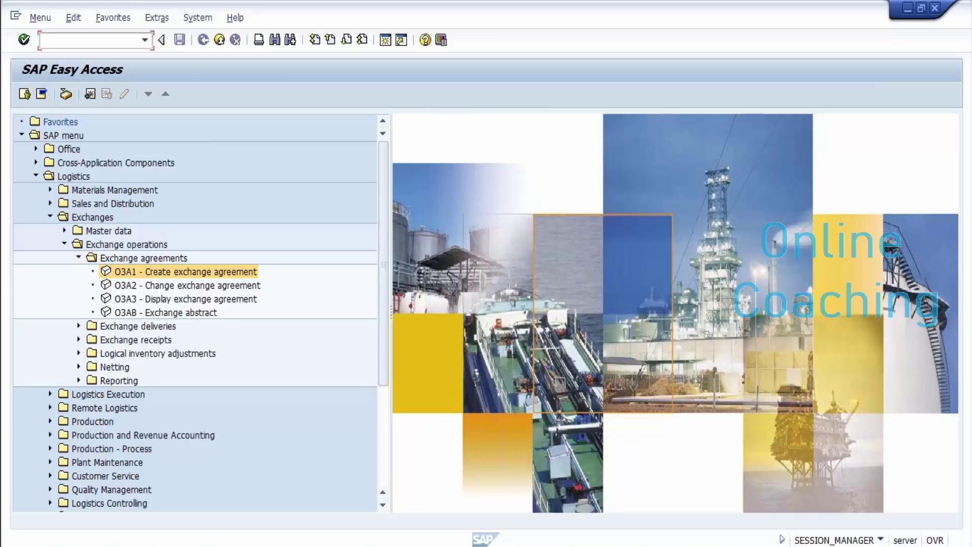
pyautogui.press('Return')
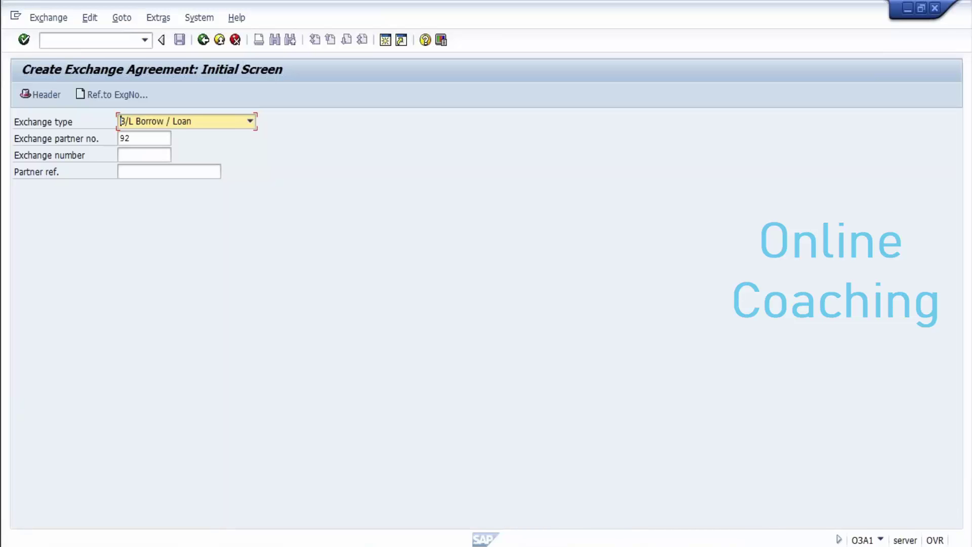
# Step: Confirm exchange type B/L Borrow / Loan and partner 92, then continue to the header
pyautogui.click(250, 121)
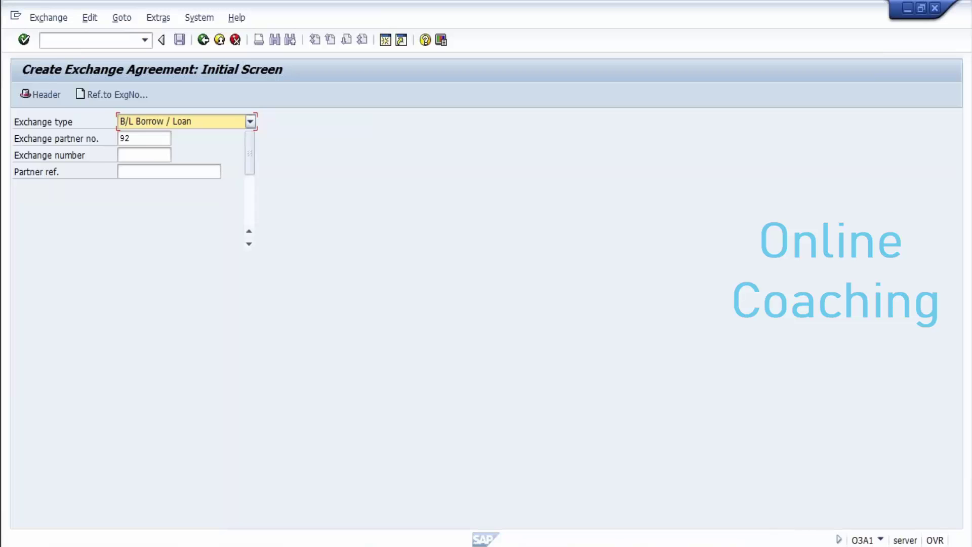
pyautogui.press('Return')
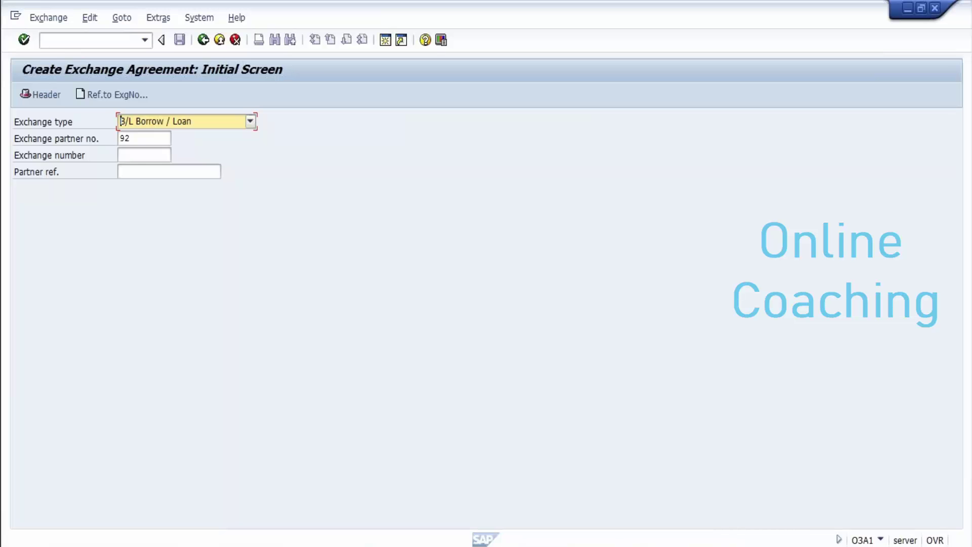
pyautogui.press('F4')
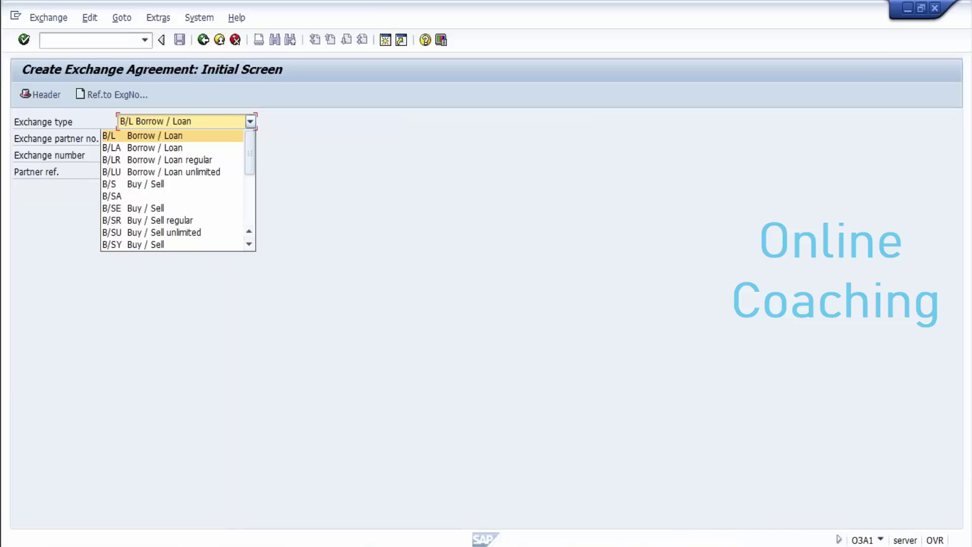
pyautogui.press('Return')
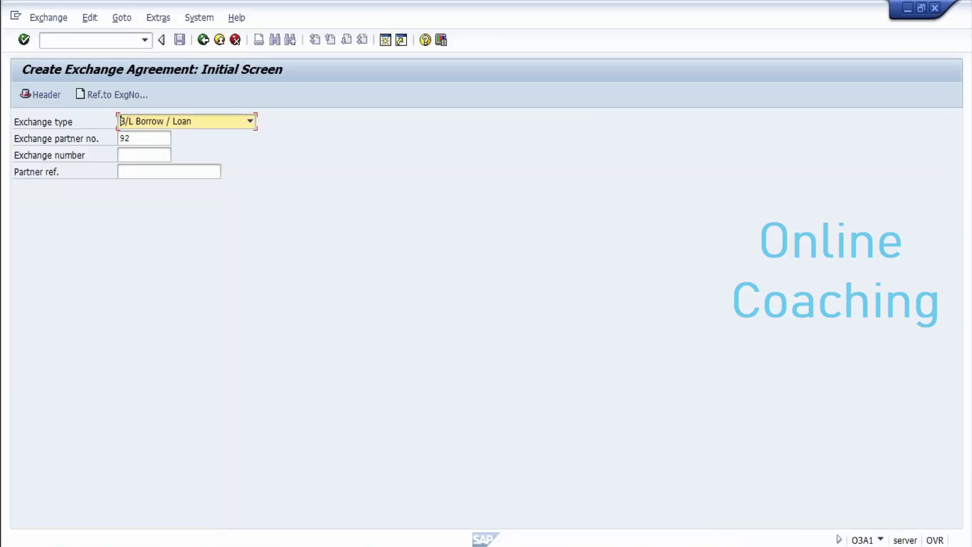
pyautogui.click(130, 138)
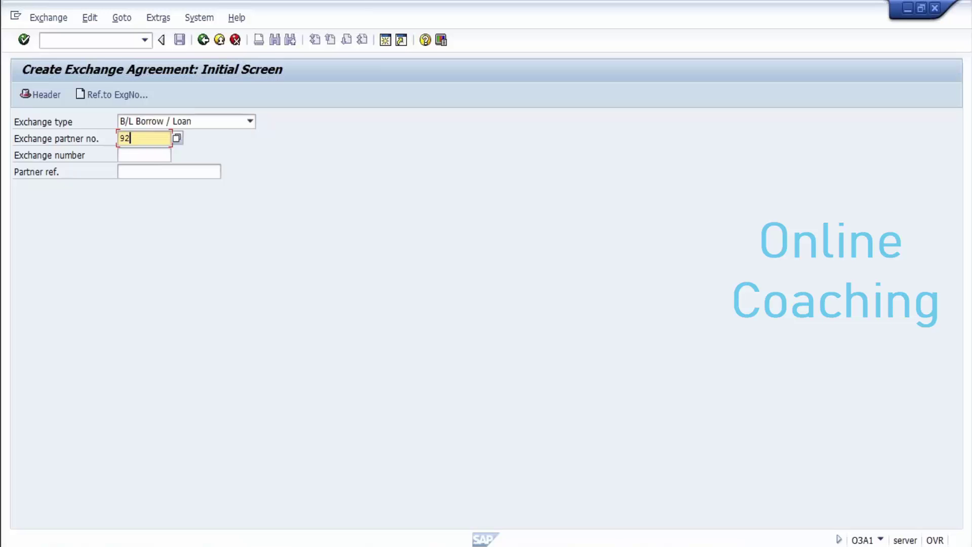
pyautogui.click(145, 155)
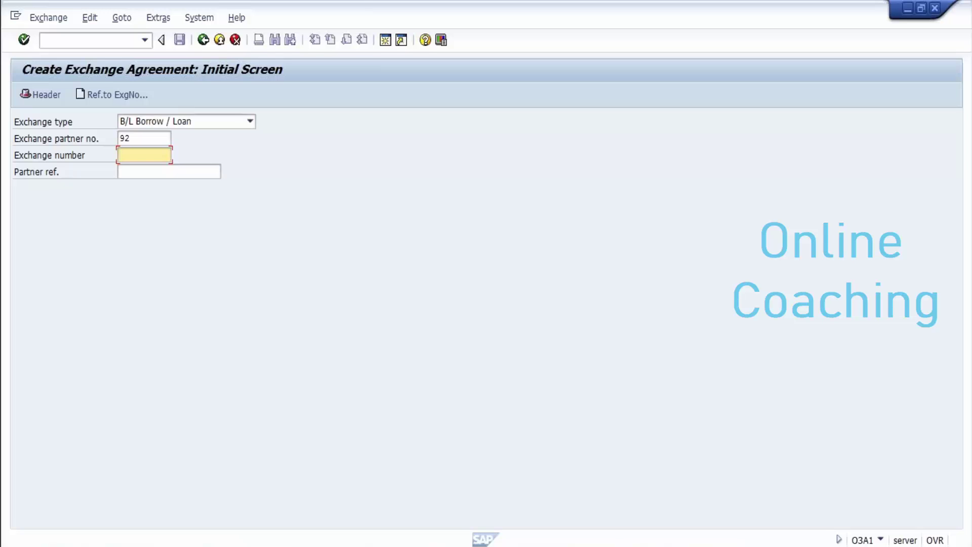
pyautogui.click(131, 138)
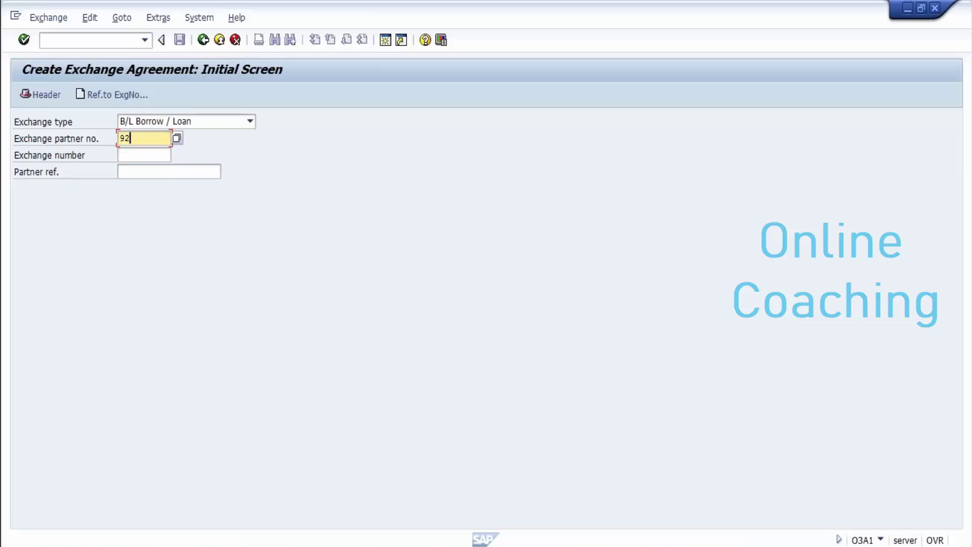
pyautogui.press('Return')
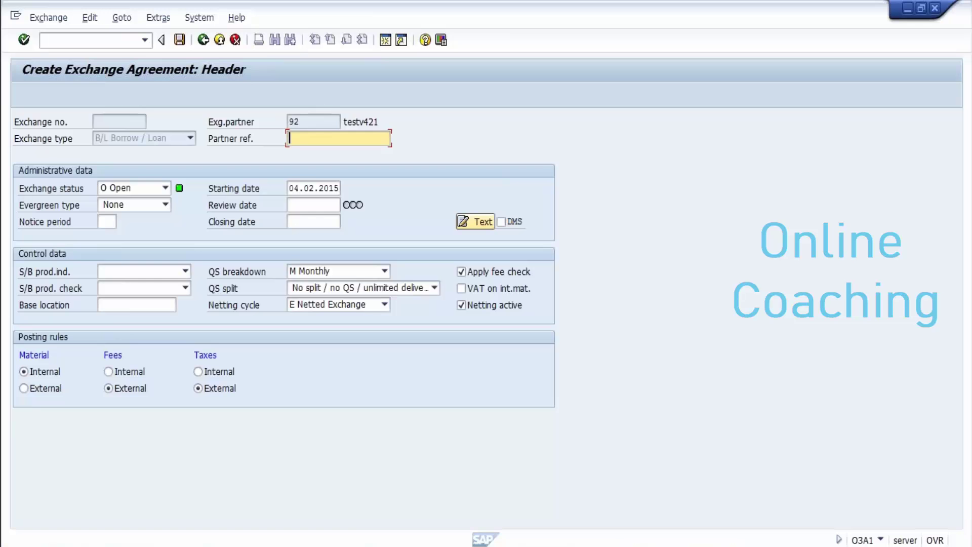
# Step: Pick closing date 25.02.2015 from the calendar and save agreement 100074
pyautogui.click(314, 221)
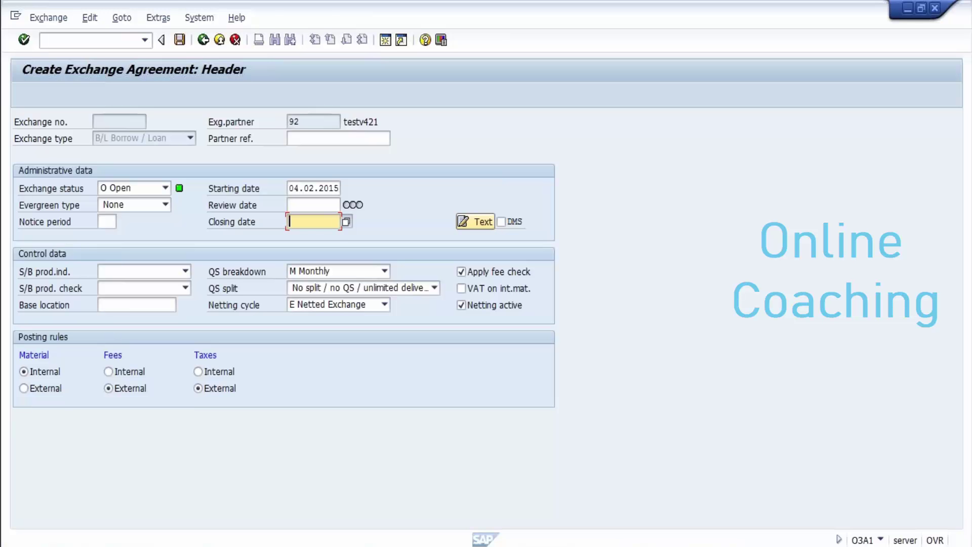
pyautogui.press('F4')
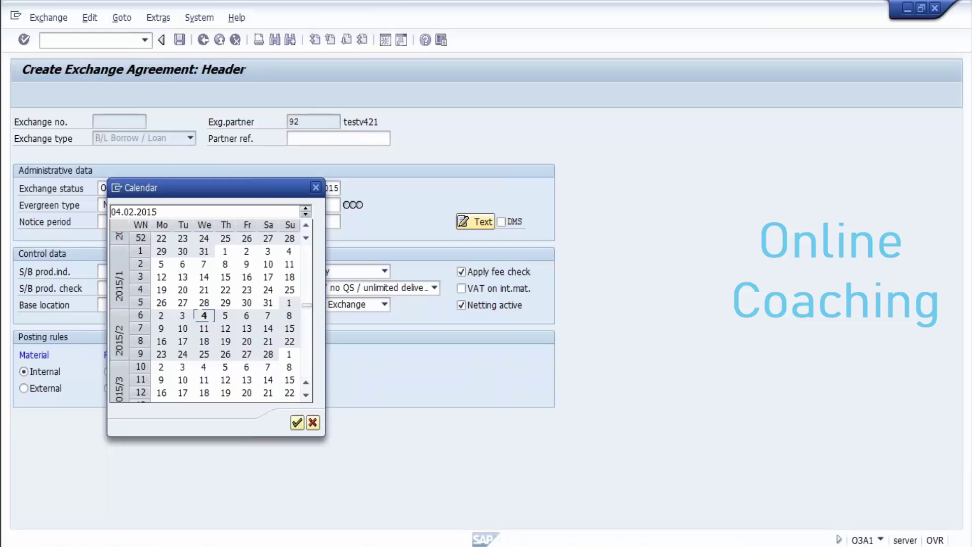
pyautogui.doubleClick(204, 354)
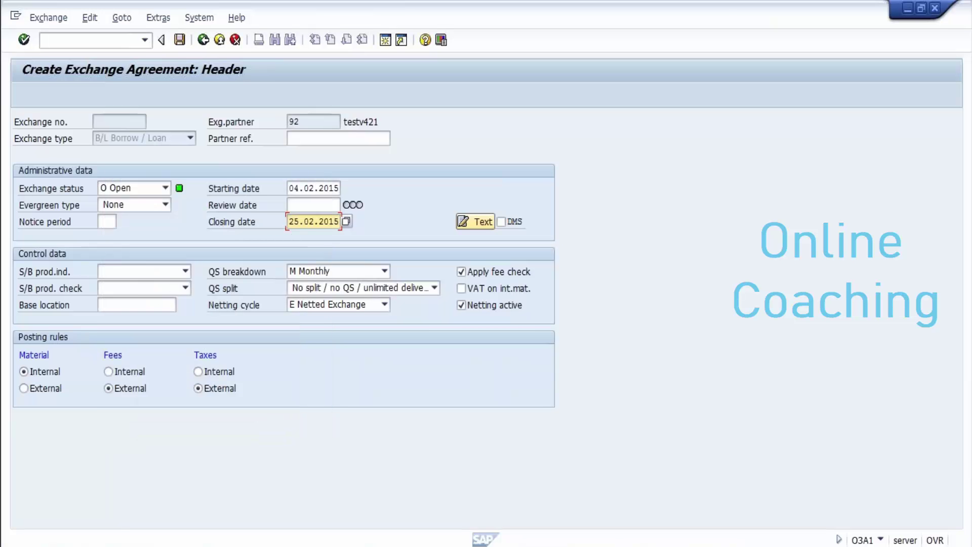
pyautogui.click(338, 138)
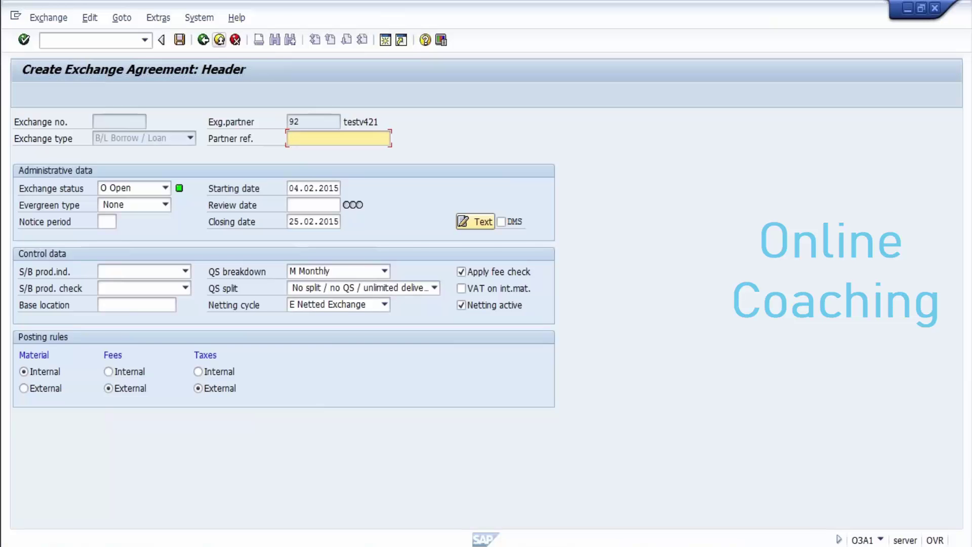
pyautogui.click(179, 39)
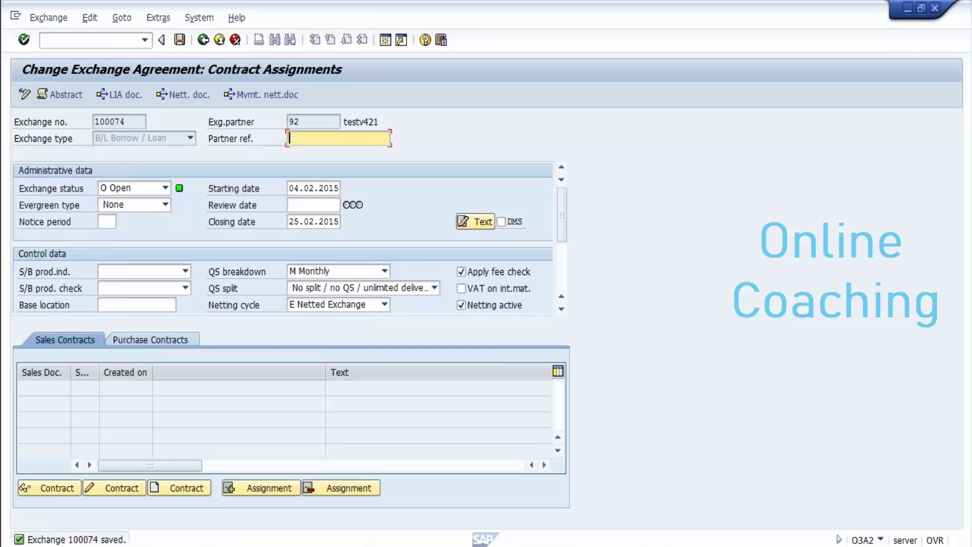
# Step: From the Sales Contracts tab, start a new contract for agreement 100074
pyautogui.click(65, 339)
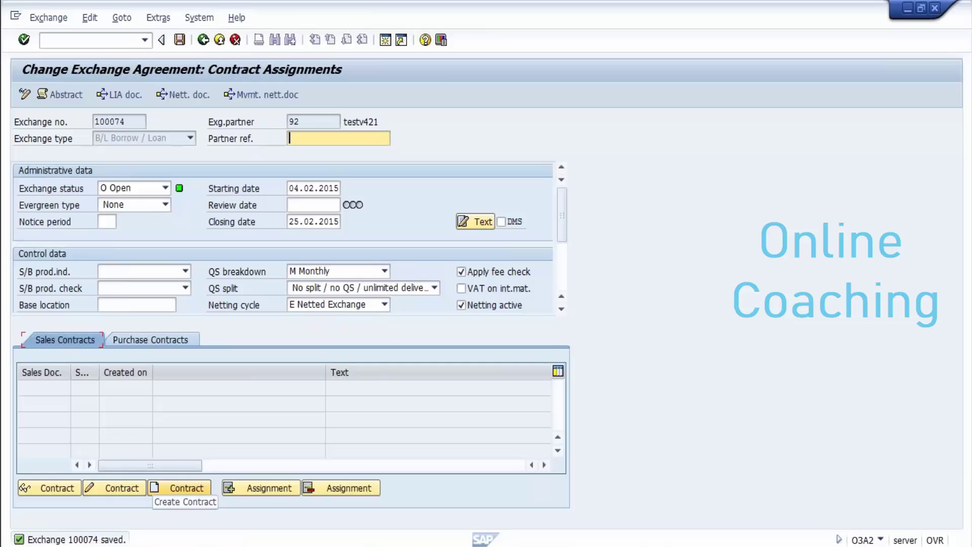
pyautogui.click(180, 487)
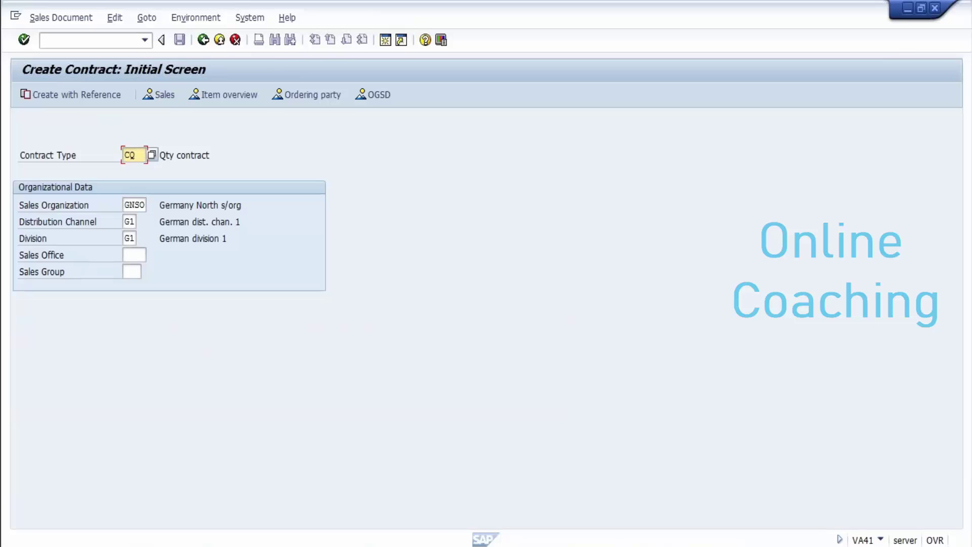
# Step: Confirm contract type CQ and set ship-to party 900031 from earlier entries
pyautogui.press('Return')
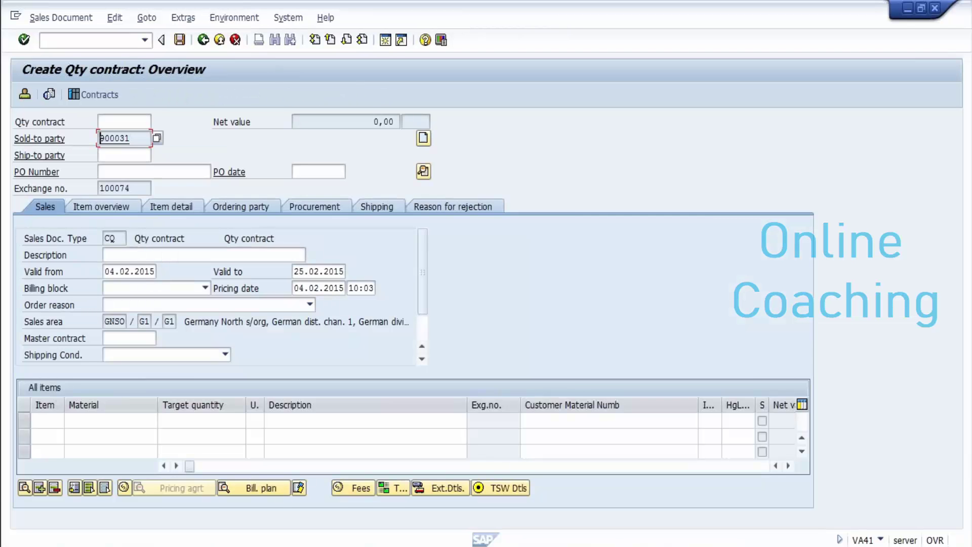
pyautogui.click(152, 171)
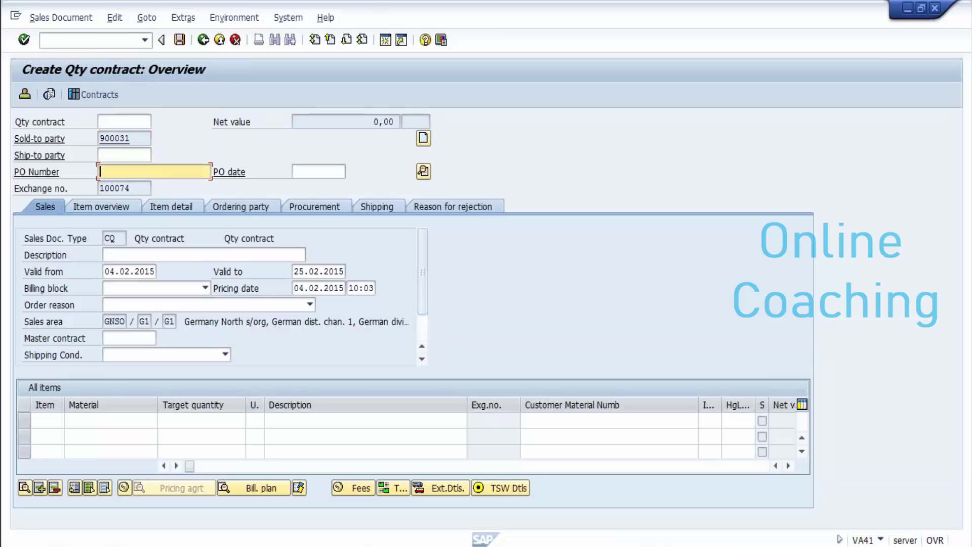
pyautogui.click(124, 155)
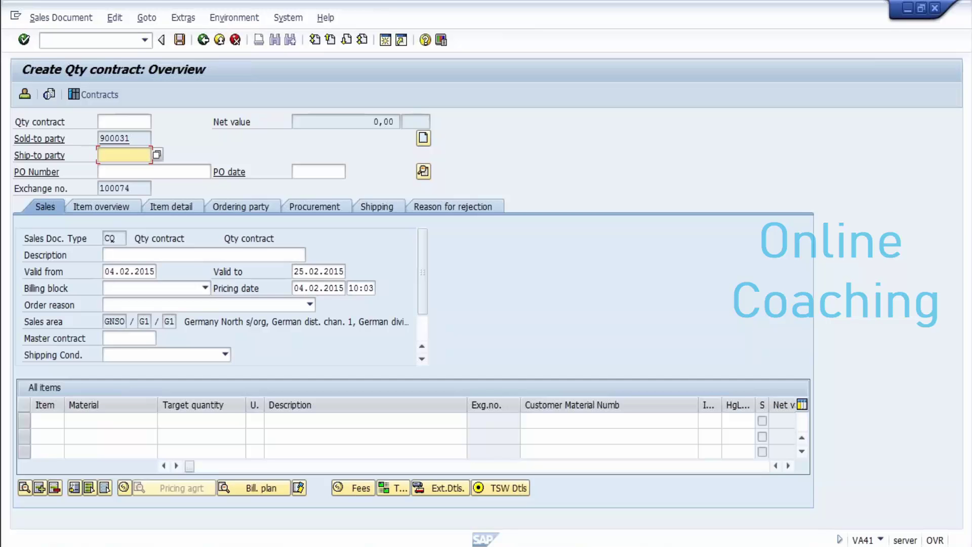
pyautogui.click(101, 172)
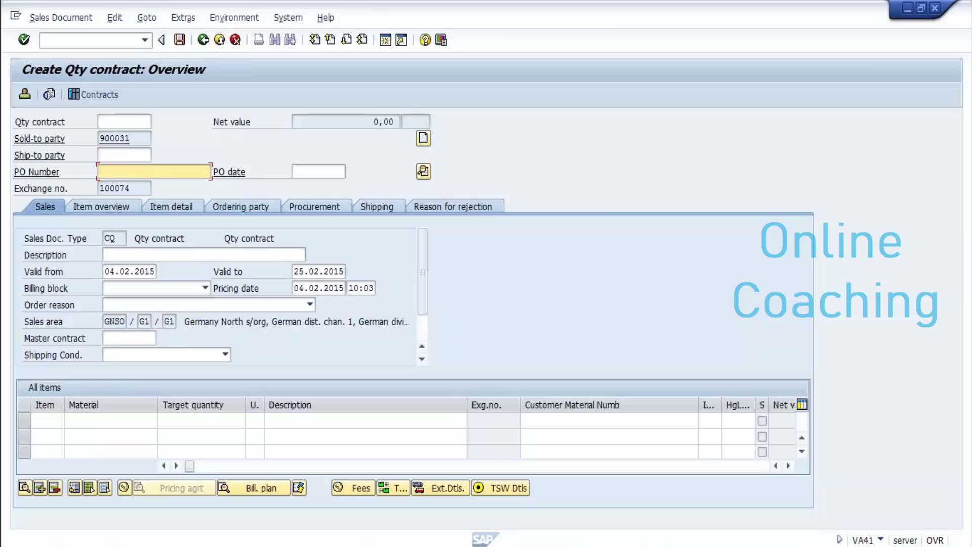
pyautogui.click(101, 155)
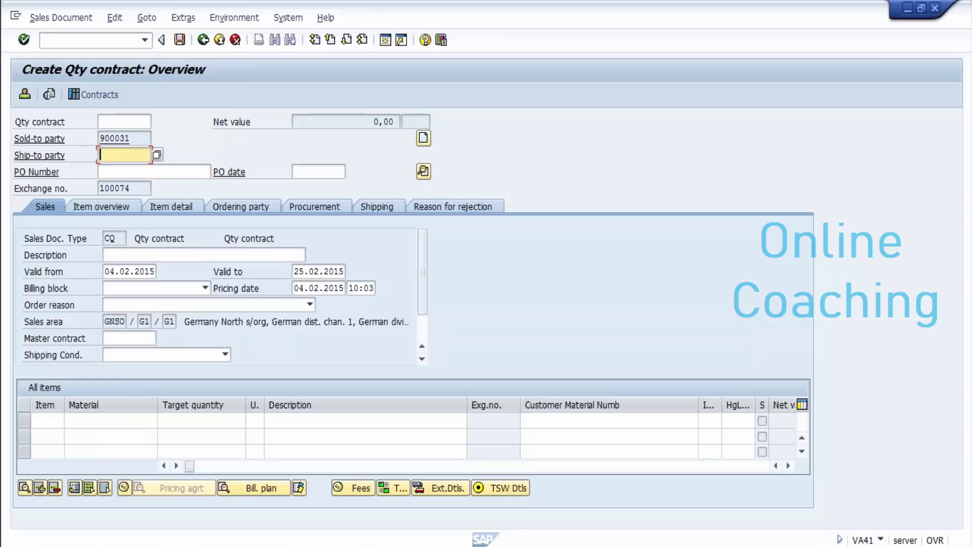
pyautogui.write('900')
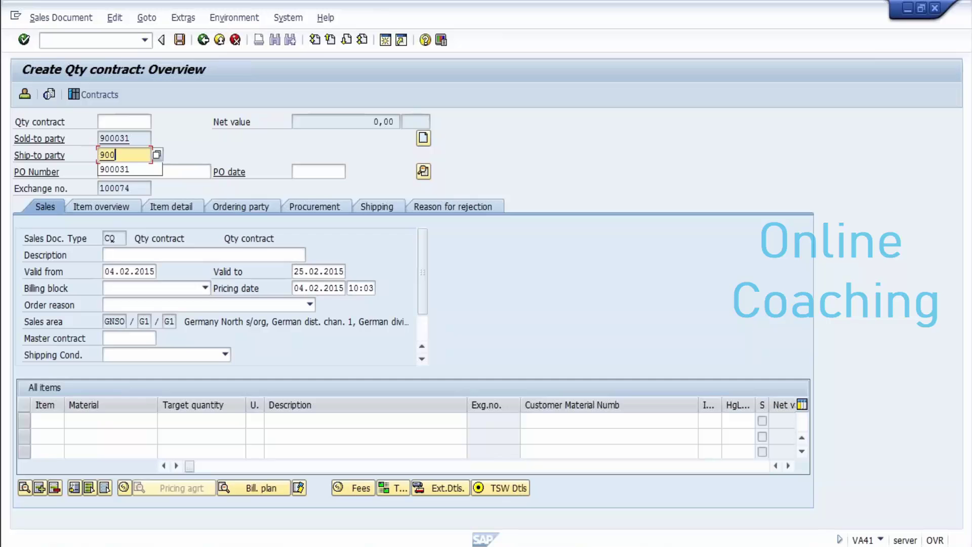
pyautogui.press('Down')
pyautogui.press('Return')
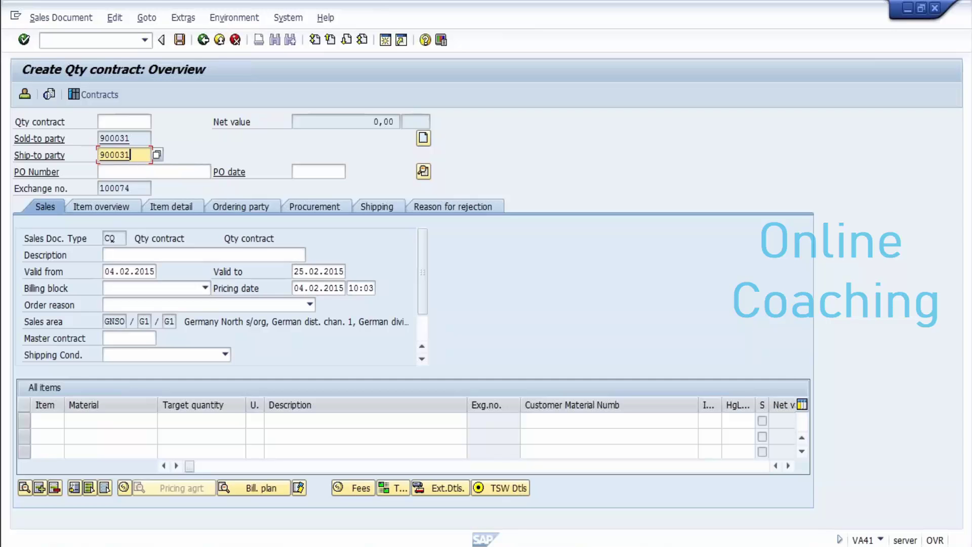
# Step: Set PO number 1234 from the input history and confirm the header
pyautogui.press('Tab')
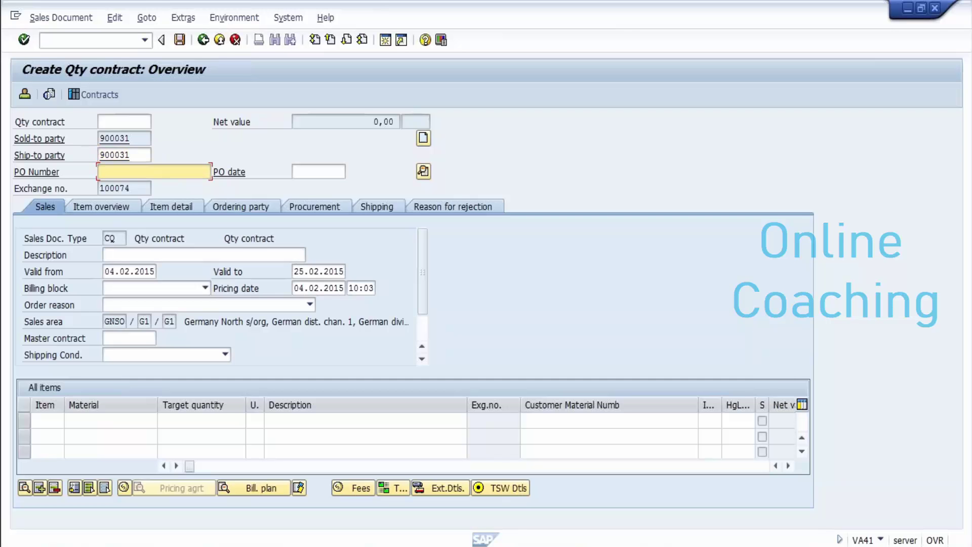
pyautogui.write('12')
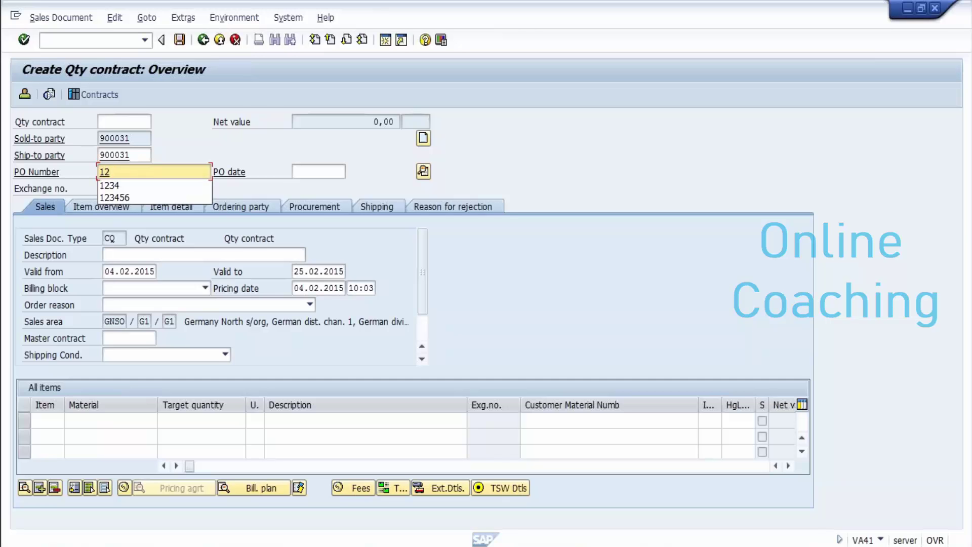
pyautogui.press('BackSpace')
pyautogui.press('Down')
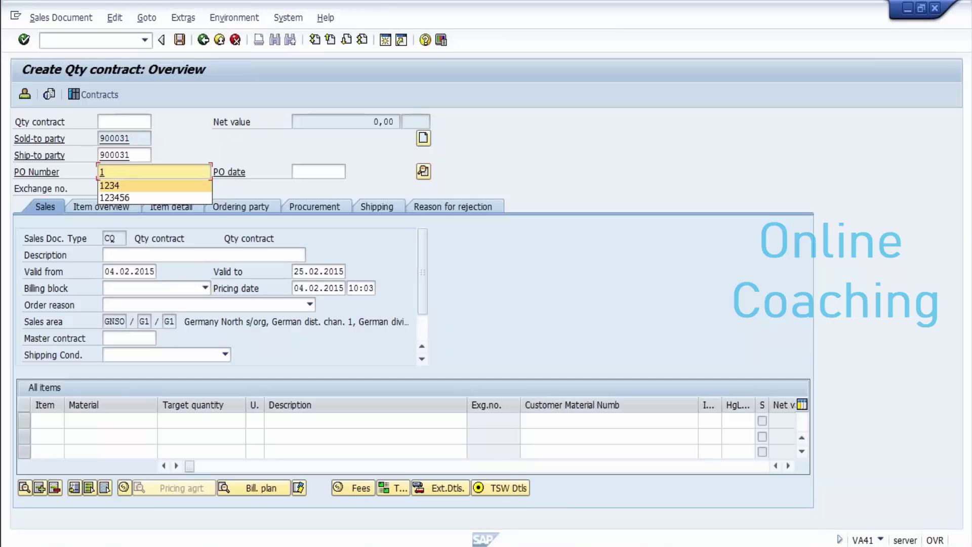
pyautogui.press('Return')
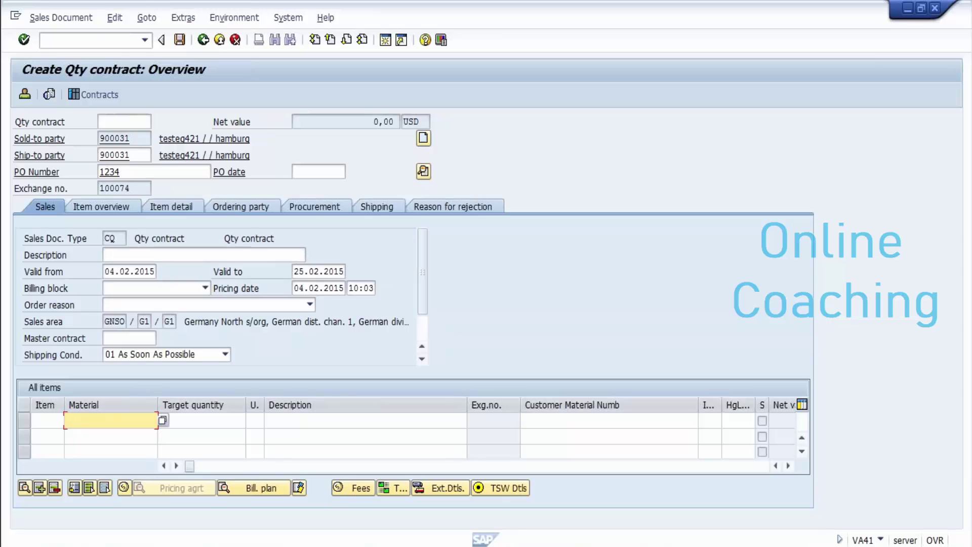
# Step: Enter item REGULAR-00 with target quantity 5000, confirm, and select item row 10
pyautogui.write('re')
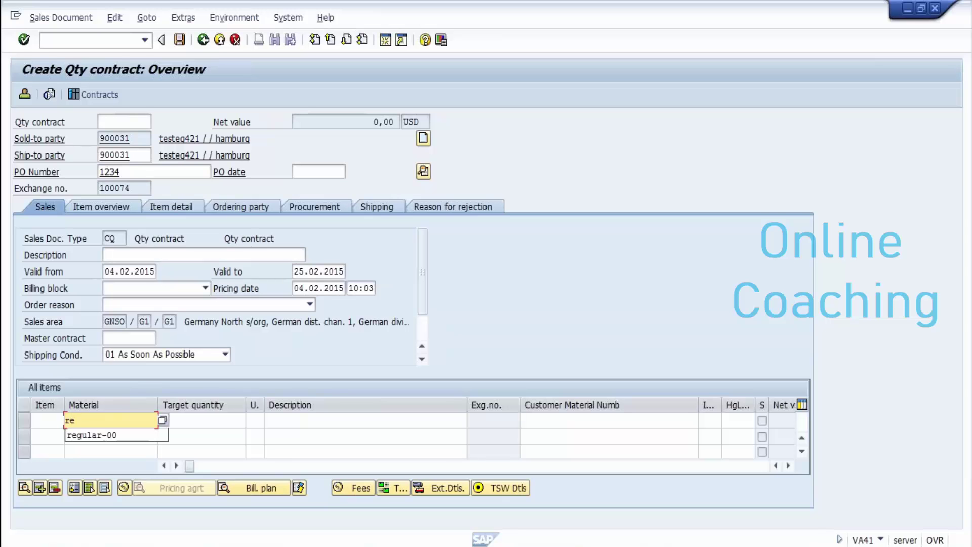
pyautogui.press('Down')
pyautogui.press('Return')
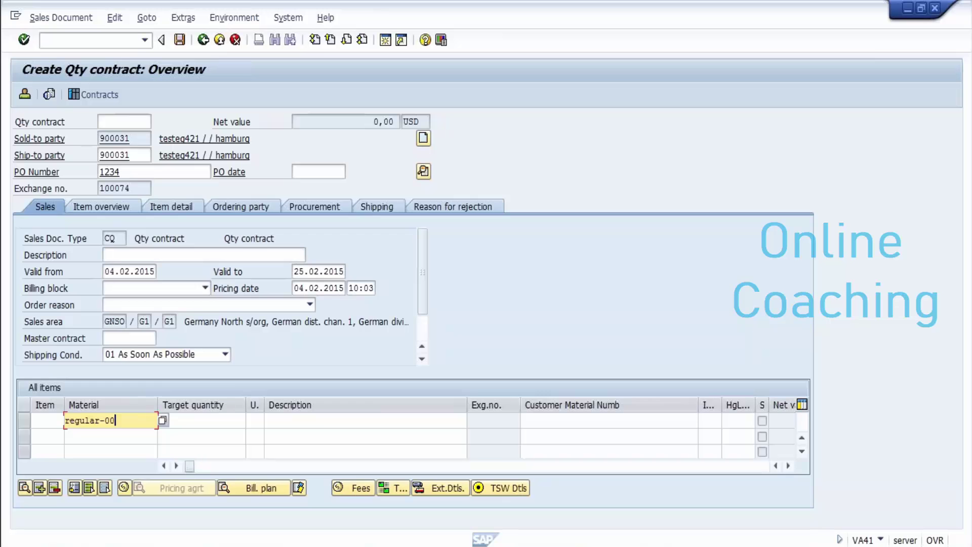
pyautogui.click(201, 420)
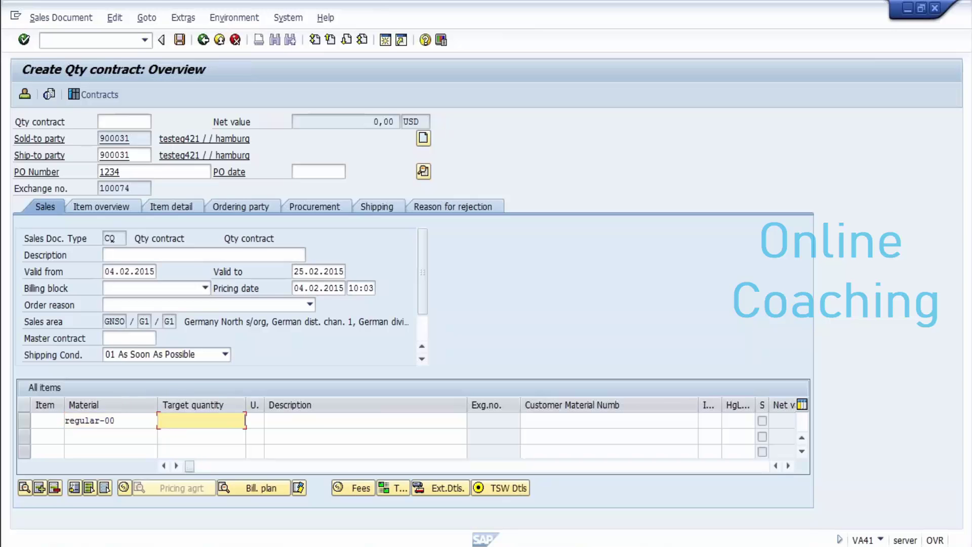
pyautogui.write('5000')
pyautogui.press('Return')
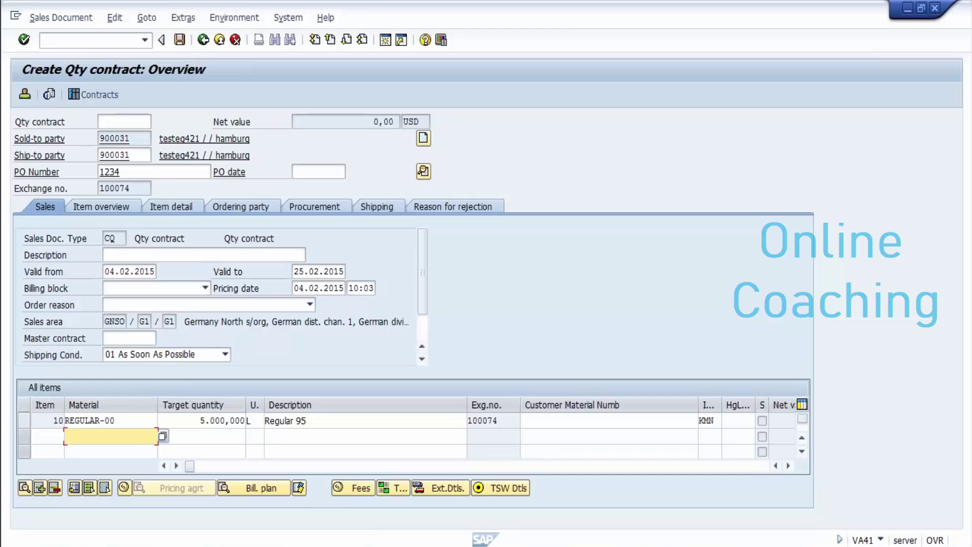
pyautogui.click(47, 421)
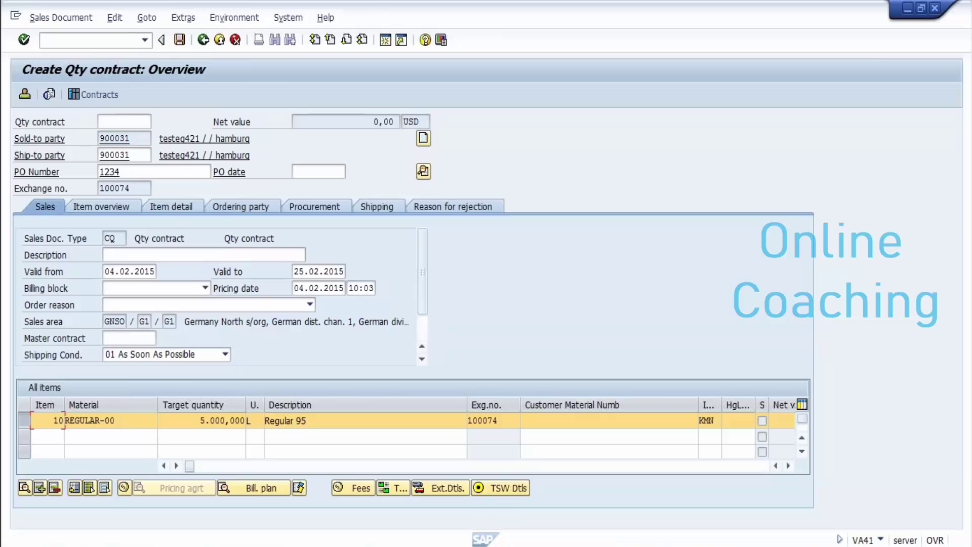
# Step: Add LOCN location fee of 2 to item 10 and save contract 40000474
pyautogui.click(355, 488)
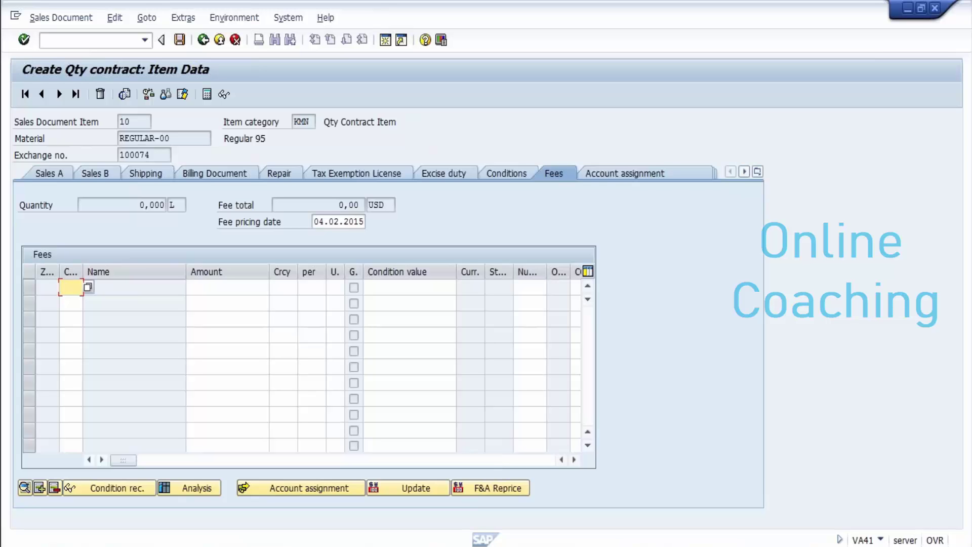
pyautogui.write('l')
pyautogui.press('Down')
pyautogui.press('Return')
pyautogui.click(134, 287)
pyautogui.click(268, 287)
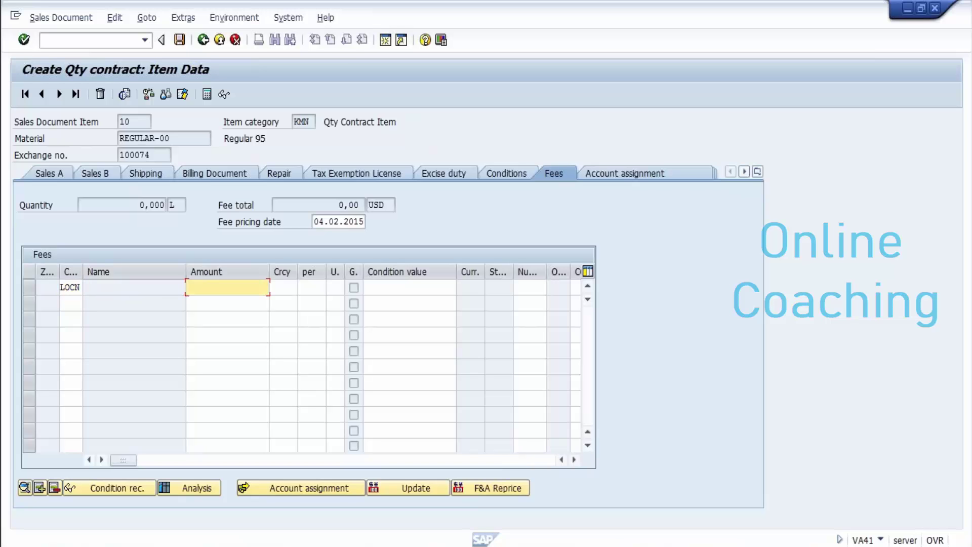
pyautogui.write('2')
pyautogui.press('Return')
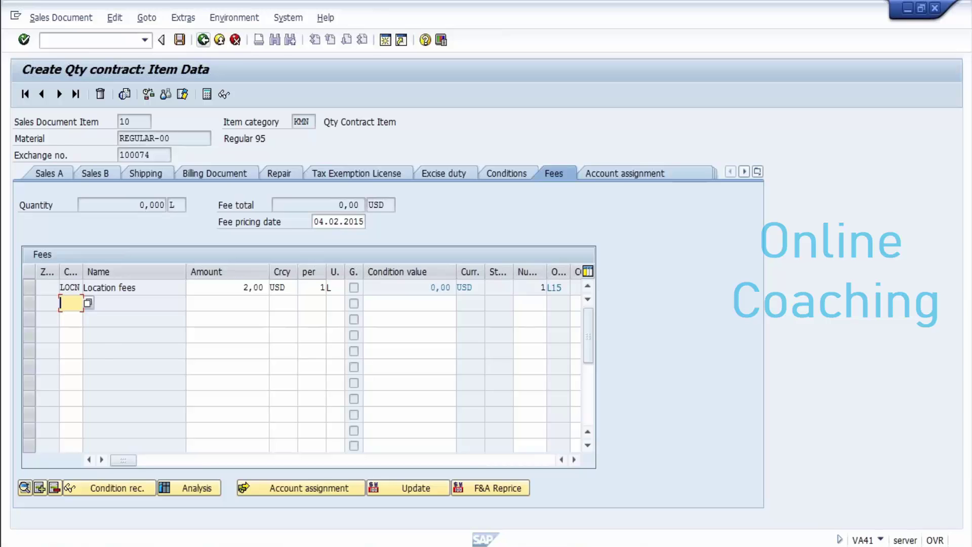
pyautogui.click(203, 40)
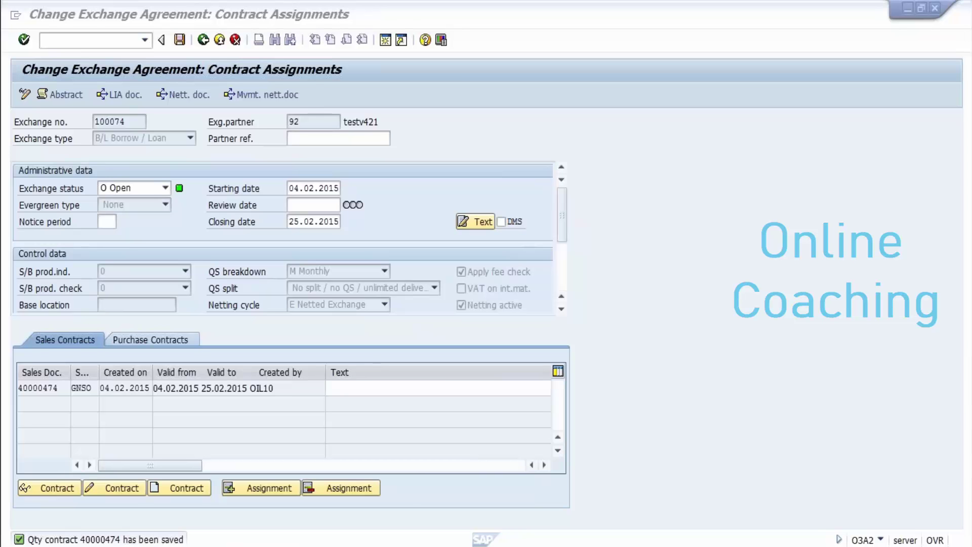
# Step: Back out of agreement 100074 to SAP Easy Access and launch Notepad
pyautogui.hotkey('alt', 'Tab')
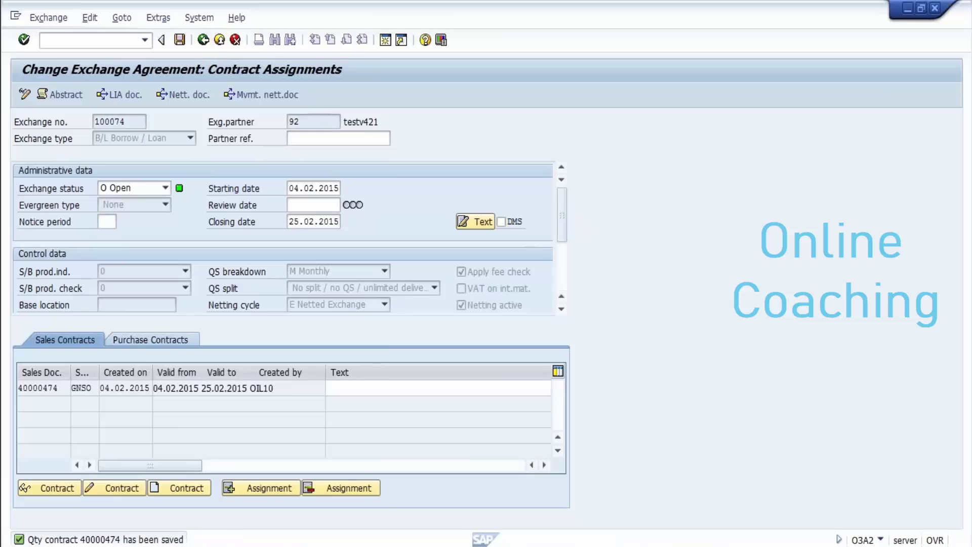
pyautogui.hotkey('ctrl', 'F8')
pyautogui.press('F3')
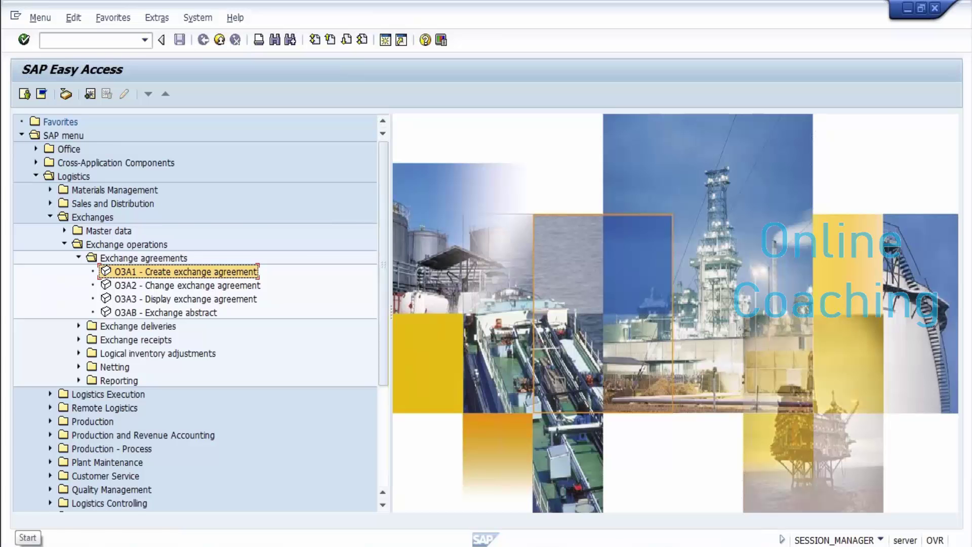
pyautogui.press('super')
pyautogui.press('Return')
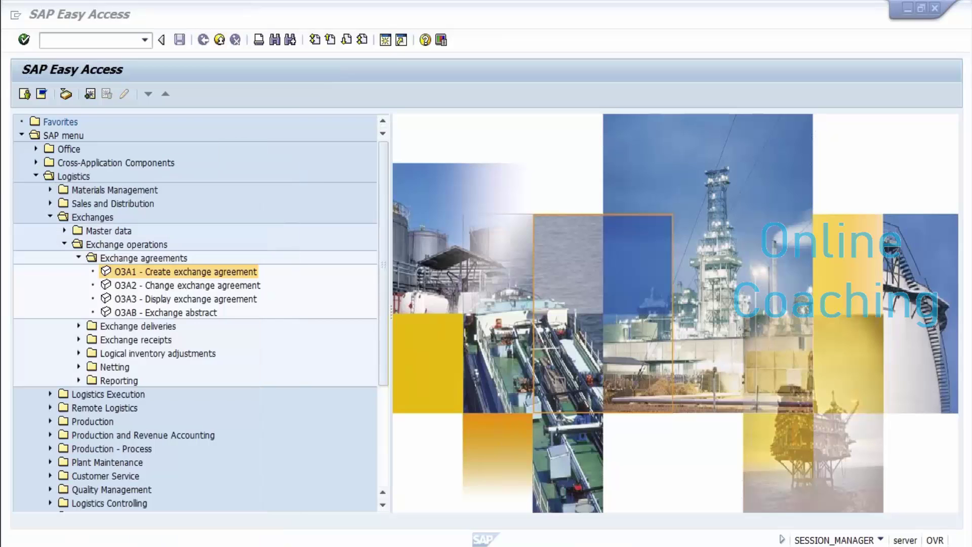
# Step: Type notes 'exchanges concept' and 'customer master / vendor master linking'
pyautogui.write('ex')
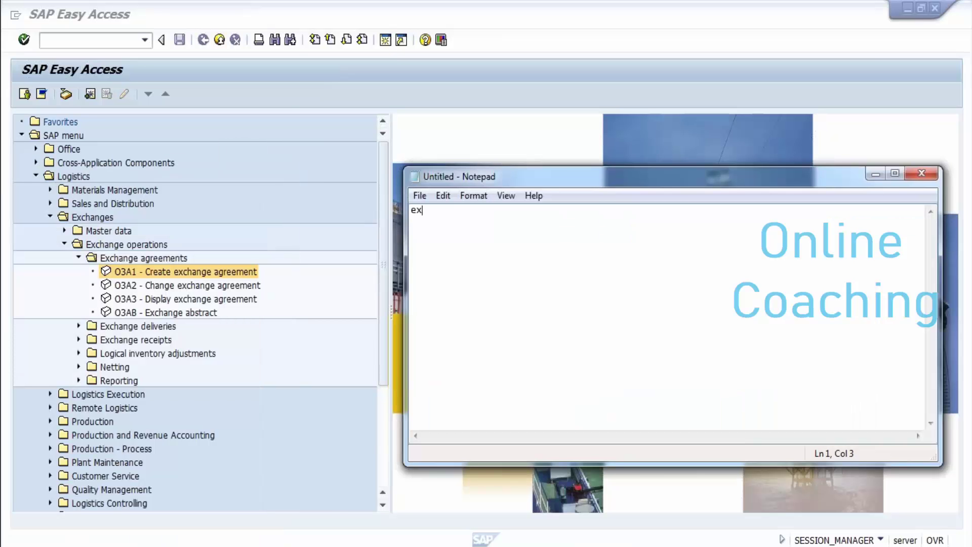
pyautogui.write('changes concept')
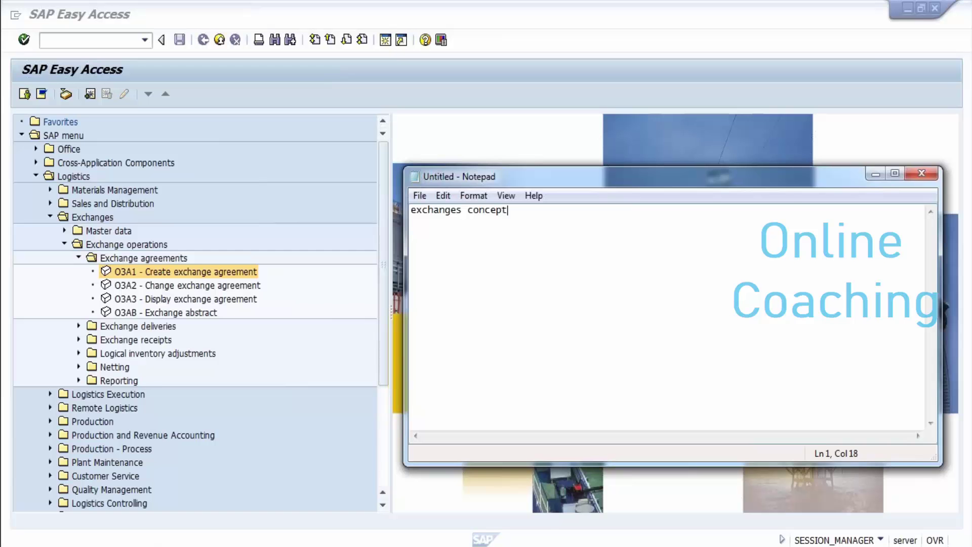
pyautogui.press('Return')
pyautogui.press('Return')
pyautogui.write('customer master / ve')
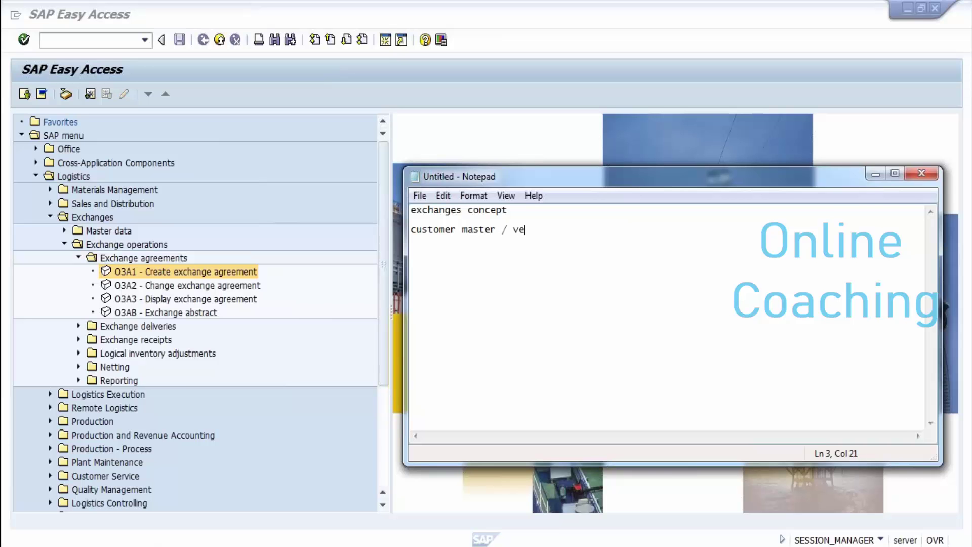
pyautogui.write('nodr')
pyautogui.press('BackSpace')
pyautogui.press('BackSpace')
pyautogui.press('BackSpace')
pyautogui.press('BackSpace')
pyautogui.write('dor master linking')
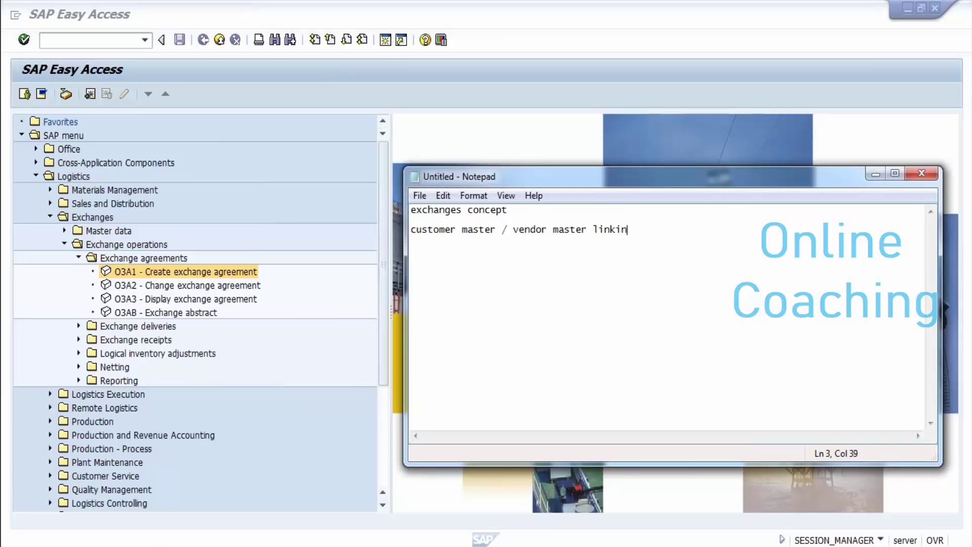
pyautogui.press('Return')
pyautogui.press('Return')
# Step: Add 'exchange agreement creation', 'exchange agreement types?', 'evergreen type?', then minimise Notepad
pyautogui.write('exchange agreement')
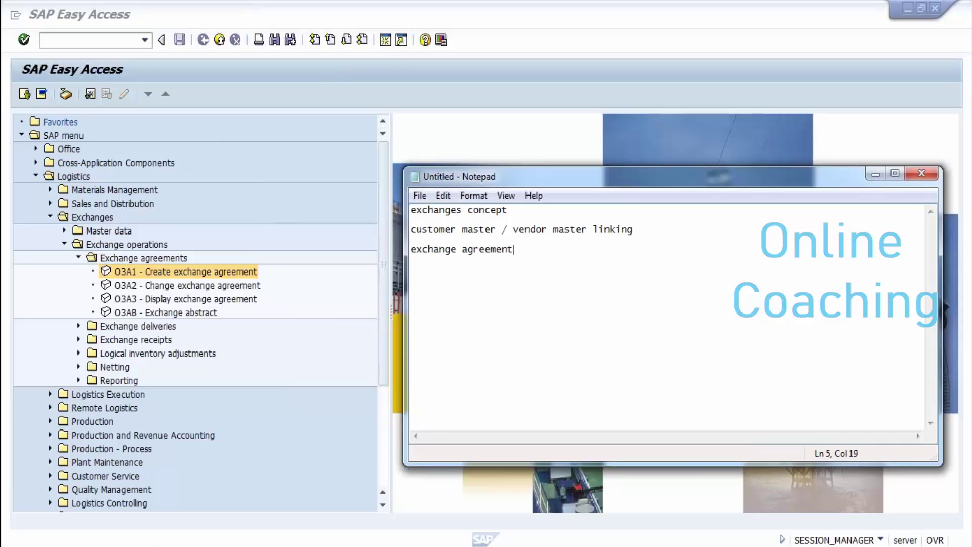
pyautogui.write(' creation')
pyautogui.press('Return')
pyautogui.press('Return')
pyautogui.write('exchang')
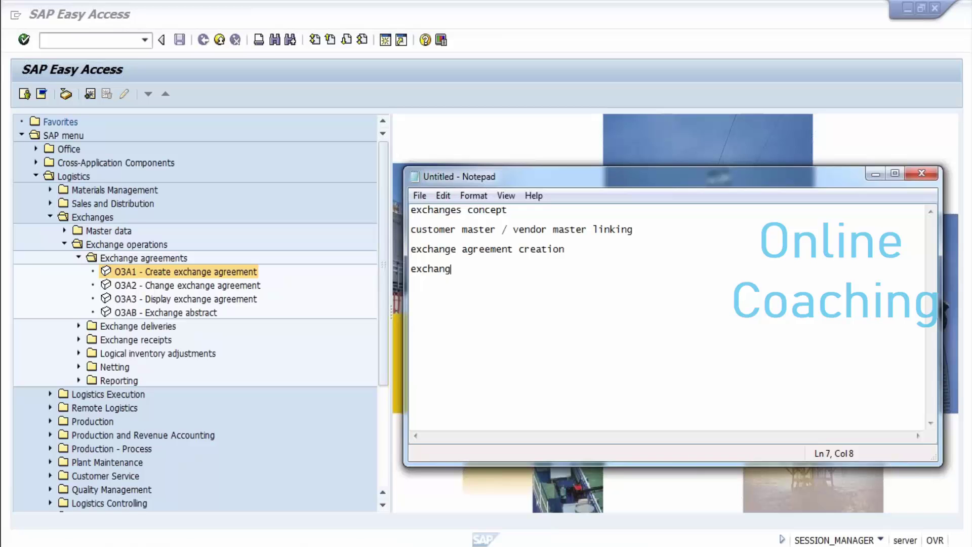
pyautogui.write('e agreement ty')
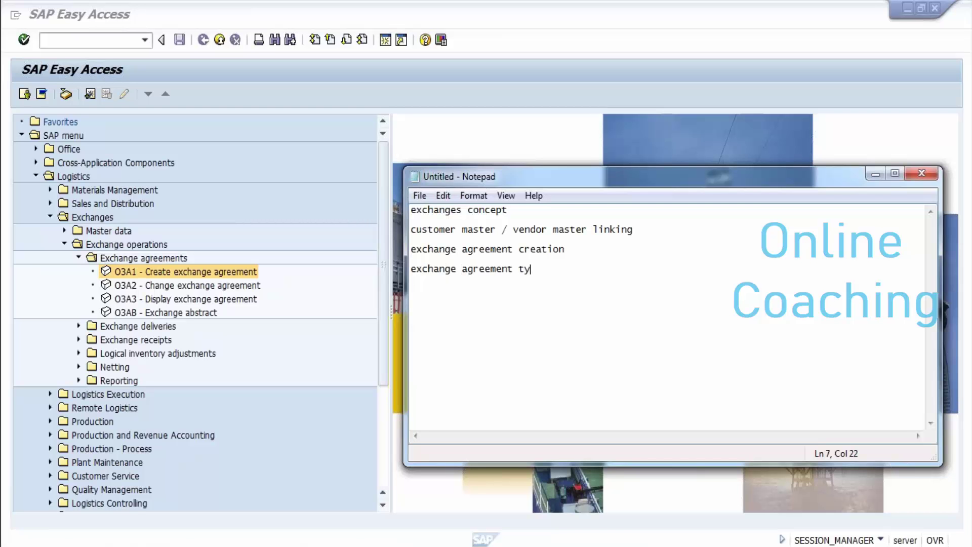
pyautogui.write('pes?')
pyautogui.press('Return')
pyautogui.press('Return')
pyautogui.write('evergreen ty')
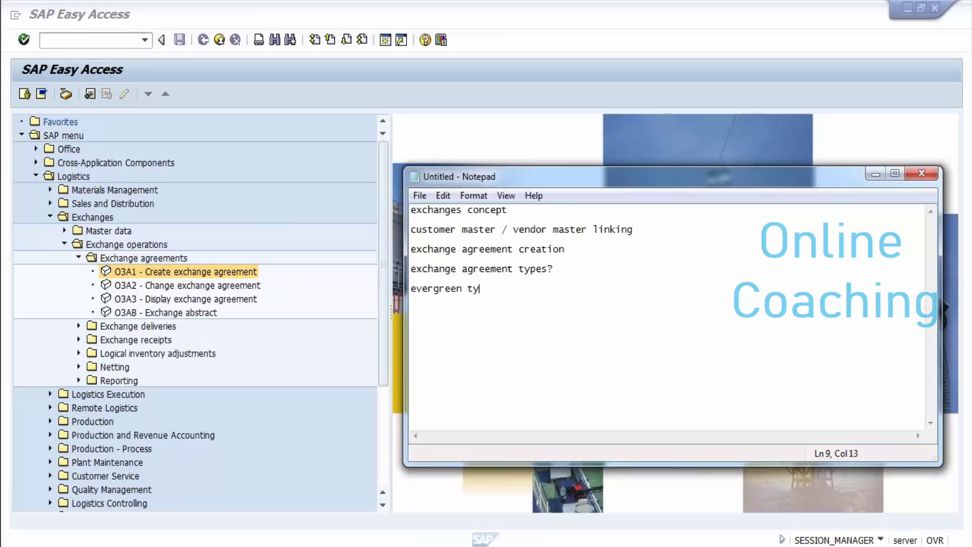
pyautogui.write('pe?')
pyautogui.press('Return')
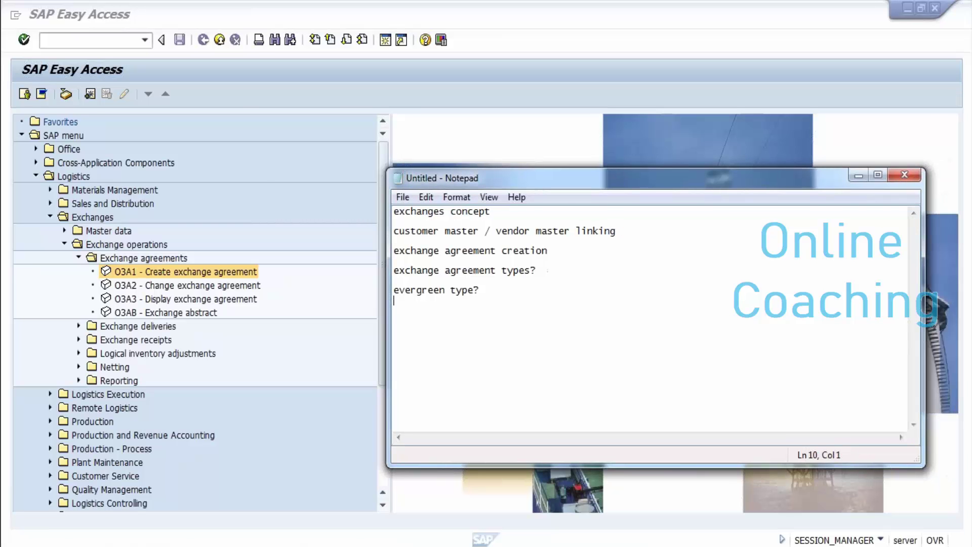
pyautogui.moveTo(719, 171); pyautogui.dragTo(645, 151)
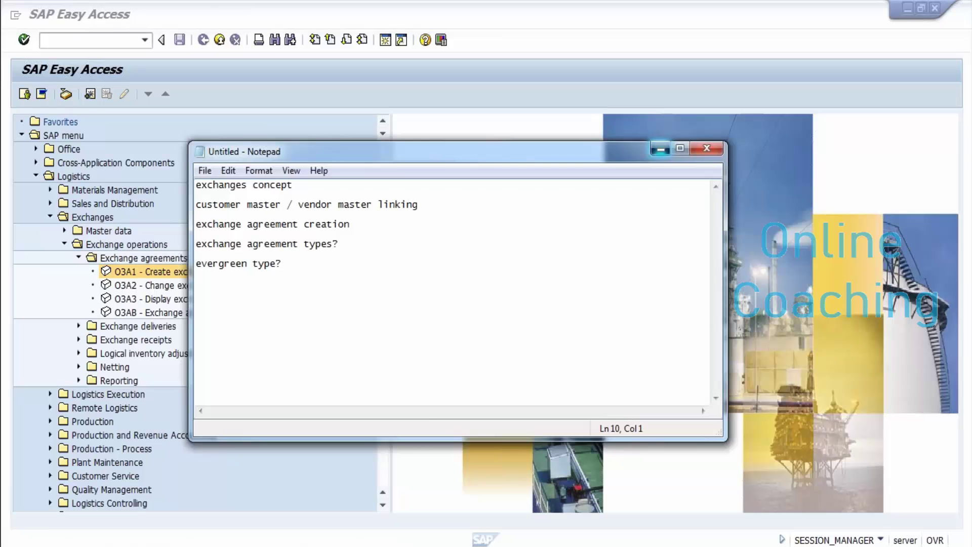
pyautogui.click(660, 148)
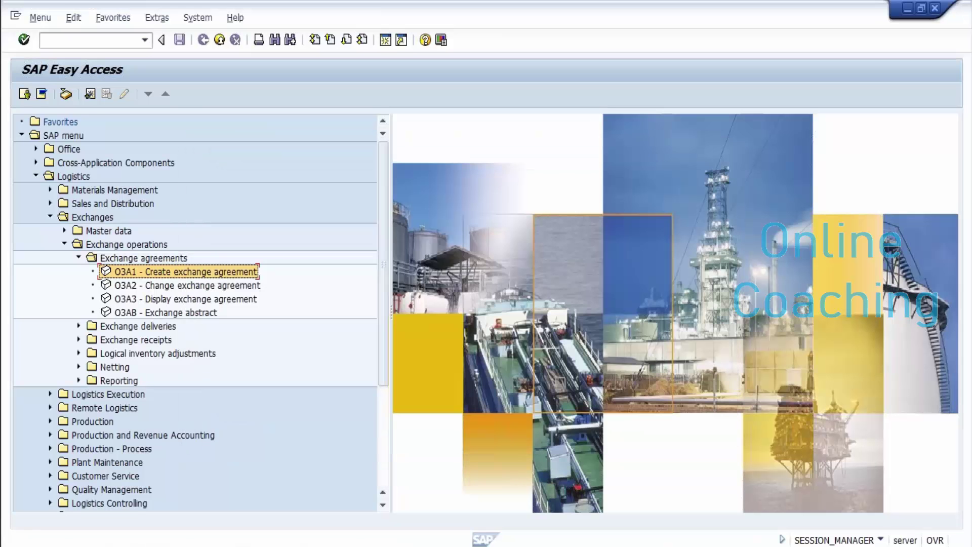
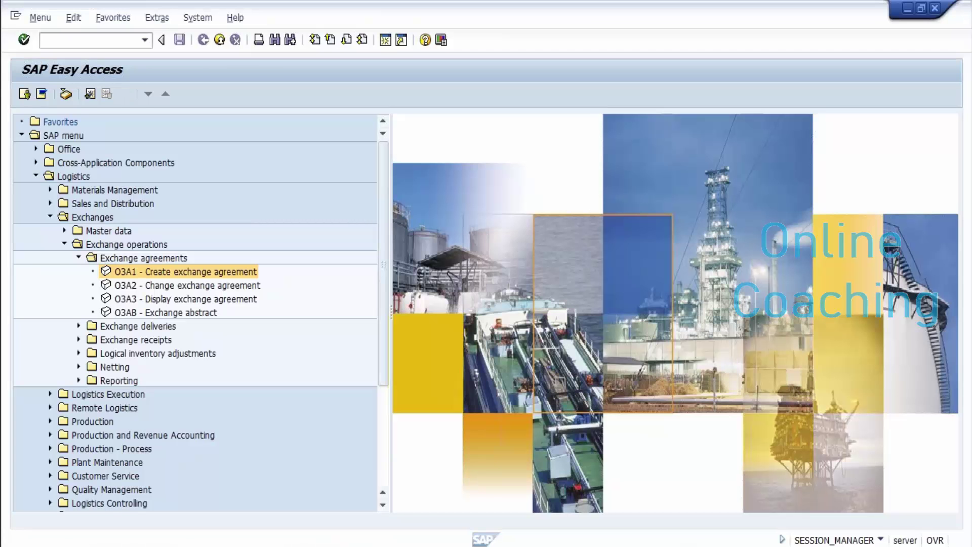
# Step: In O3A2, load exchange agreement 100073, checking the number in the Notepad notes first
pyautogui.doubleClick(187, 285)
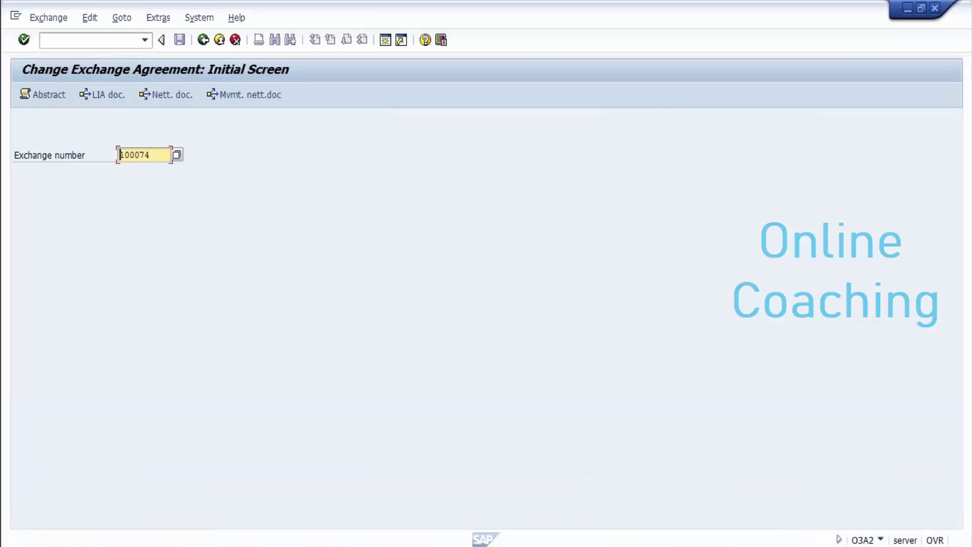
pyautogui.moveTo(328, 546)
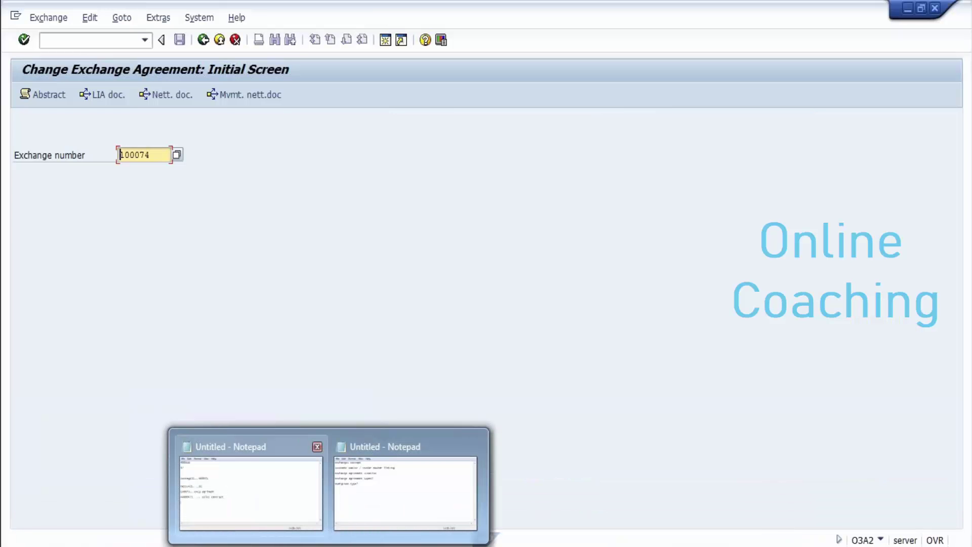
pyautogui.click(250, 489)
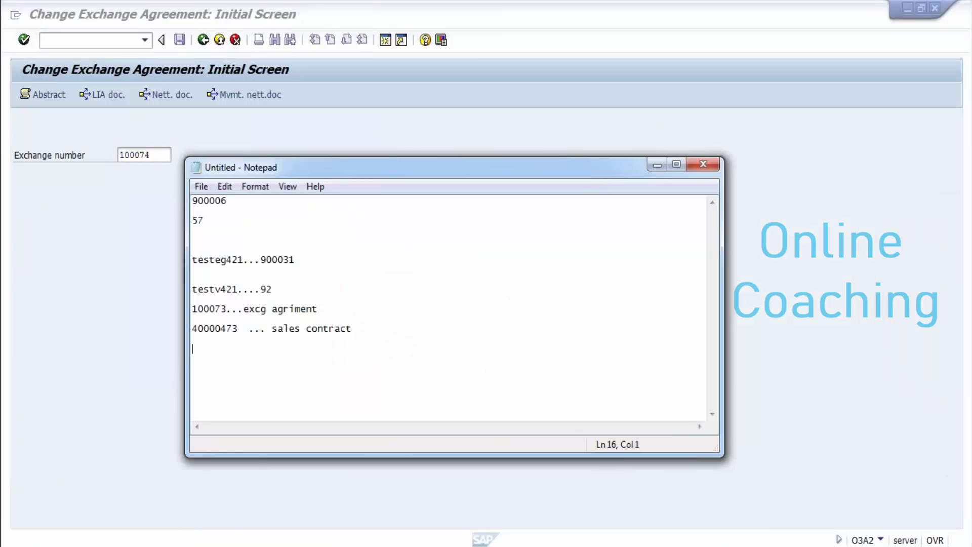
pyautogui.hotkey('alt', 'Tab')
pyautogui.click(151, 154)
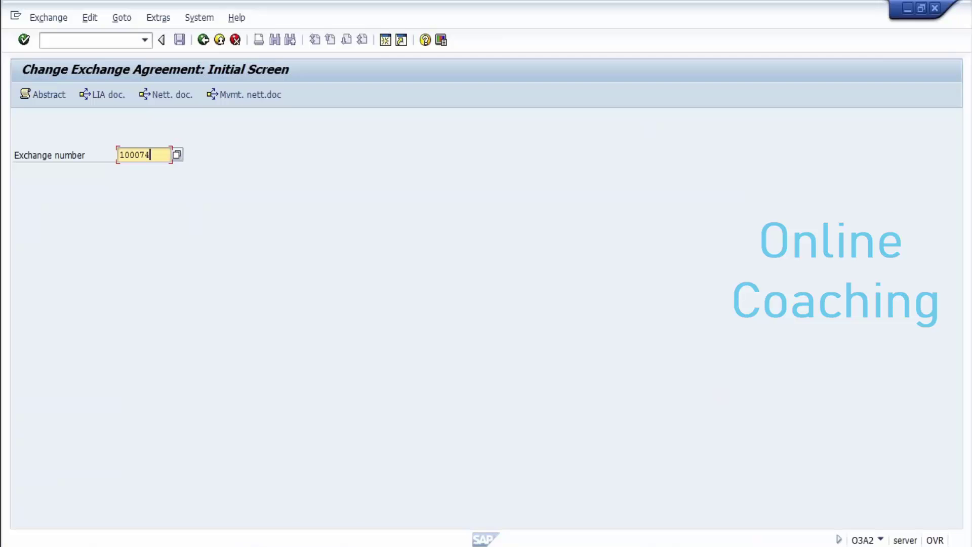
pyautogui.press('BackSpace')
pyautogui.write('3')
pyautogui.press('Return')
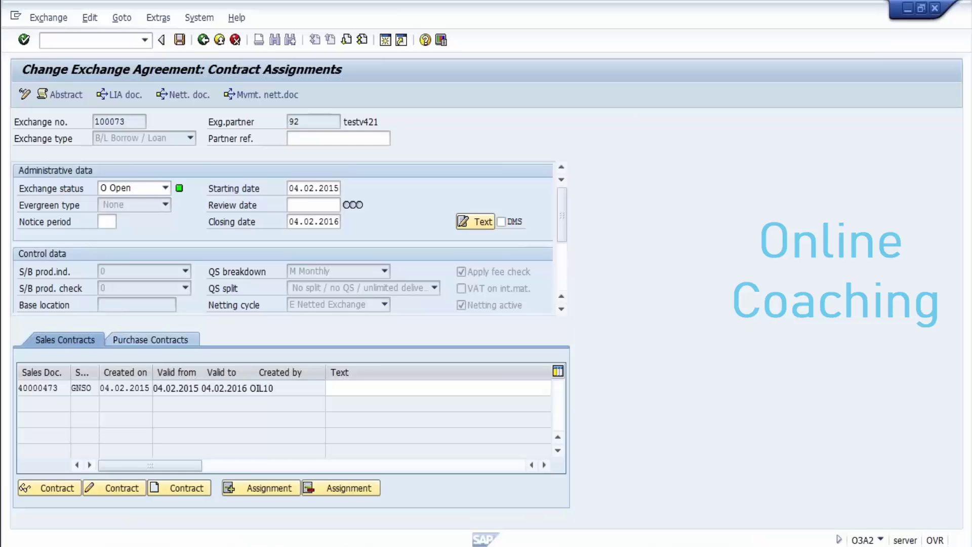
# Step: From the Purchase Contracts tab, create an MK contract with purchasing group GPU
pyautogui.click(151, 339)
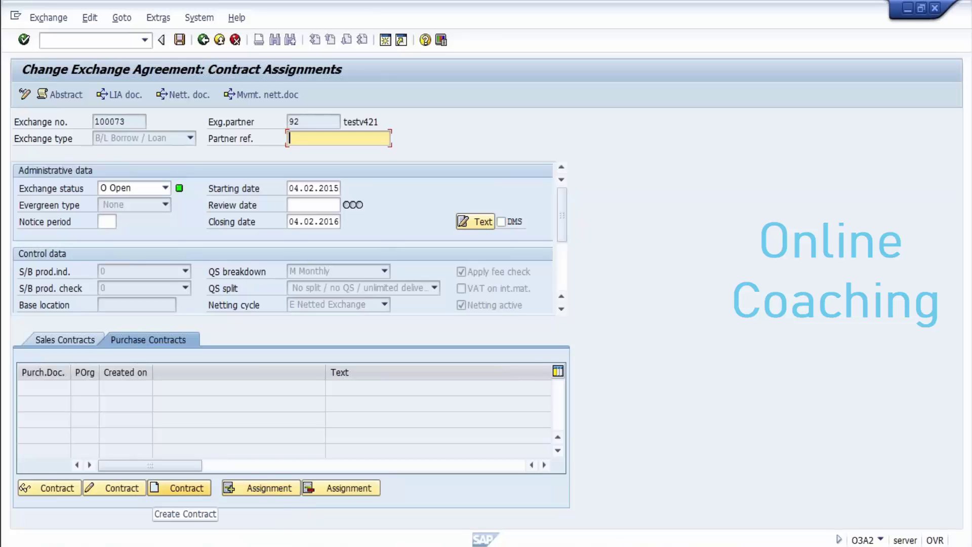
pyautogui.click(179, 487)
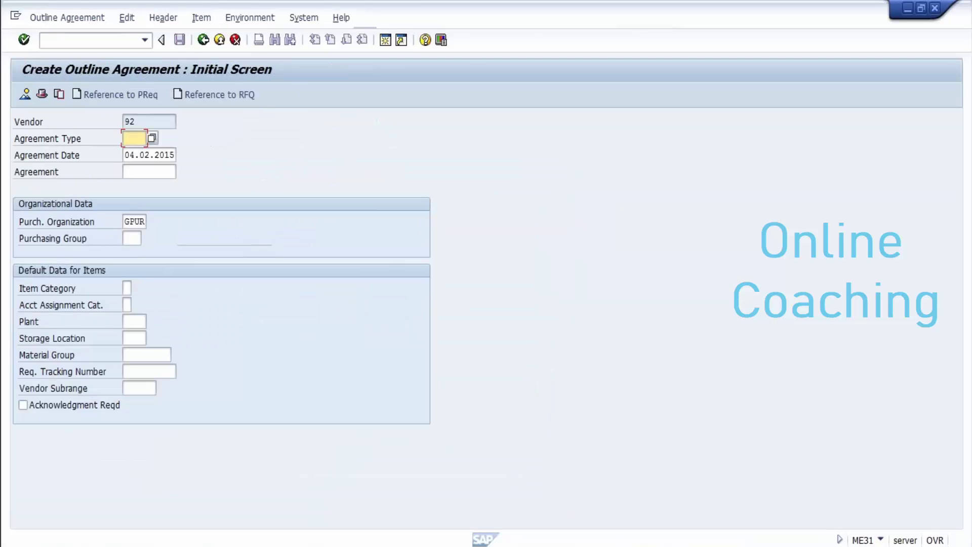
pyautogui.write('mk')
pyautogui.press('Return')
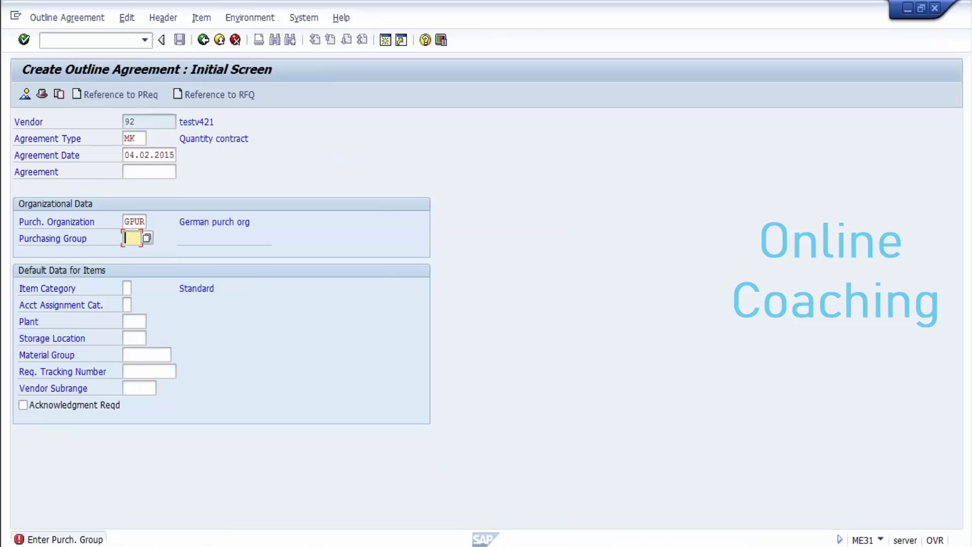
pyautogui.write('gpu')
pyautogui.press('Return')
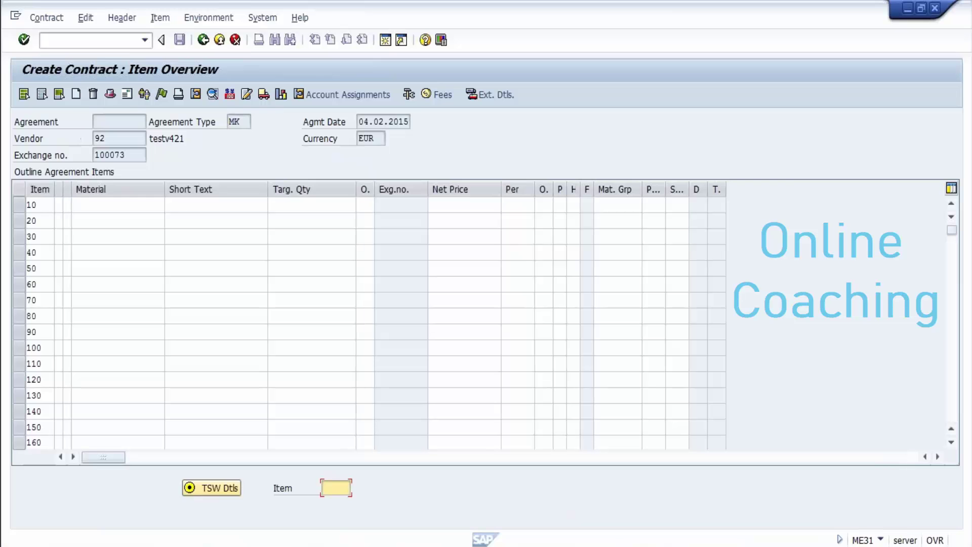
# Step: Enter item 10 as REGULAR-00, target quantity 5000, net order price 5 EUR
pyautogui.click(117, 205)
pyautogui.write('re')
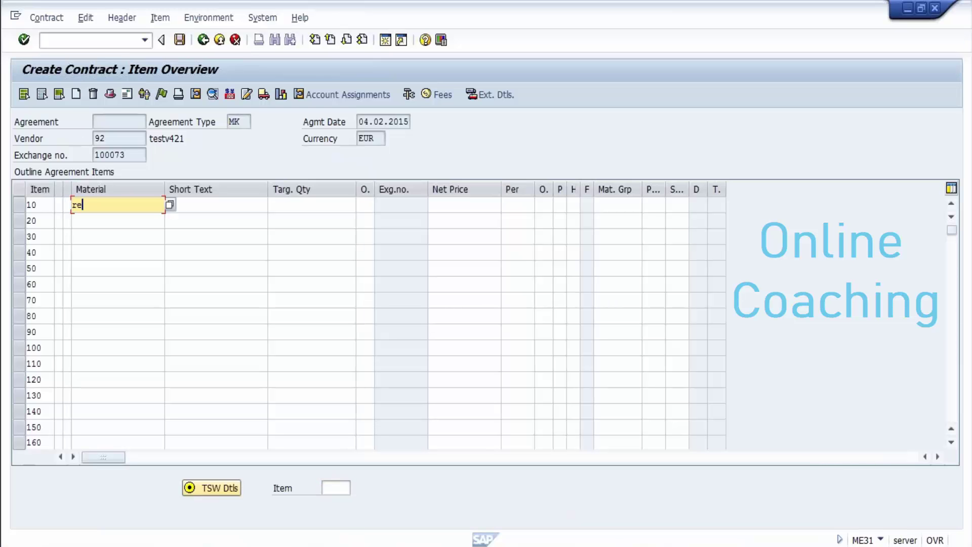
pyautogui.write('gular-00')
pyautogui.press('Return')
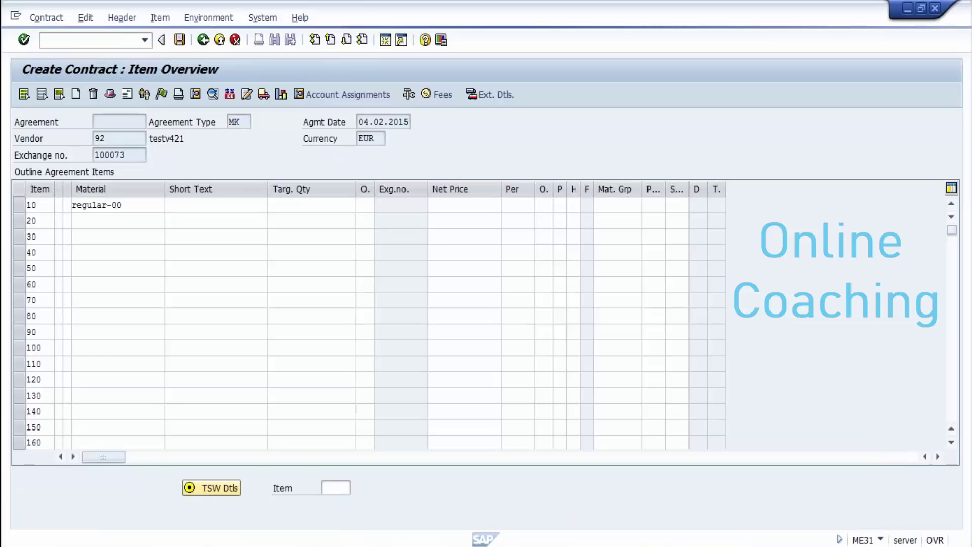
pyautogui.write('5000')
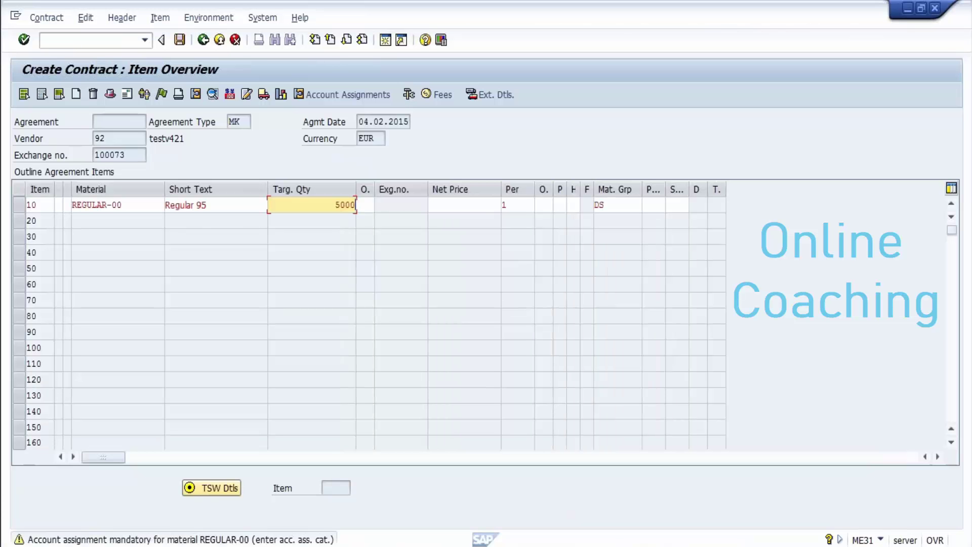
pyautogui.press('Return')
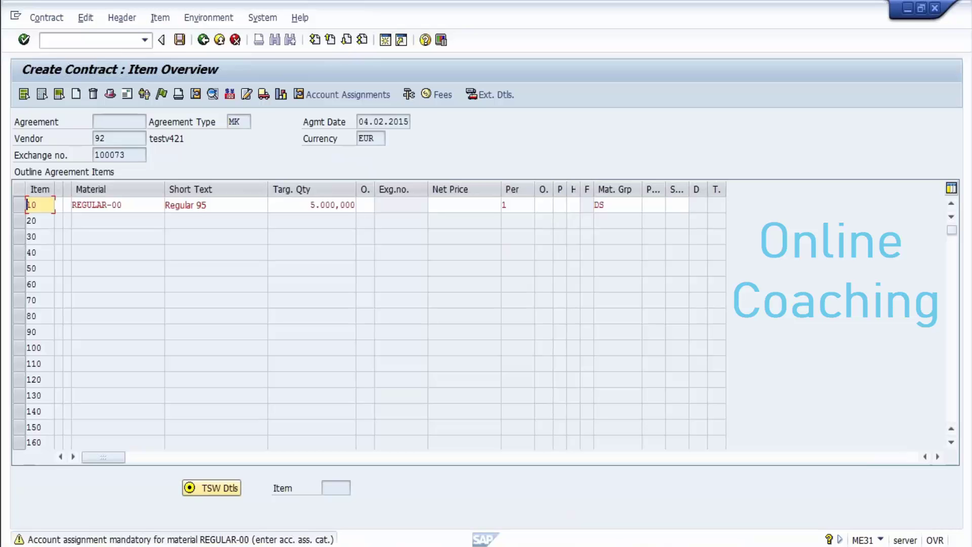
pyautogui.press('Return')
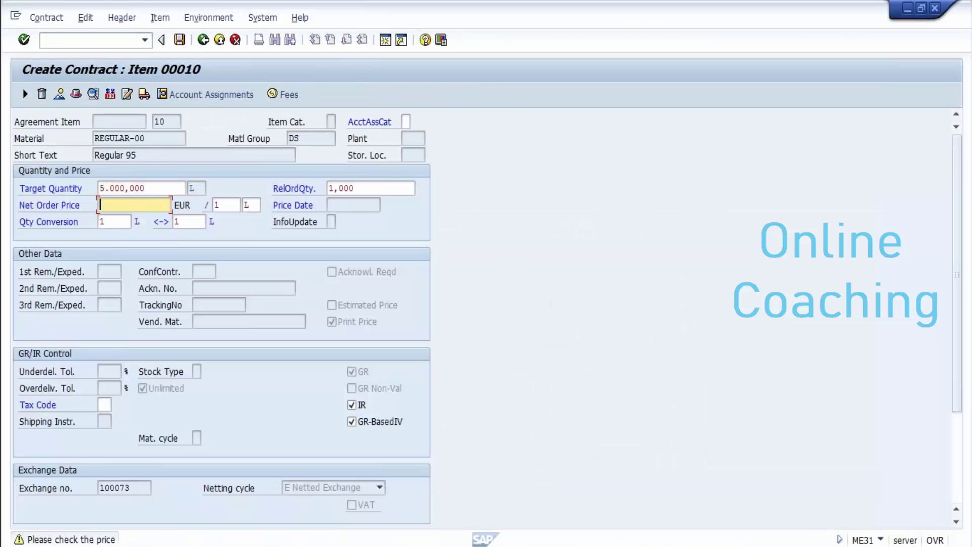
pyautogui.write('5')
pyautogui.press('Return')
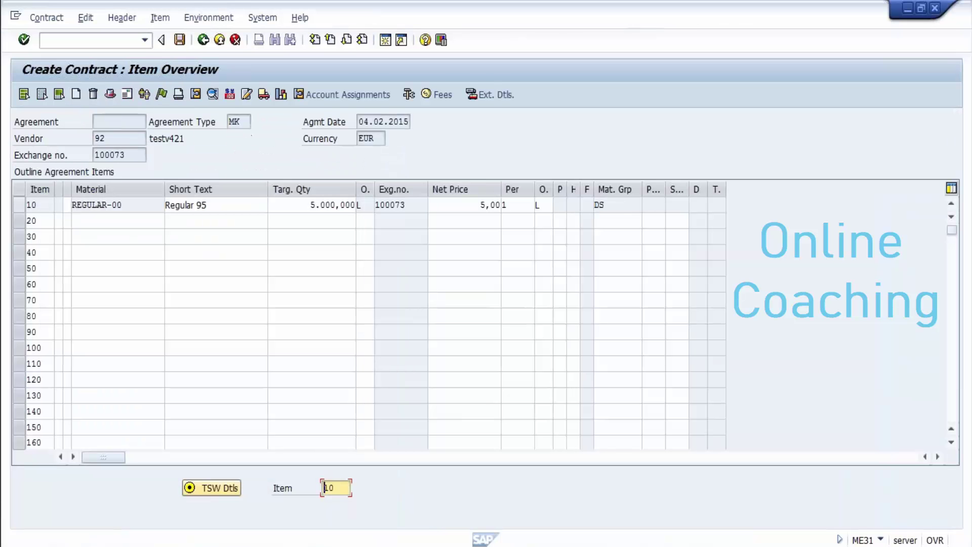
pyautogui.click(18, 204)
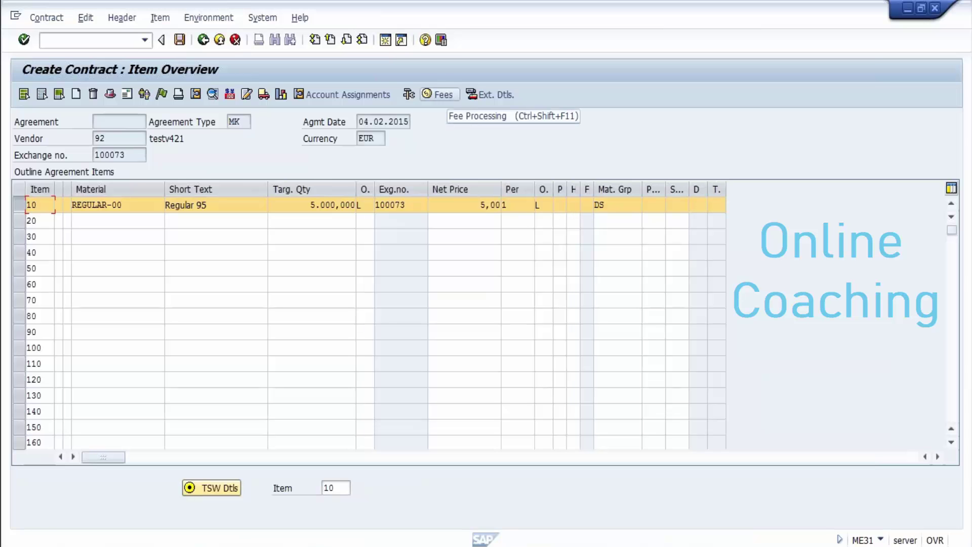
# Step: Add a LOCN location fee of 3 EUR to item 10 and save the contract
pyautogui.click(438, 94)
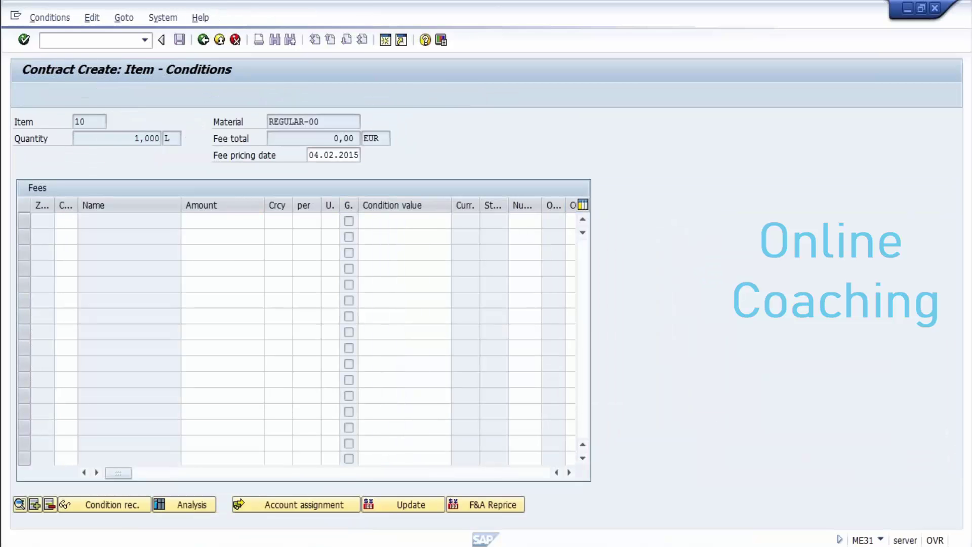
pyautogui.press('F4')
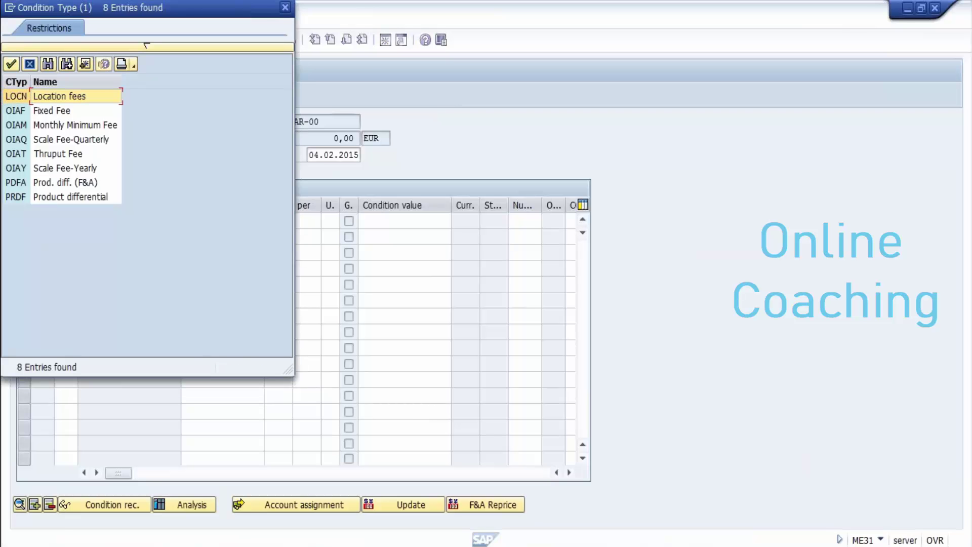
pyautogui.press('Return')
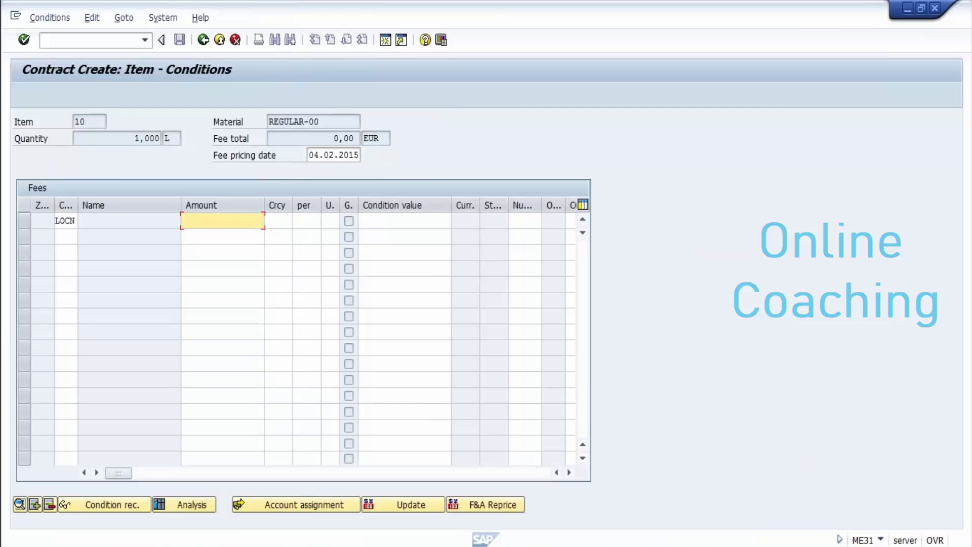
pyautogui.write('3')
pyautogui.press('Return')
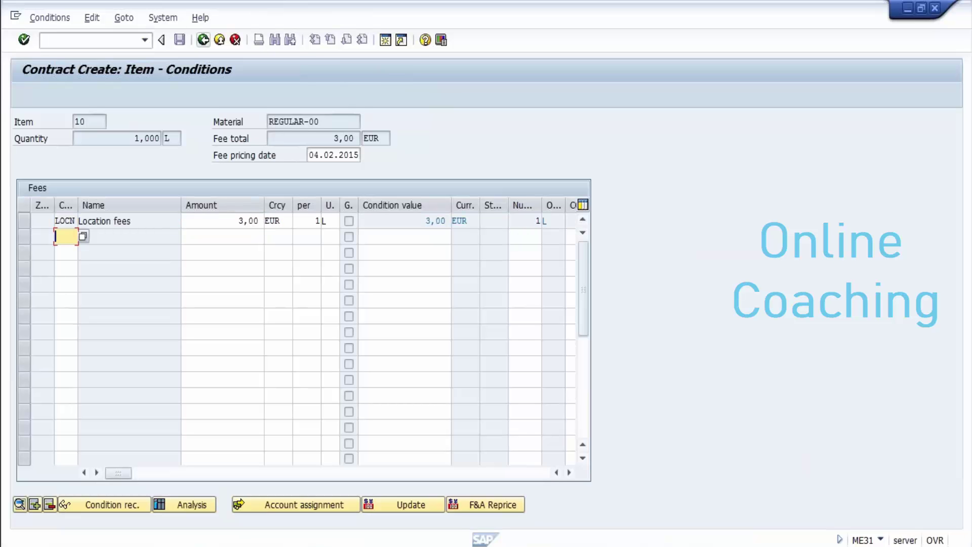
pyautogui.click(203, 40)
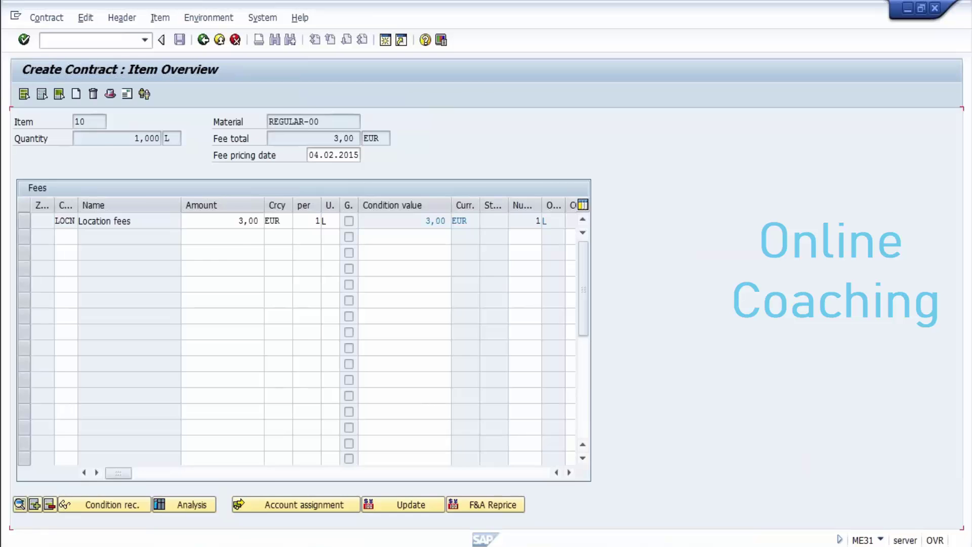
pyautogui.press('Return')
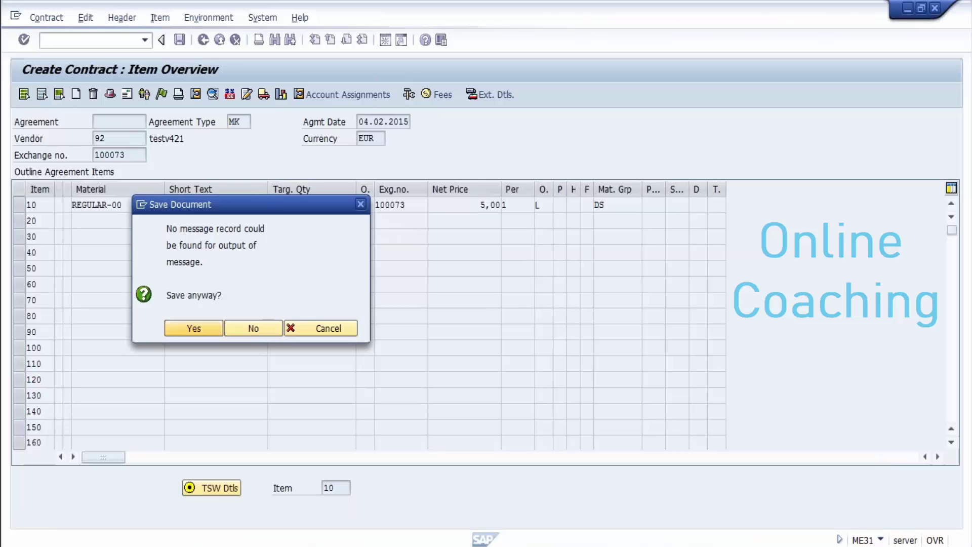
pyautogui.press('Return')
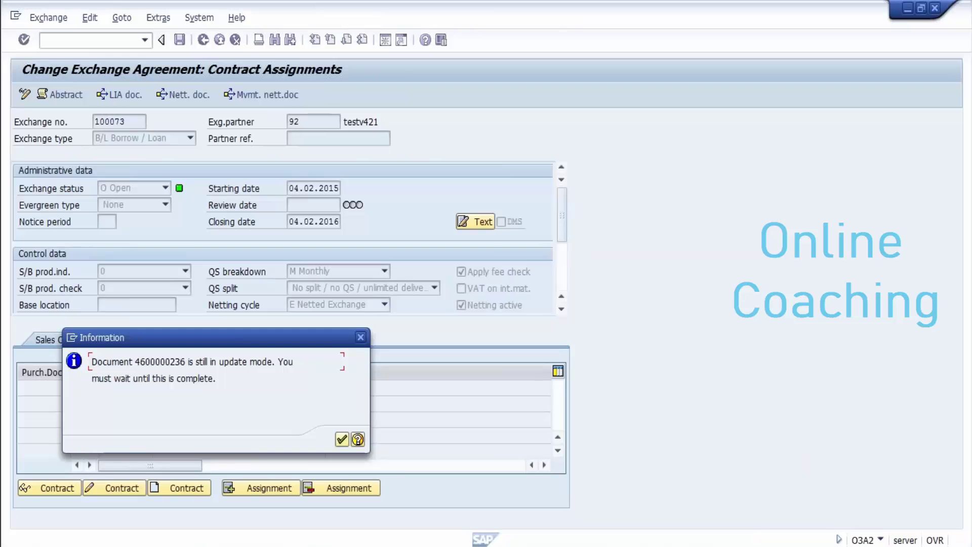
pyautogui.click(185, 362)
pyautogui.hotkey('shift', 'Left')
pyautogui.hotkey('shift', 'Left')
pyautogui.hotkey('shift', 'Left')
pyautogui.hotkey('shift', 'Left')
pyautogui.hotkey('shift', 'Left')
pyautogui.hotkey('shift', 'Left')
pyautogui.hotkey('shift', 'Left')
pyautogui.hotkey('shift', 'Left')
pyautogui.hotkey('shift', 'Left')
pyautogui.hotkey('shift', 'Left')
pyautogui.hotkey('ctrl', 'c')
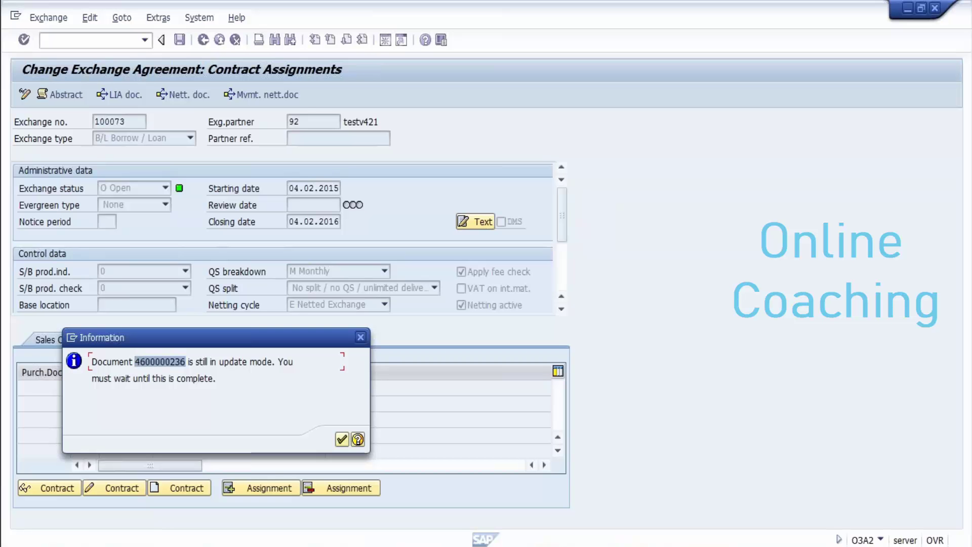
pyautogui.press('Left')
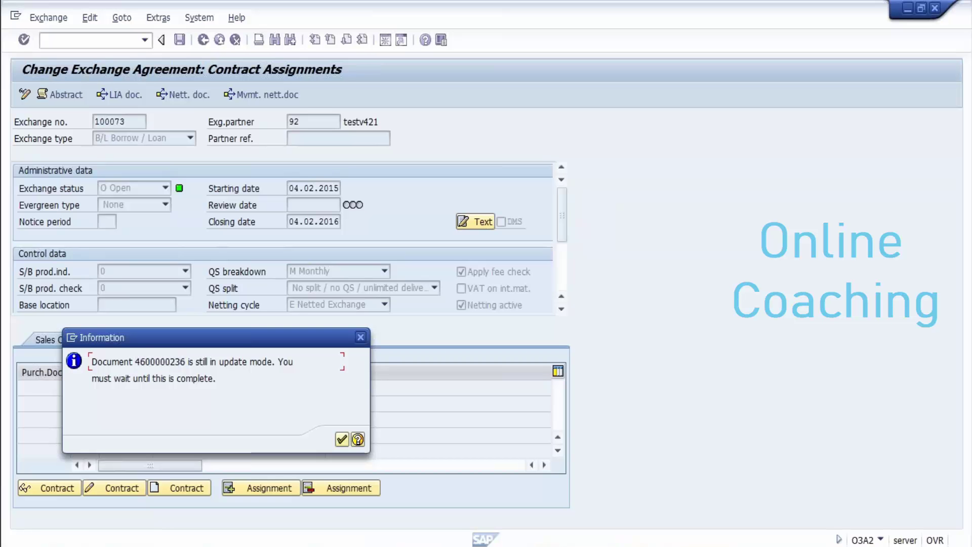
pyautogui.click(342, 439)
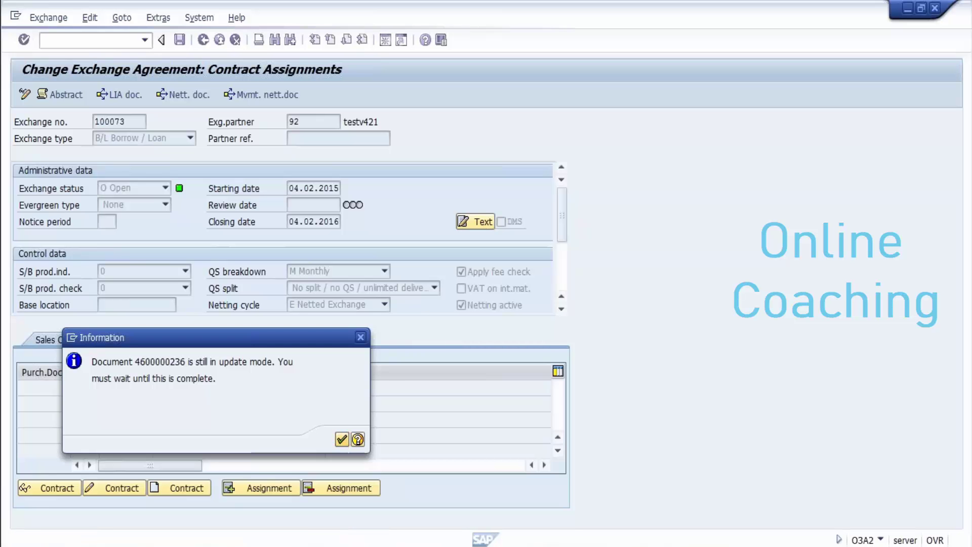
pyautogui.press('Return')
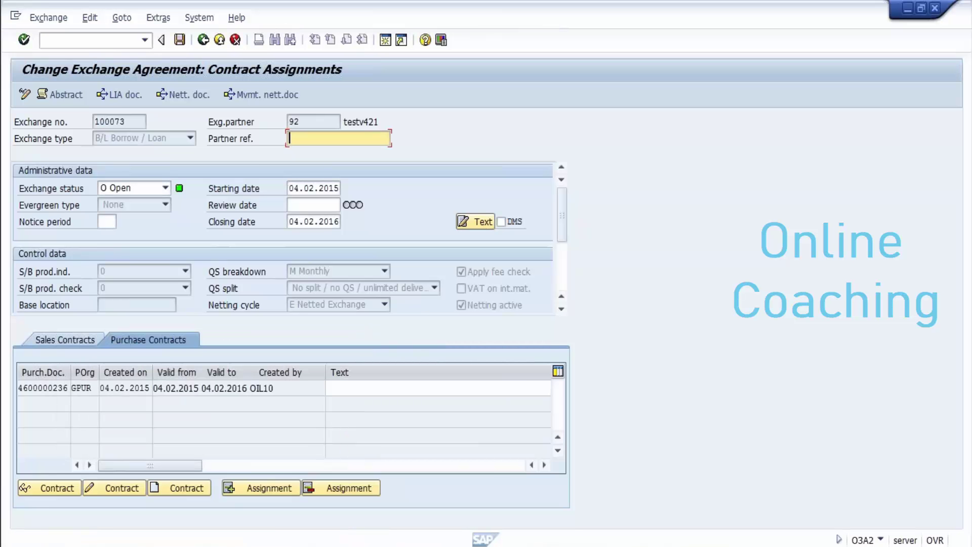
pyautogui.moveTo(328, 542)
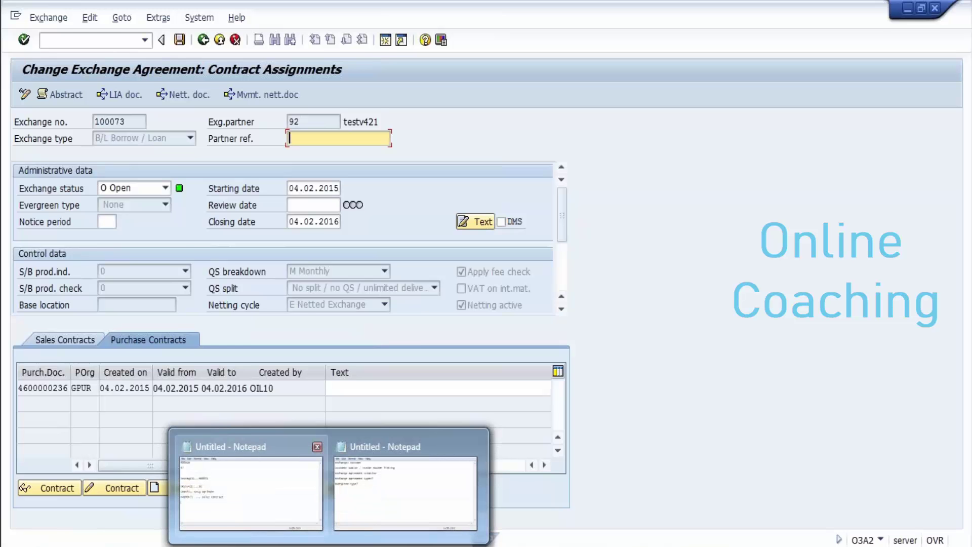
pyautogui.click(251, 486)
pyautogui.hotkey('ctrl', 'v')
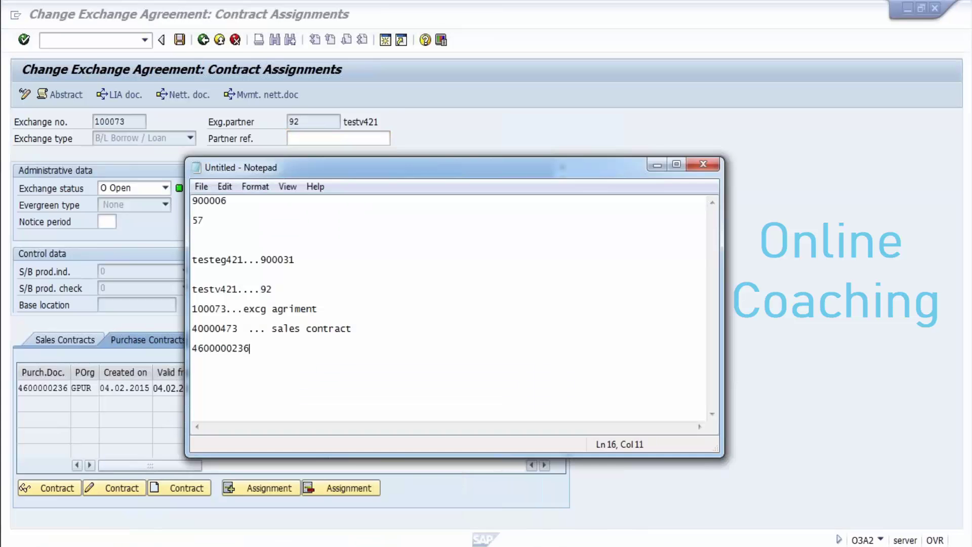
pyautogui.write('... pur contract')
pyautogui.press('Return')
pyautogui.press('Return')
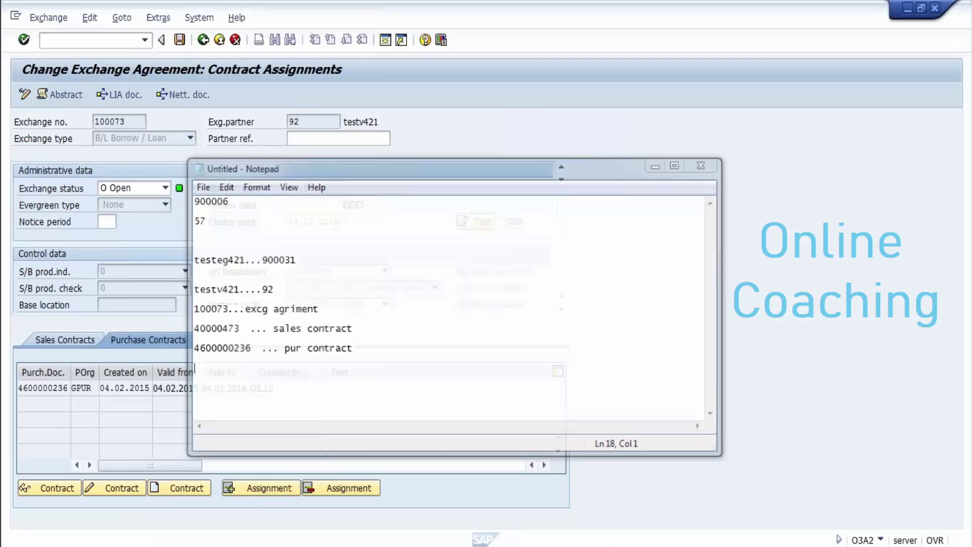
pyautogui.click(656, 164)
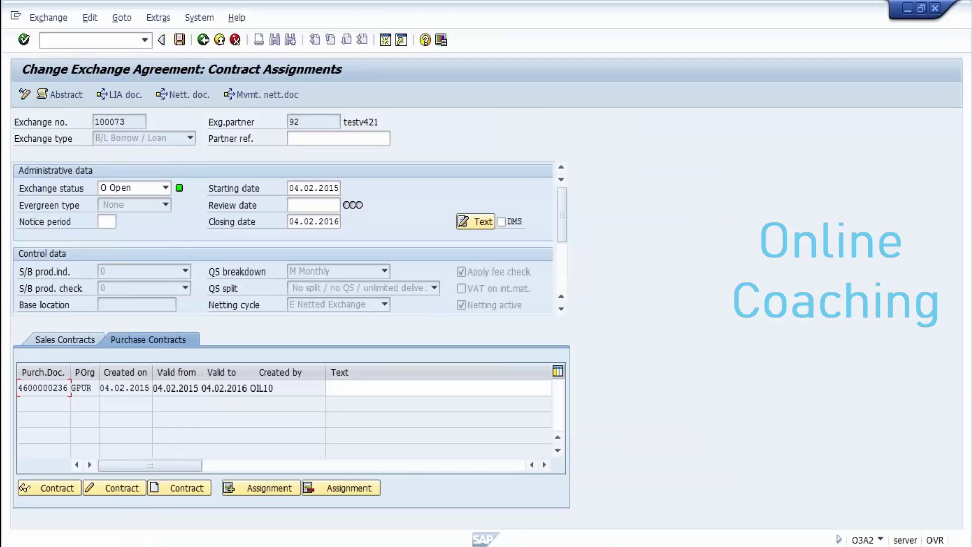
pyautogui.click(120, 388)
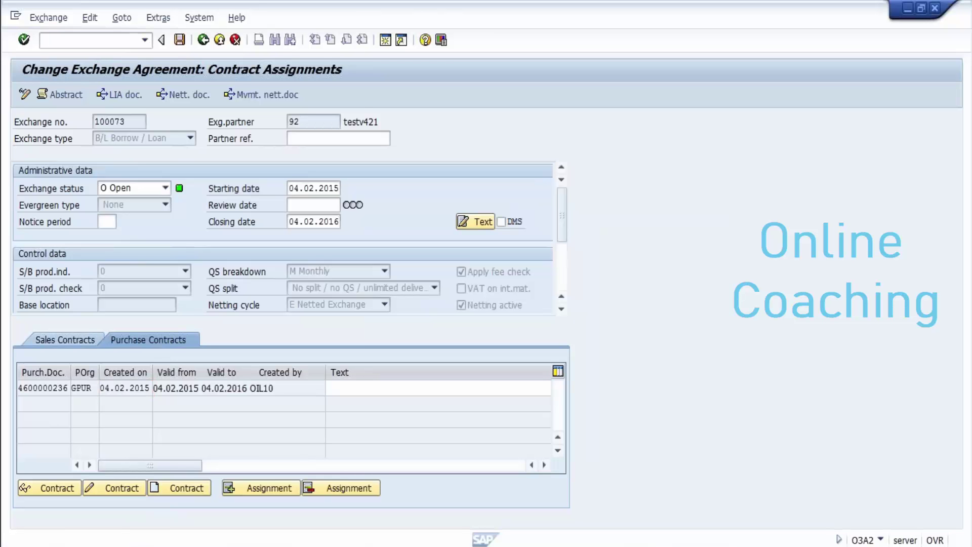
pyautogui.press('Return')
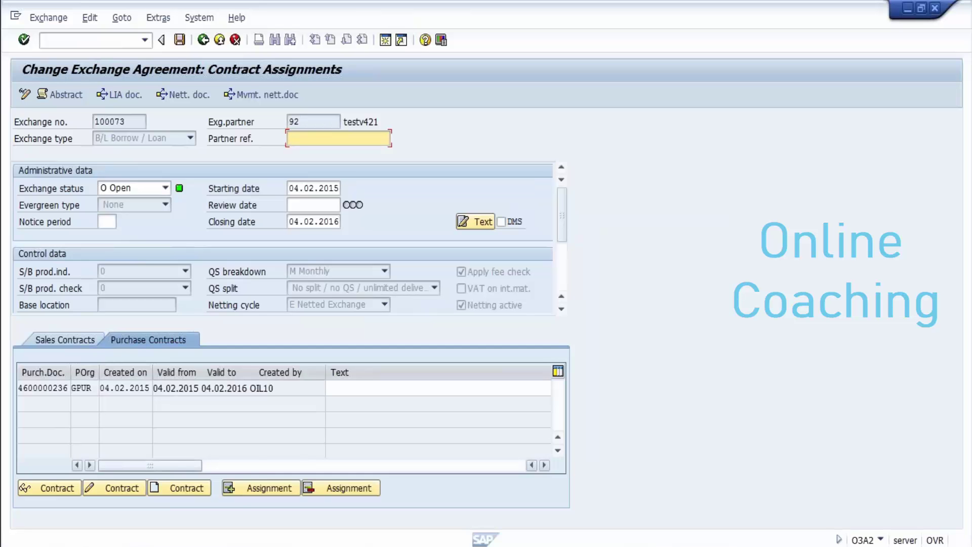
pyautogui.moveTo(416, 545)
pyautogui.click(494, 486)
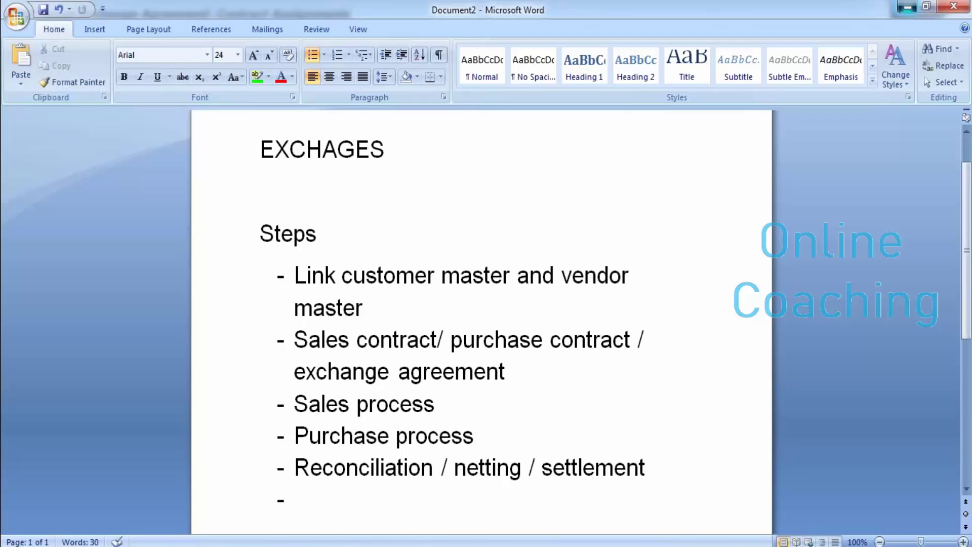
pyautogui.click(907, 7)
pyautogui.moveTo(327, 544)
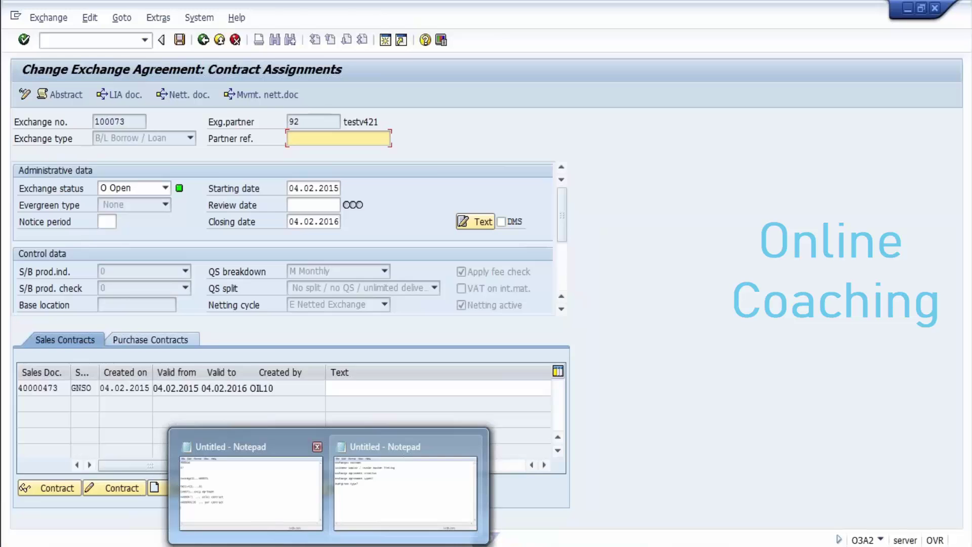
# Step: Copy sales contract number 40000473 from the Notepad notes
pyautogui.click(251, 489)
pyautogui.click(657, 165)
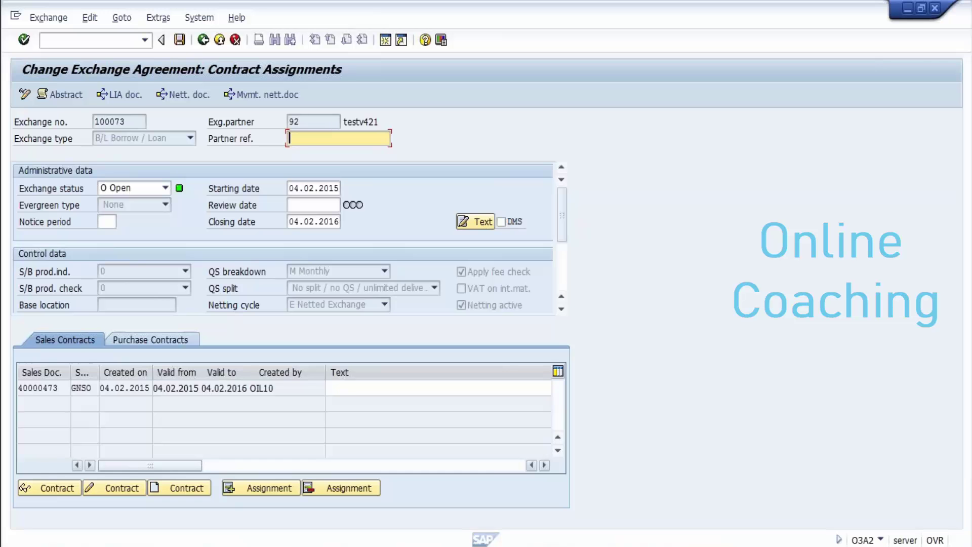
pyautogui.moveTo(329, 544)
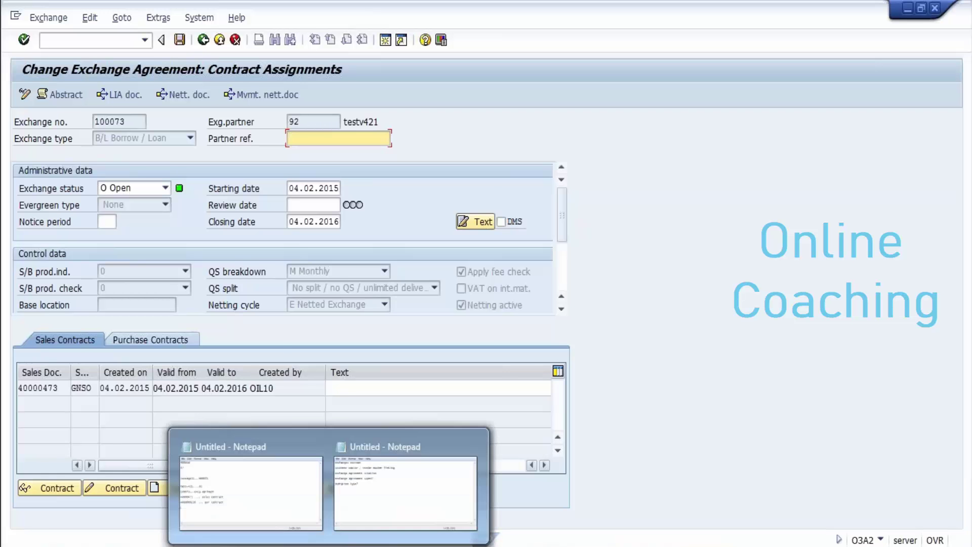
pyautogui.click(245, 474)
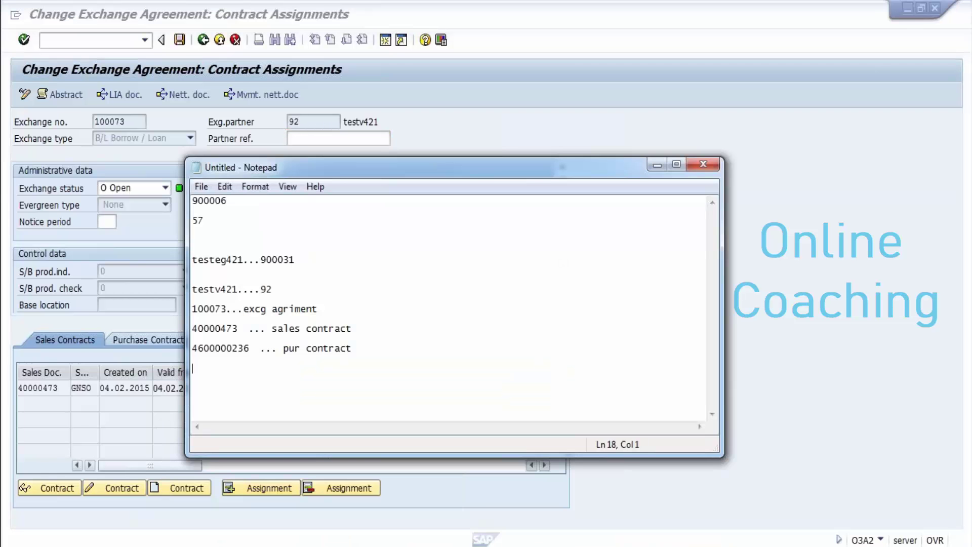
pyautogui.click(238, 328)
pyautogui.moveTo(238, 329); pyautogui.dragTo(198, 329)
pyautogui.click(238, 328)
pyautogui.moveTo(238, 328); pyautogui.dragTo(193, 328)
pyautogui.hotkey('ctrl', 'c')
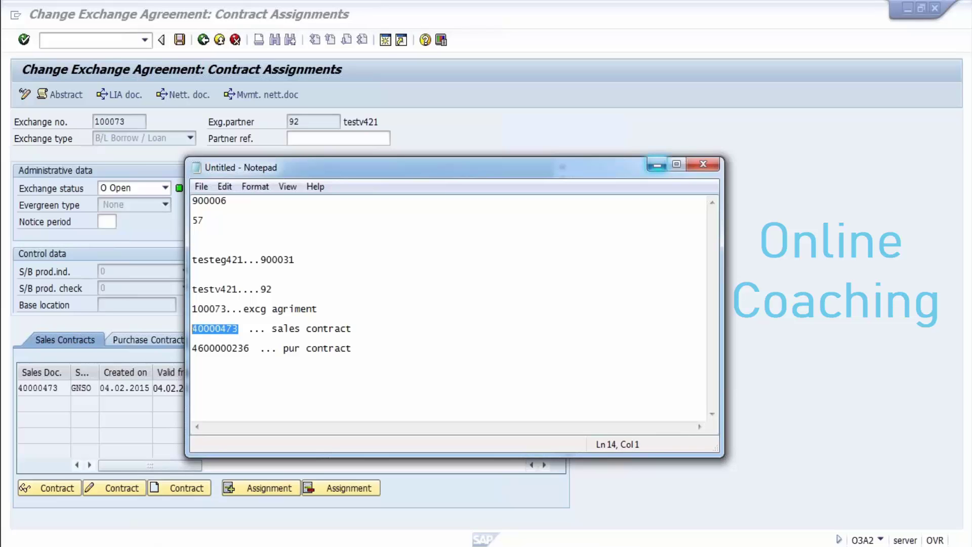
pyautogui.click(656, 165)
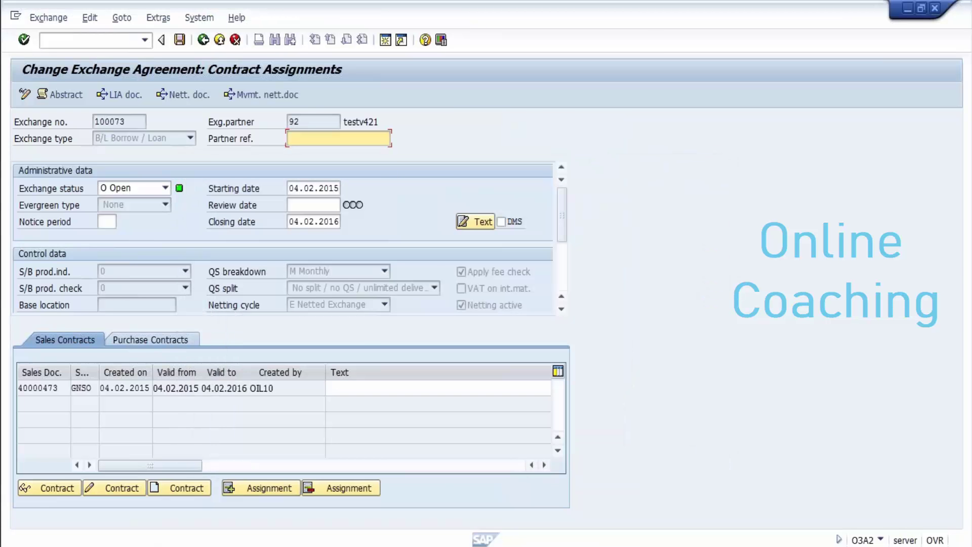
# Step: In VA01, create a ZOIL order referencing contract 40000473 and clear item 10's proposed quantity
pyautogui.click(76, 39)
pyautogui.write('/n')
pyautogui.press('Return')
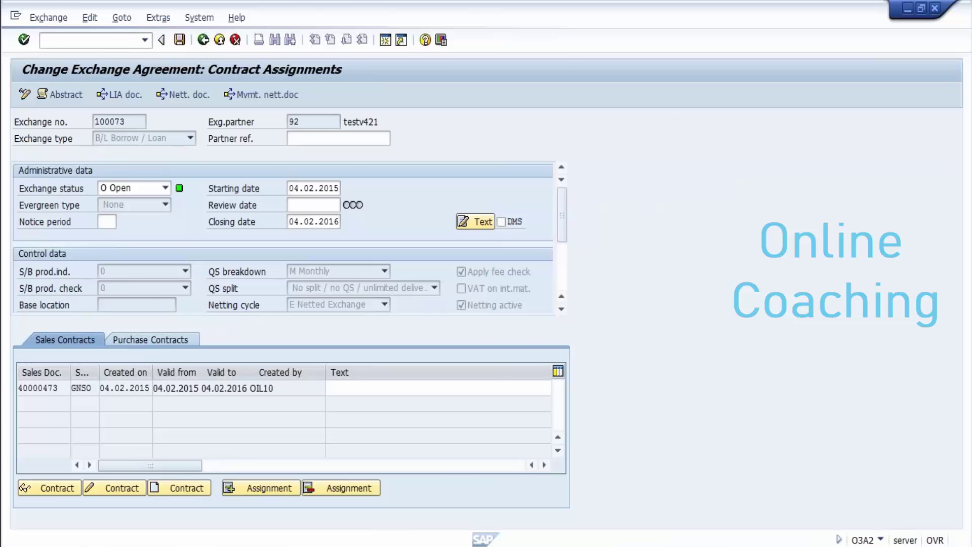
pyautogui.write('va01')
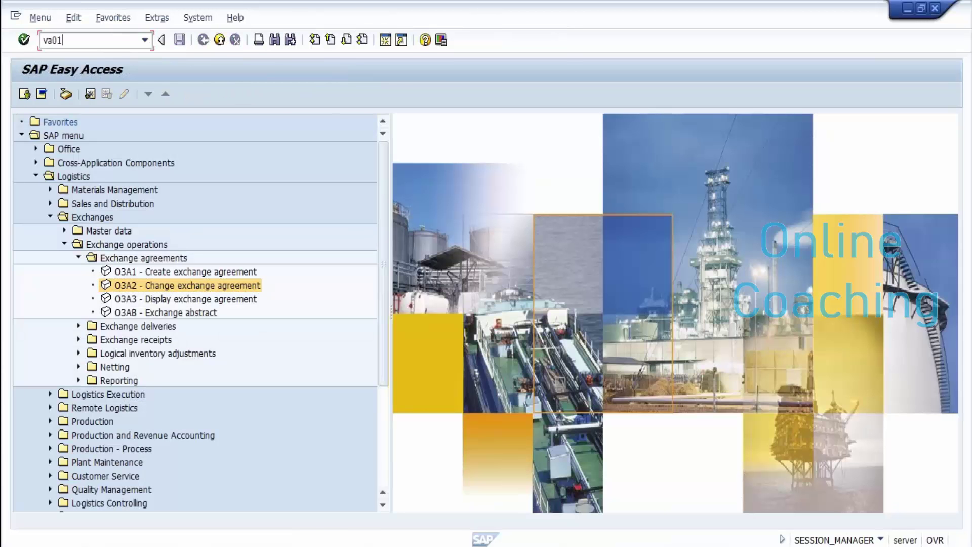
pyautogui.press('Return')
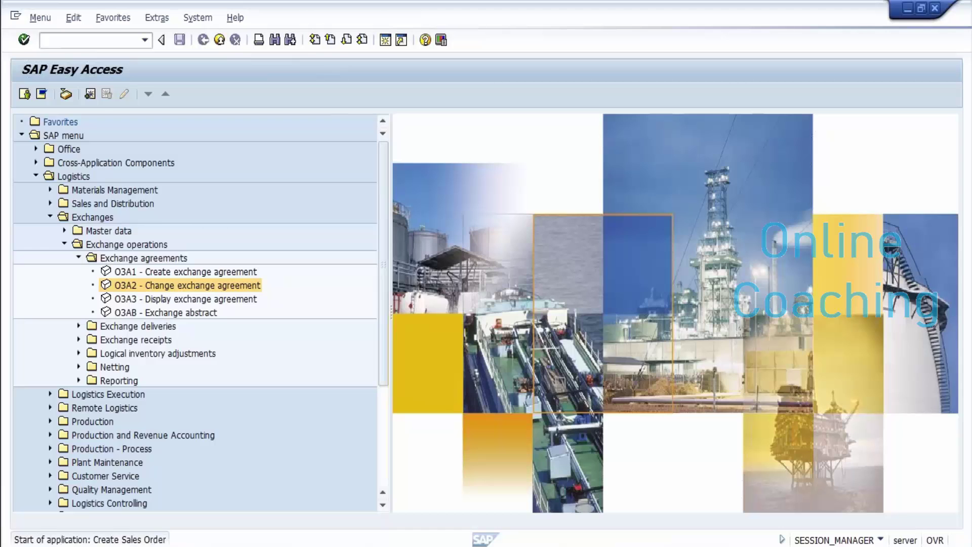
pyautogui.write('zoil')
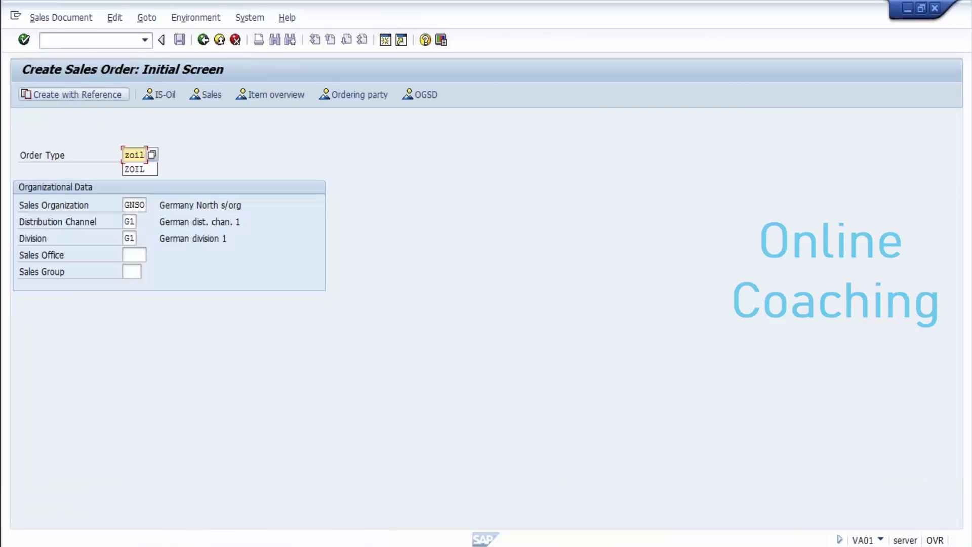
pyautogui.press('F8')
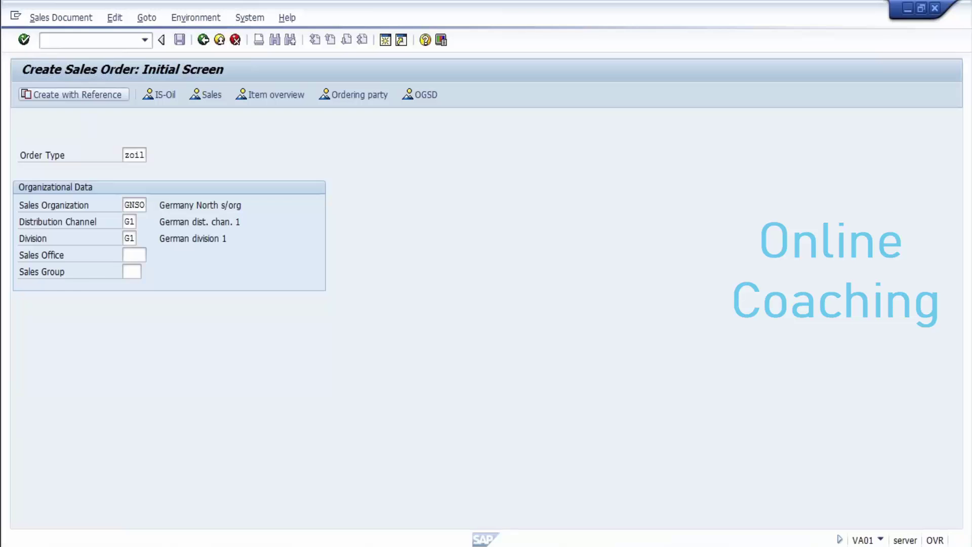
pyautogui.click(220, 245)
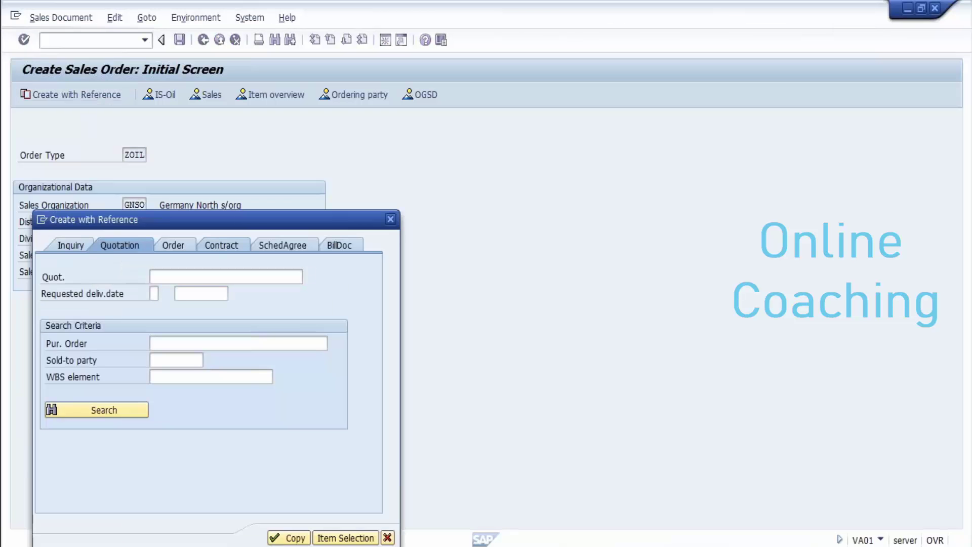
pyautogui.hotkey('ctrl', 'v')
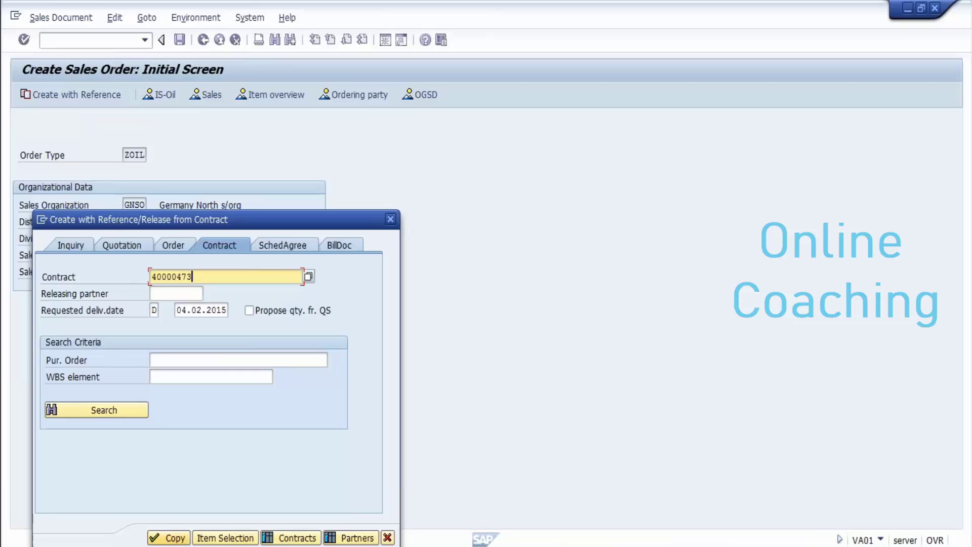
pyautogui.click(169, 537)
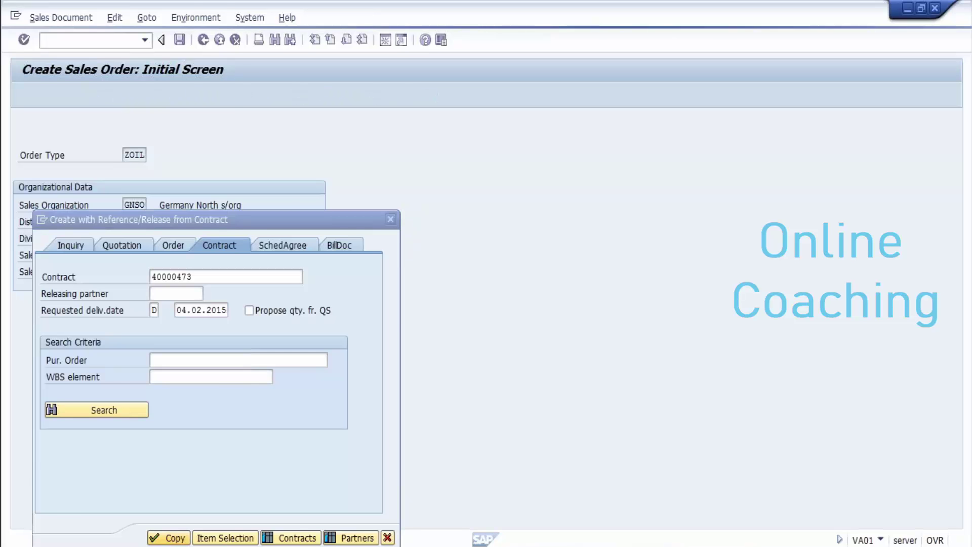
pyautogui.press('Delete')
pyautogui.press('Delete')
pyautogui.press('Delete')
pyautogui.press('Delete')
pyautogui.press('Delete')
pyautogui.press('Delete')
pyautogui.press('Delete')
pyautogui.press('Delete')
pyautogui.press('Delete')
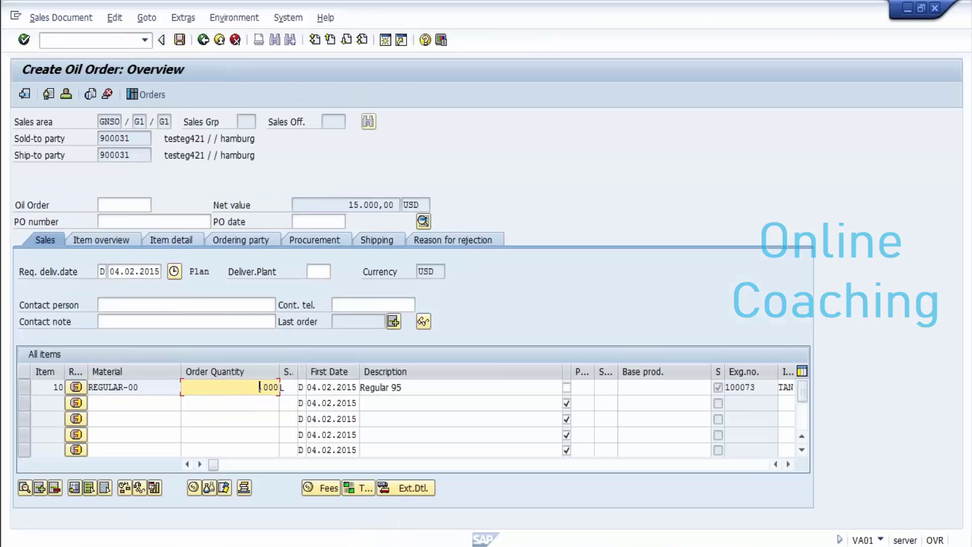
# Step: Set the order quantity to 500 L and the PO number to 6543
pyautogui.write('500')
pyautogui.press('Return')
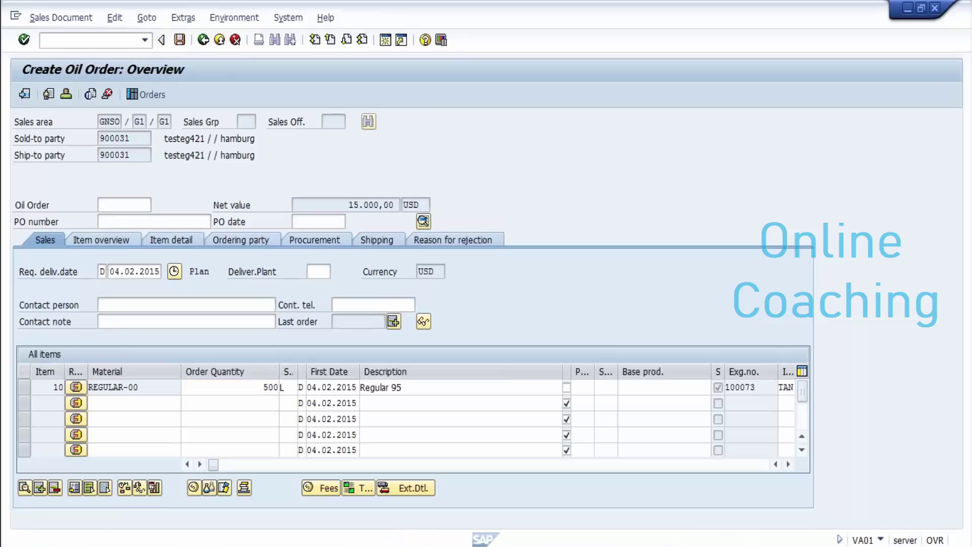
pyautogui.click(152, 222)
pyautogui.write('654')
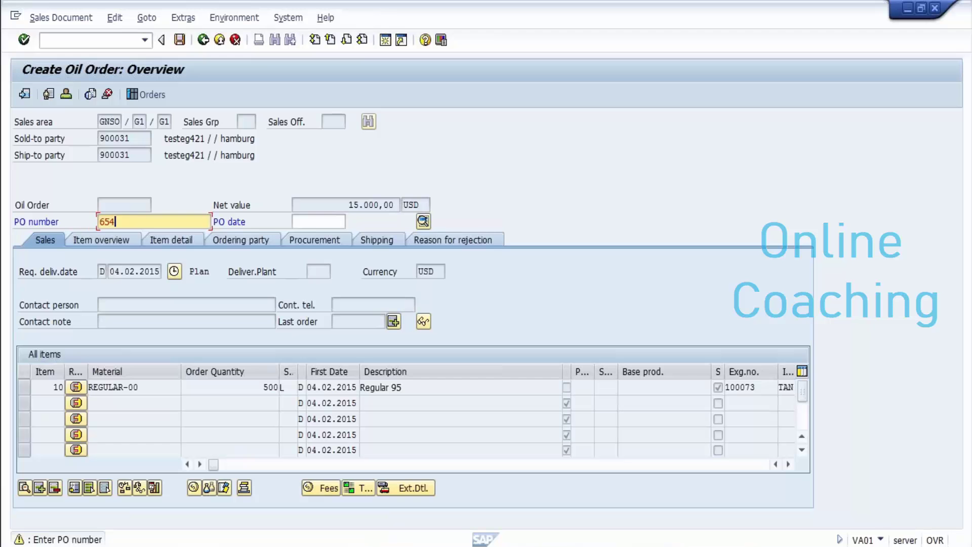
pyautogui.write('3')
pyautogui.press('Return')
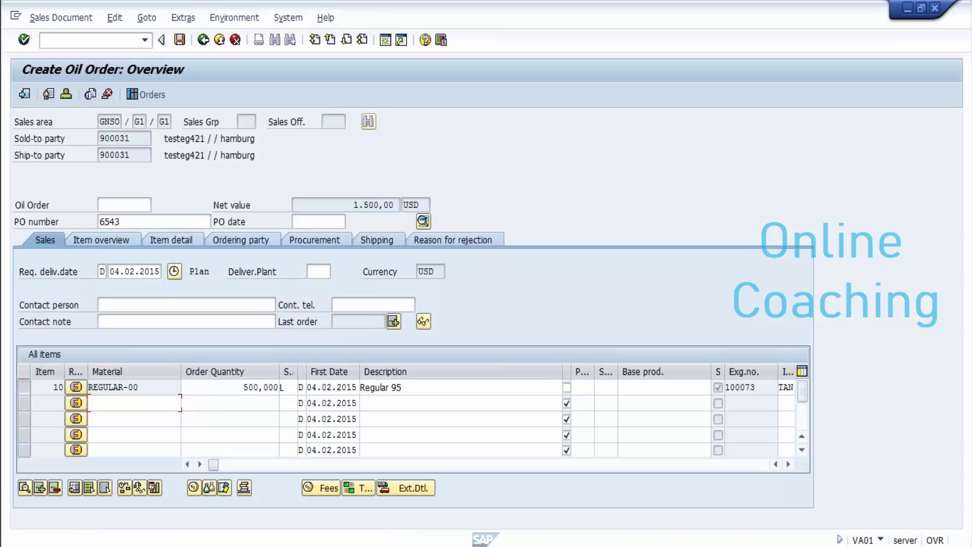
# Step: Review item 10's details and exchange number 100073, then save the oil order
pyautogui.click(23, 387)
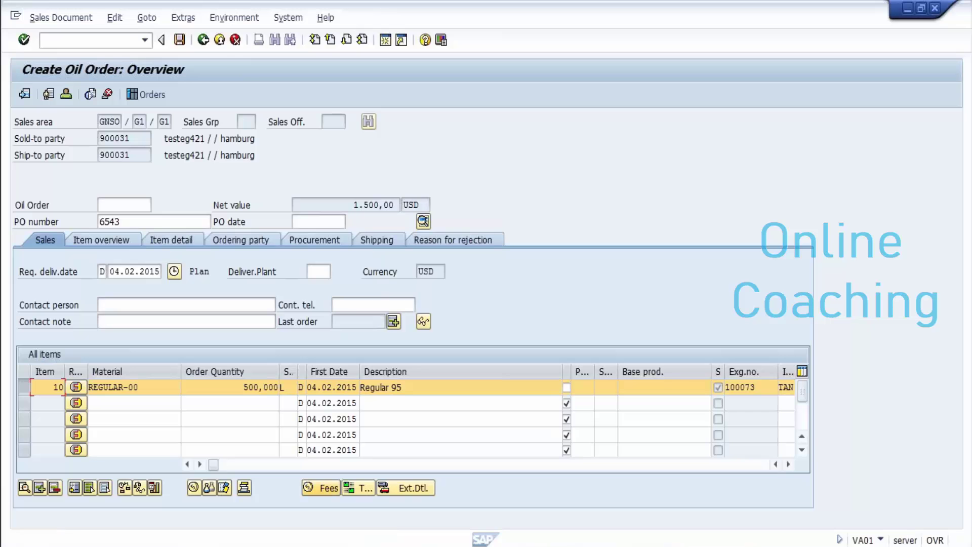
pyautogui.press('F2')
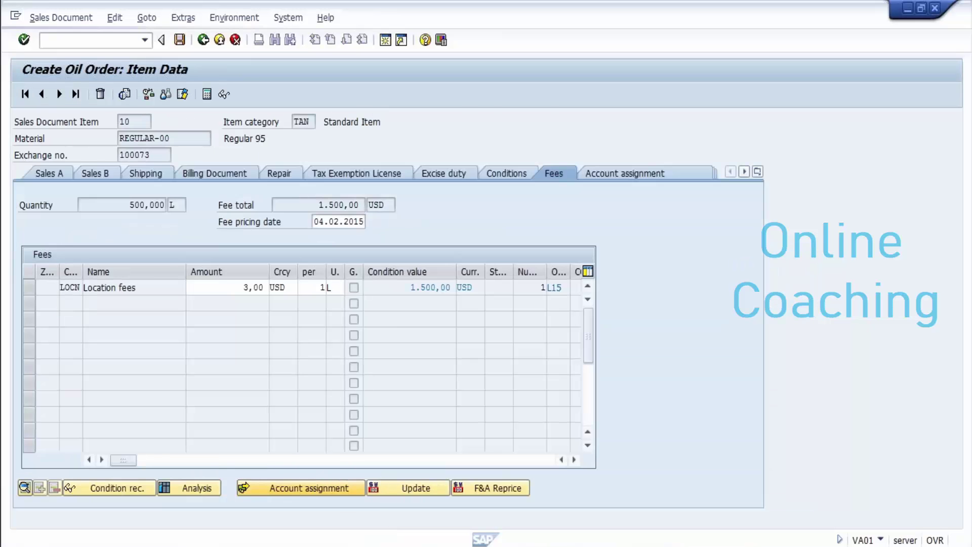
pyautogui.press('F3')
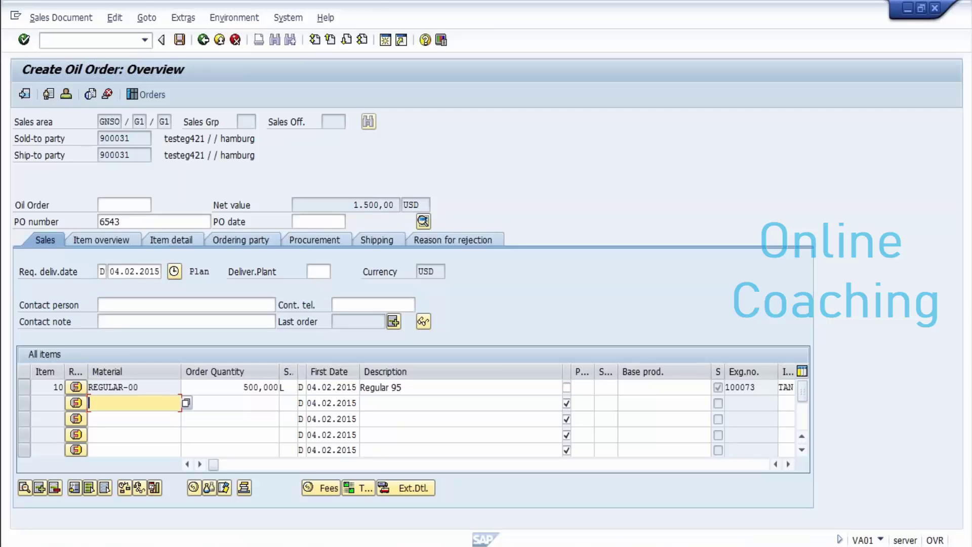
pyautogui.click(750, 387)
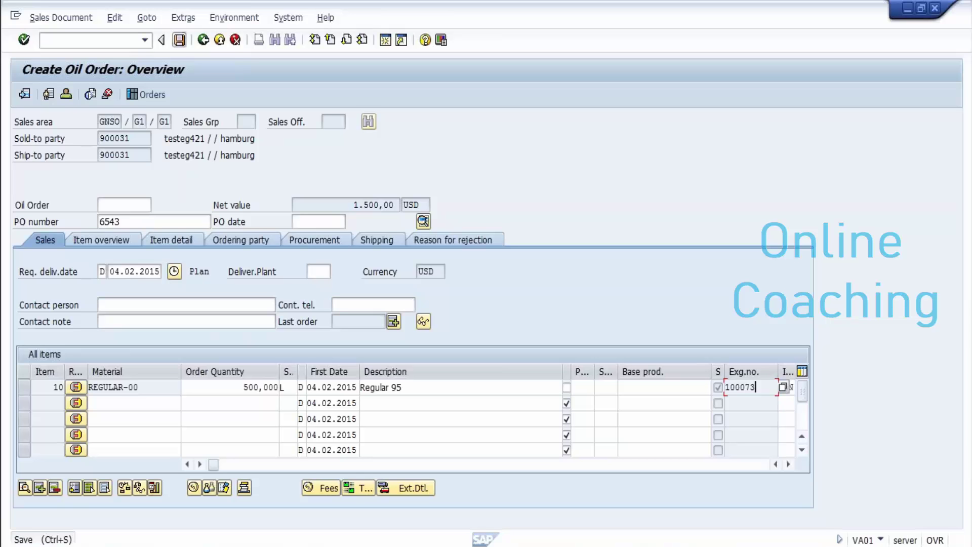
pyautogui.click(179, 39)
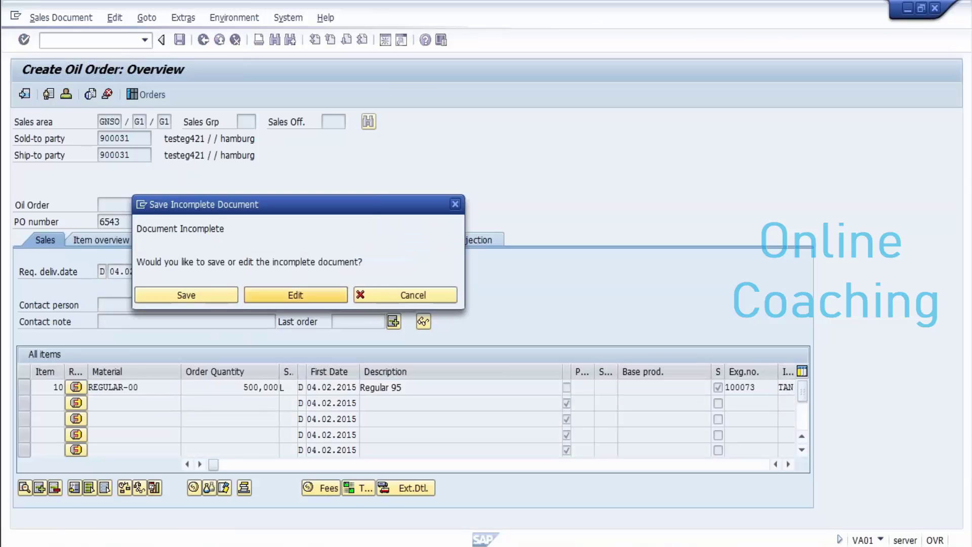
# Step: Complete the missing item data with shipping point GSH1 and plant GP01
pyautogui.press('Return')
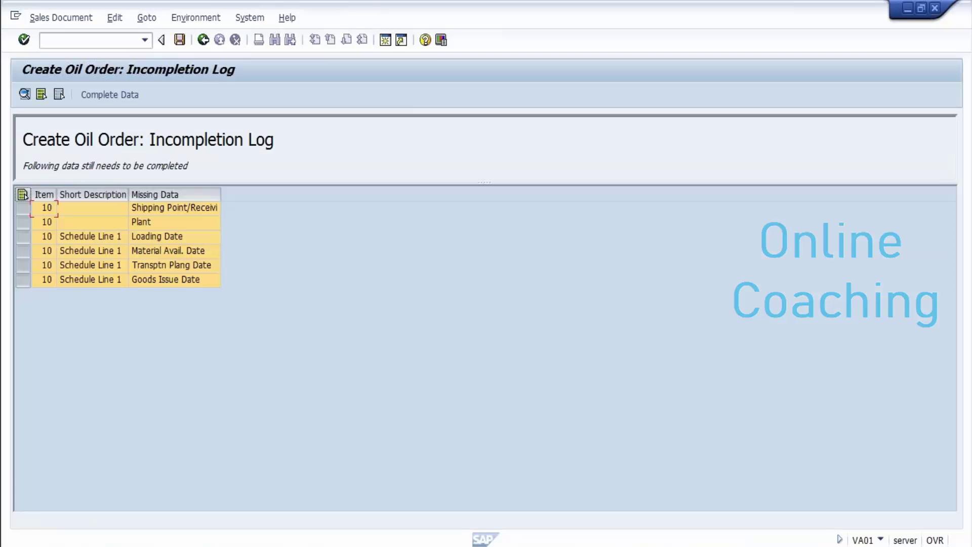
pyautogui.click(109, 94)
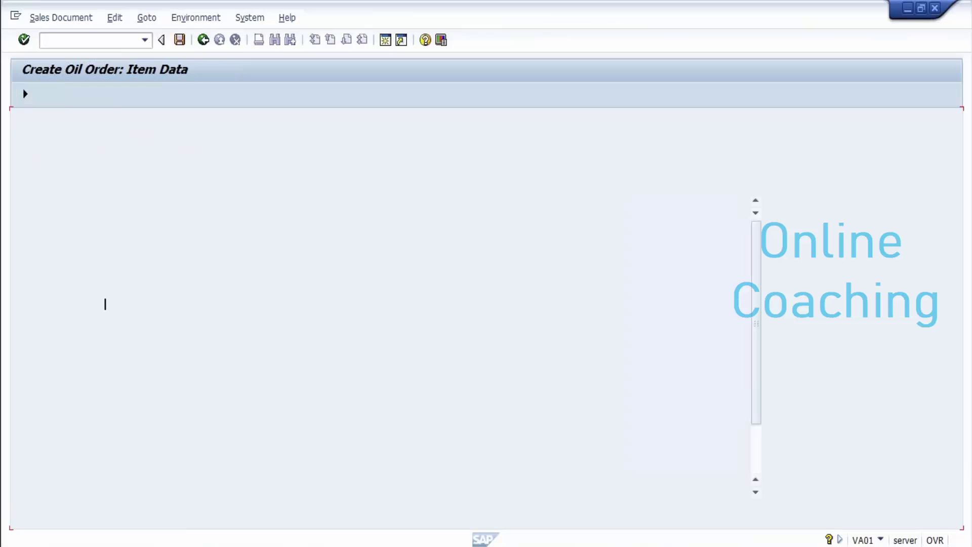
pyautogui.write('gsh1')
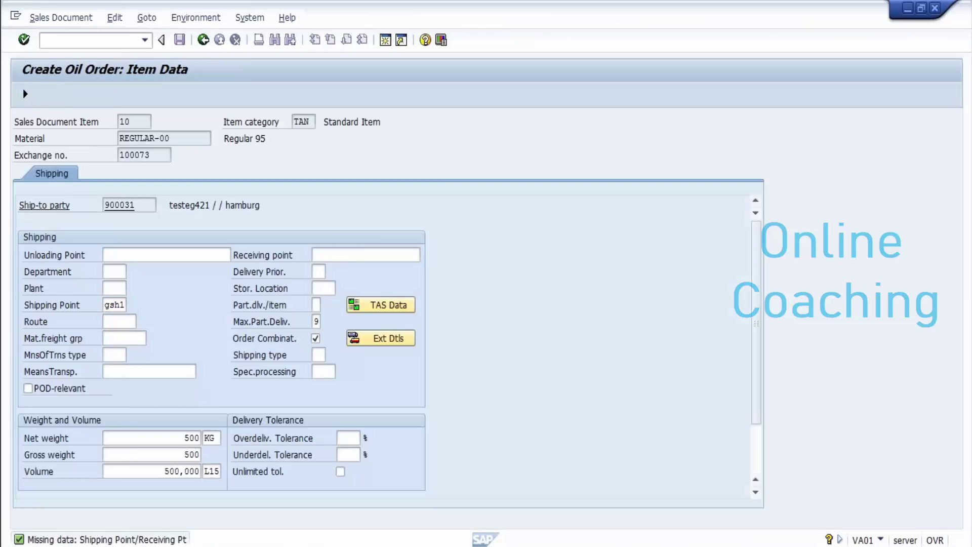
pyautogui.press('Return')
pyautogui.write('gp01')
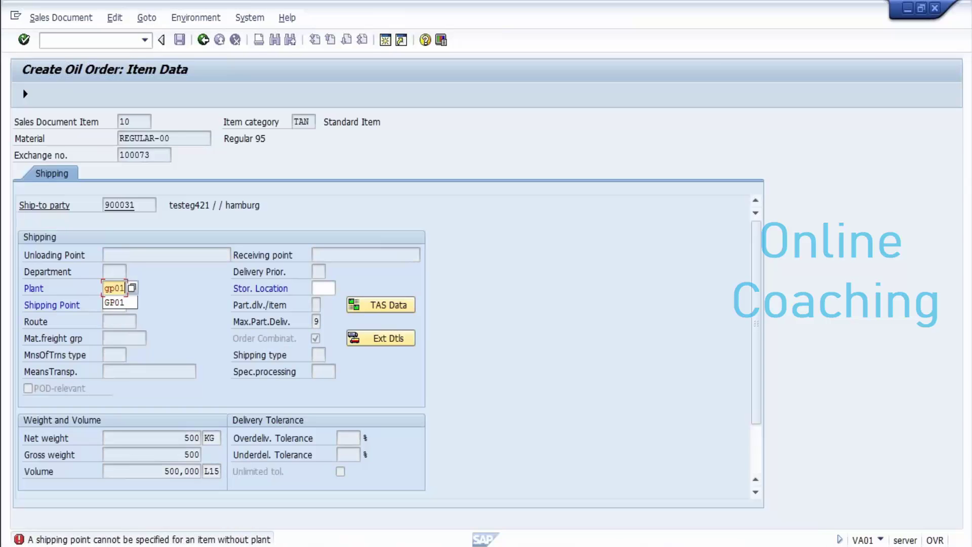
pyautogui.press('Return')
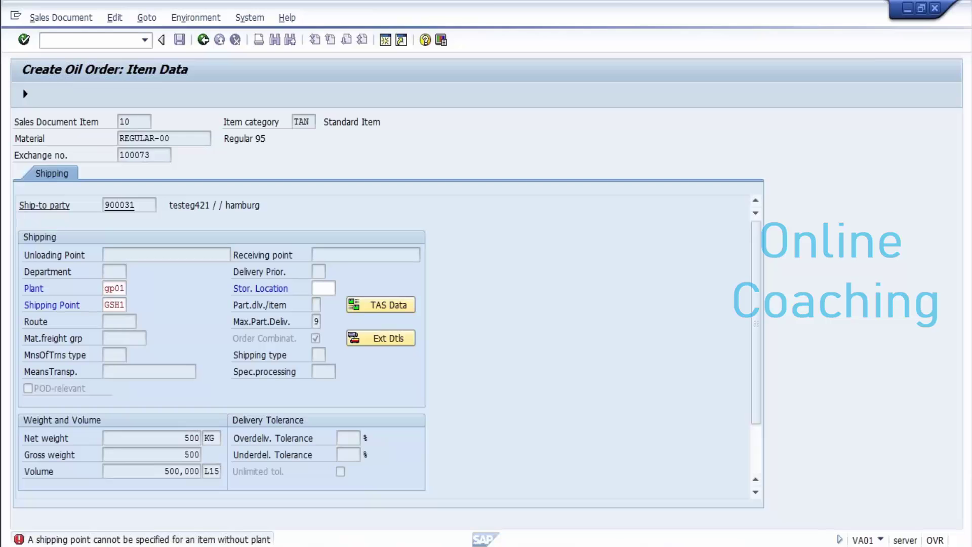
pyautogui.press('Return')
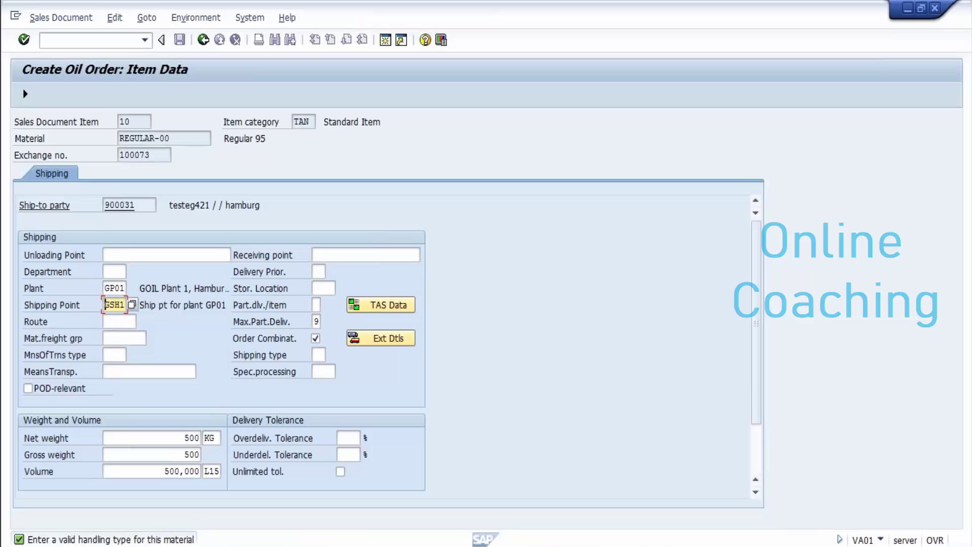
pyautogui.click(24, 93)
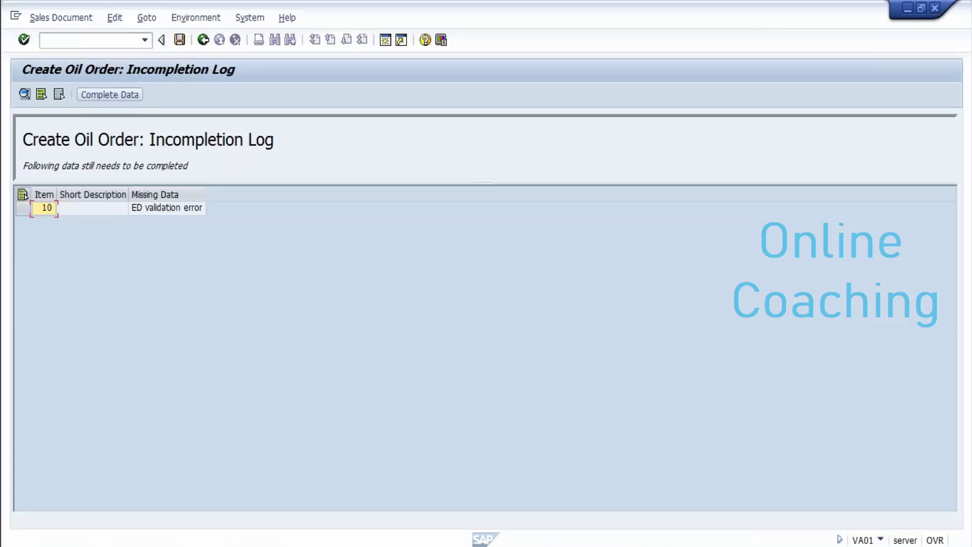
# Step: Set item 10's excise-duty handling type to 01 (Full rate) and return to the order
pyautogui.click(23, 194)
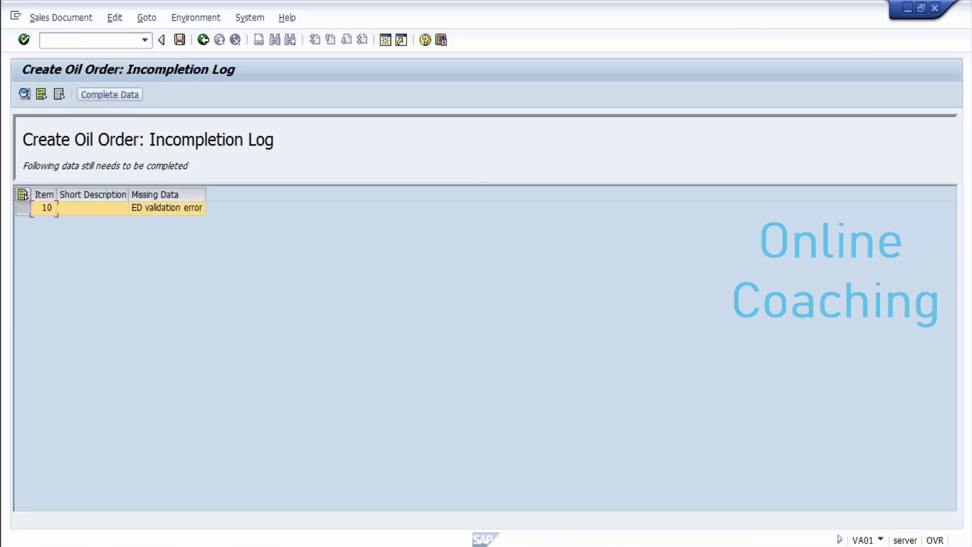
pyautogui.click(109, 94)
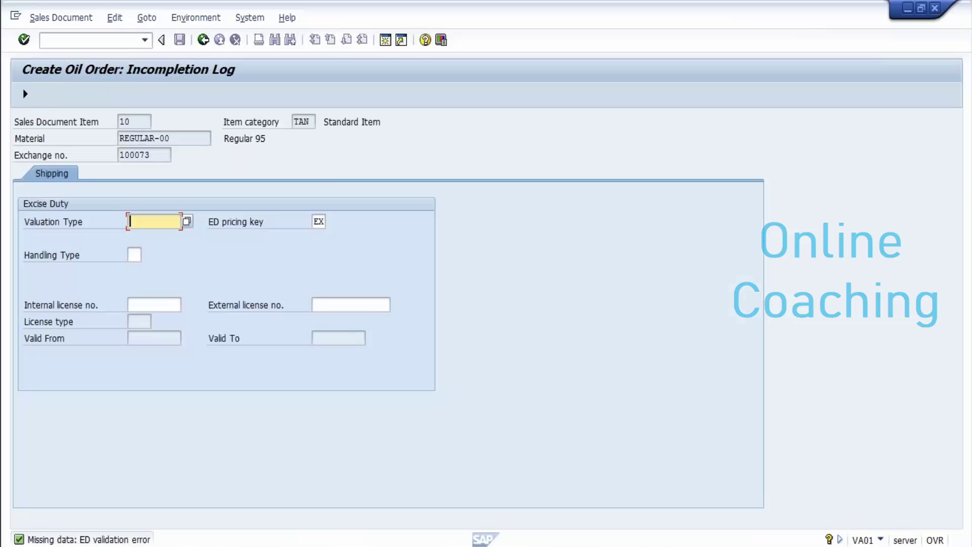
pyautogui.write('u')
pyautogui.press('BackSpace')
pyautogui.press('Tab')
pyautogui.write('01')
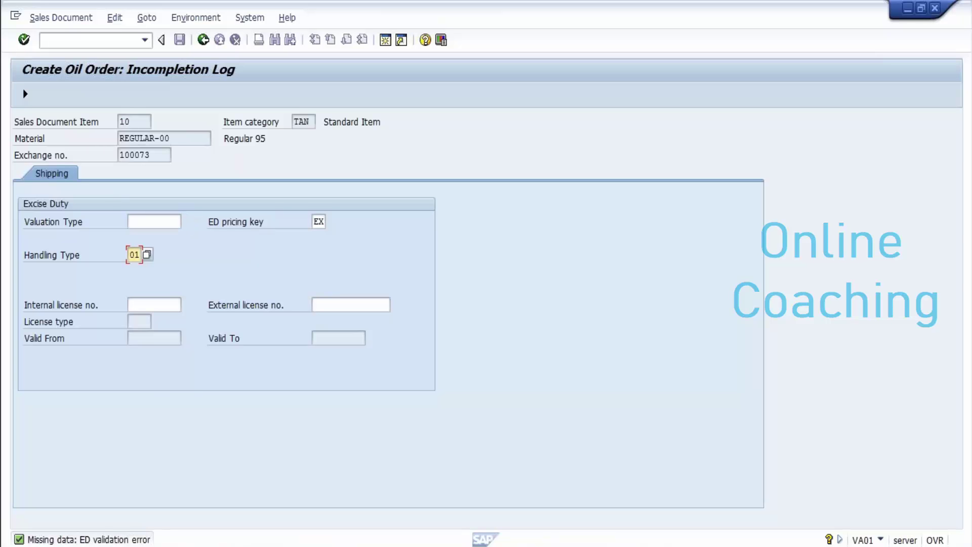
pyautogui.press('Return')
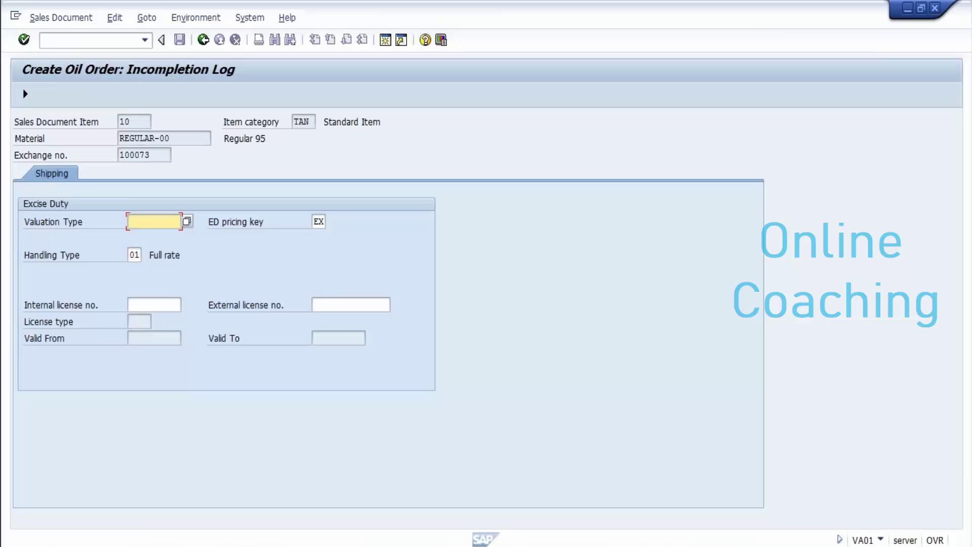
pyautogui.click(24, 94)
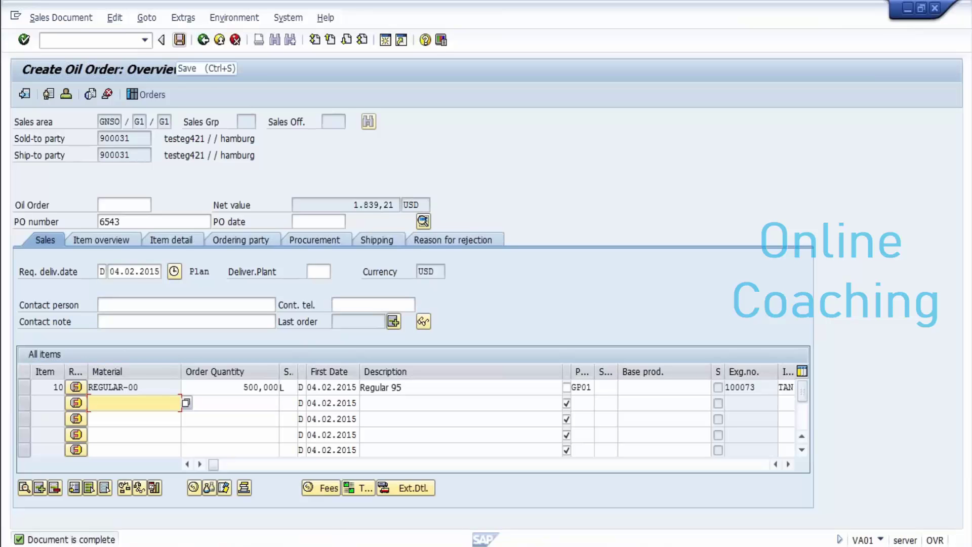
# Step: Save the oil order as 1167 and go back to SAP Easy Access with /n
pyautogui.click(179, 39)
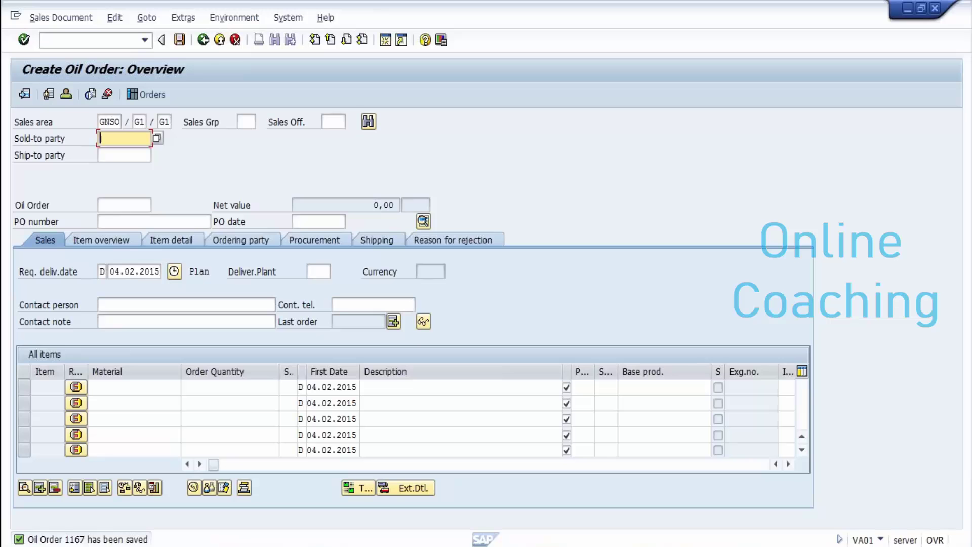
pyautogui.click(91, 40)
pyautogui.write('/n')
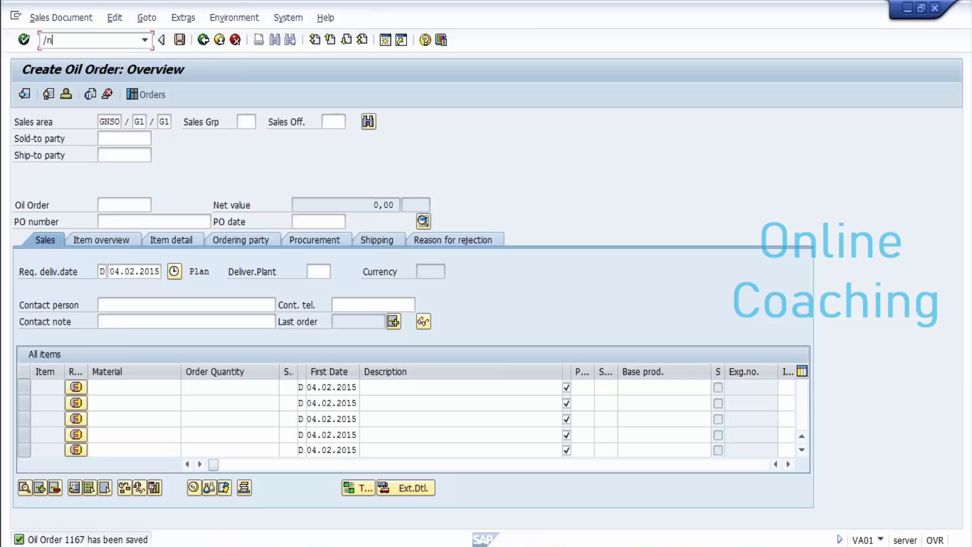
pyautogui.press('Return')
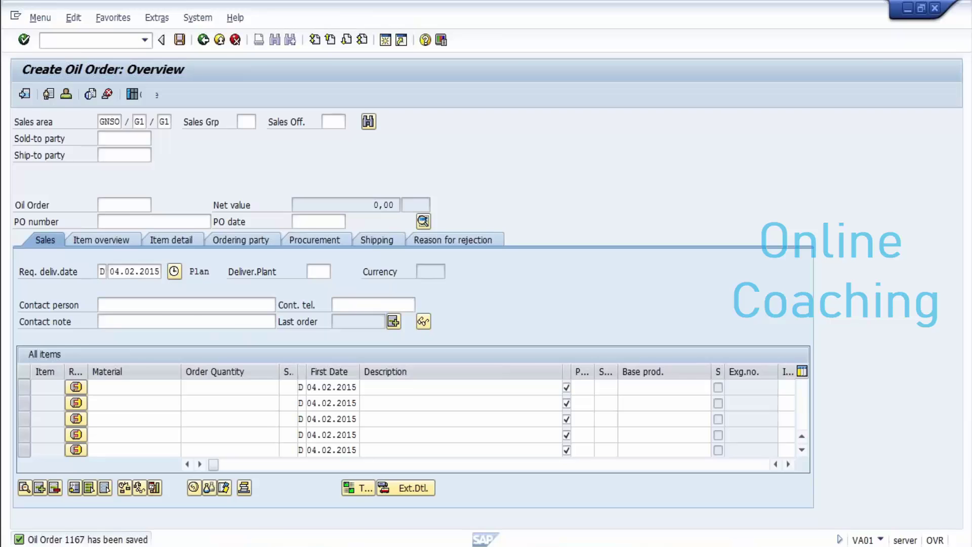
pyautogui.moveTo(328, 544)
pyautogui.moveTo(415, 544)
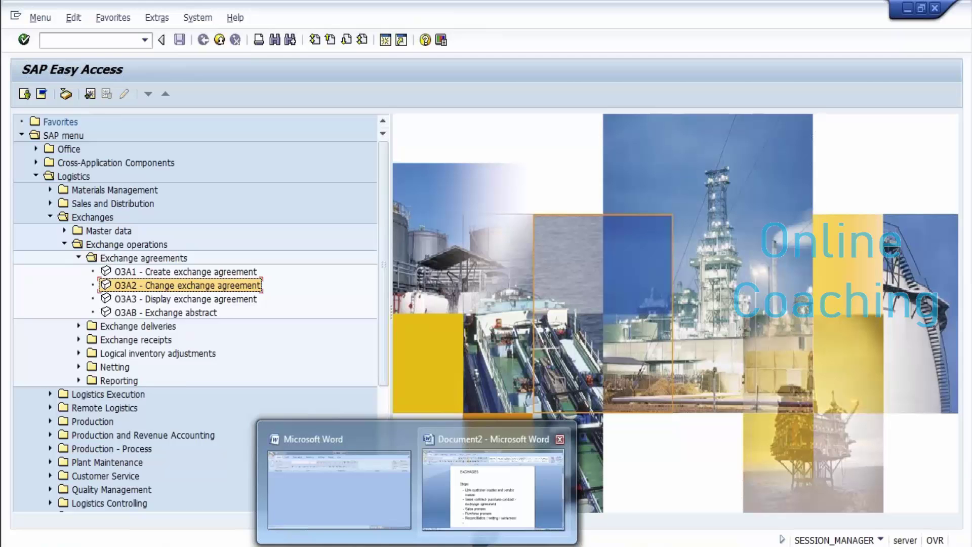
# Step: Add 'sales order 1167' to the Notepad notes and minimize Notepad
pyautogui.click(493, 486)
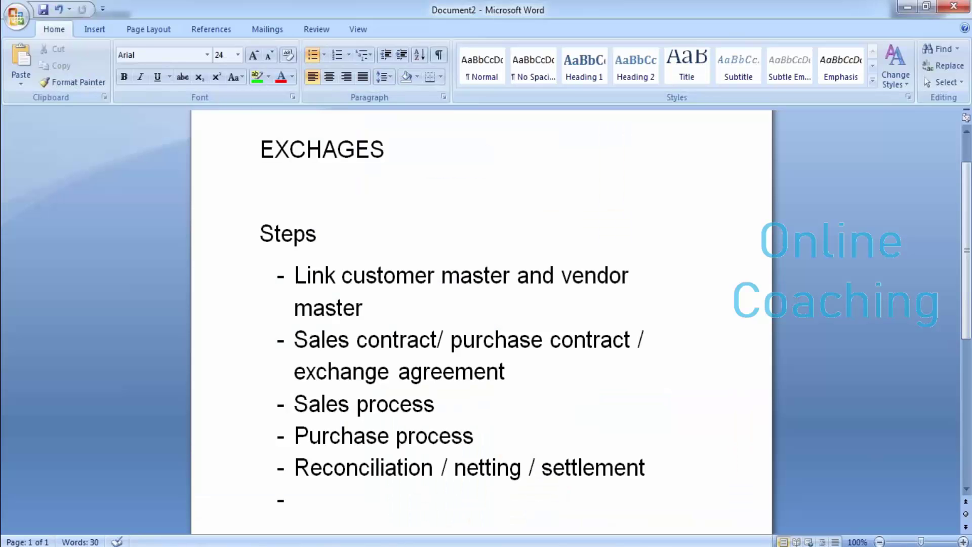
pyautogui.hotkey('alt', 'Tab')
pyautogui.press('Return')
pyautogui.press('Return')
pyautogui.press('Return')
pyautogui.write('s')
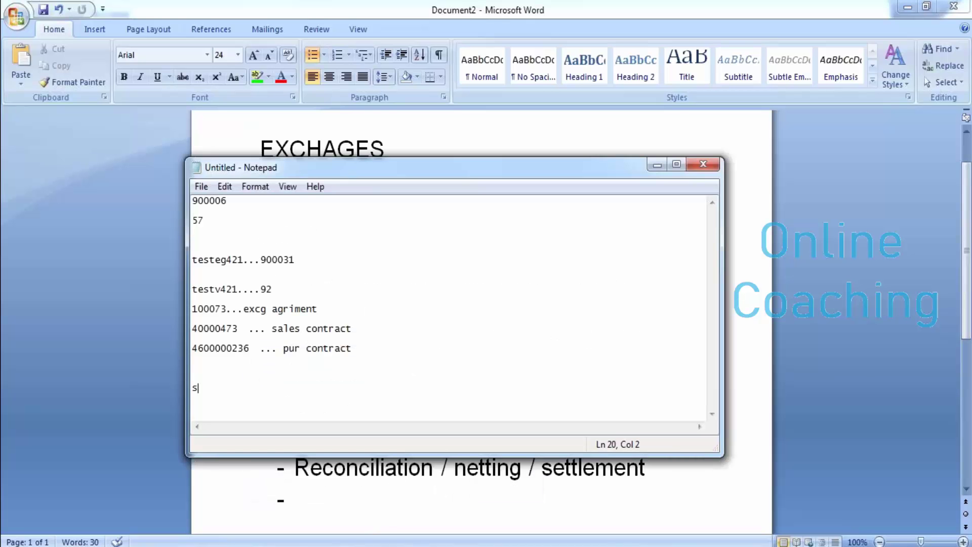
pyautogui.write('ales order 1167')
pyautogui.press('Return')
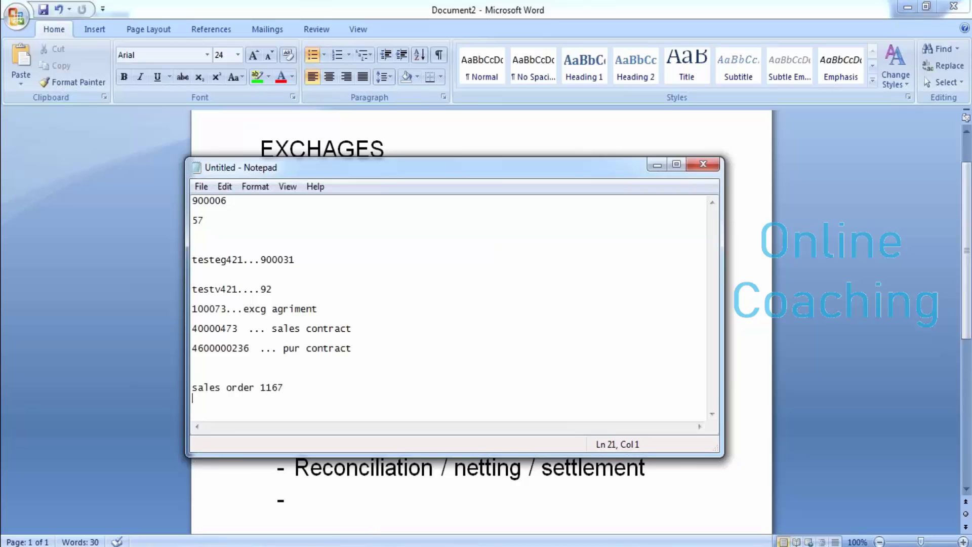
pyautogui.press('Return')
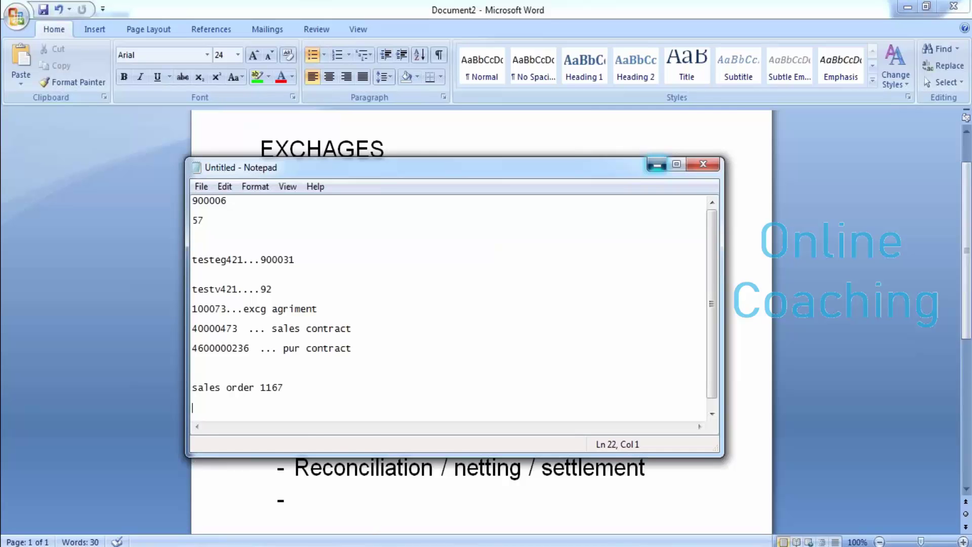
pyautogui.click(657, 164)
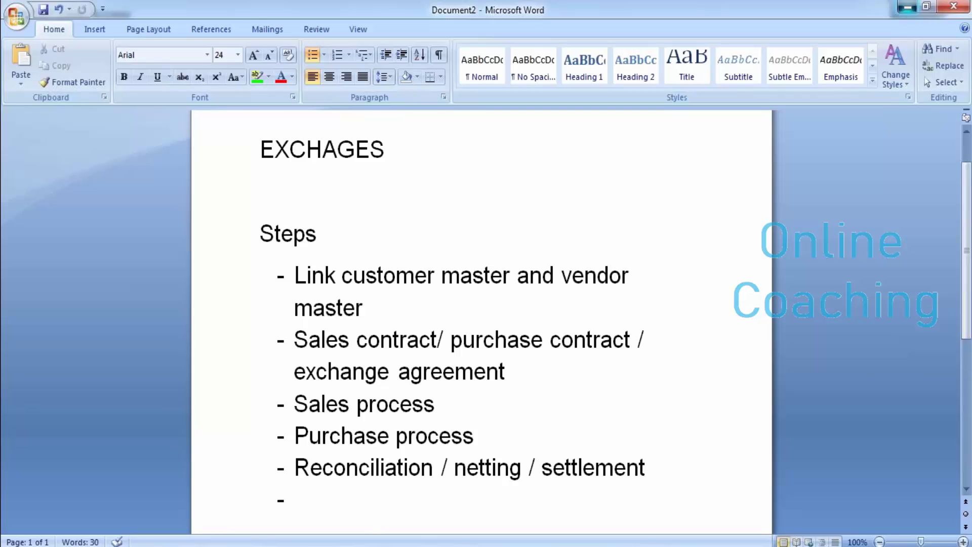
# Step: Start an outbound delivery in VL01N for order 1167 from shipping point GSH1
pyautogui.click(906, 8)
pyautogui.write('vl01n')
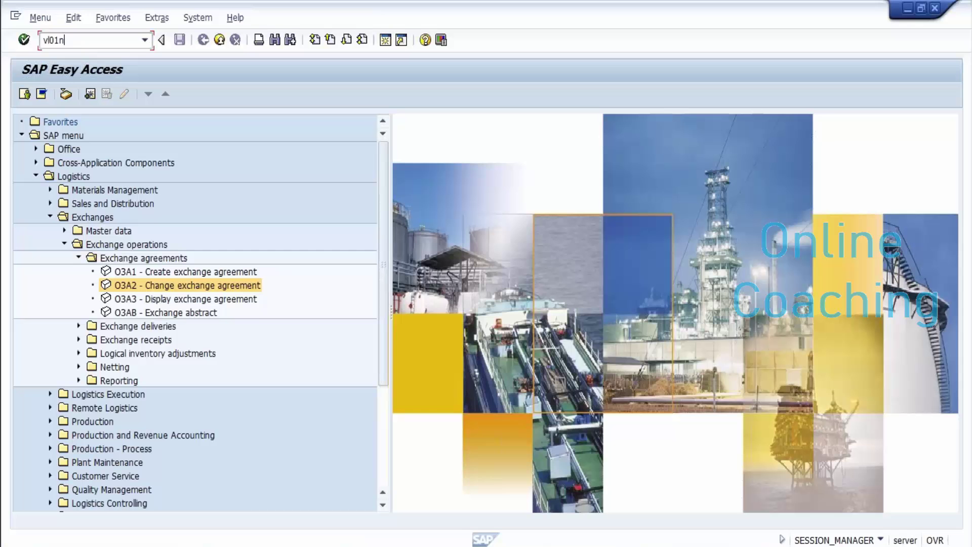
pyautogui.press('Return')
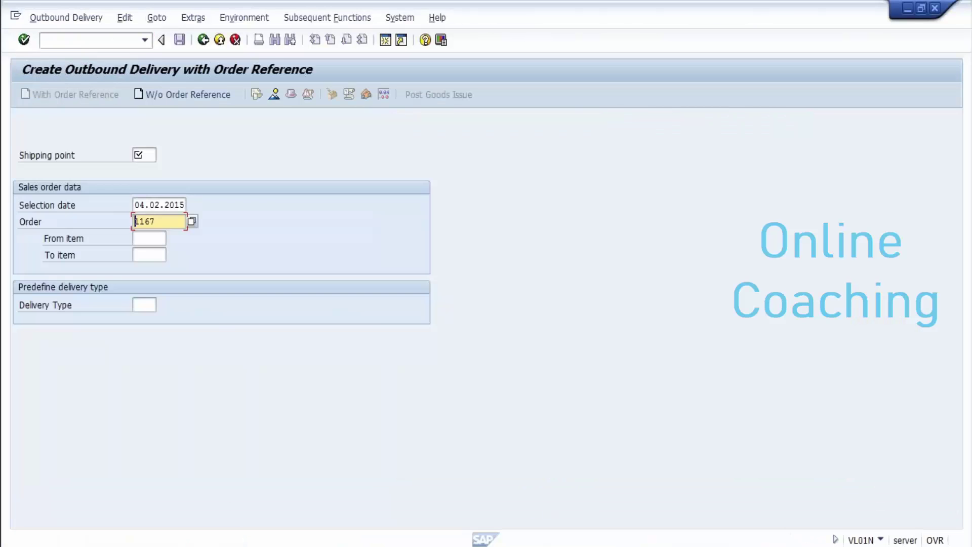
pyautogui.click(143, 155)
pyautogui.write('gs')
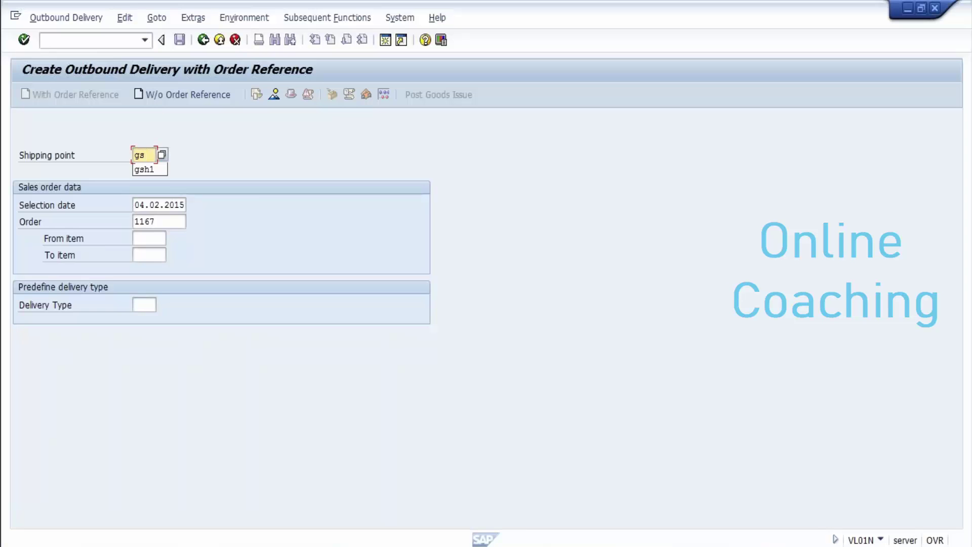
pyautogui.write('h1')
pyautogui.press('Return')
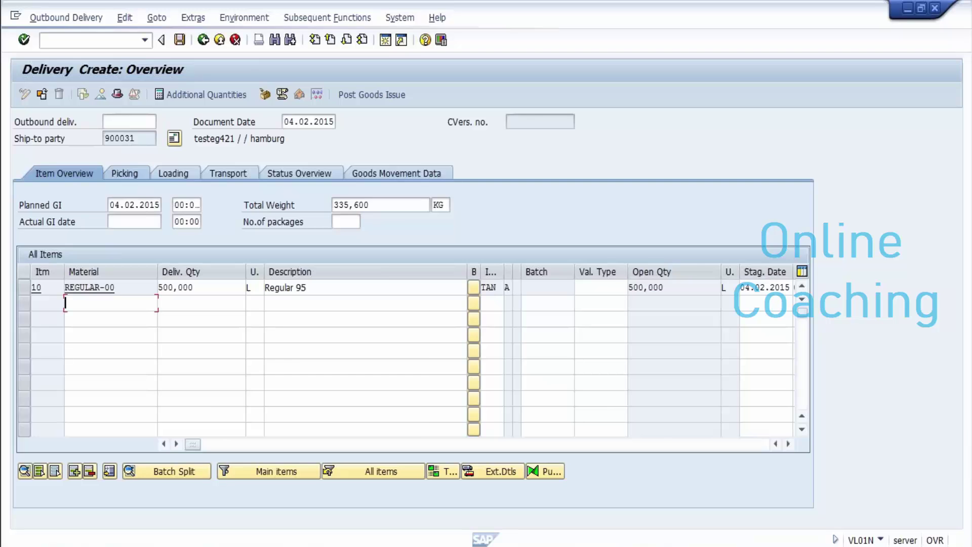
# Step: Enter picked quantity 500 and valuation type UNTAX for item 10
pyautogui.click(123, 173)
pyautogui.write('500')
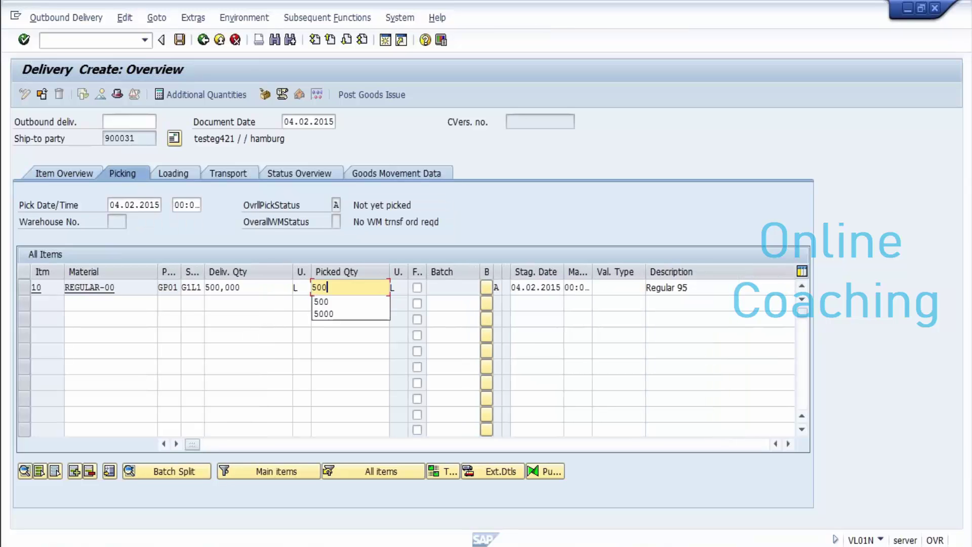
pyautogui.press('Return')
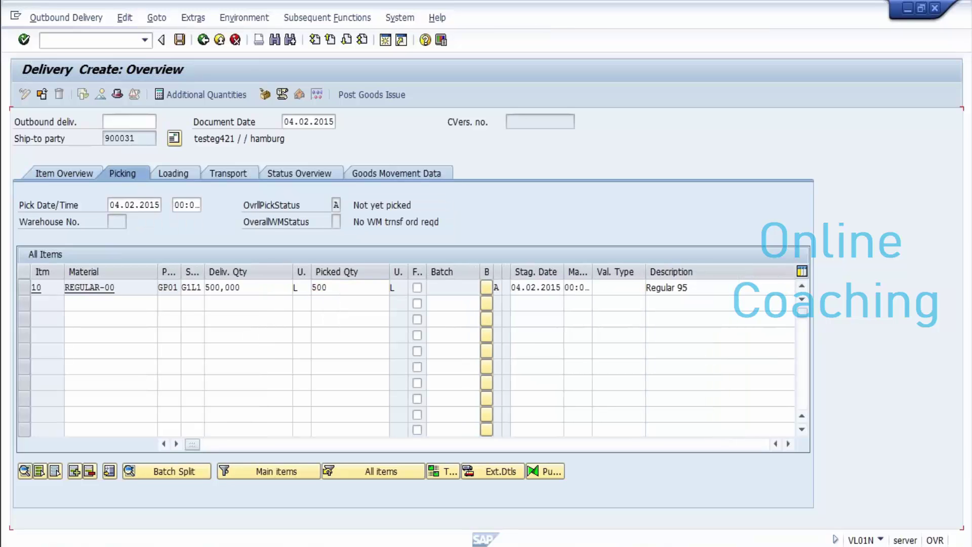
pyautogui.click(618, 287)
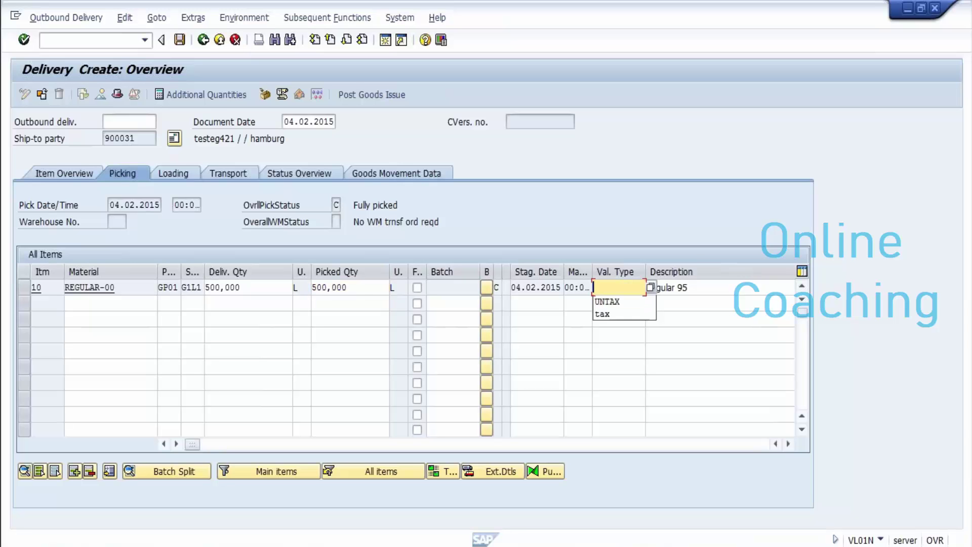
pyautogui.press('Down')
pyautogui.press('Return')
pyautogui.press('Return')
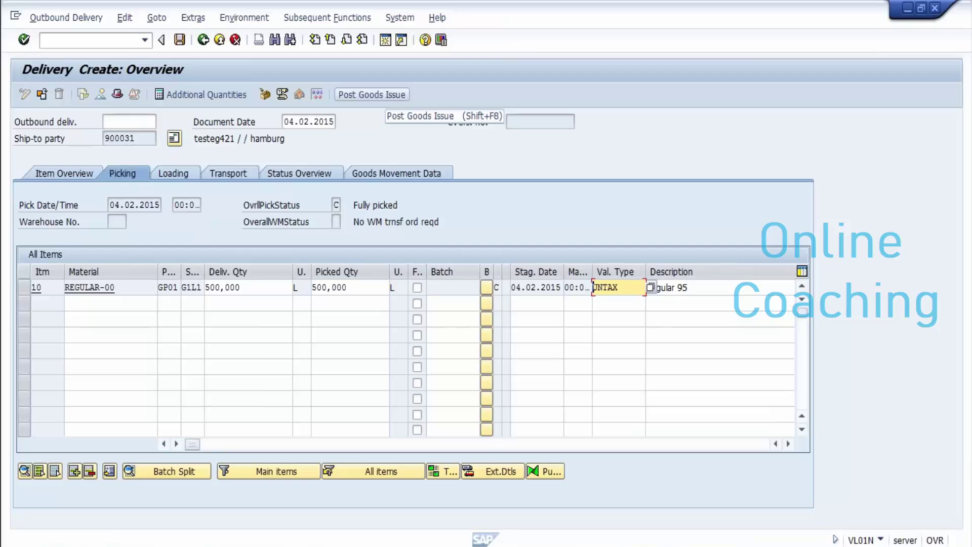
# Step: Set the planned goods movement date to 04.01.2015 after a failed goods issue, and retry posting
pyautogui.hotkey('shift', 'F8')
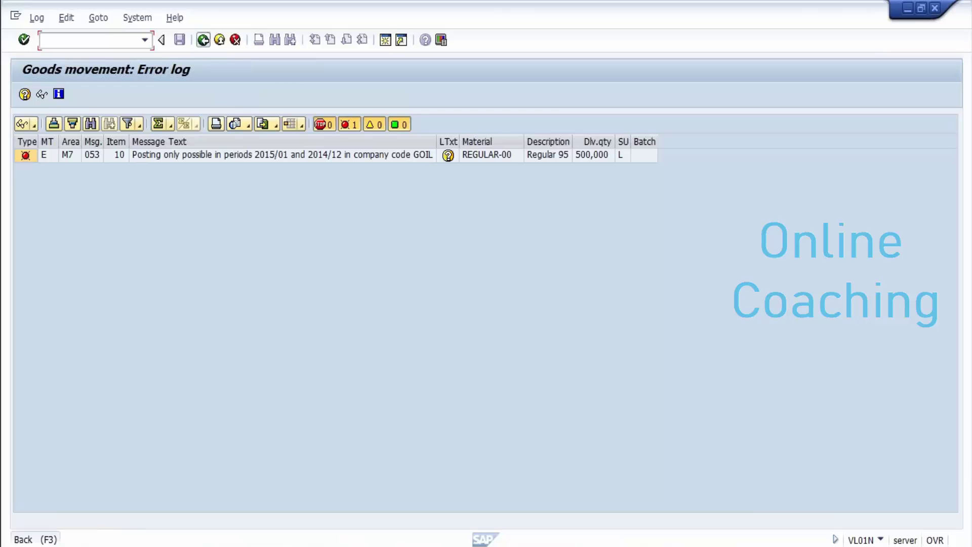
pyautogui.press('F3')
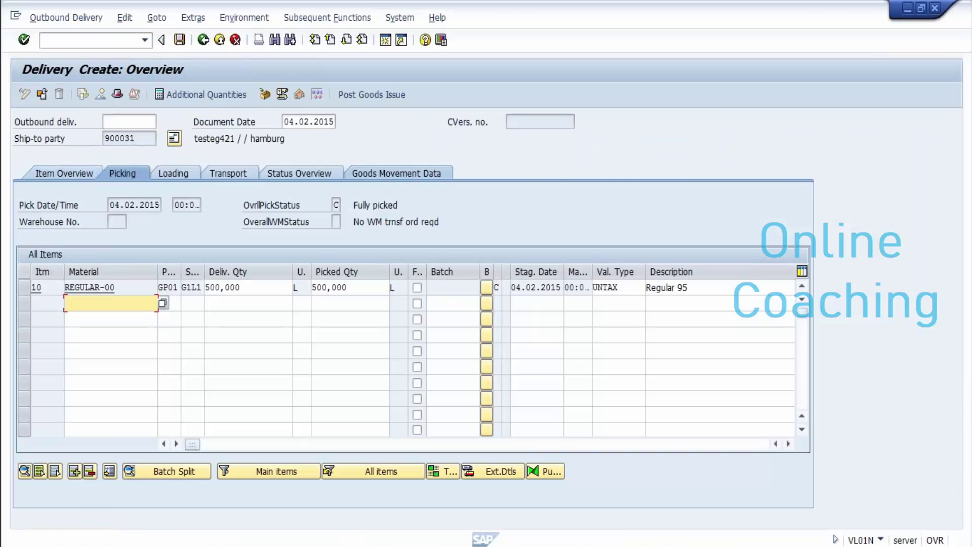
pyautogui.click(394, 173)
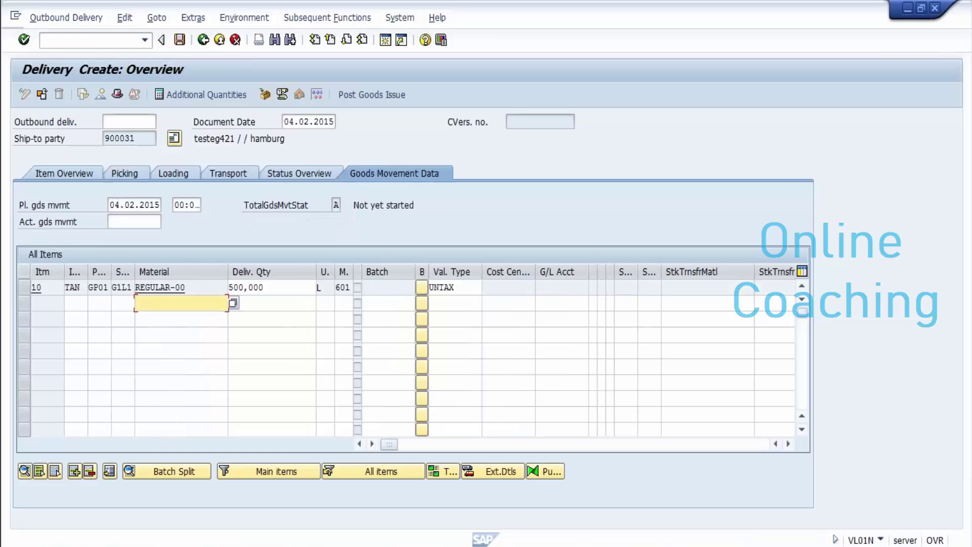
pyautogui.click(131, 205)
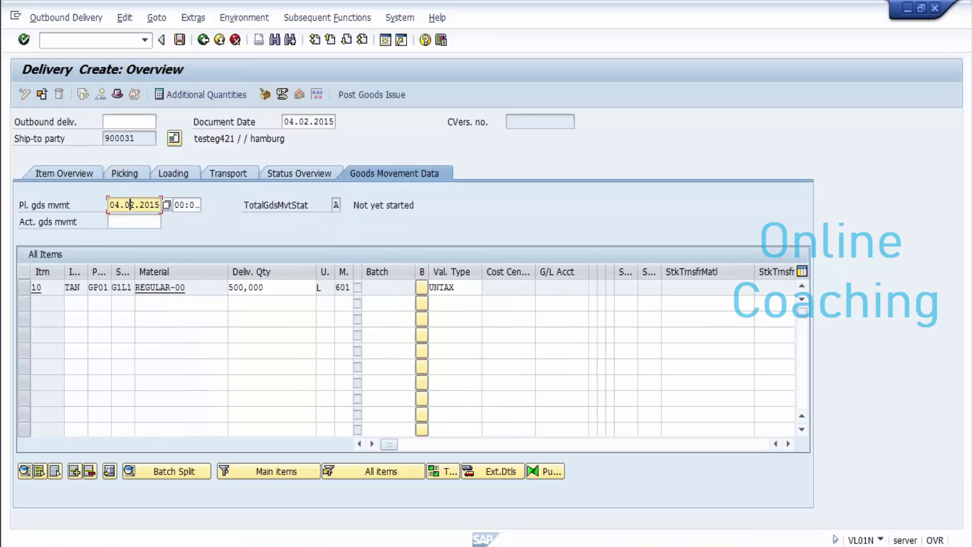
pyautogui.write('1')
pyautogui.press('Return')
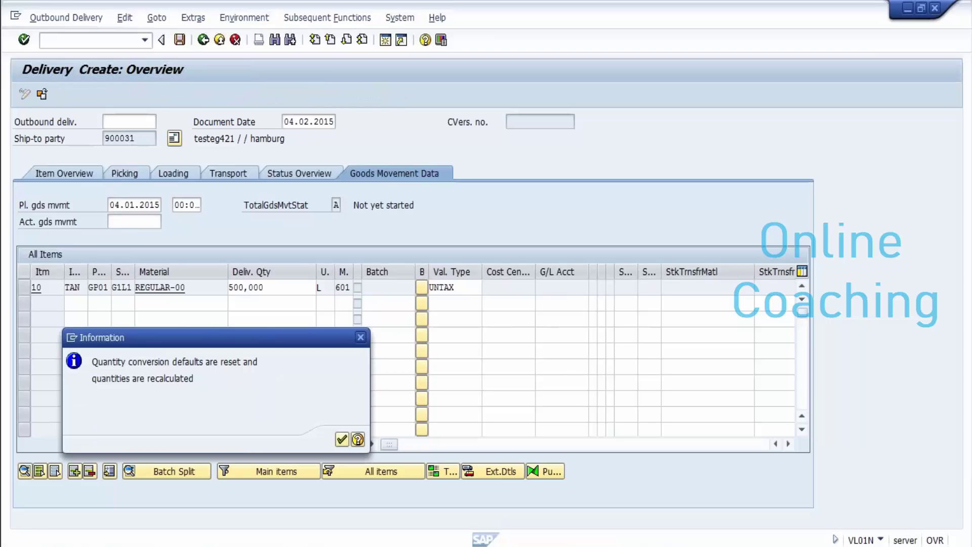
pyautogui.press('Return')
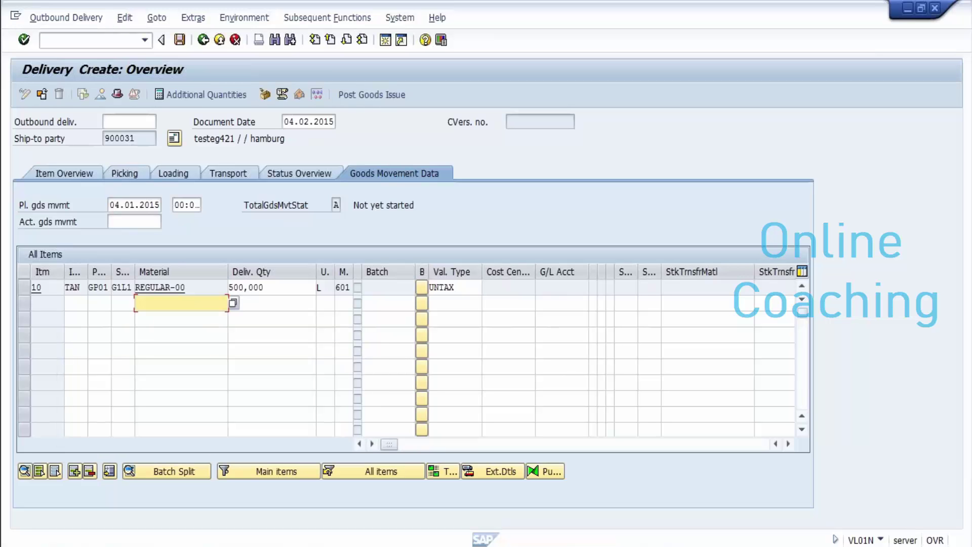
pyautogui.click(123, 173)
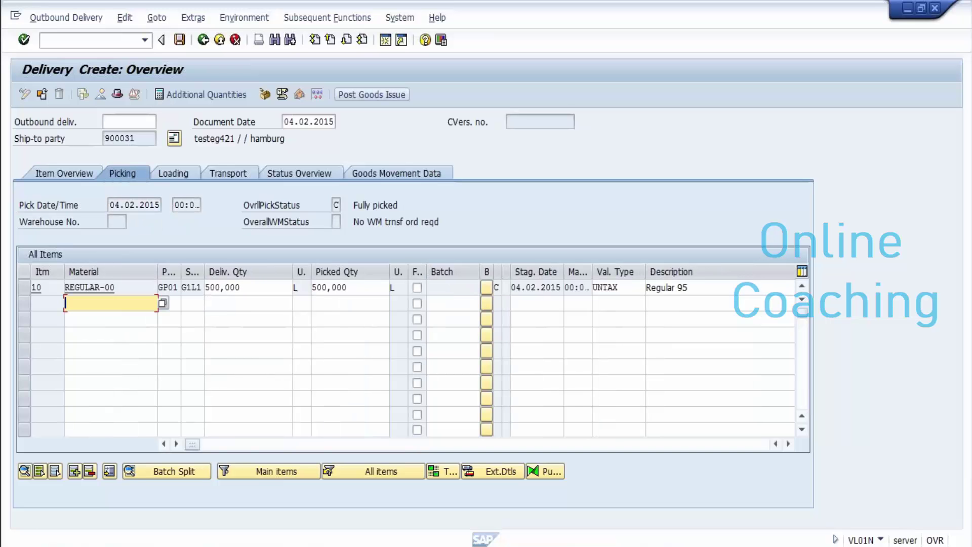
pyautogui.click(371, 95)
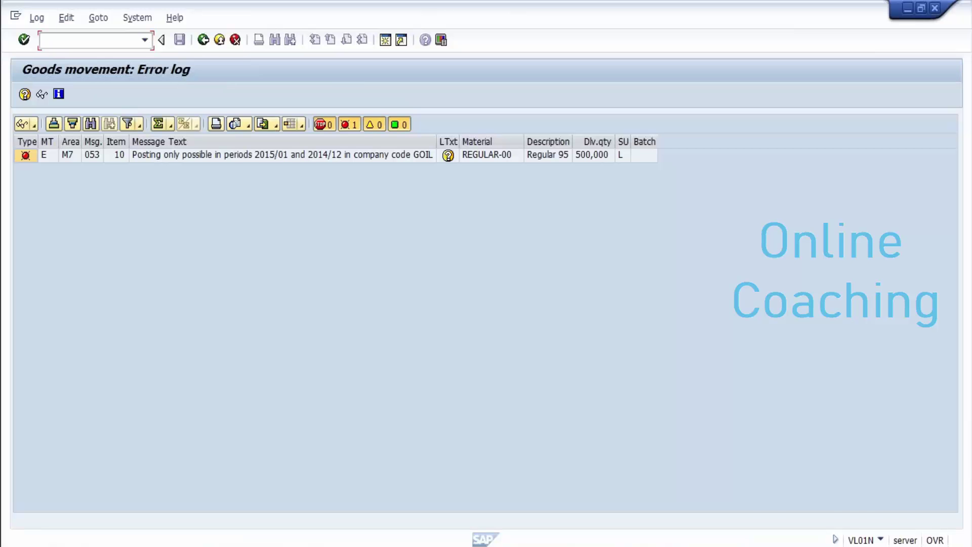
pyautogui.press('F3')
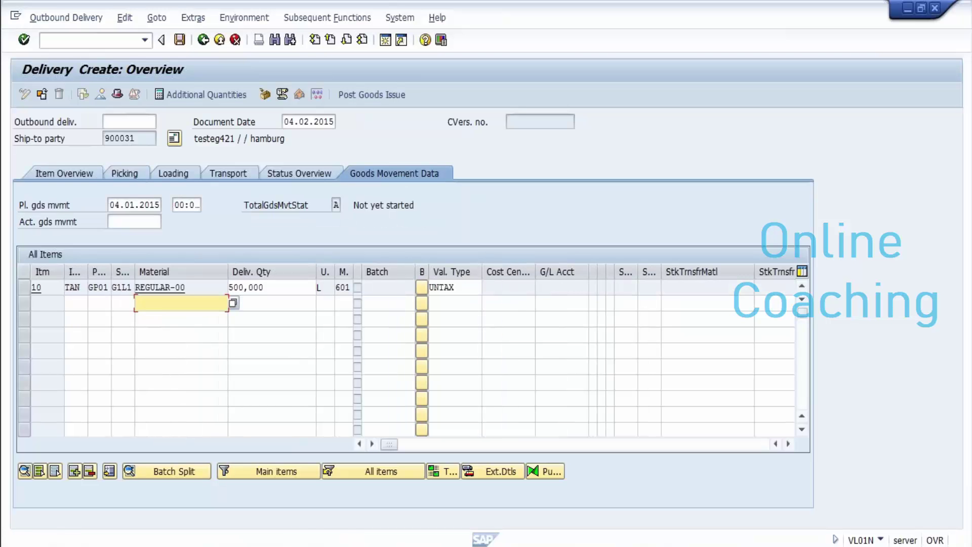
# Step: Set the actual goods movement date to 04.01.2015 and post the goods issue
pyautogui.click(134, 221)
pyautogui.write('04')
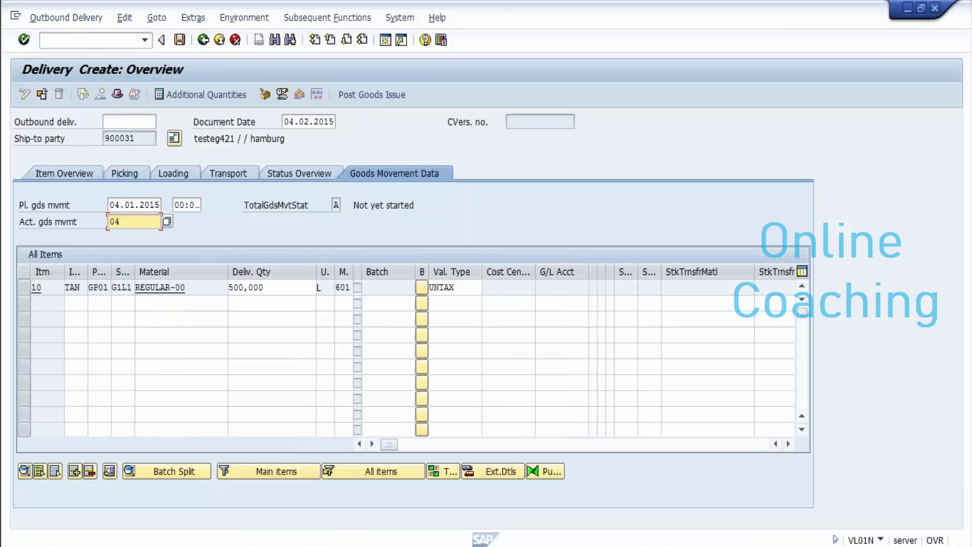
pyautogui.write('012015')
pyautogui.press('Return')
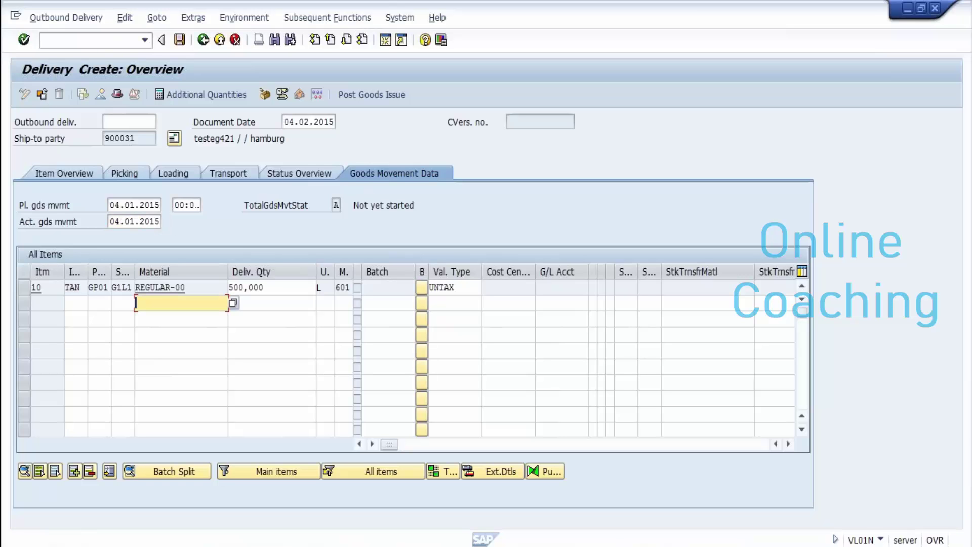
pyautogui.click(371, 94)
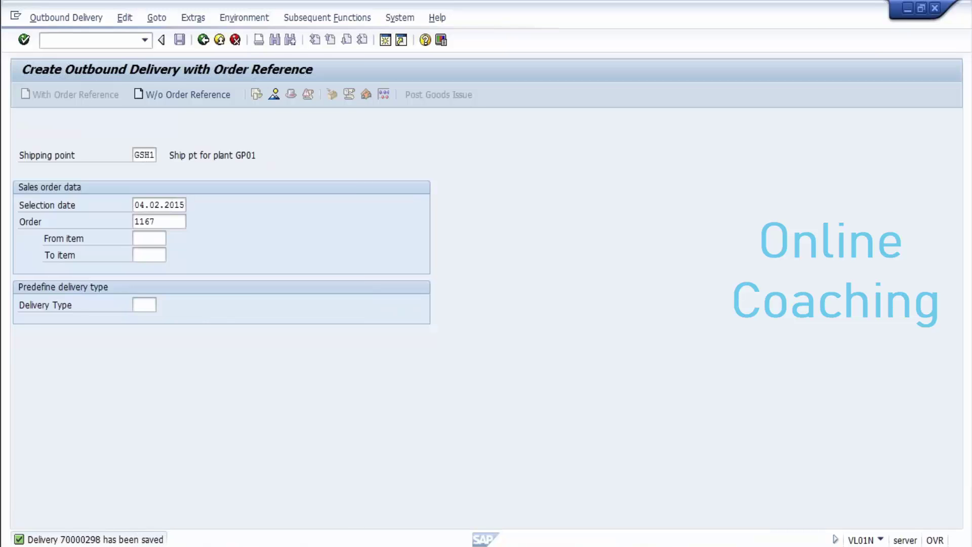
# Step: Copy delivery number 70000298 from the save message onto a new line in the Notepad notes
pyautogui.click(95, 539)
pyautogui.moveTo(87, 108)
pyautogui.mouseDown()
pyautogui.moveTo(137, 108)
pyautogui.moveTo(80, 108)
pyautogui.mouseUp()
pyautogui.hotkey('ctrl', 'c')
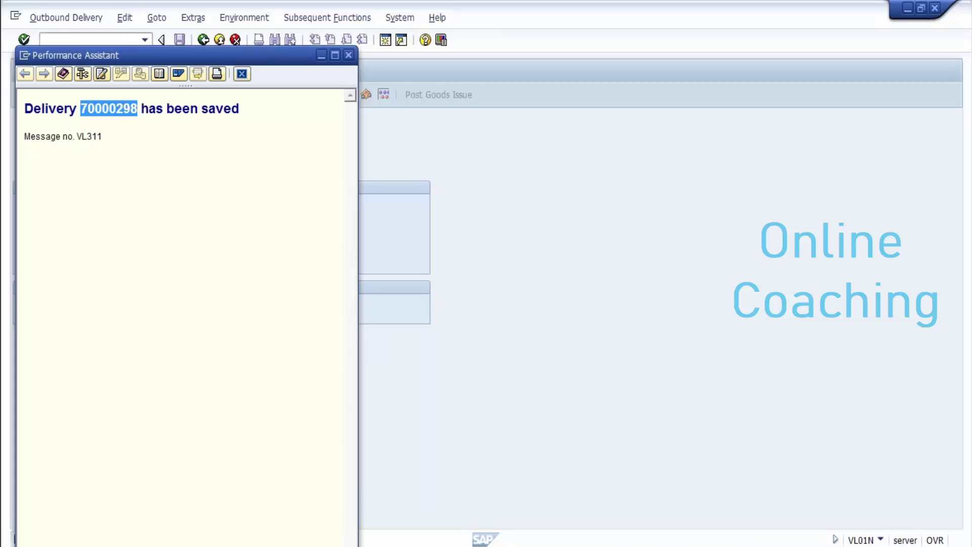
pyautogui.moveTo(328, 541)
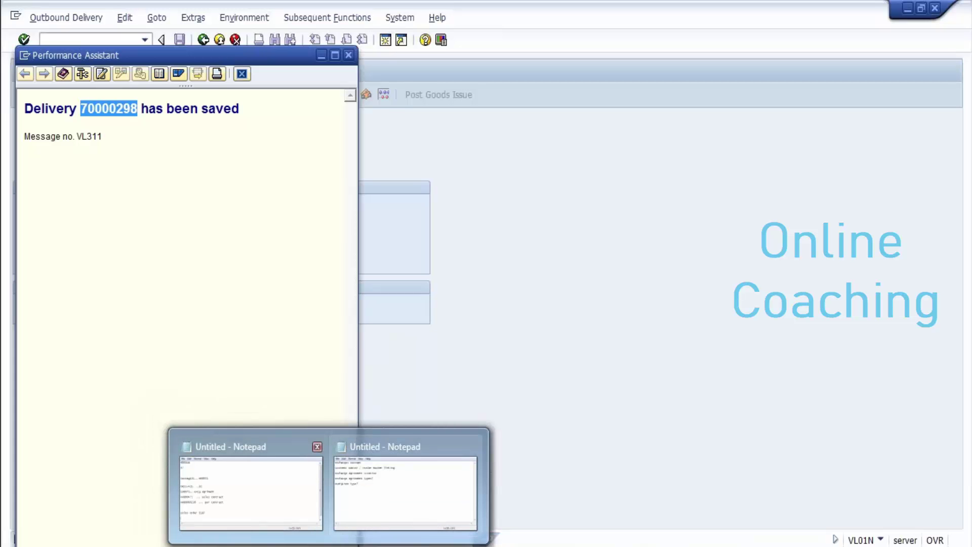
pyautogui.click(250, 486)
pyautogui.hotkey('ctrl', 'v')
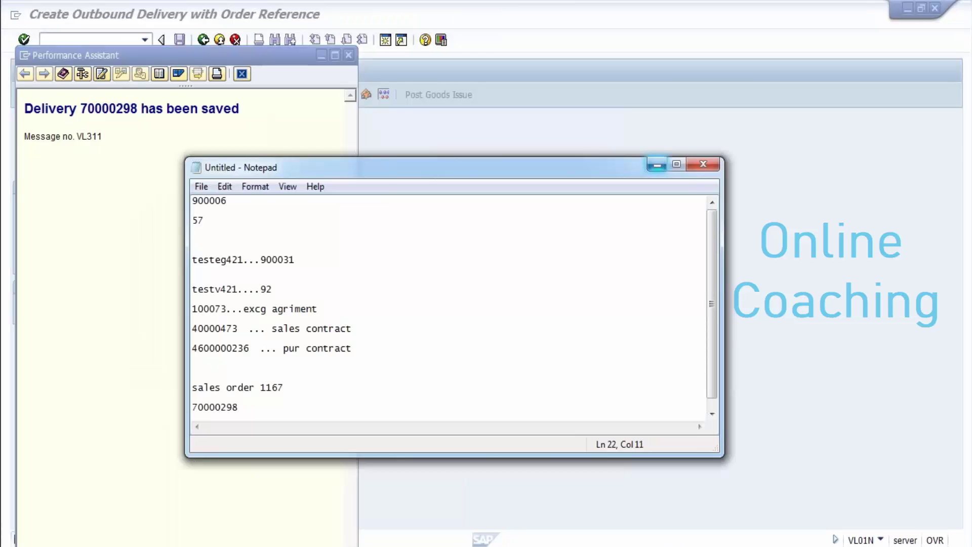
pyautogui.click(656, 164)
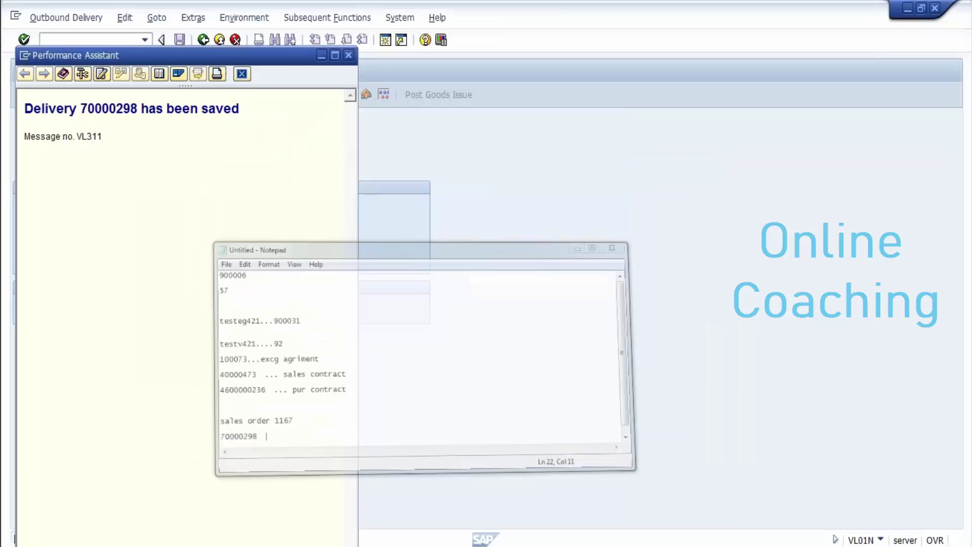
pyautogui.doubleClick(108, 108)
pyautogui.click(242, 73)
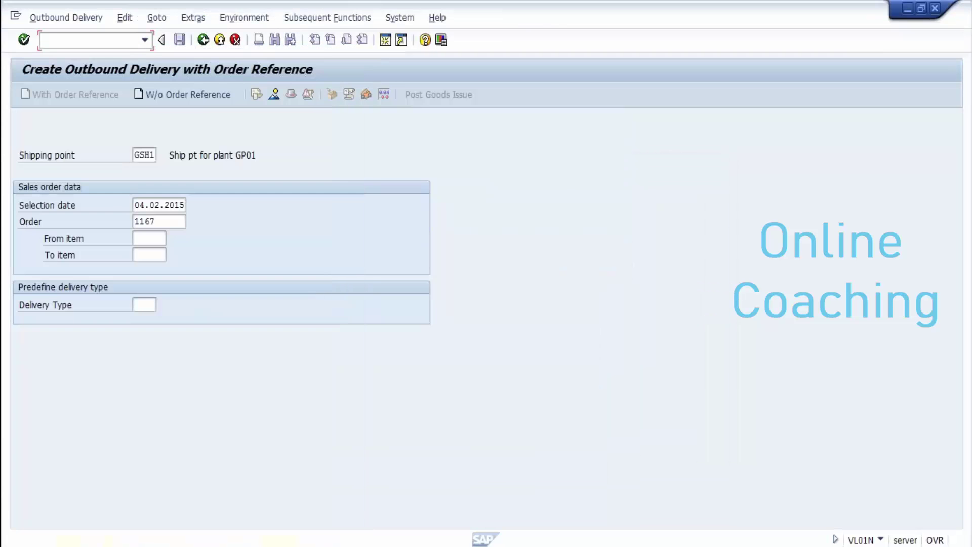
pyautogui.press('Return')
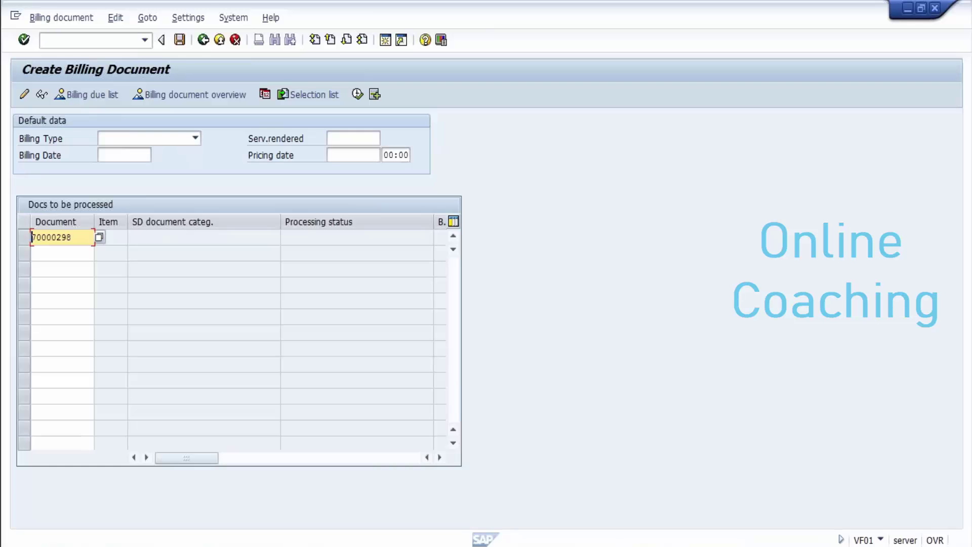
# Step: Bill delivery 70000298 as F2 invoice 90000274, then switch to displaying the billing document
pyautogui.press('Return')
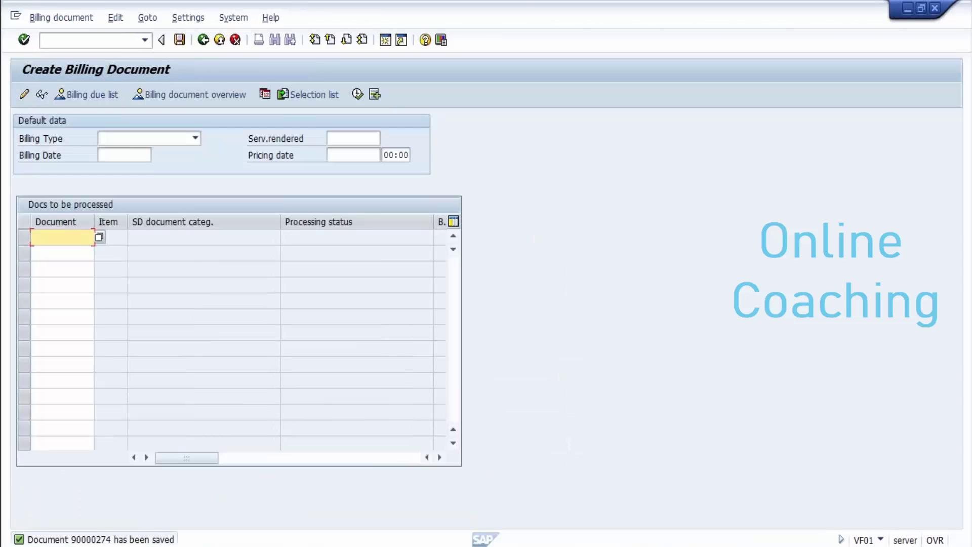
pyautogui.press('Down')
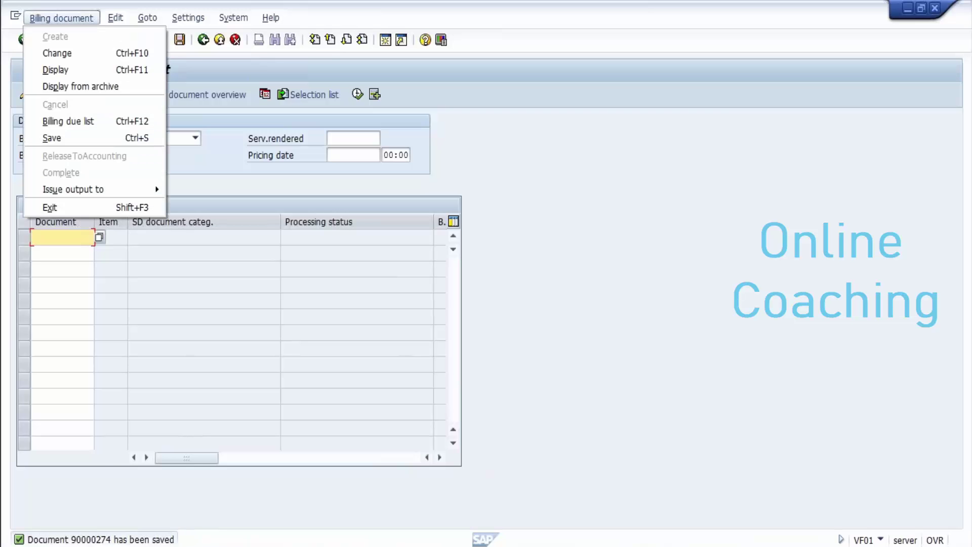
pyautogui.press('Down')
pyautogui.press('Down')
pyautogui.press('Return')
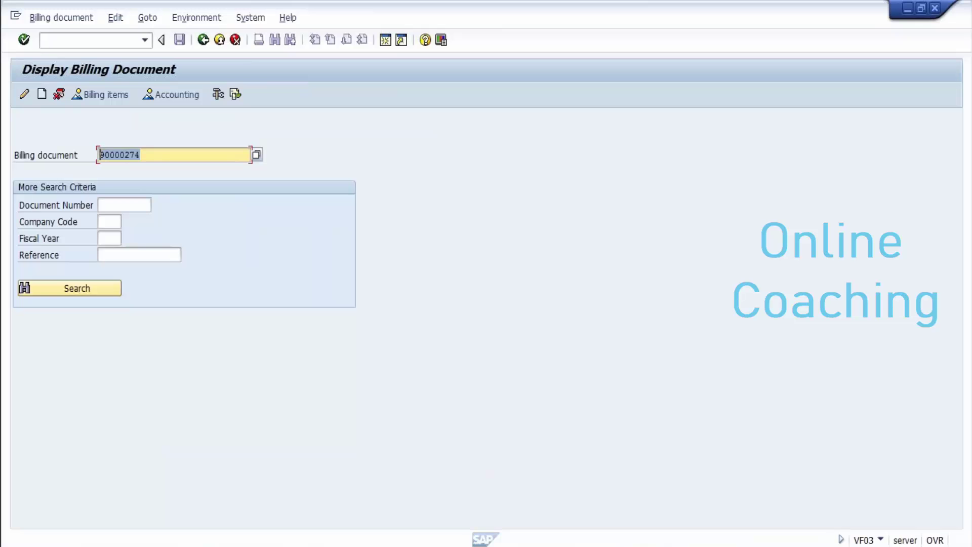
# Step: Label 70000298 'delivery' in Notepad and add billing number 90000274 labelled 'billing'
pyautogui.press('Home')
pyautogui.moveTo(328, 545)
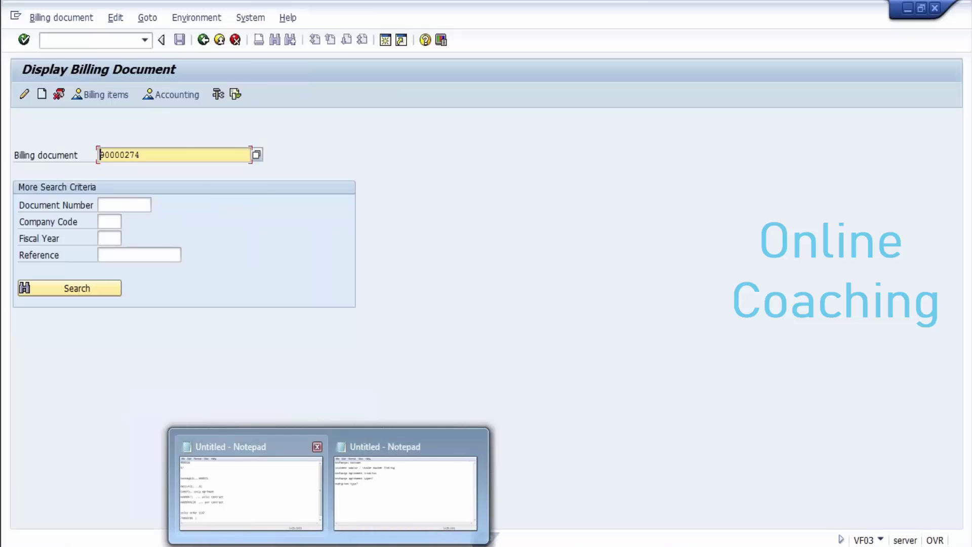
pyautogui.click(250, 488)
pyautogui.write('e')
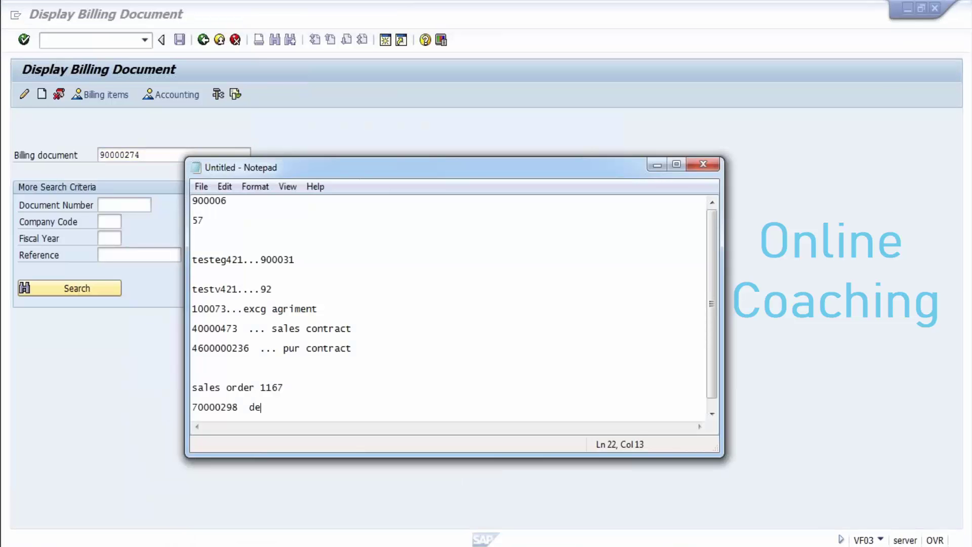
pyautogui.write('livery')
pyautogui.press('Return')
pyautogui.press('Return')
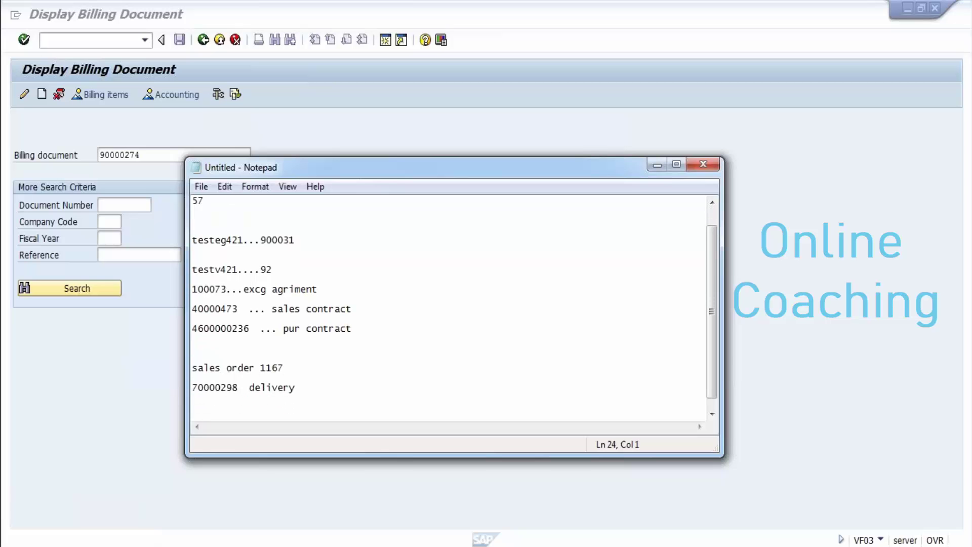
pyautogui.write('90000274')
pyautogui.write('billing')
pyautogui.press('Return')
pyautogui.press('Return')
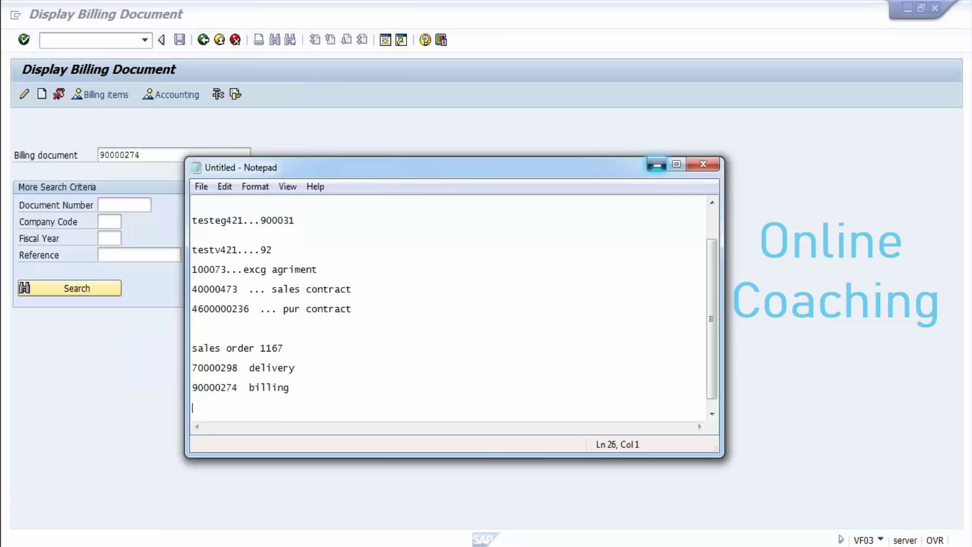
pyautogui.click(657, 165)
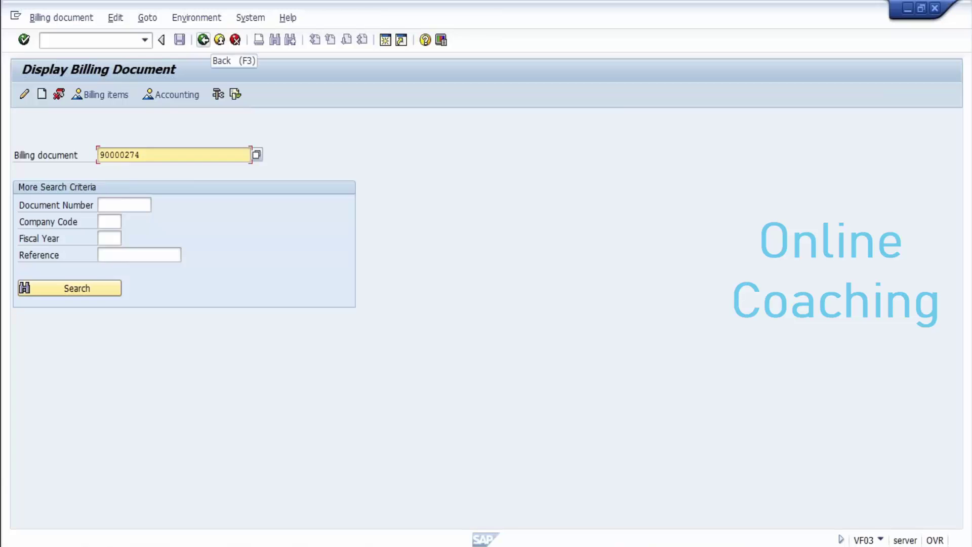
# Step: Return to SAP Easy Access and browse the exchange Netting folders
pyautogui.click(203, 40)
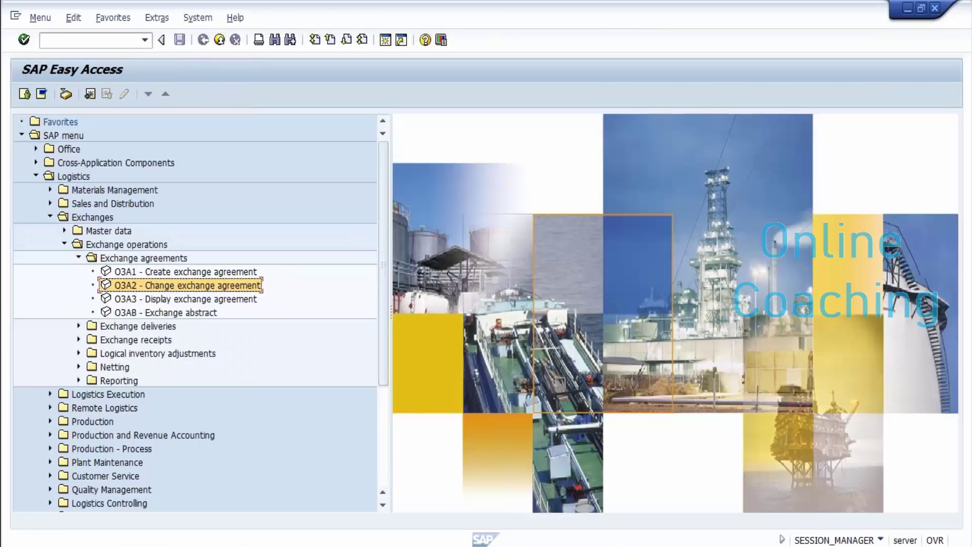
pyautogui.moveTo(416, 546)
pyautogui.click(78, 366)
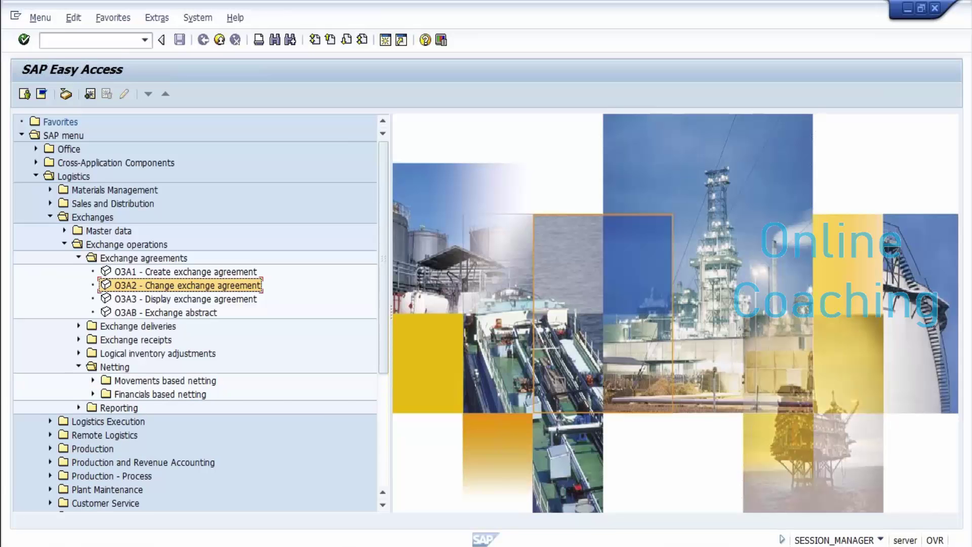
pyautogui.click(93, 380)
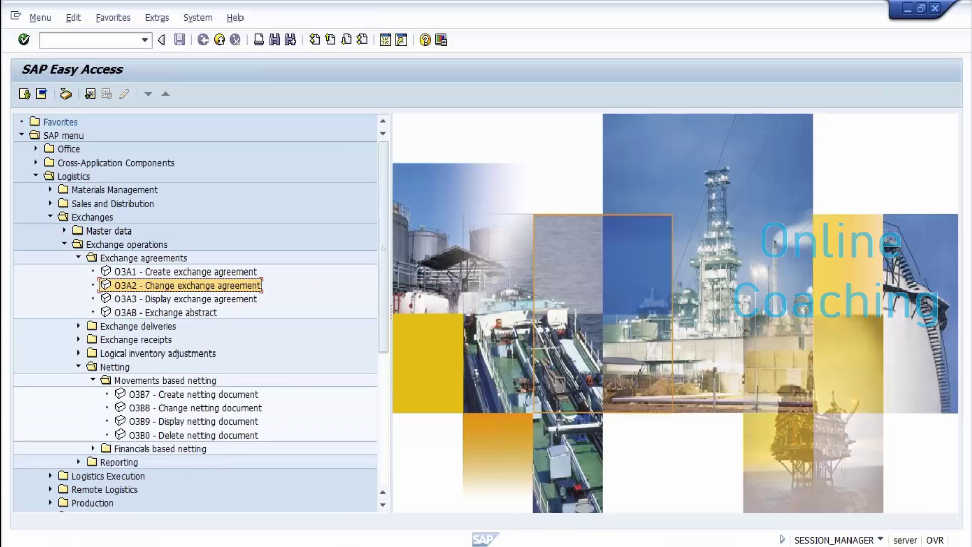
pyautogui.click(93, 448)
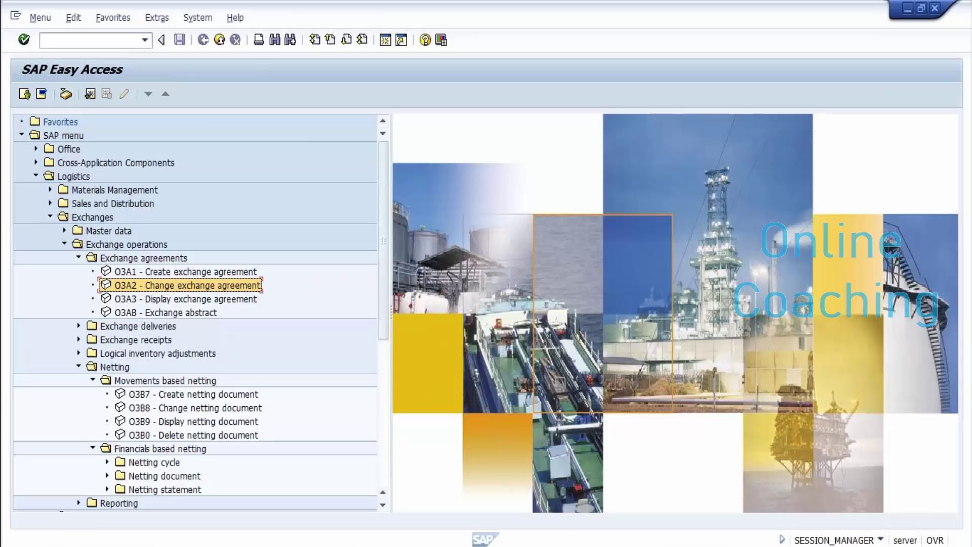
pyautogui.click(193, 394)
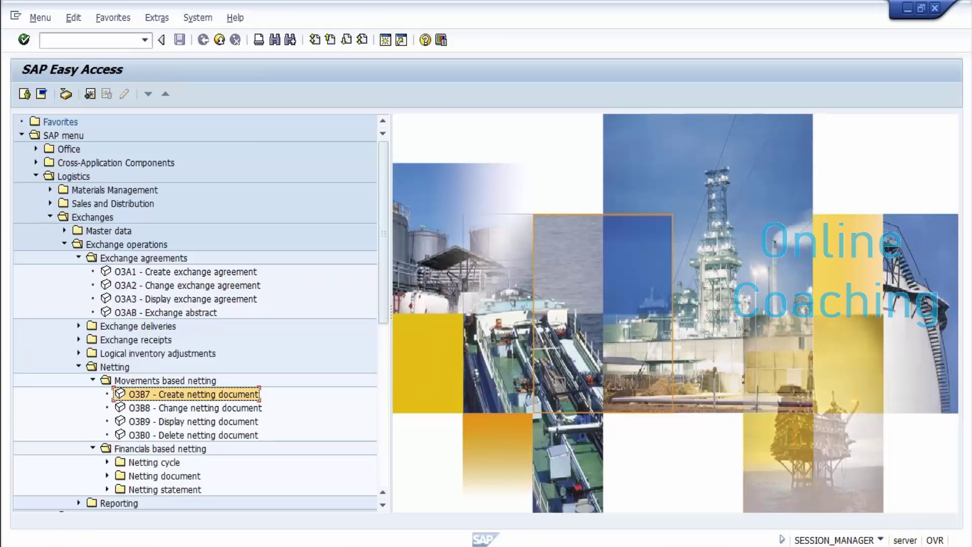
pyautogui.click(78, 353)
pyautogui.click(79, 353)
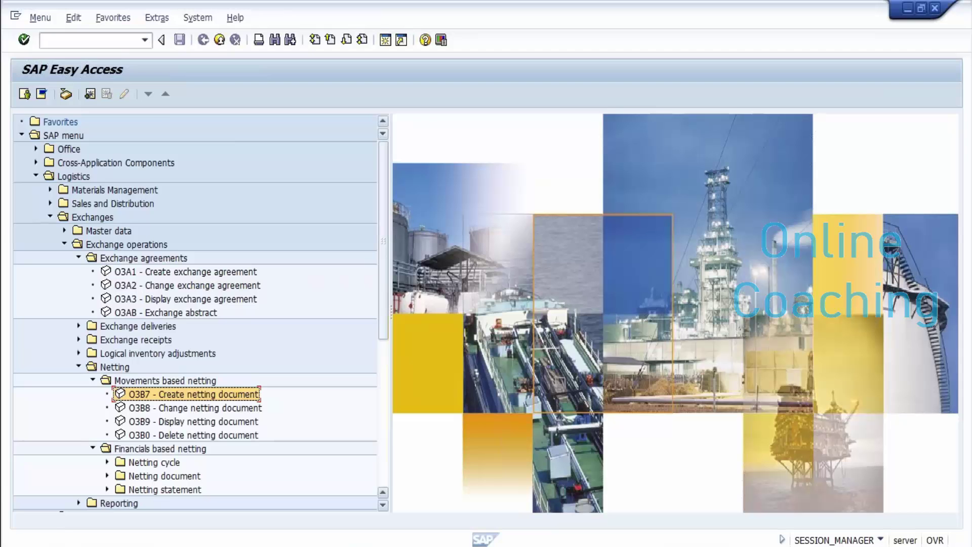
# Step: Launch the O3AR Exchange entitlements report from the Reporting > Exchange statement folder
pyautogui.scroll(-1, 195, 311)
pyautogui.scroll(-8, 195, 311)
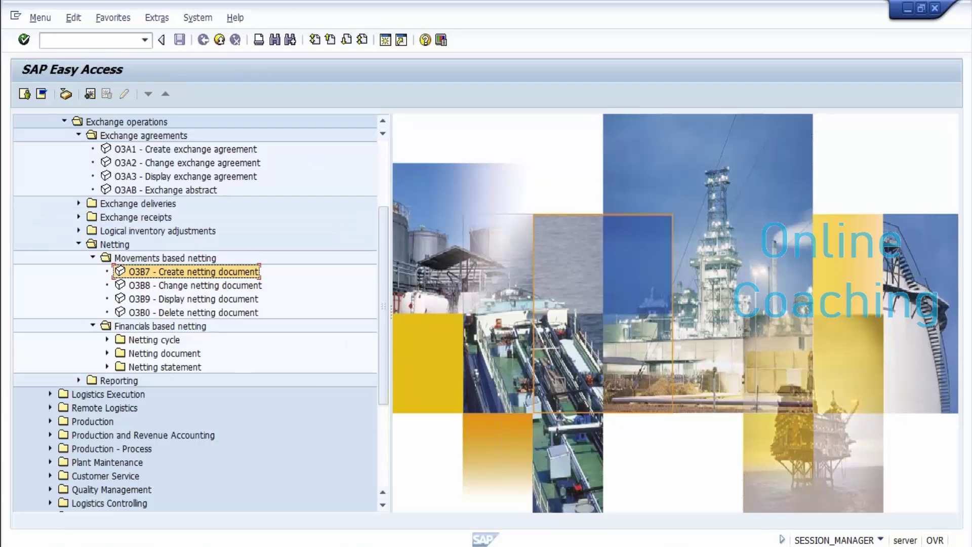
pyautogui.click(78, 381)
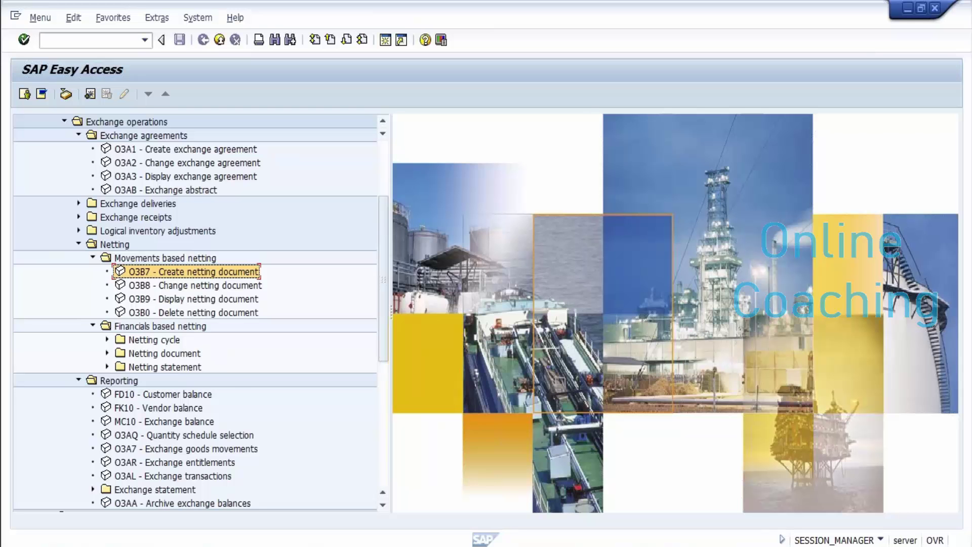
pyautogui.click(93, 489)
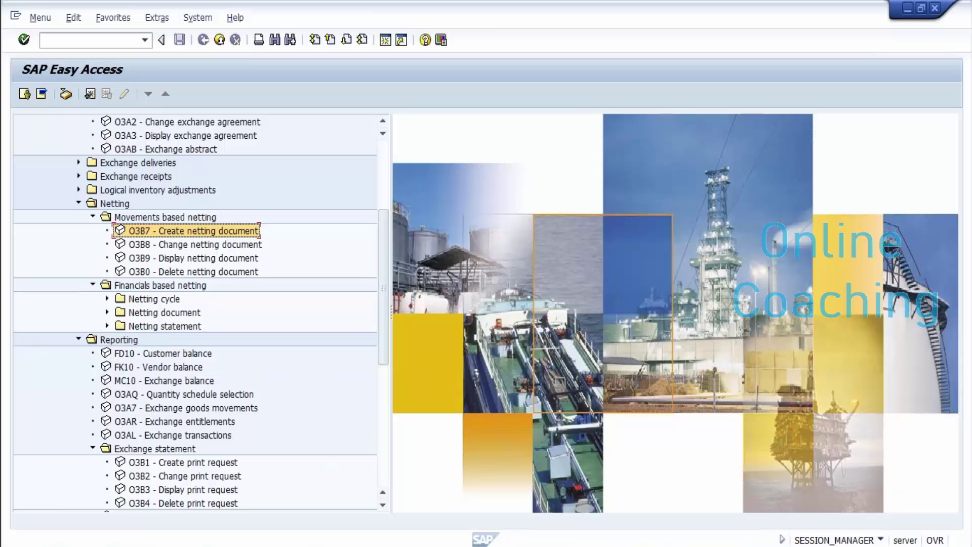
pyautogui.click(167, 421)
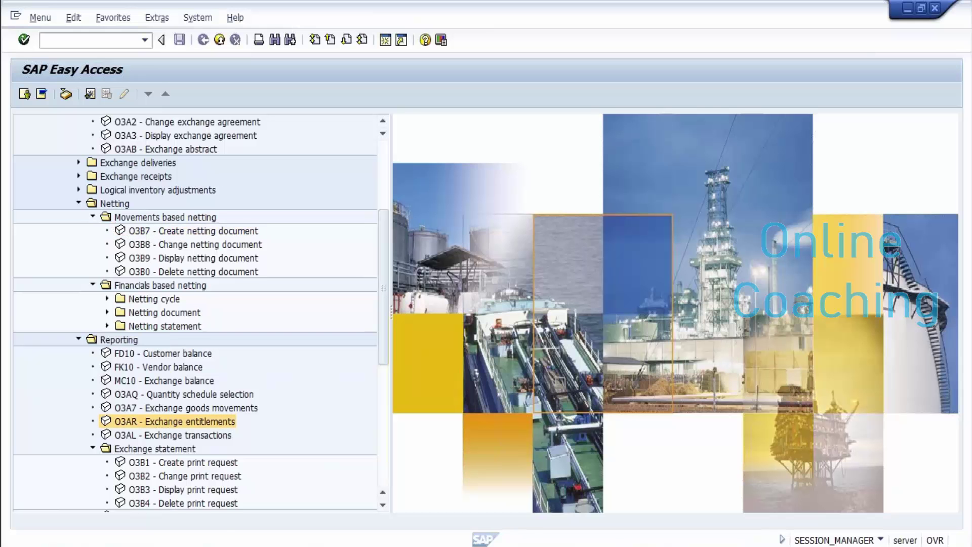
pyautogui.press('Return')
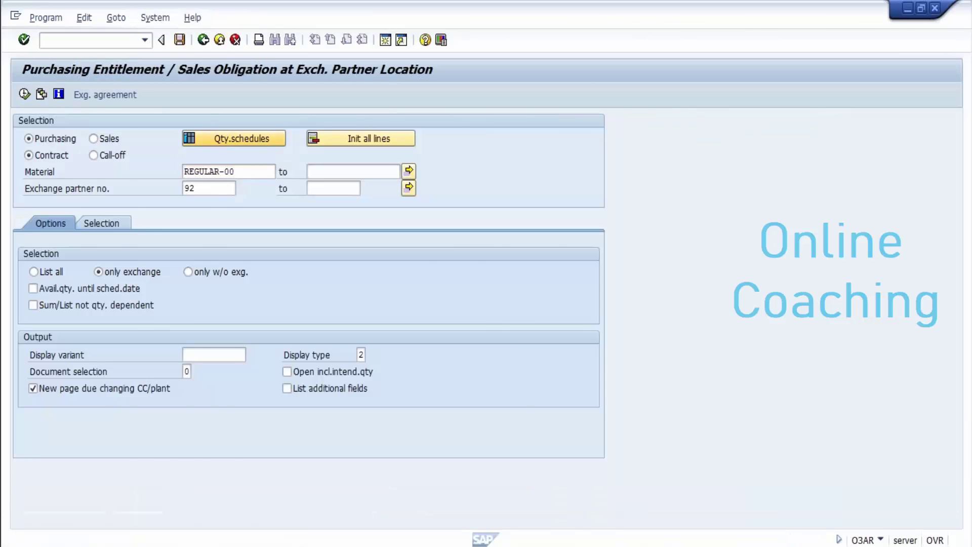
# Step: Run the O3A7 Exchange goods movements report for exchange 100073 and material REGULAR-00
pyautogui.press('F3')
pyautogui.press('Up')
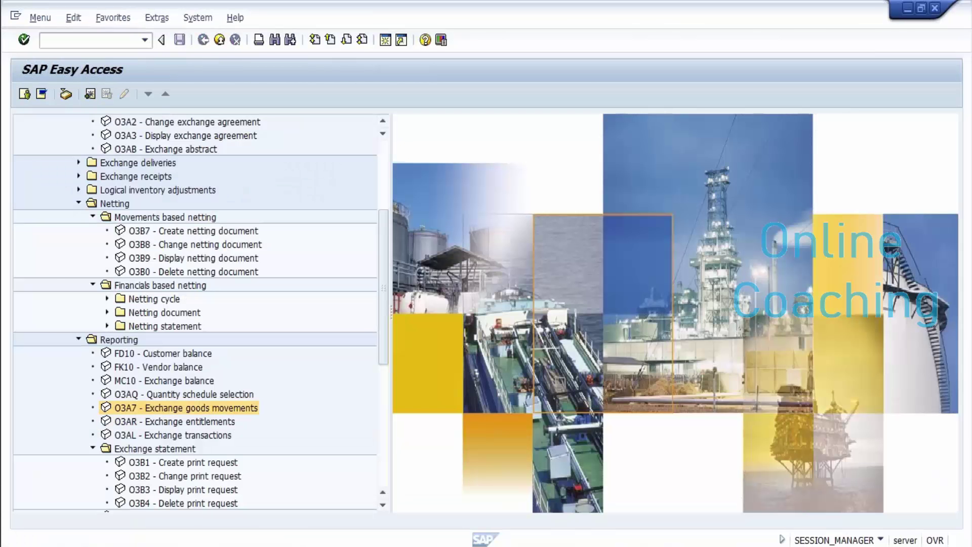
pyautogui.press('Return')
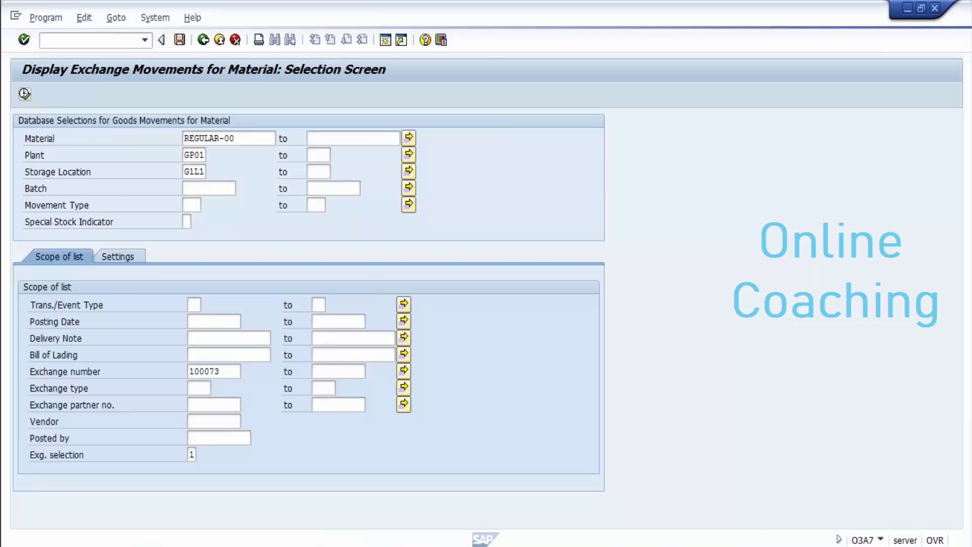
pyautogui.press('F8')
pyautogui.click(203, 39)
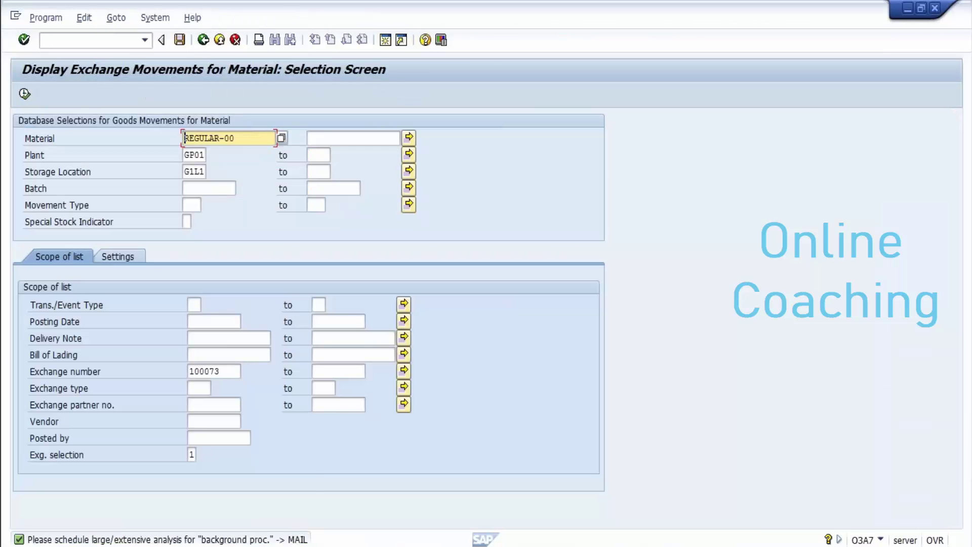
pyautogui.press('F8')
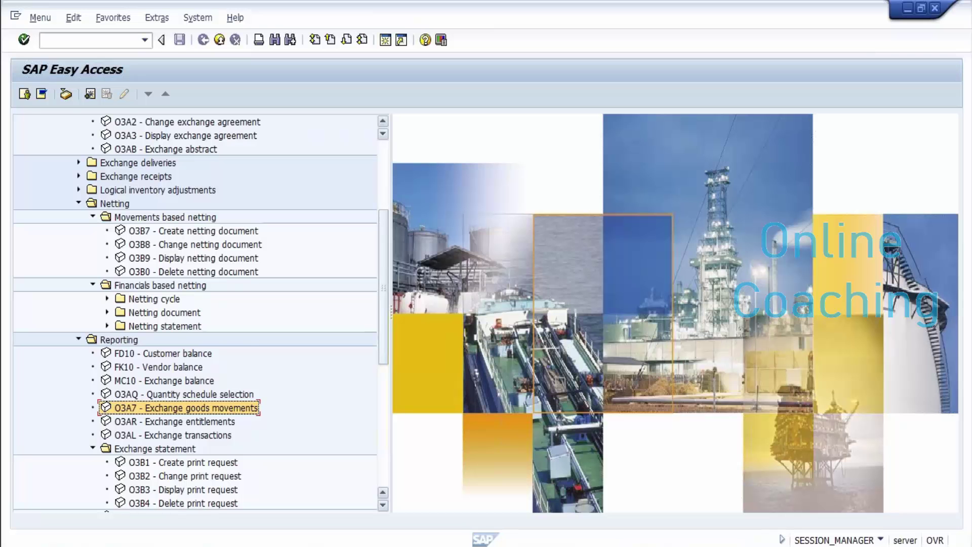
# Step: Review the course steps in Word, then start customizing with SPRO
pyautogui.scroll(4, 195, 311)
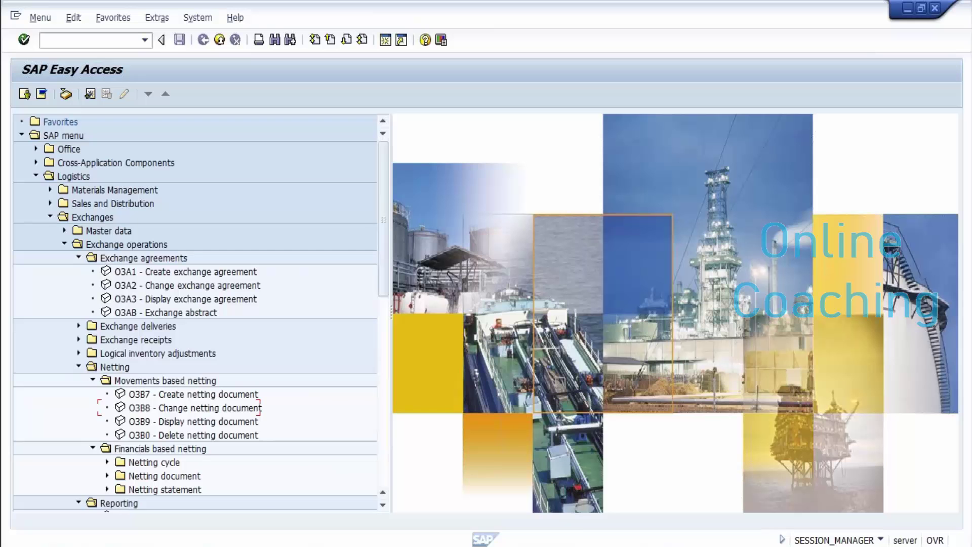
pyautogui.moveTo(417, 544)
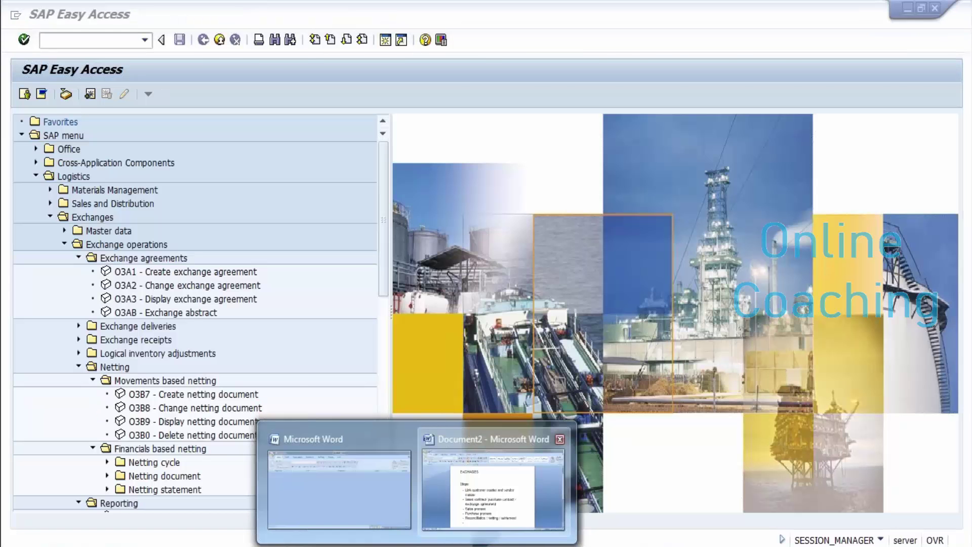
pyautogui.click(492, 486)
pyautogui.scroll(-3, 481, 314)
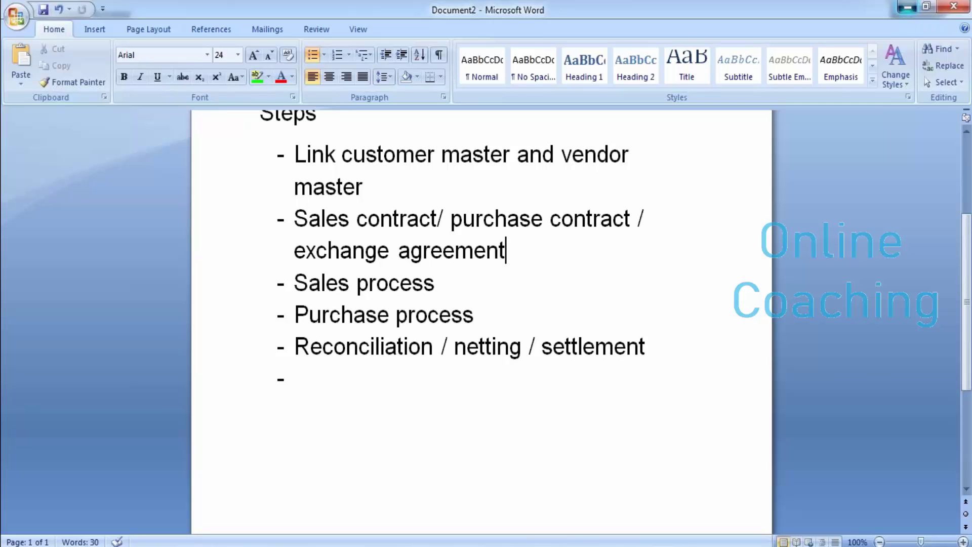
pyautogui.click(907, 7)
pyautogui.write('spr')
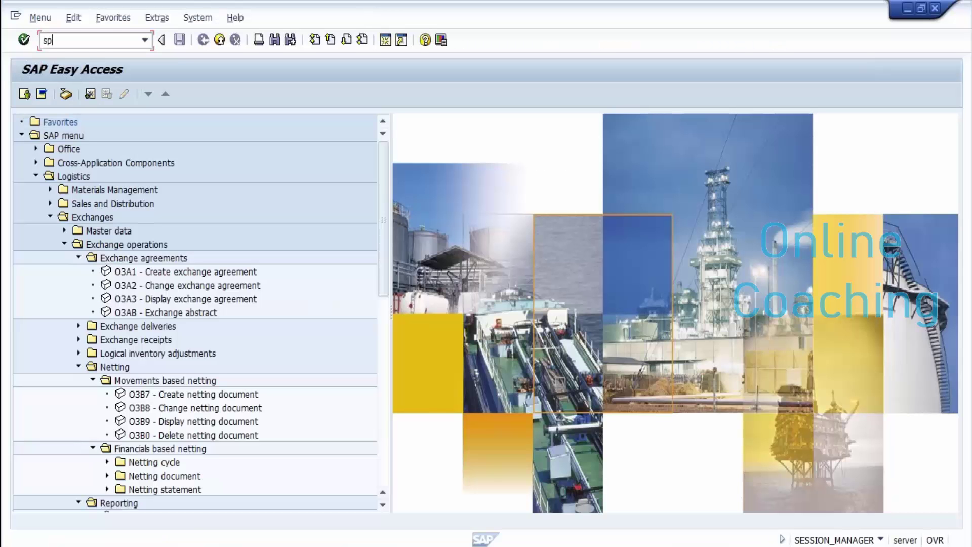
pyautogui.write('o')
pyautogui.press('Return')
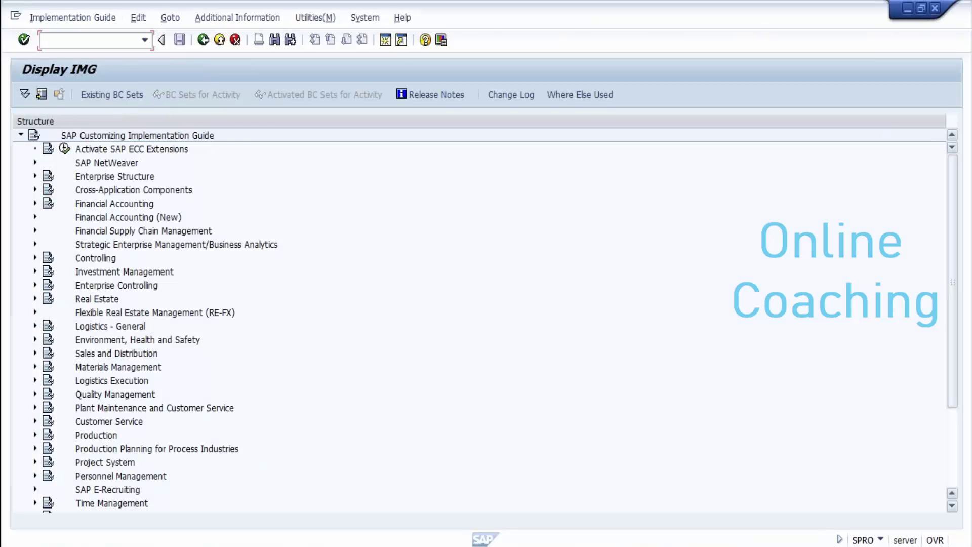
# Step: Expand Industry Solution Oil & Gas (Downstream) > Transactions and open Define exchange types
pyautogui.scroll(-3, 478, 319)
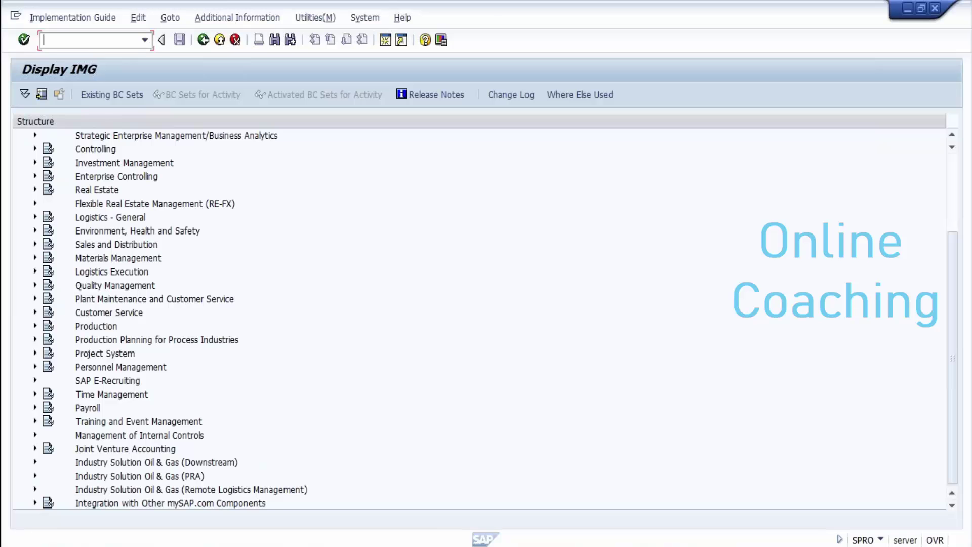
pyautogui.click(35, 461)
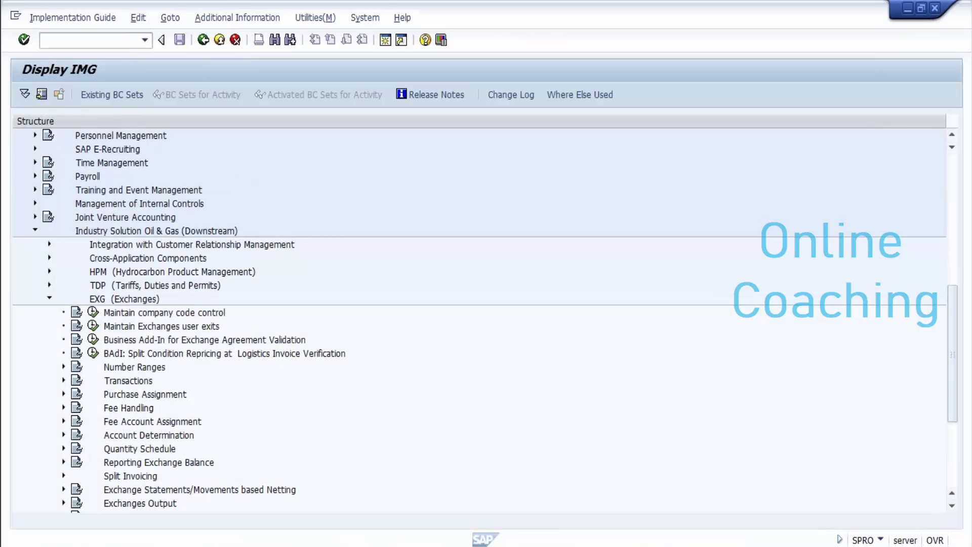
pyautogui.click(63, 380)
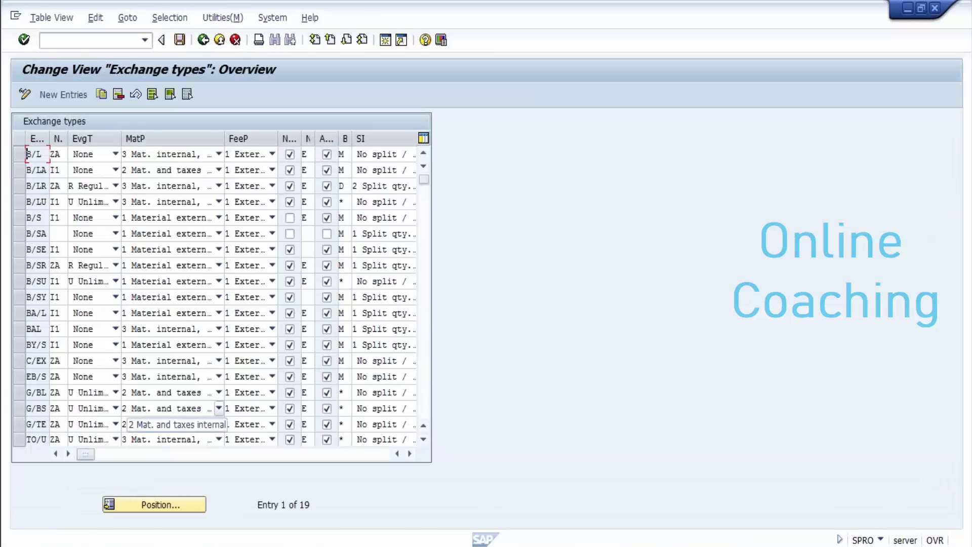
pyautogui.moveTo(329, 544)
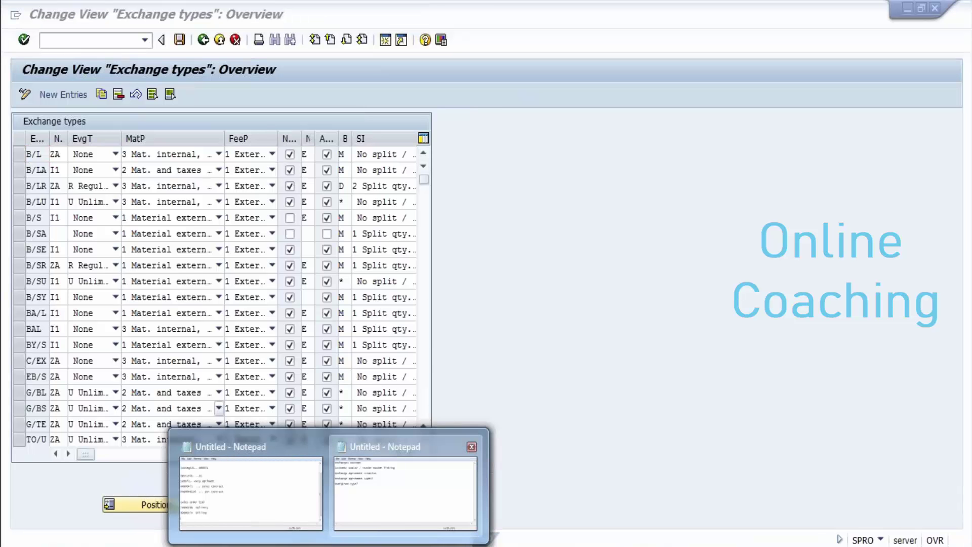
# Step: Note the questions 'what is netting ?' and 'Tcode for netting?' in Notepad
pyautogui.click(405, 488)
pyautogui.write('what is ')
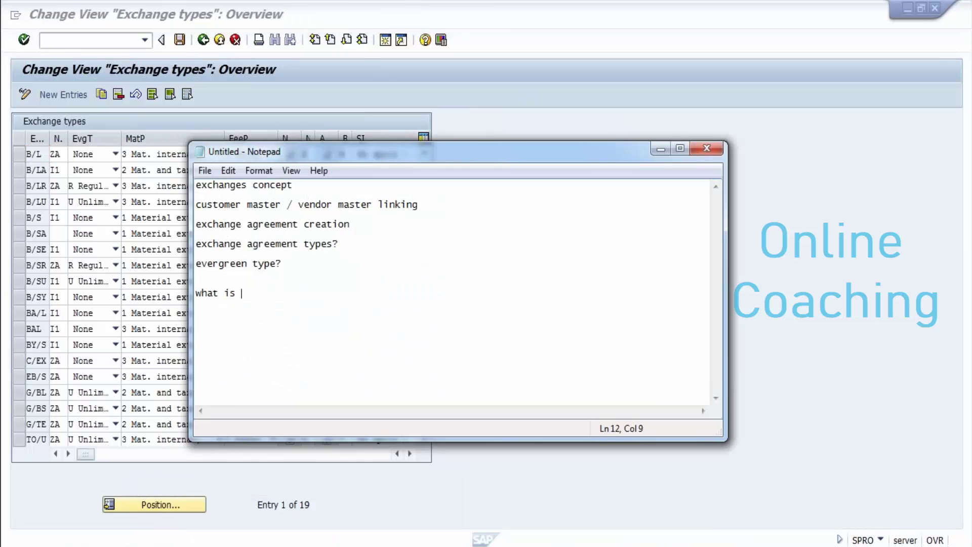
pyautogui.write('netting ?')
pyautogui.press('Return')
pyautogui.press('Return')
pyautogui.write('Tcode for ')
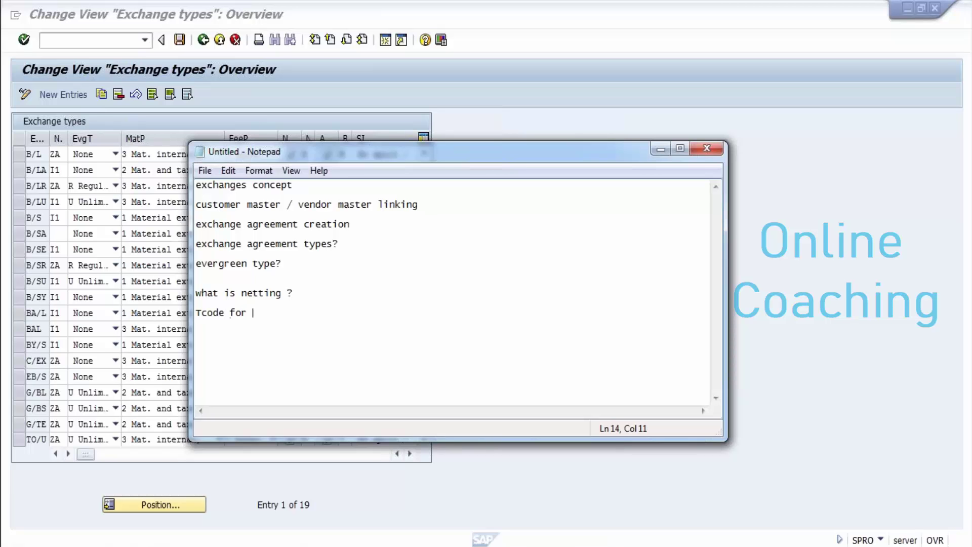
pyautogui.write('netting?')
pyautogui.press('Return')
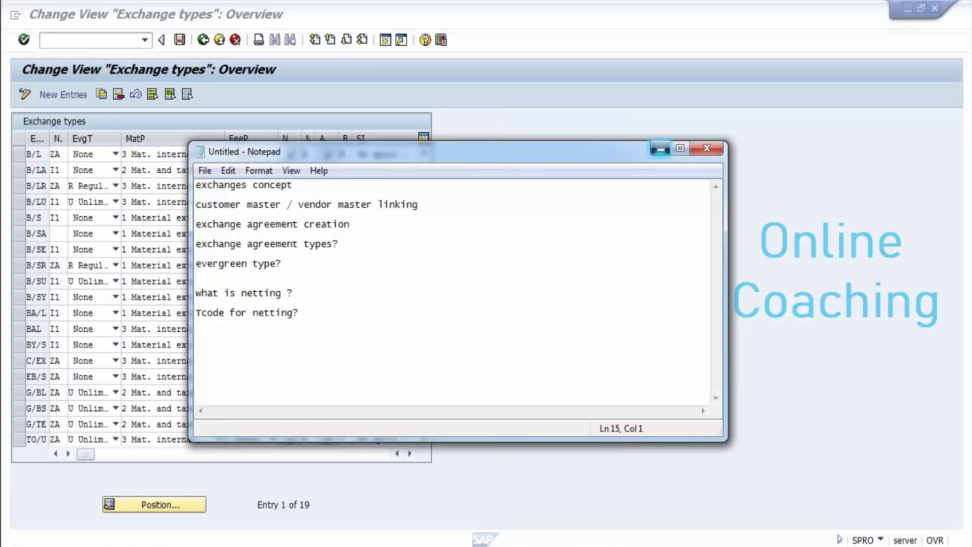
pyautogui.click(660, 149)
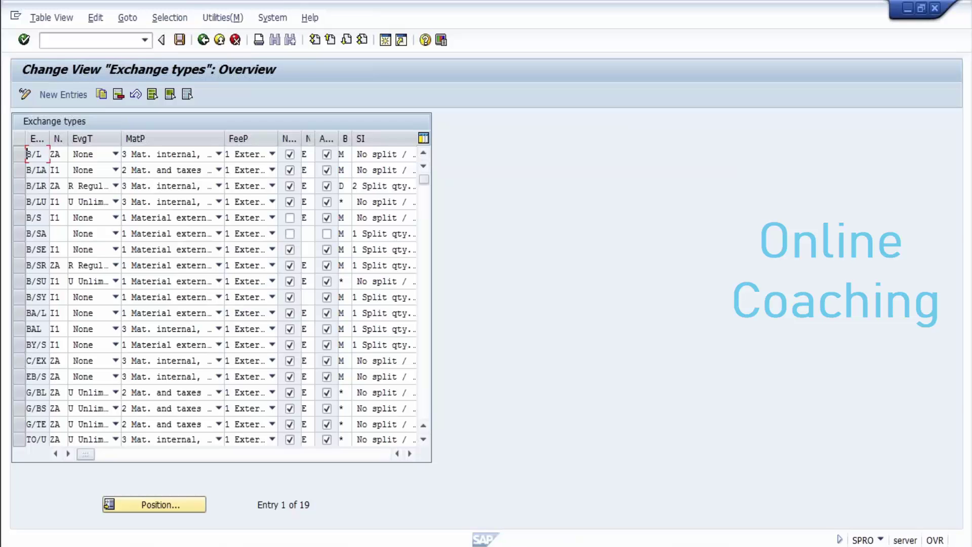
# Step: Go back from Exchange types and open Define sales fees under Fee Handling > Fee Types
pyautogui.click(19, 154)
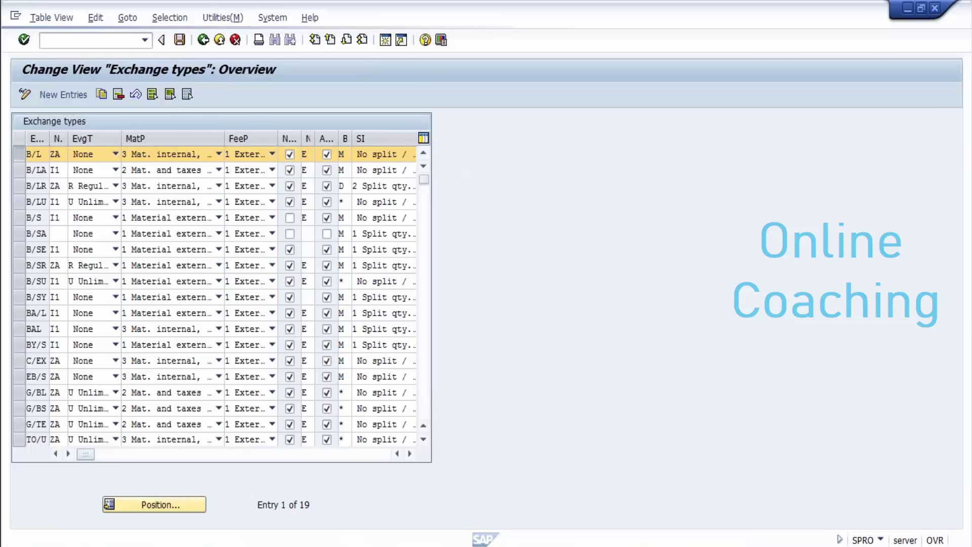
pyautogui.press('F3')
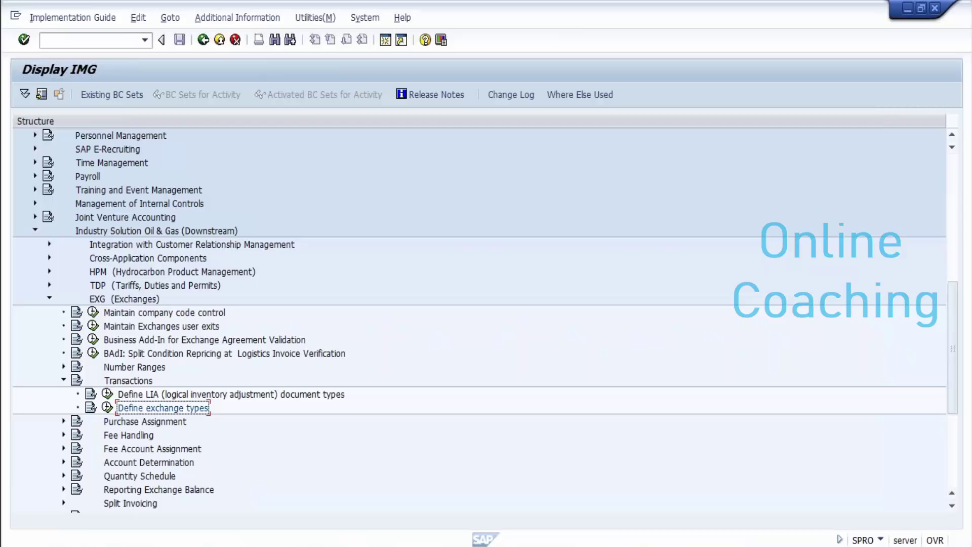
pyautogui.click(63, 434)
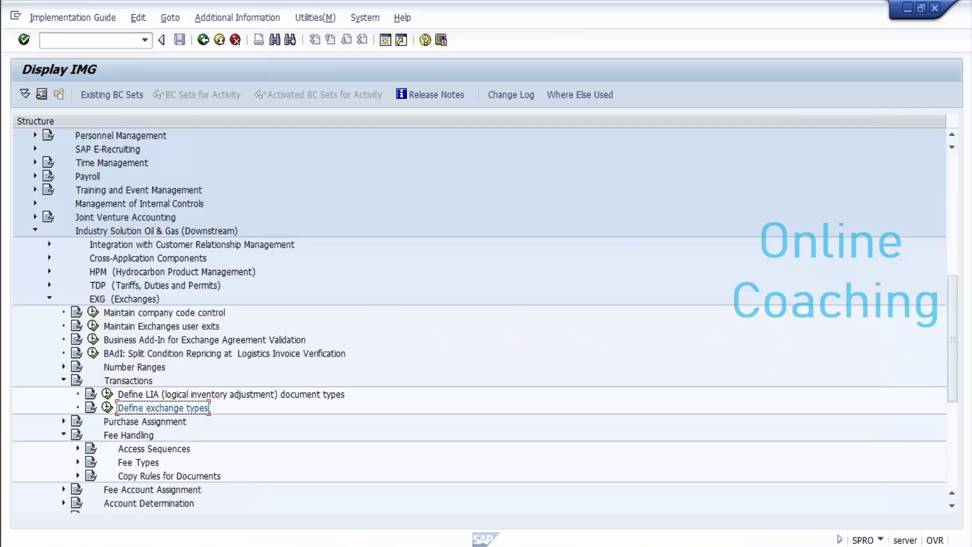
pyautogui.click(78, 462)
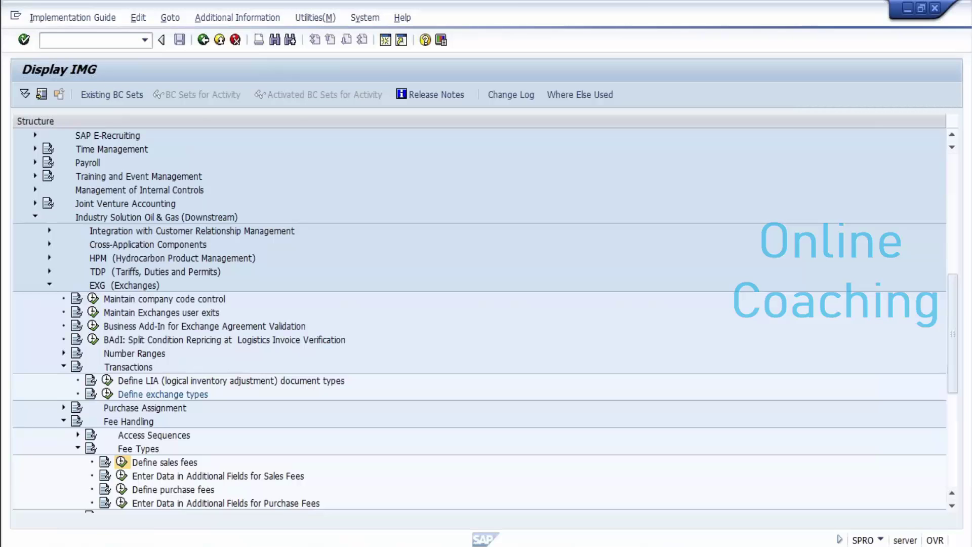
pyautogui.click(122, 461)
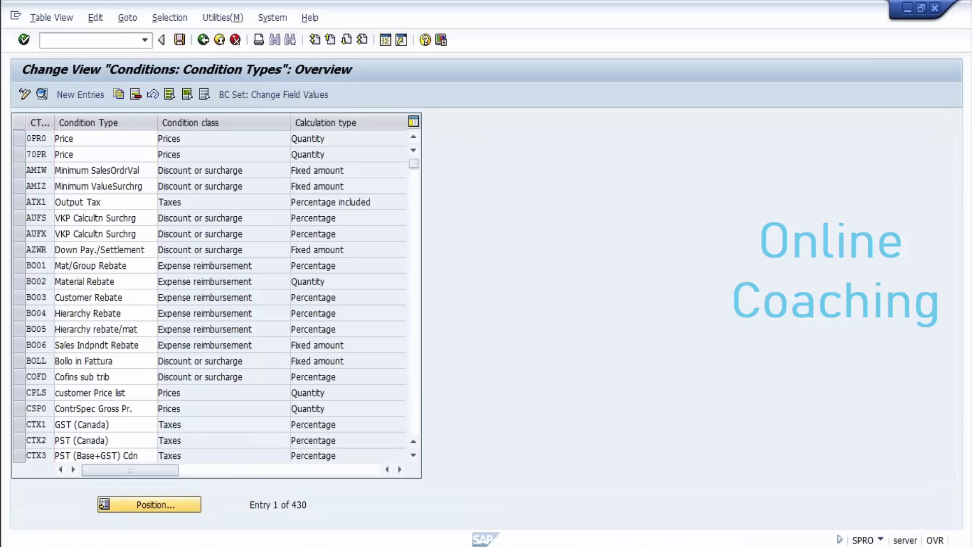
# Step: Locate the LOCN Location fees condition type and review its details
pyautogui.click(149, 504)
pyautogui.write('locn')
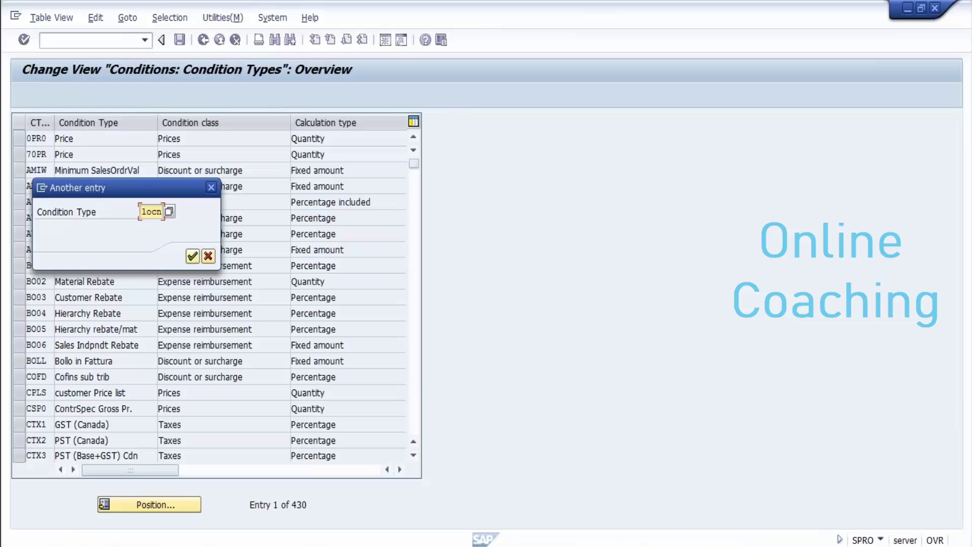
pyautogui.press('Return')
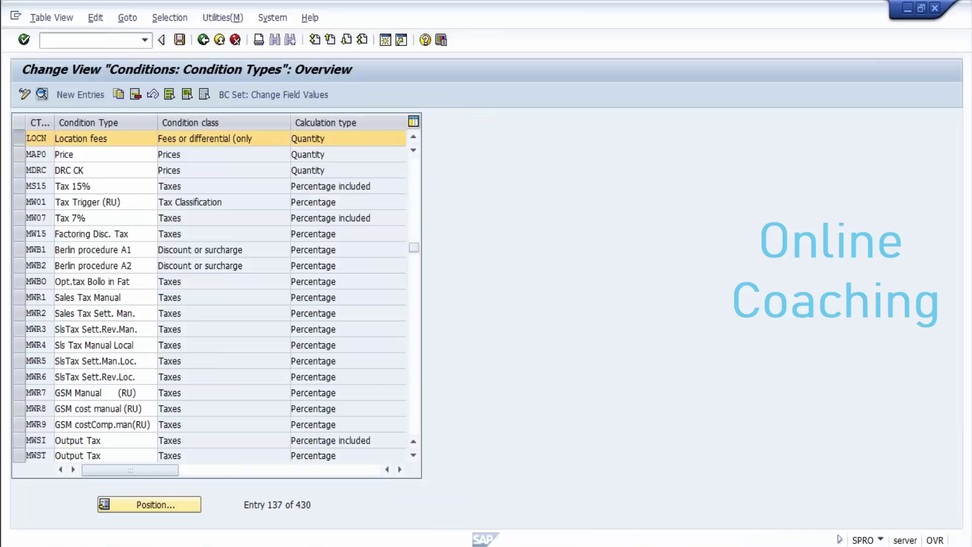
pyautogui.press('F2')
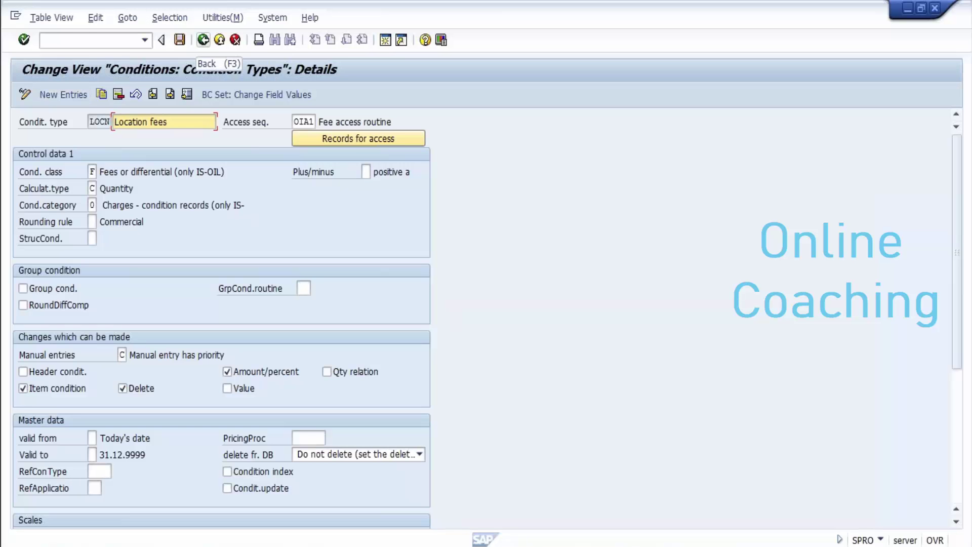
pyautogui.click(203, 40)
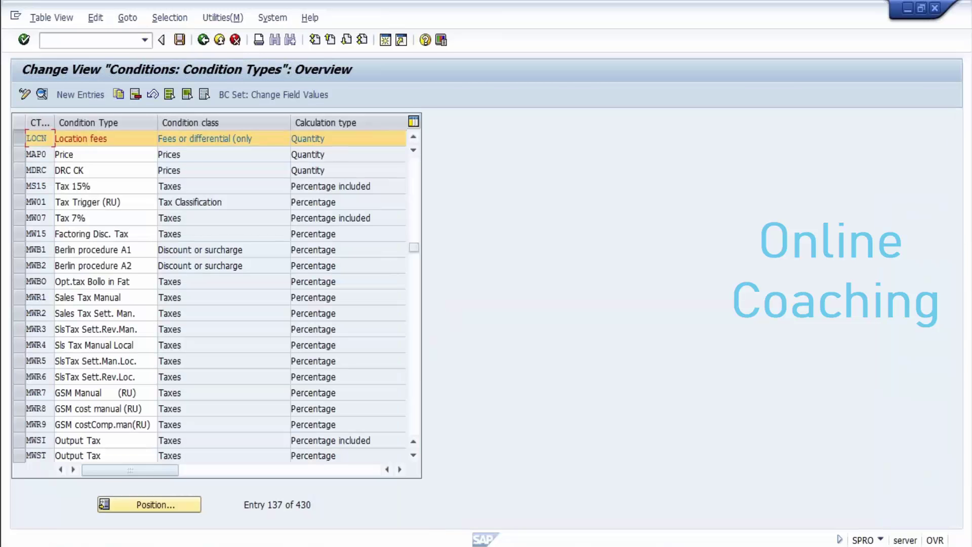
pyautogui.click(203, 40)
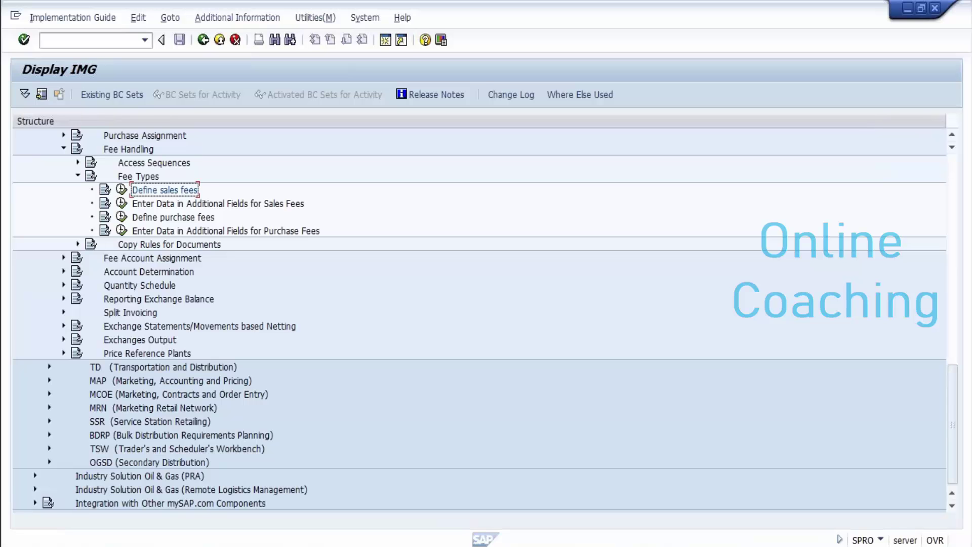
# Step: Collapse Fee Types, expand Account Determination, then return to SAP Easy Access with /n
pyautogui.click(78, 175)
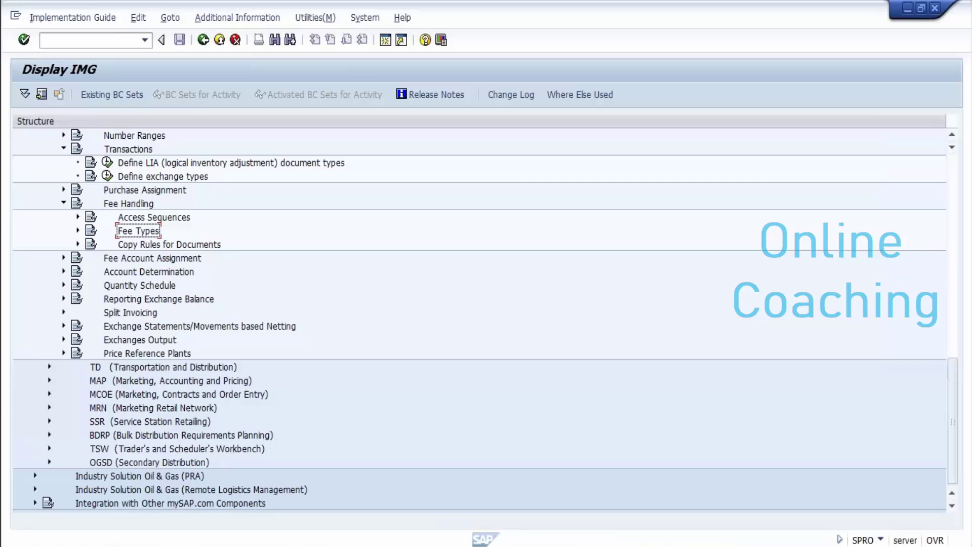
pyautogui.click(63, 271)
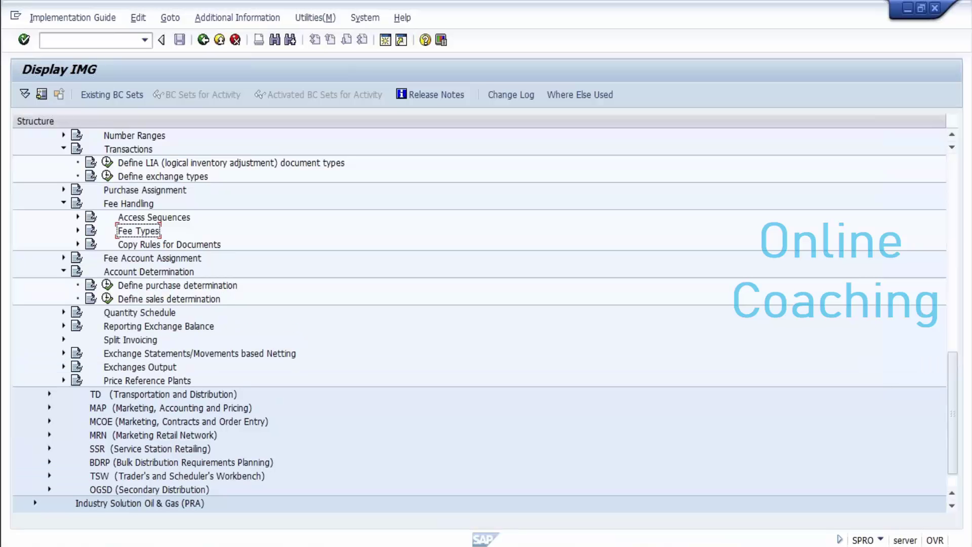
pyautogui.click(44, 40)
pyautogui.write('/n')
pyautogui.press('Return')
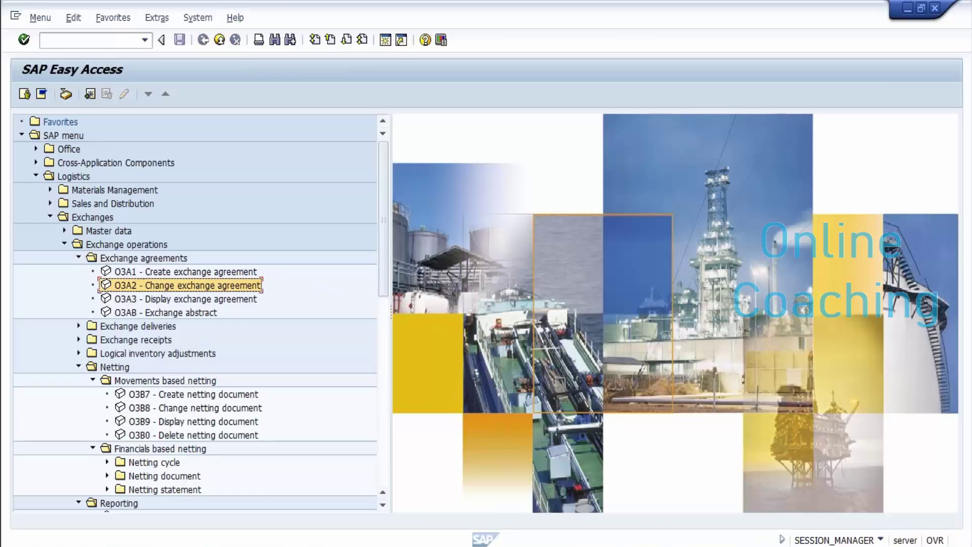
# Step: View the existing agreement's contract assignments in O3A2, then launch O3A1 Create exchange agreement
pyautogui.press('Return')
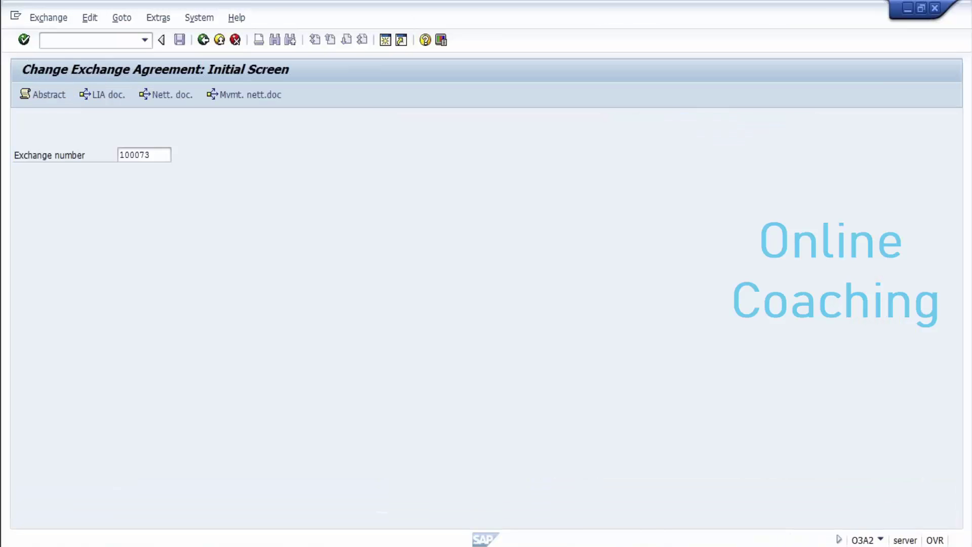
pyautogui.press('Return')
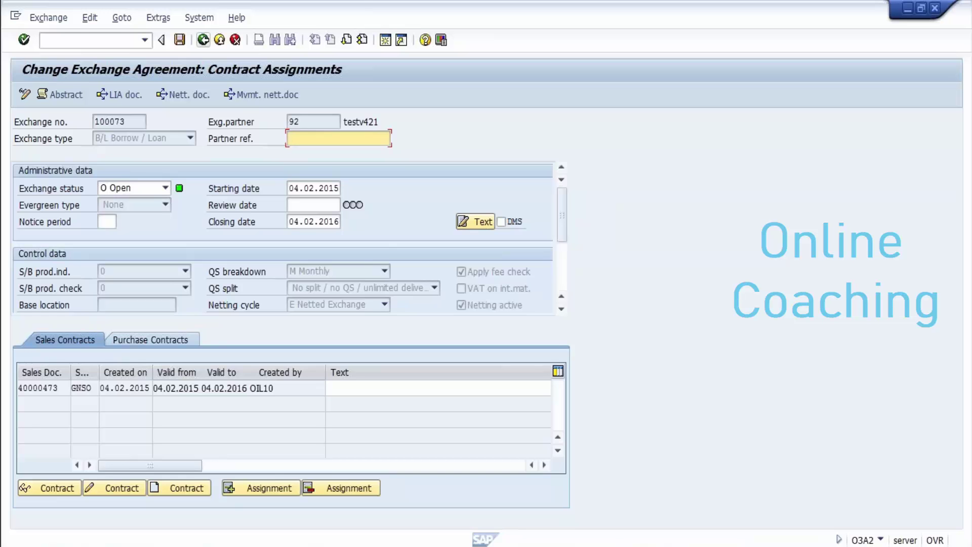
pyautogui.click(203, 39)
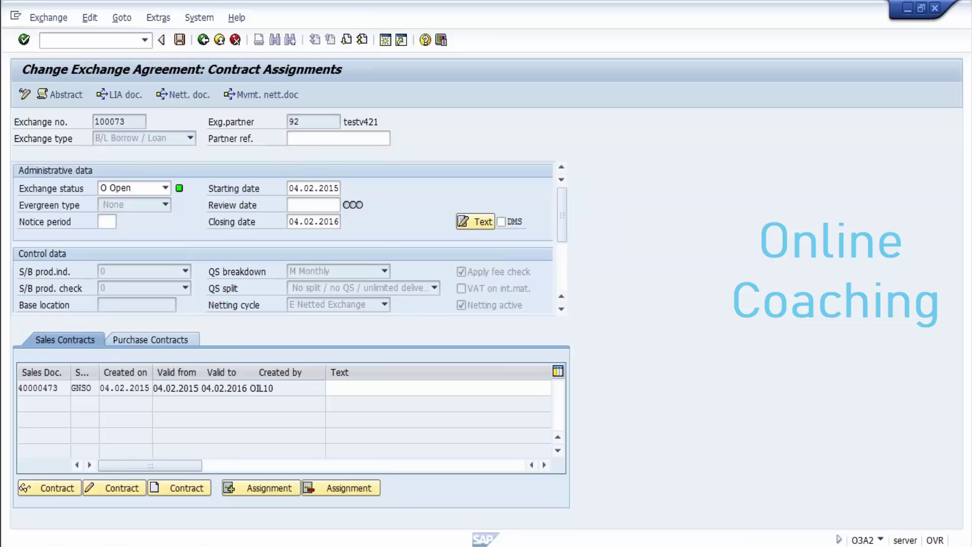
pyautogui.press('F3')
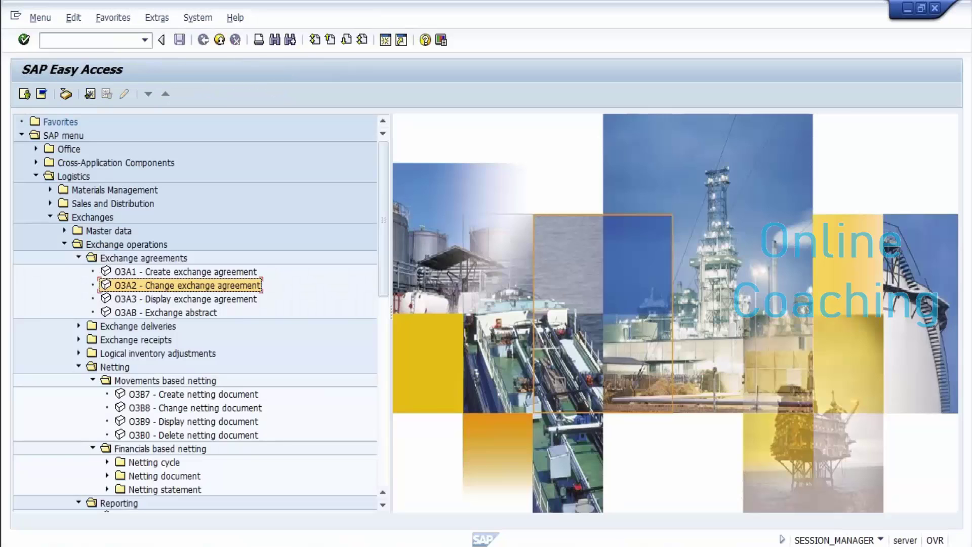
pyautogui.click(185, 271)
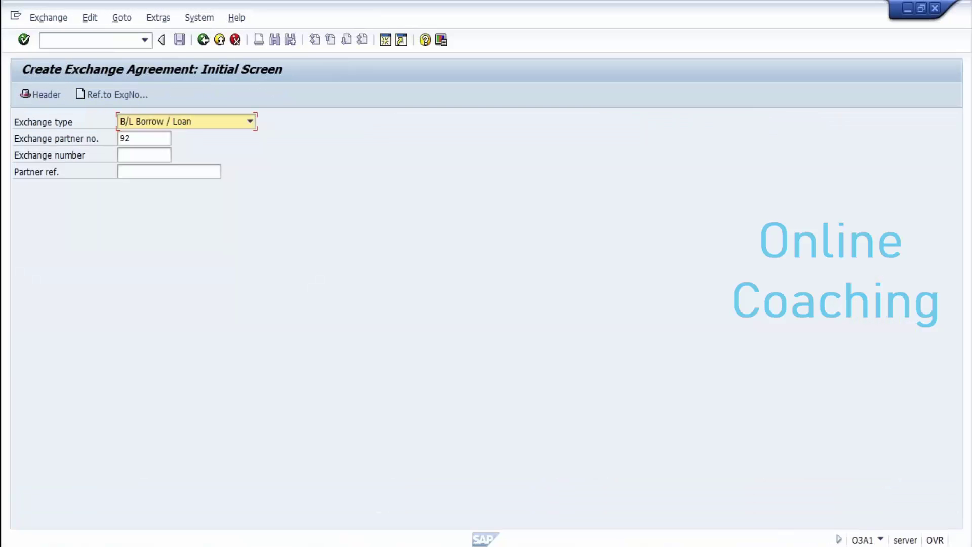
# Step: Set the header's evergreen type to Regular and validate the entries
pyautogui.press('Return')
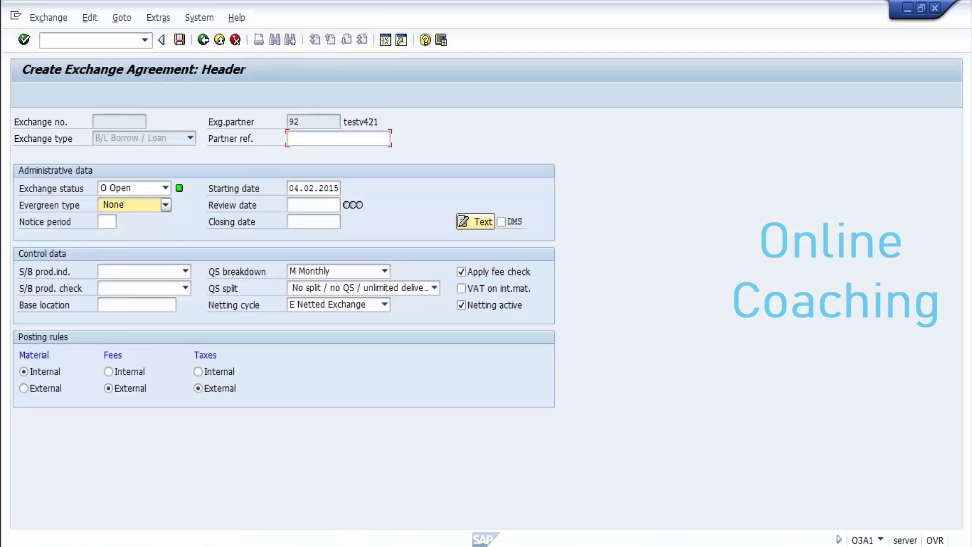
pyautogui.press('F4')
pyautogui.press('Return')
pyautogui.press('Tab')
pyautogui.press('Return')
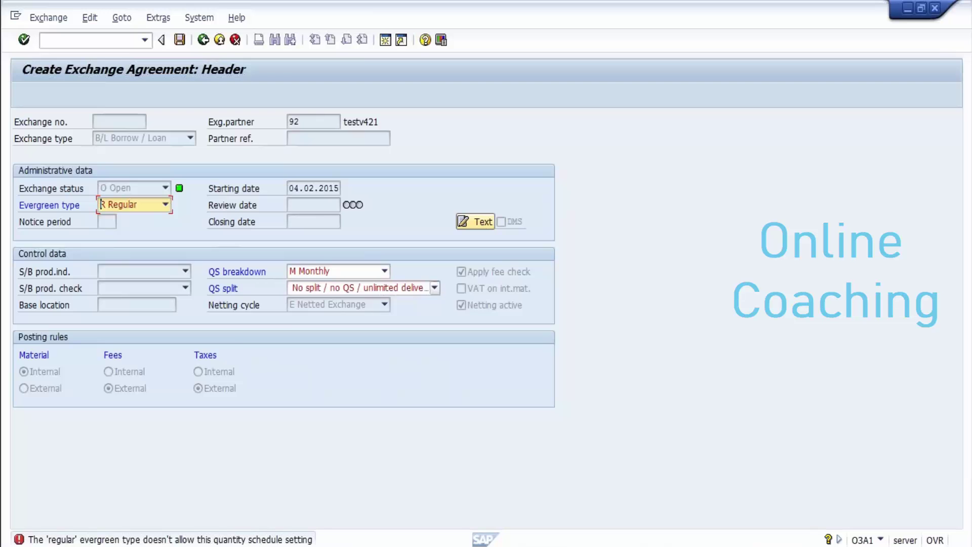
# Step: Try equal-per-period quantity split with No breakdown, then a fifteen-days breakdown
pyautogui.click(434, 287)
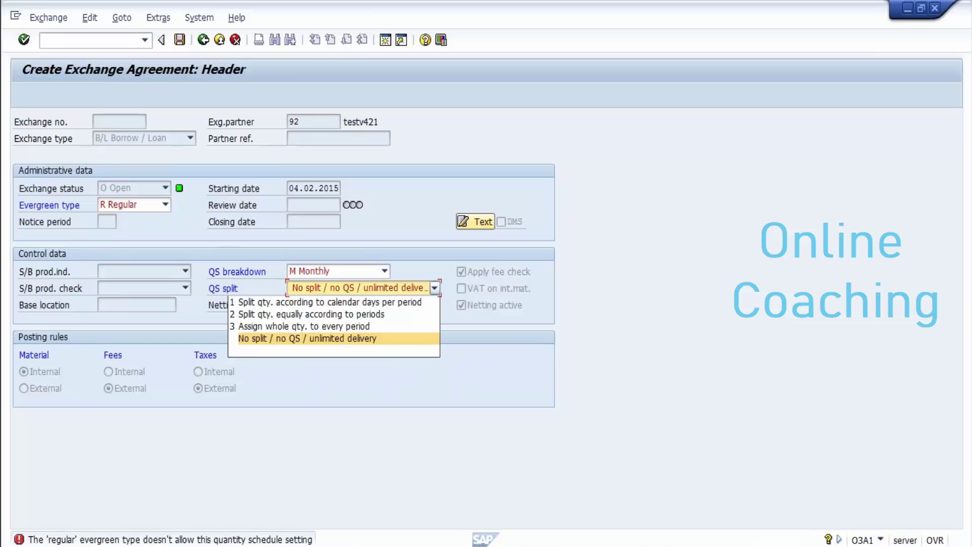
pyautogui.press('Up')
pyautogui.press('Up')
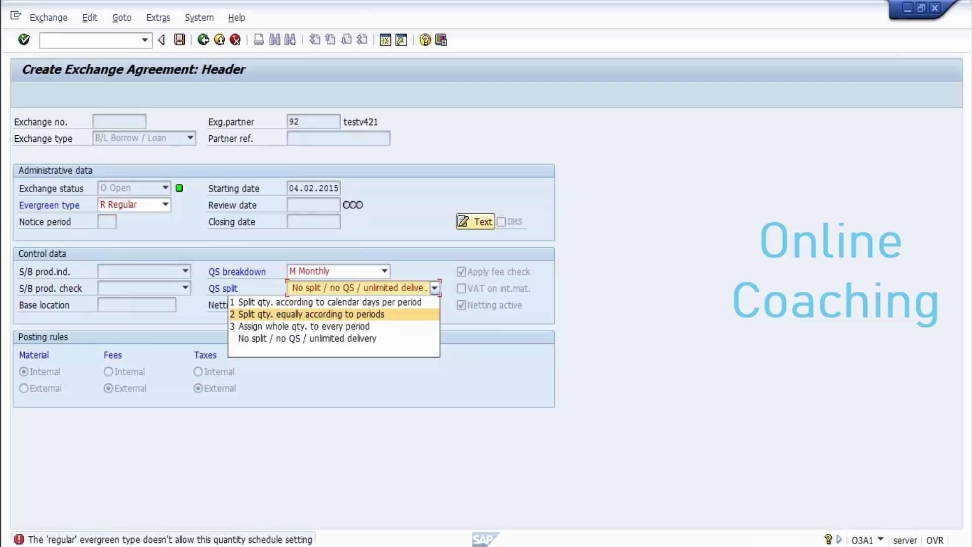
pyautogui.press('Return')
pyautogui.press('Return')
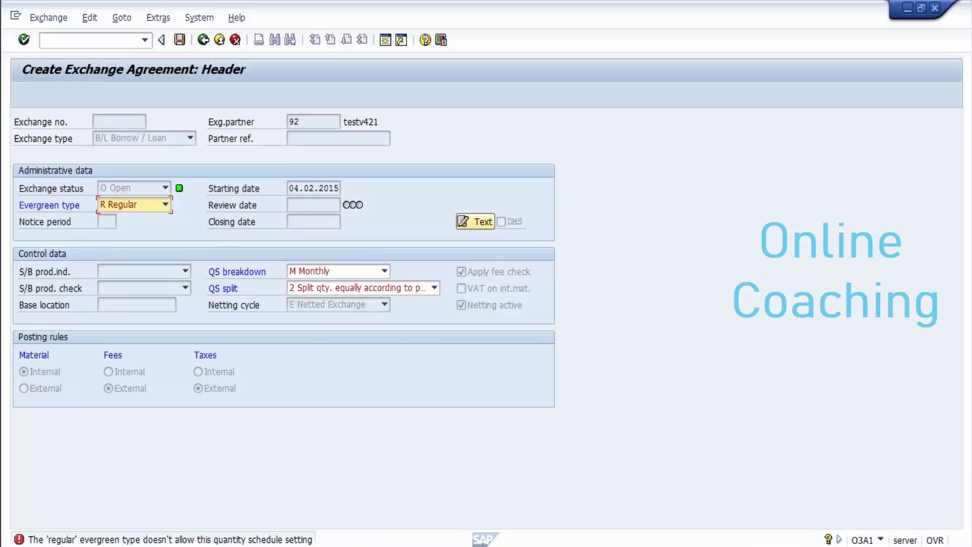
pyautogui.click(385, 271)
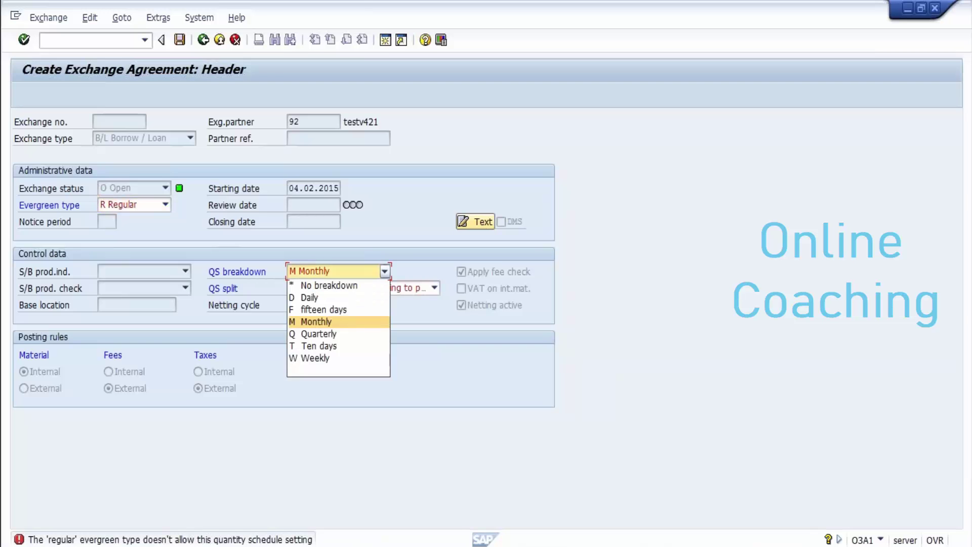
pyautogui.press('Up')
pyautogui.press('Up')
pyautogui.press('Up')
pyautogui.press('Down')
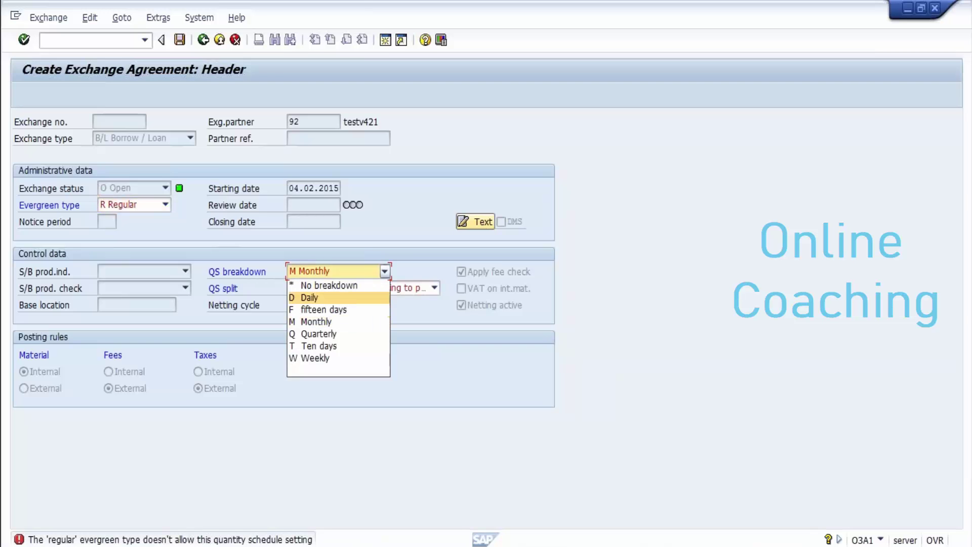
pyautogui.press('Up')
pyautogui.press('Return')
pyautogui.press('Return')
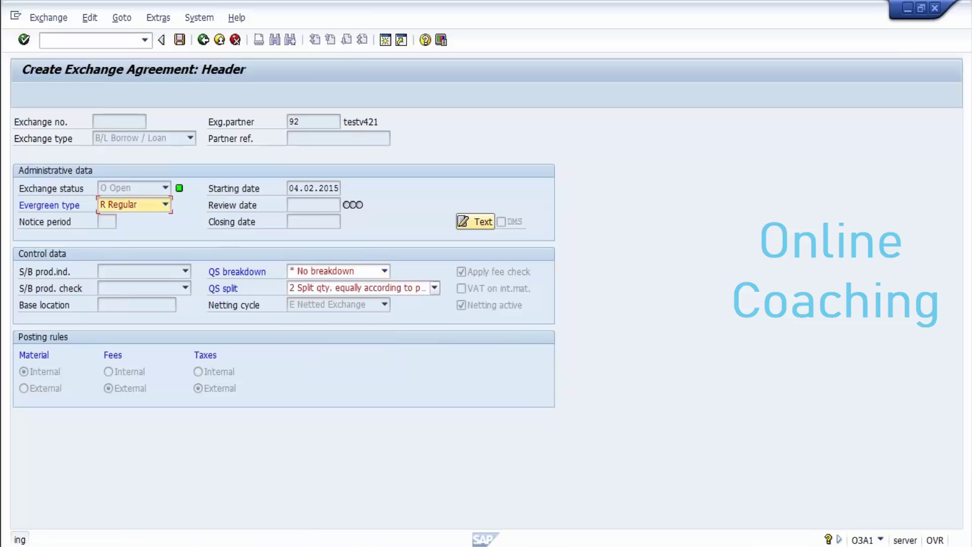
pyautogui.click(385, 271)
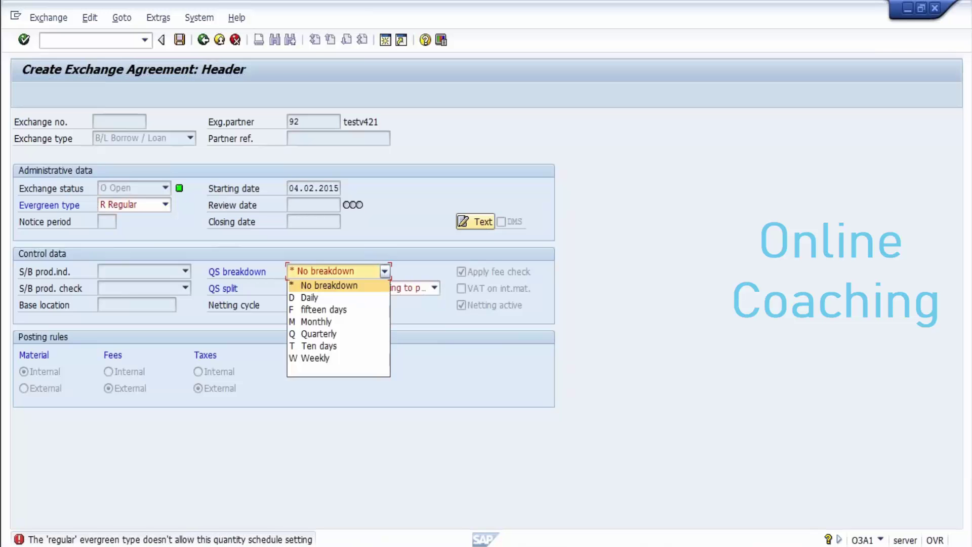
pyautogui.press('Down')
pyautogui.press('Down')
pyautogui.press('Return')
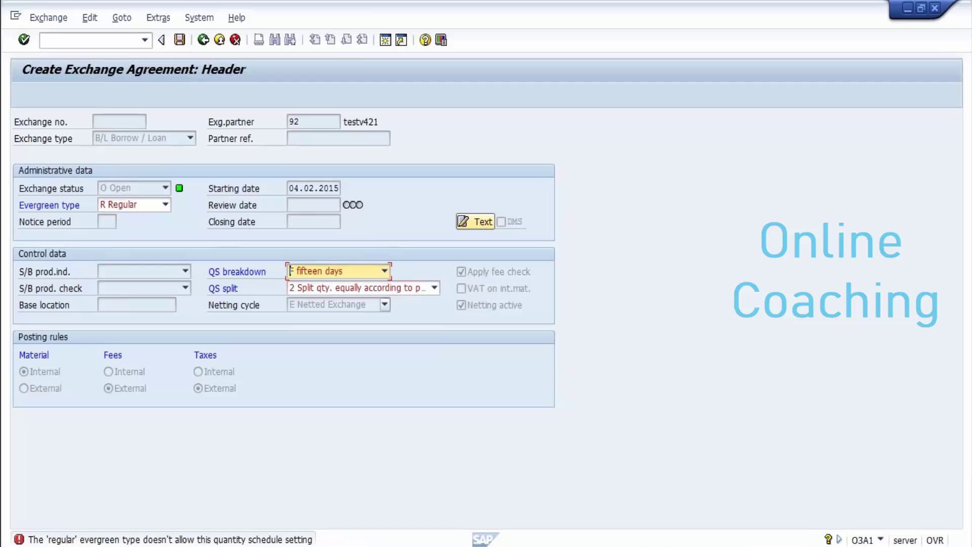
pyautogui.press('Return')
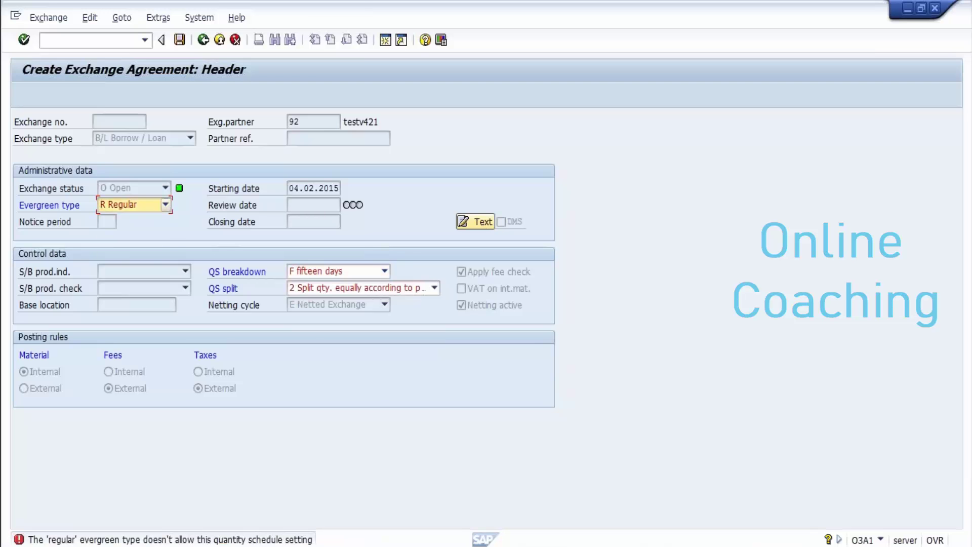
# Step: Switch to evergreen type Unlimited, Monthly breakdown and calendar-day split, then cancel the header
pyautogui.press('F4')
pyautogui.press('Down')
pyautogui.press('Return')
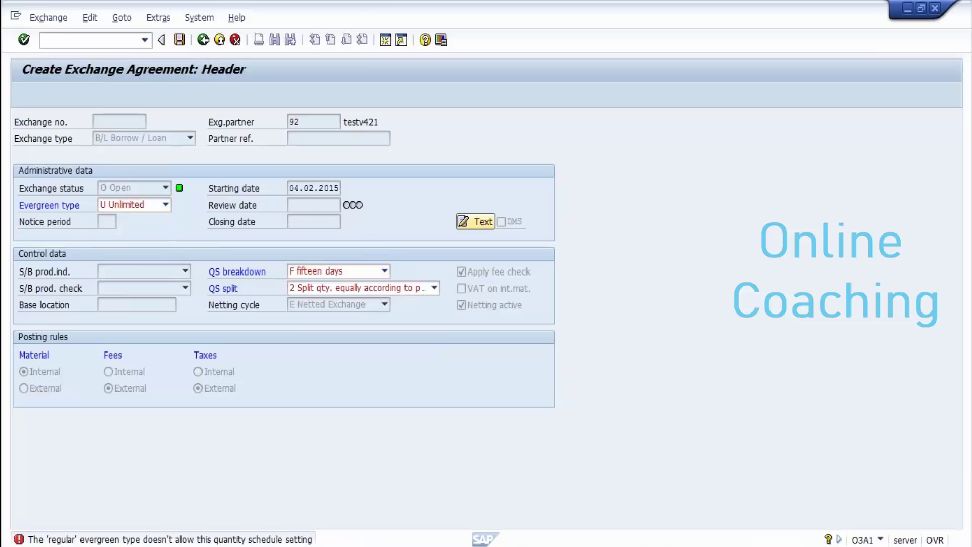
pyautogui.press('Return')
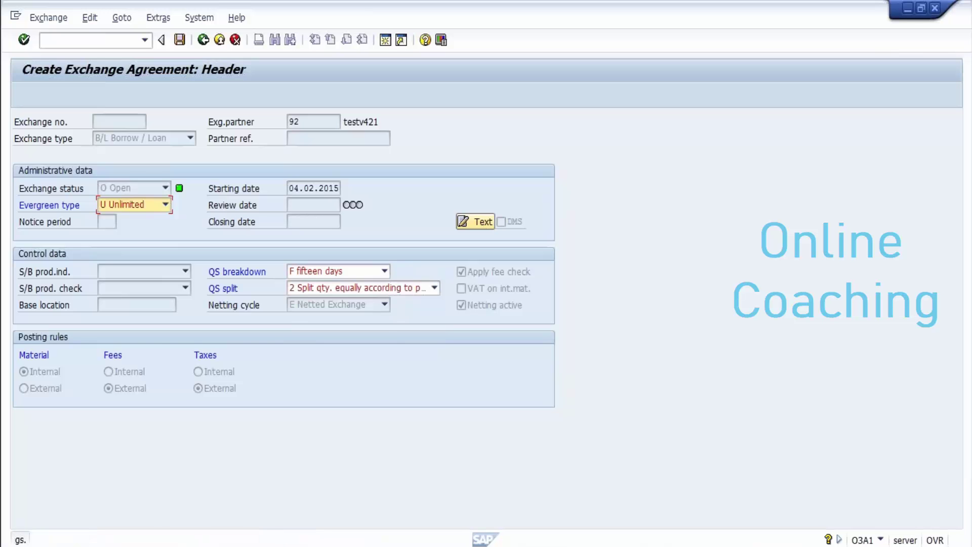
pyautogui.click(385, 271)
pyautogui.press('Return')
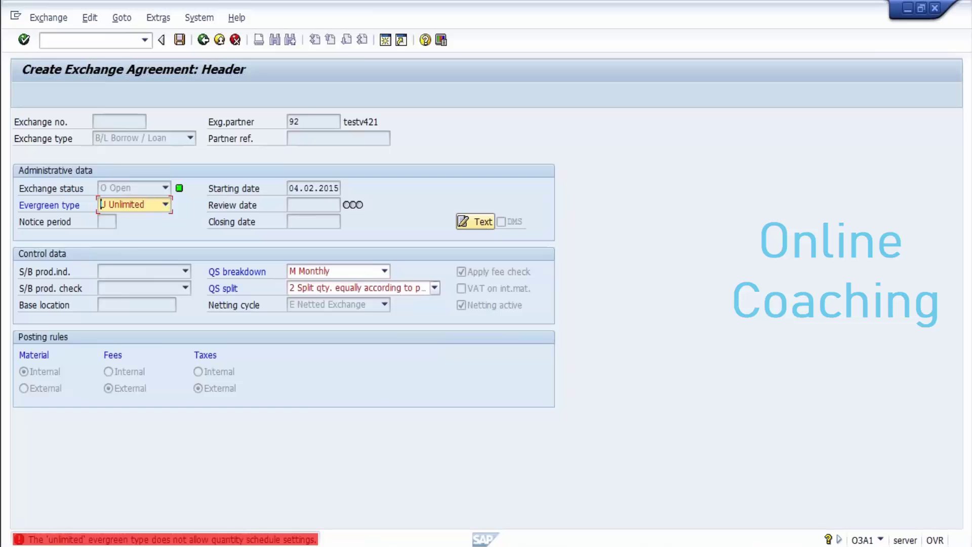
pyautogui.click(434, 288)
pyautogui.click(486, 301)
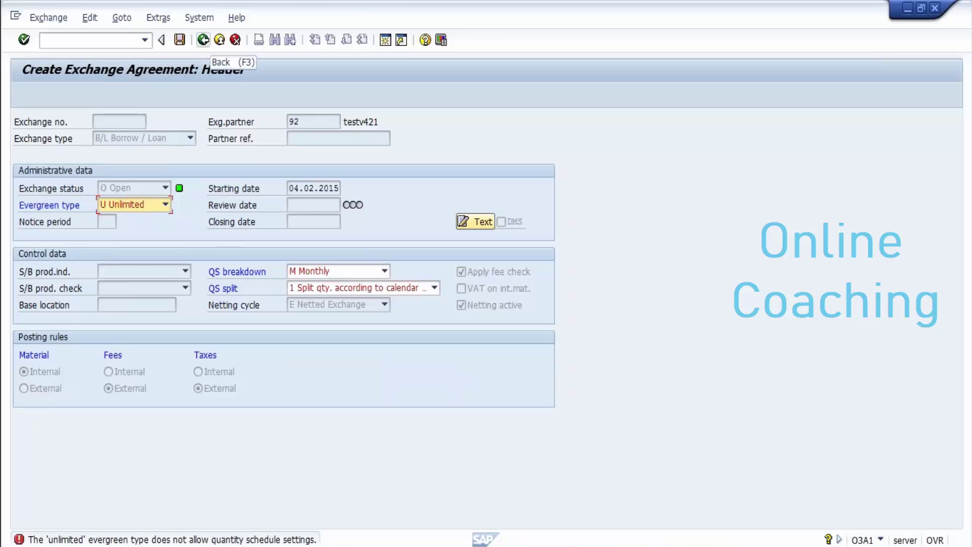
pyautogui.click(203, 40)
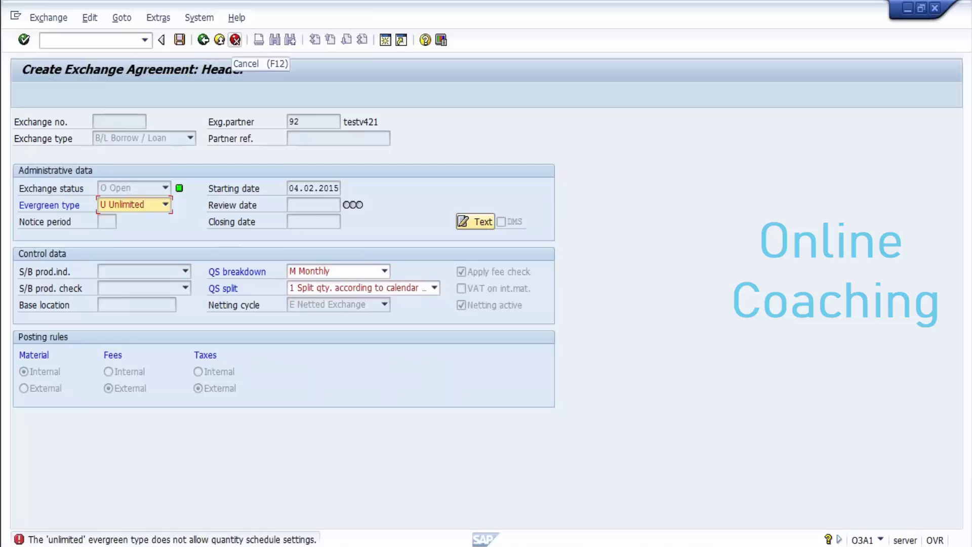
pyautogui.click(234, 40)
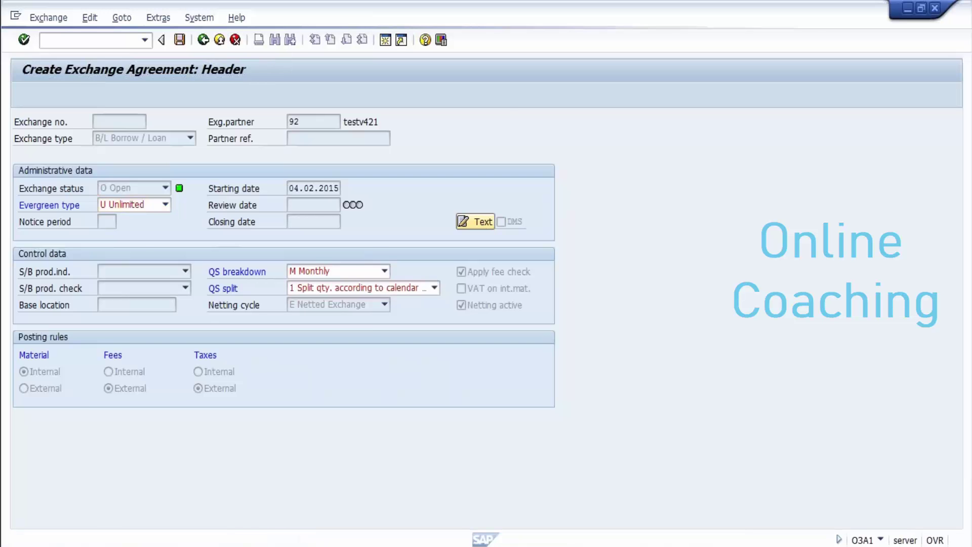
# Step: Discard the unsaved agreement and start a new one with exchange type B/LR Borrow / Loan regular
pyautogui.press('Return')
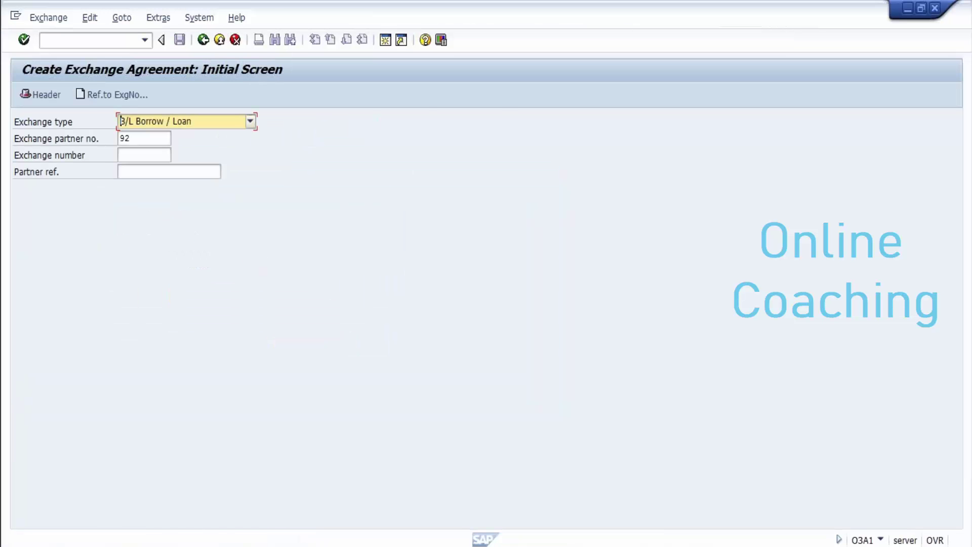
pyautogui.press('F4')
pyautogui.press('Down')
pyautogui.press('Down')
pyautogui.press('Return')
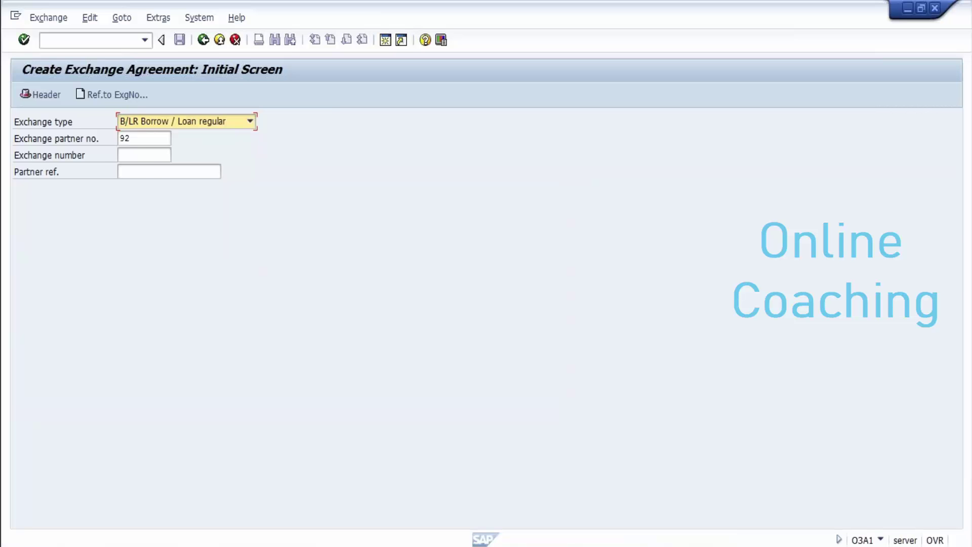
pyautogui.press('F4')
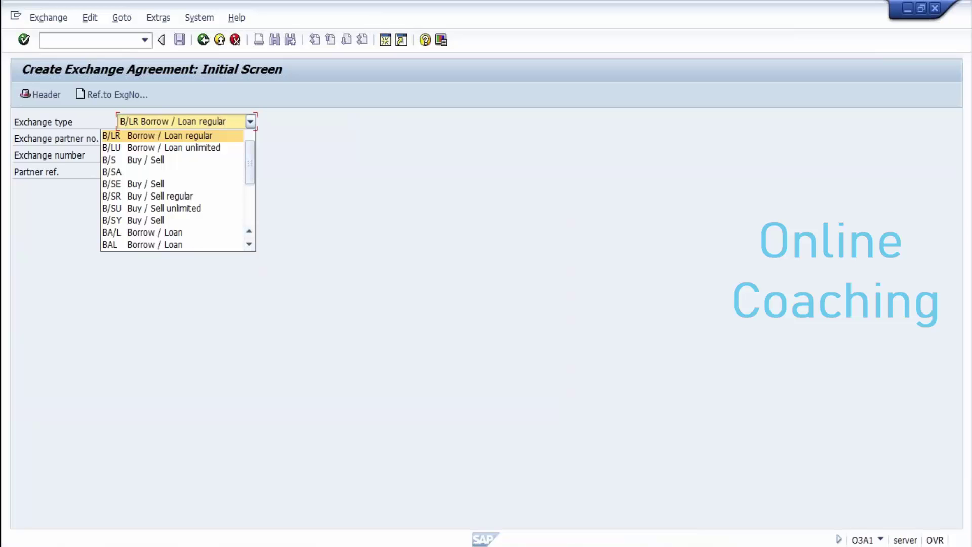
pyautogui.press('Return')
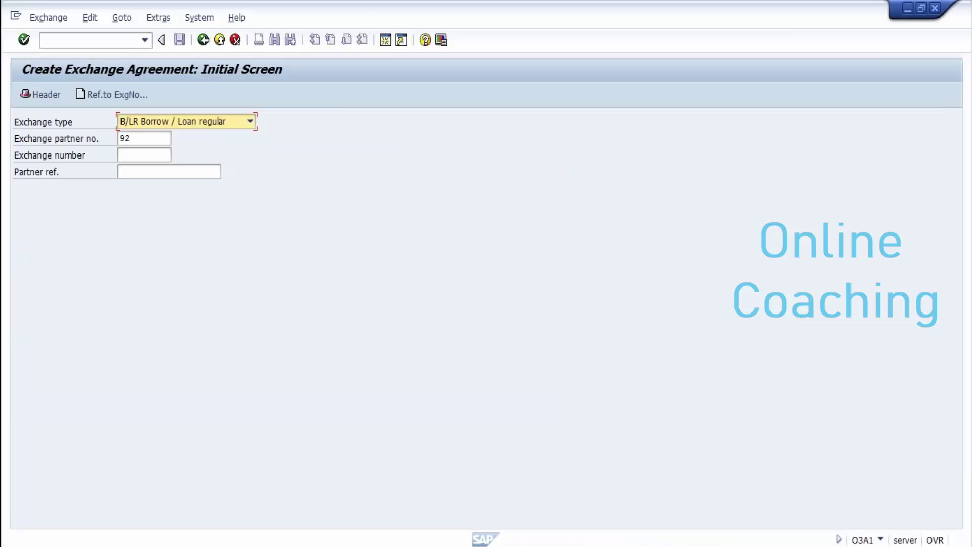
pyautogui.press('Return')
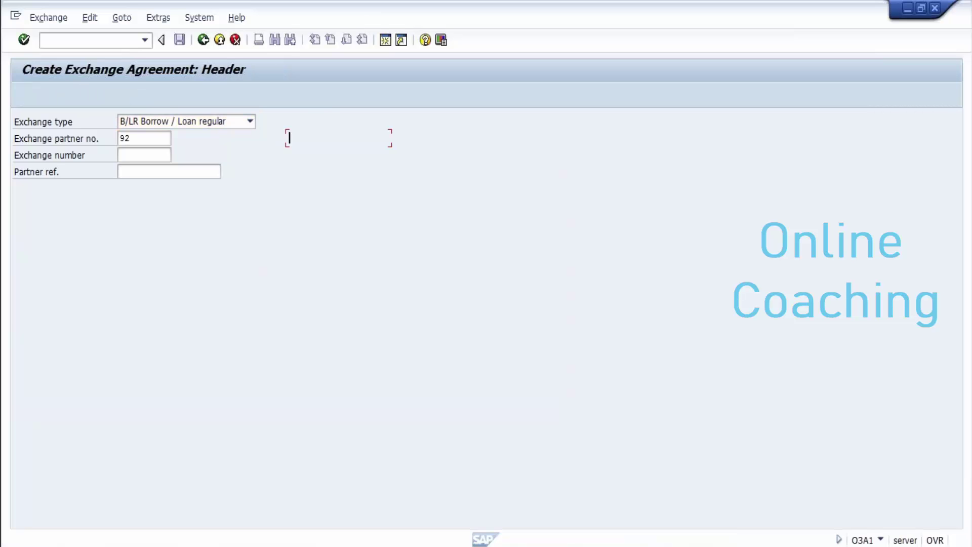
# Step: Set the closing date to 06.02.2015 and save the exchange agreement
pyautogui.click(313, 221)
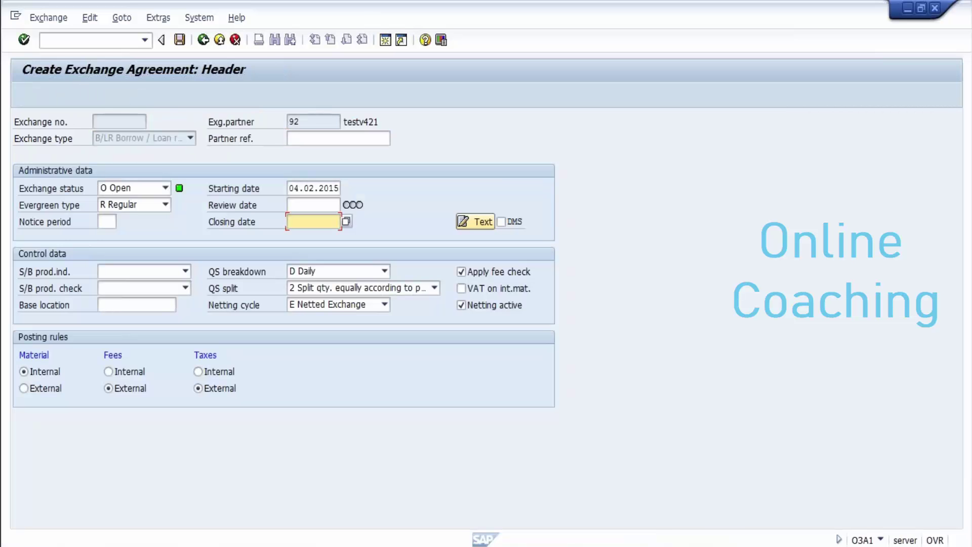
pyautogui.press('Down')
pyautogui.press('Down')
pyautogui.press('Return')
pyautogui.press('Return')
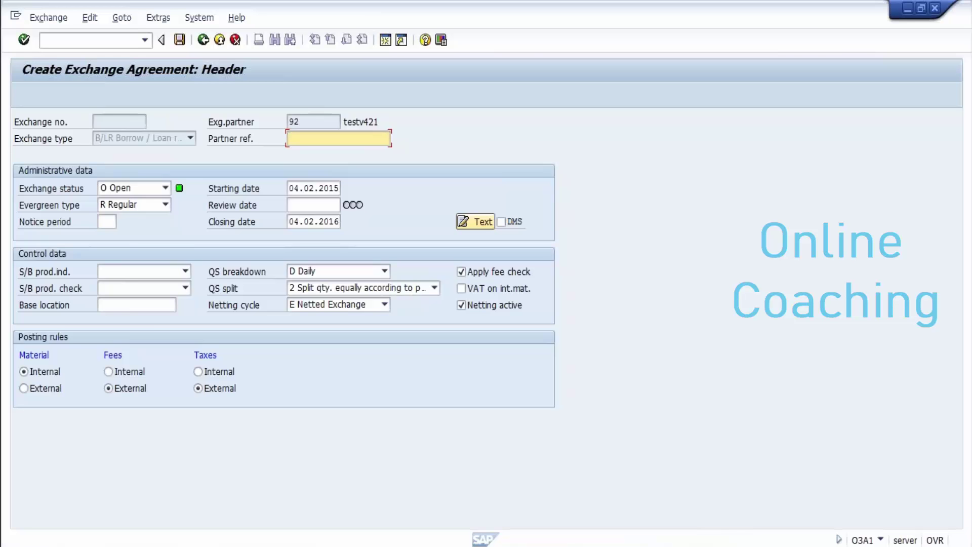
pyautogui.click(337, 221)
pyautogui.press('BackSpace')
pyautogui.write('5')
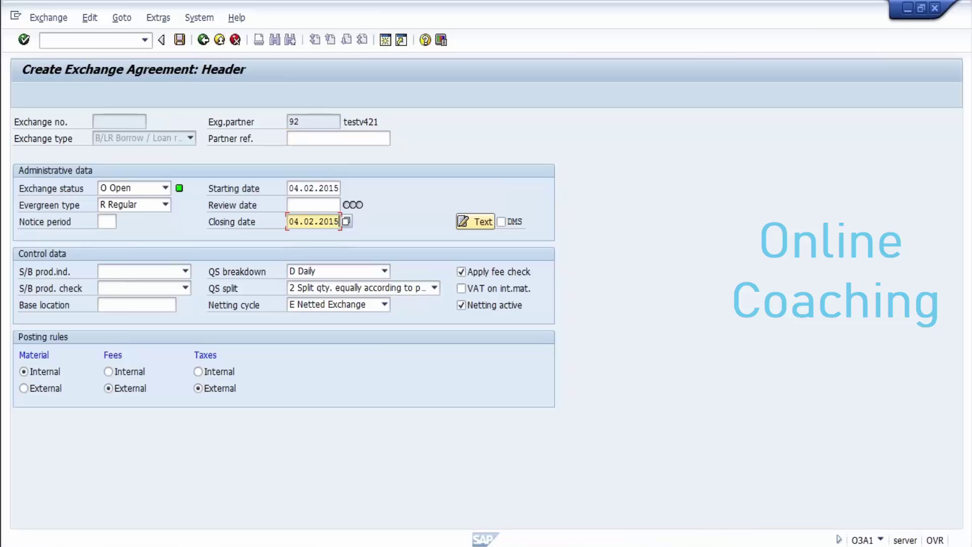
pyautogui.press('Return')
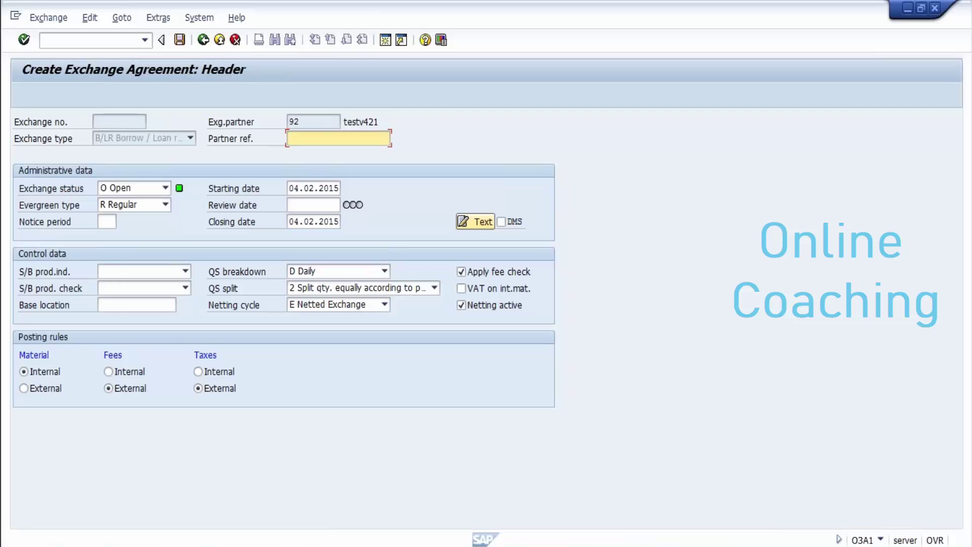
pyautogui.click(294, 221)
pyautogui.write('6')
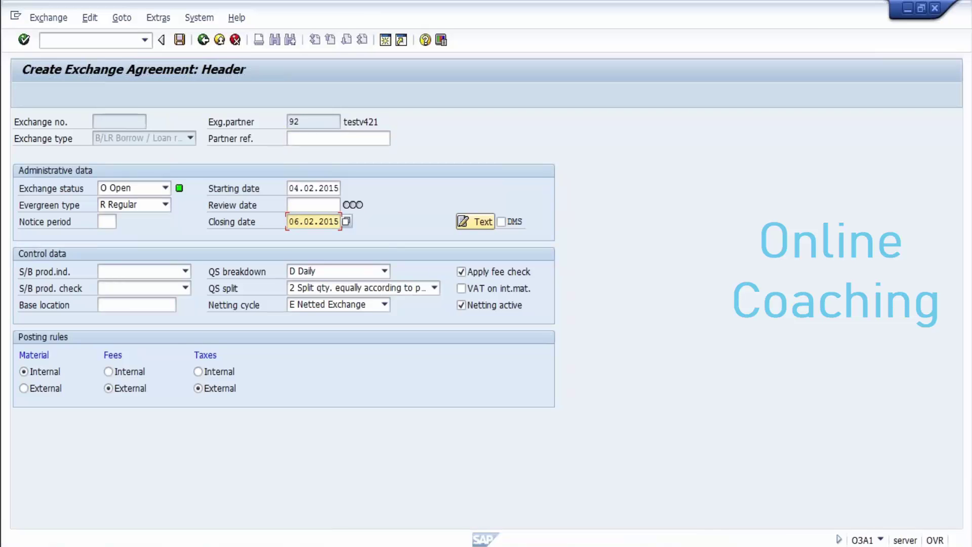
pyautogui.press('Return')
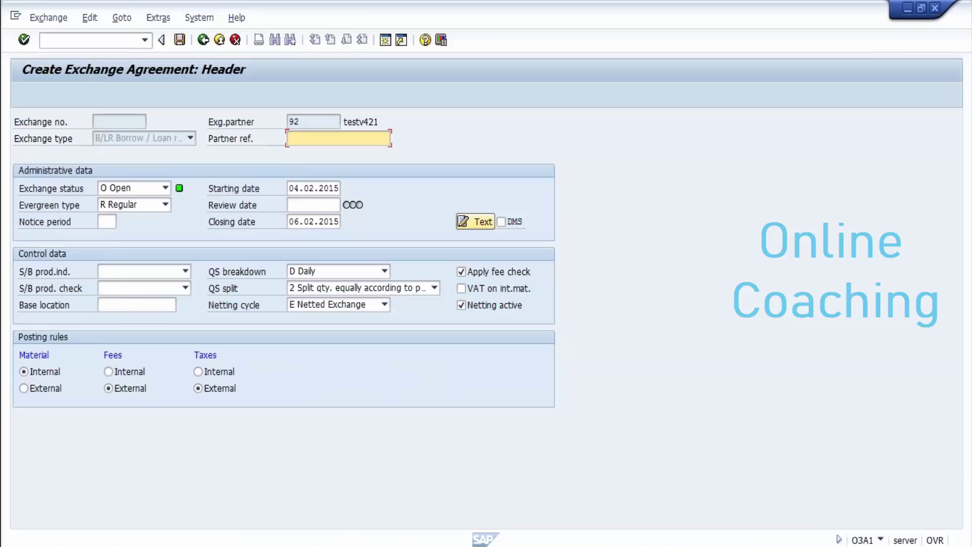
pyautogui.hotkey('ctrl', 's')
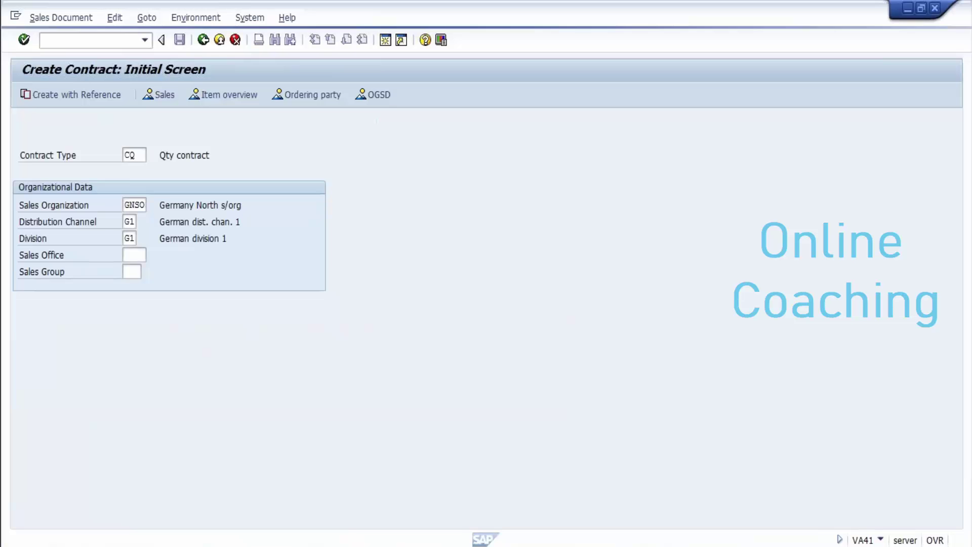
# Step: Enter the ship-to party, material REGULAR-00 and target quantity 5000, then bring up the item's fees
pyautogui.press('Return')
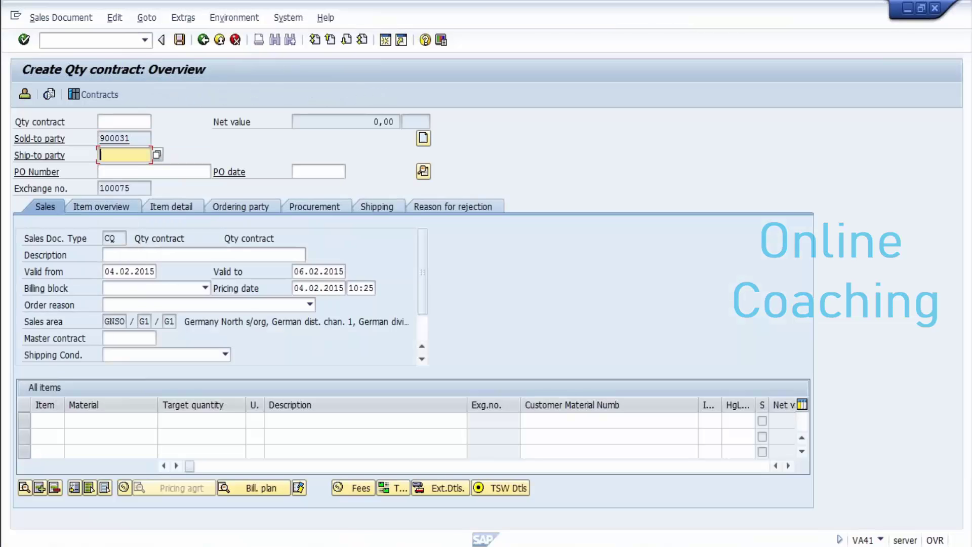
pyautogui.write('900031')
pyautogui.press('Return')
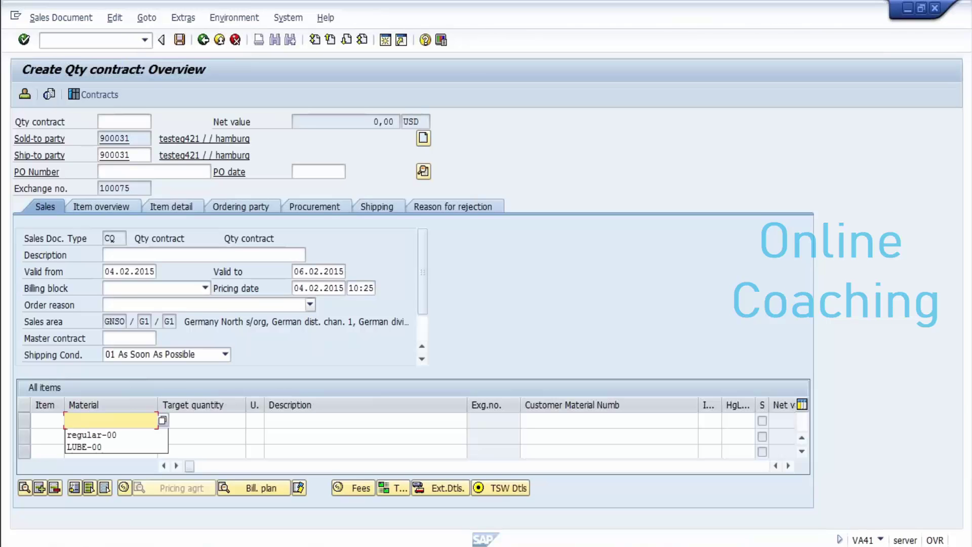
pyautogui.press('Down')
pyautogui.press('Return')
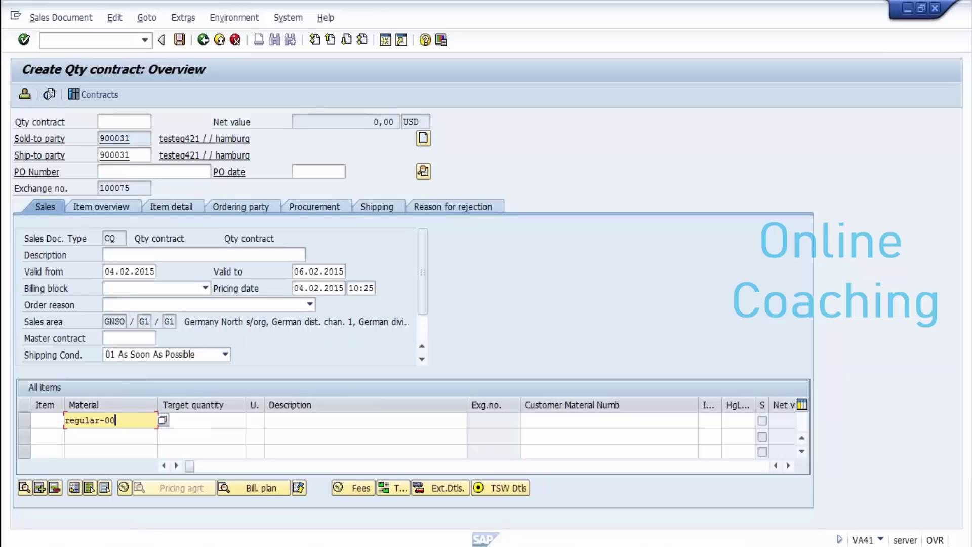
pyautogui.press('Tab')
pyautogui.write('5000')
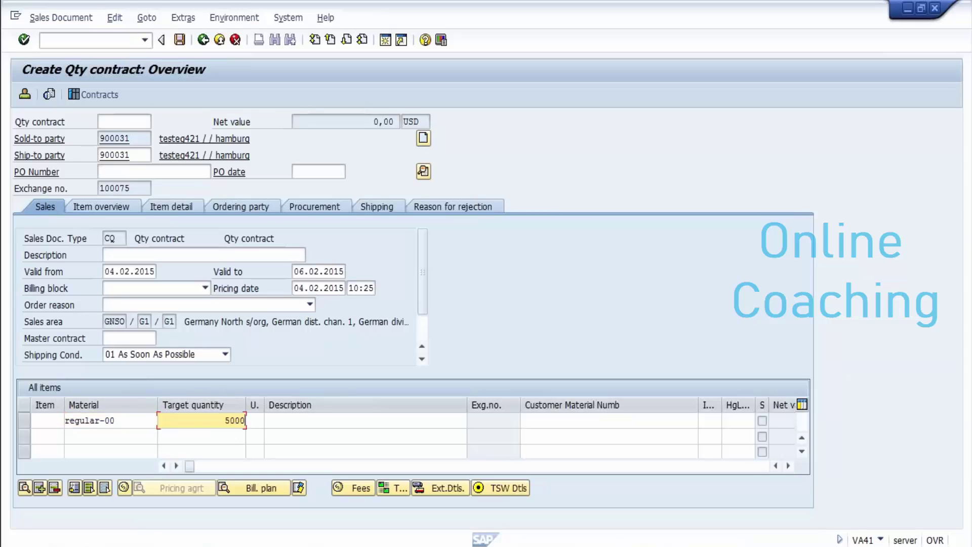
pyautogui.press('Return')
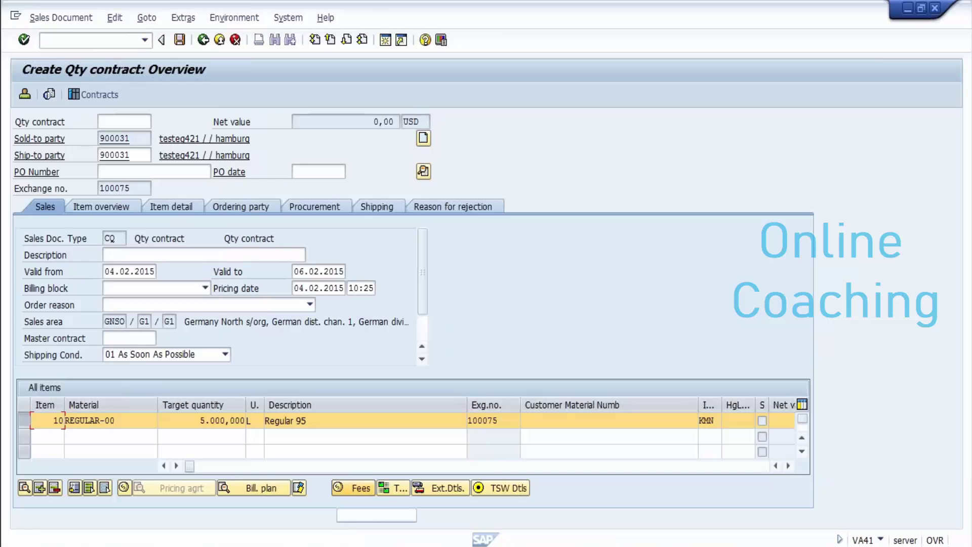
pyautogui.click(352, 488)
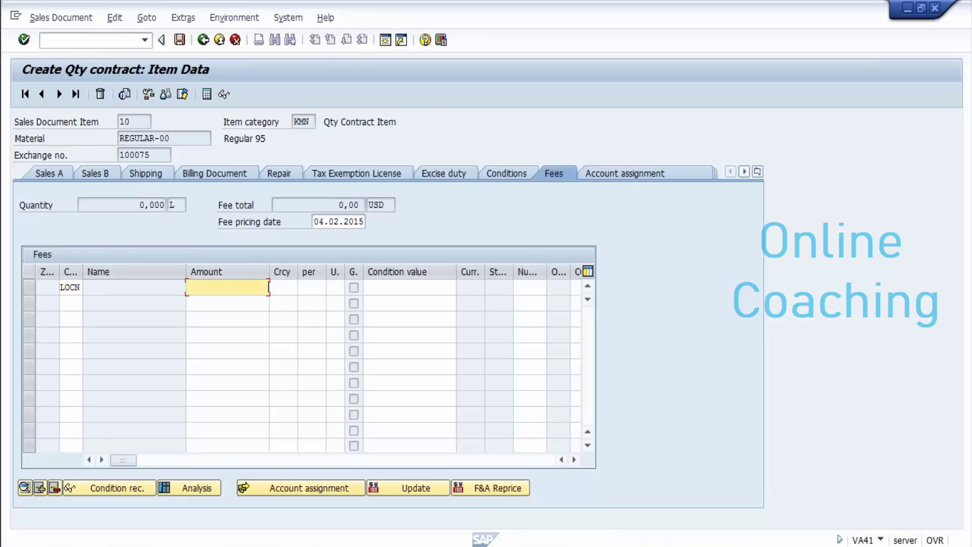
# Step: Enter a 500 LOCN location fee amount, check the item structure, and save contract 40000475
pyautogui.write('500')
pyautogui.press('Return')
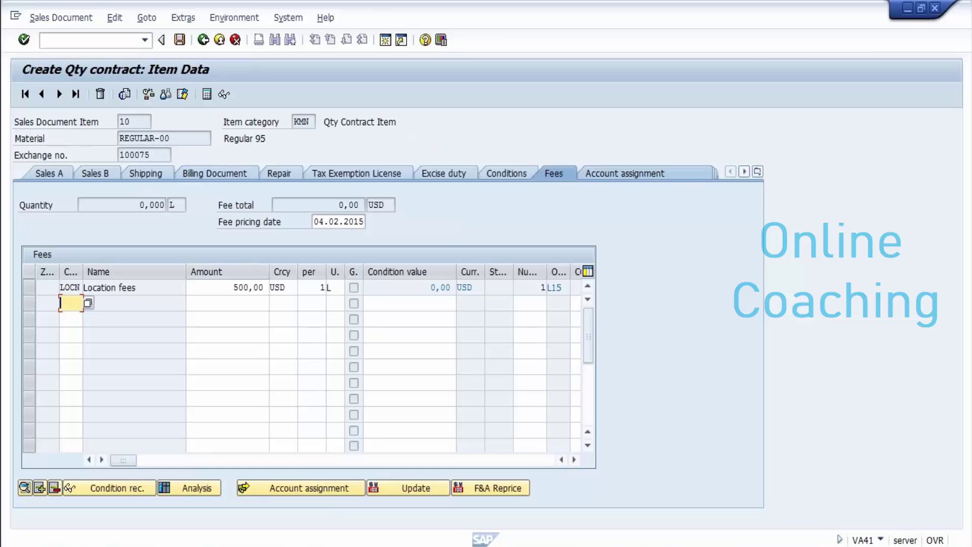
pyautogui.click(757, 171)
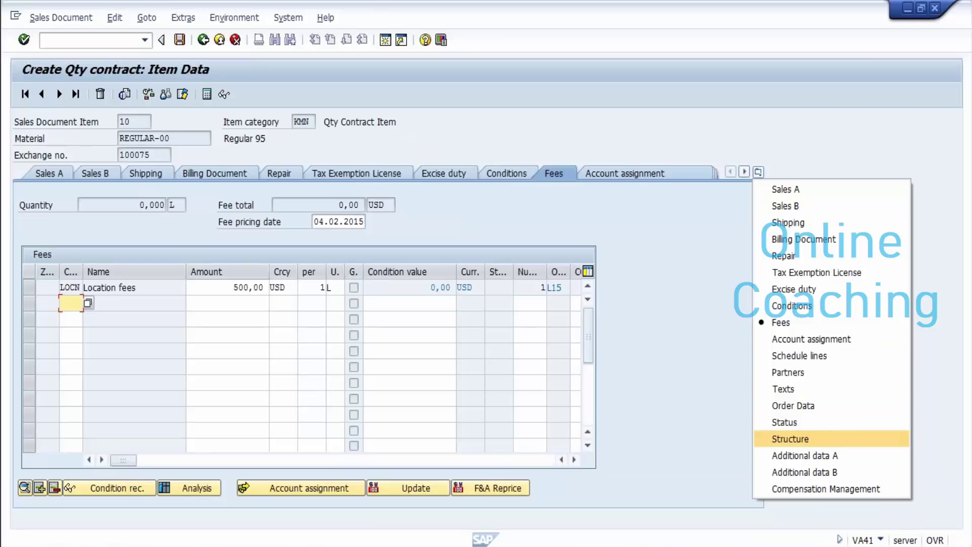
pyautogui.press('Return')
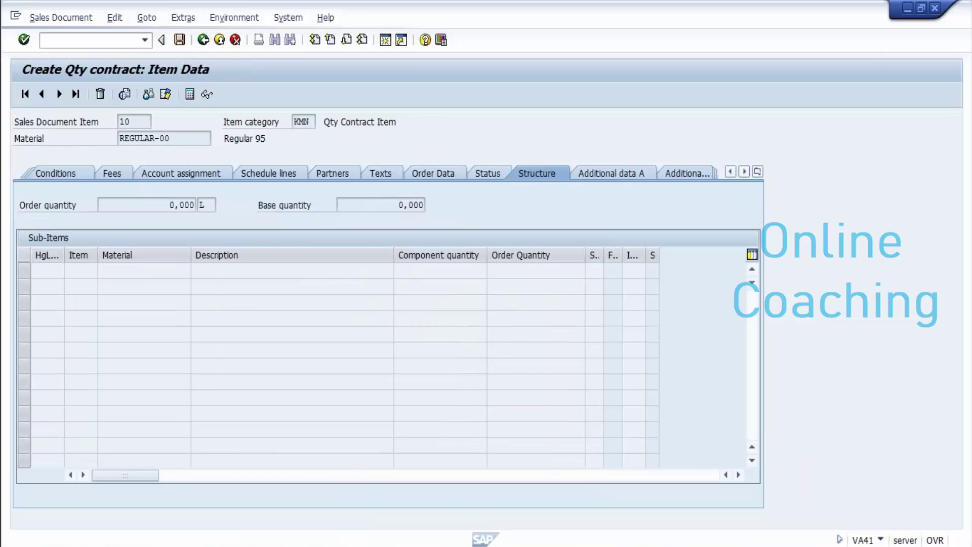
pyautogui.press('F3')
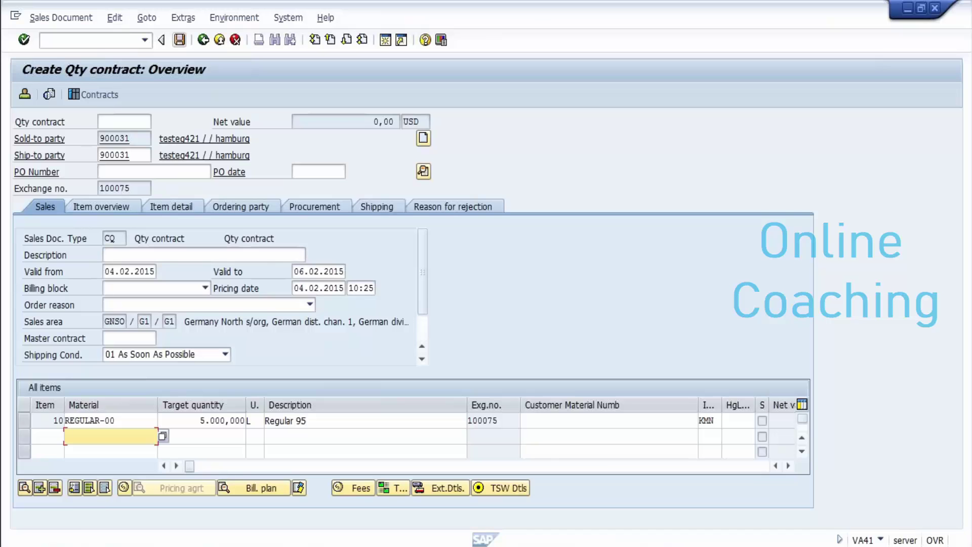
pyautogui.hotkey('ctrl', 's')
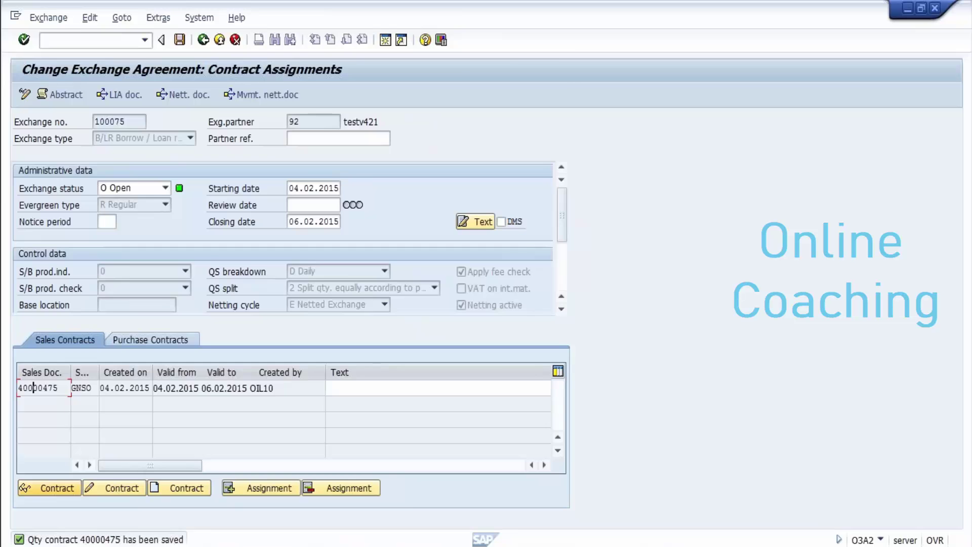
# Step: Display contract 40000475, review item 10's schedule lines, then back out to exchange 100075
pyautogui.click(49, 487)
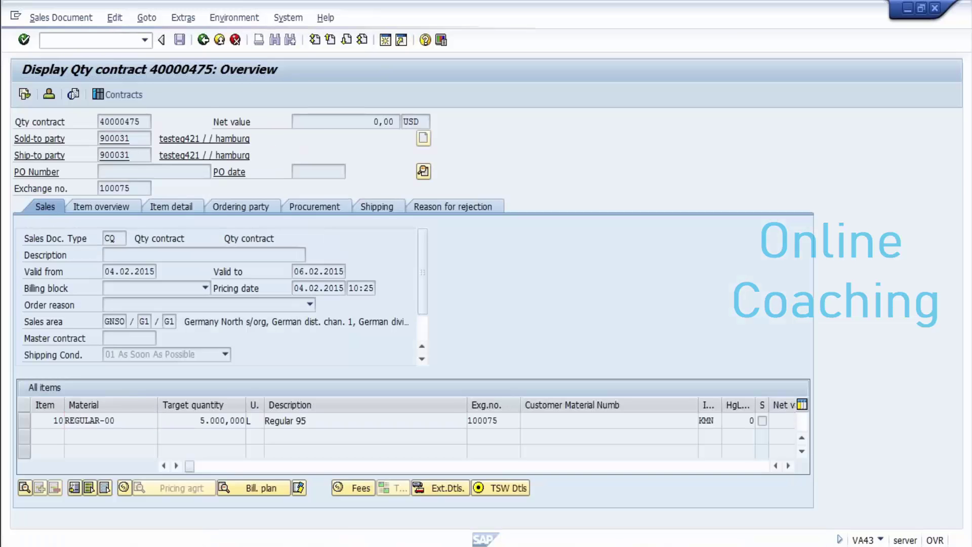
pyautogui.press('F2')
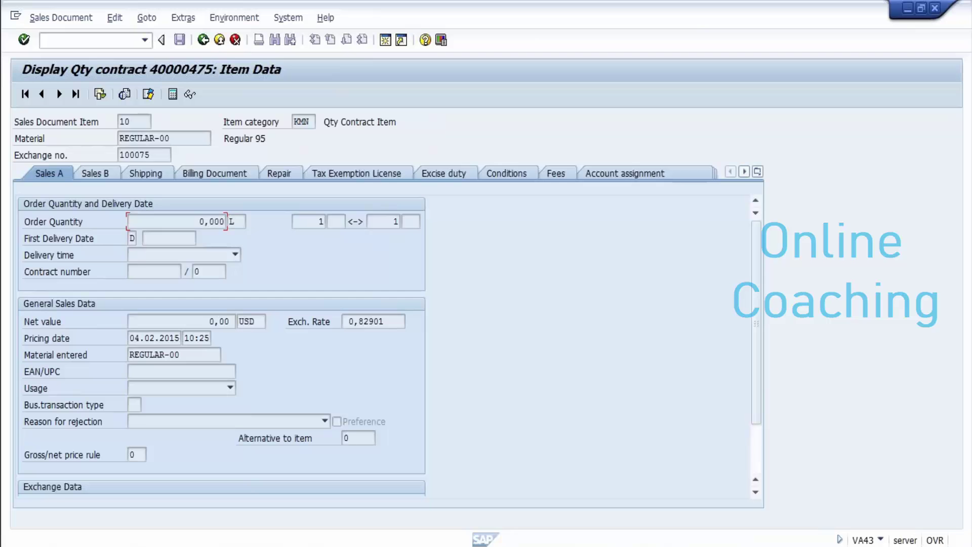
pyautogui.click(757, 171)
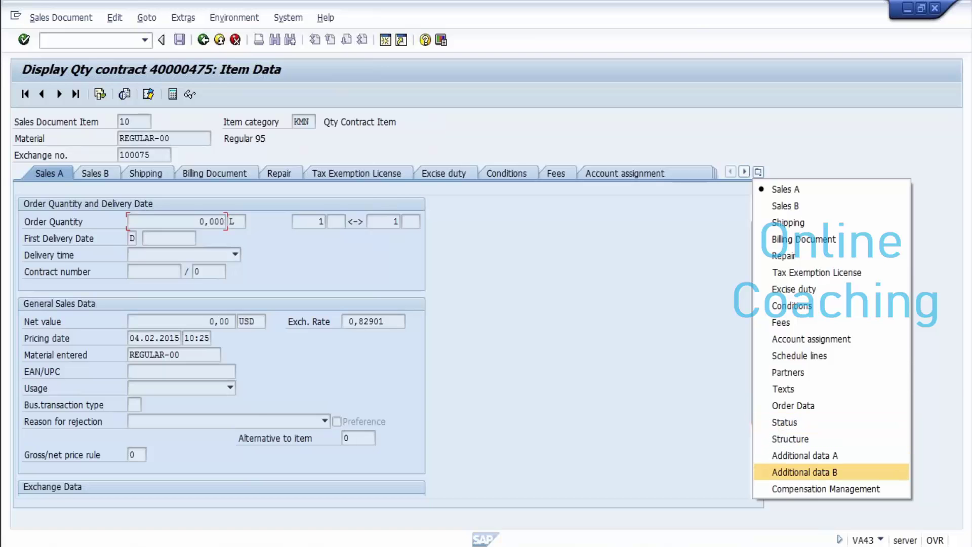
pyautogui.click(799, 355)
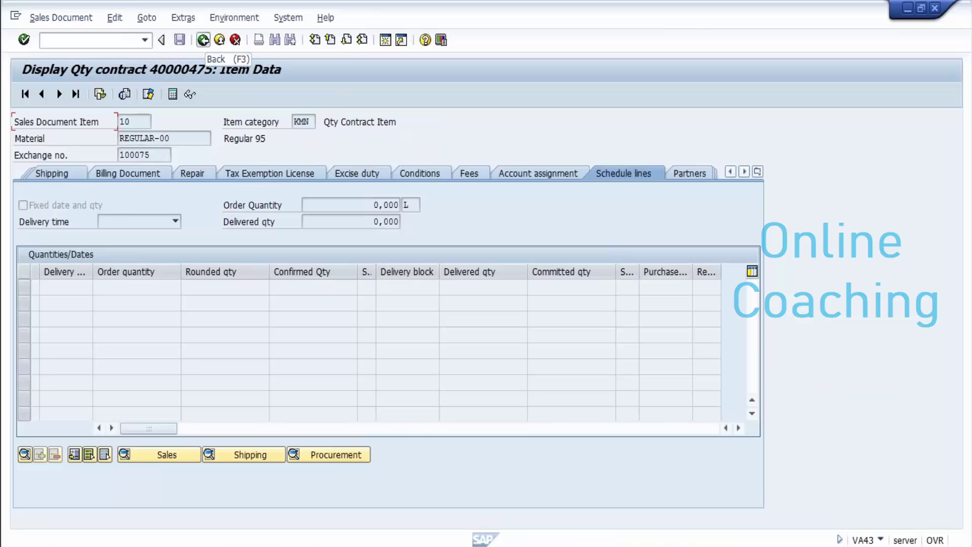
pyautogui.click(203, 40)
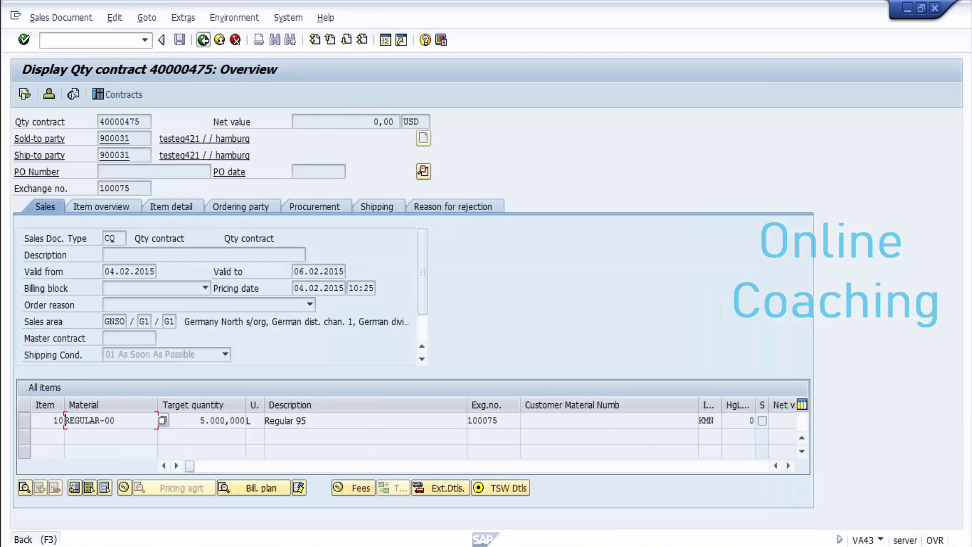
pyautogui.press('F3')
pyautogui.press('F3')
pyautogui.press('F3')
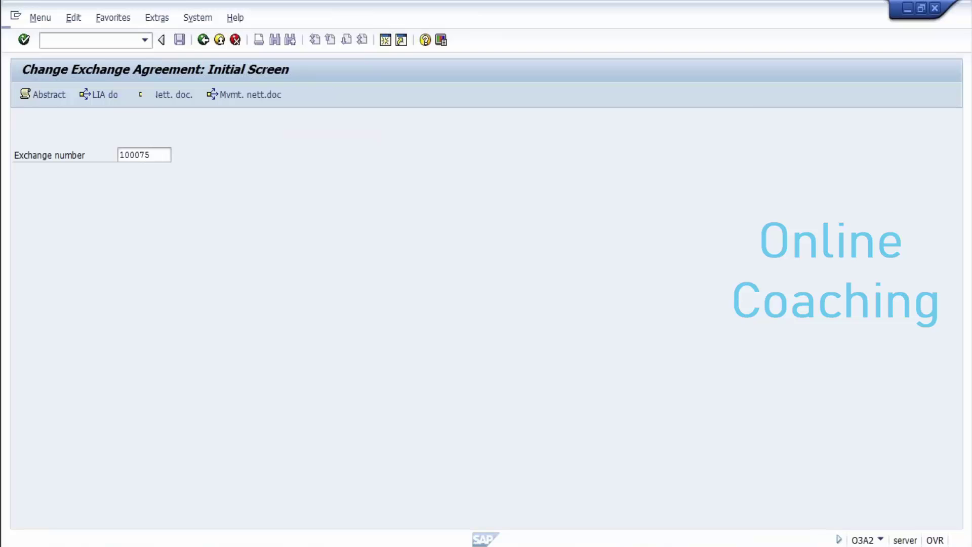
# Step: Start O3A1, confirm B/LR Borrow / Loan regular as exchange type, then return to Easy Access
pyautogui.press('Return')
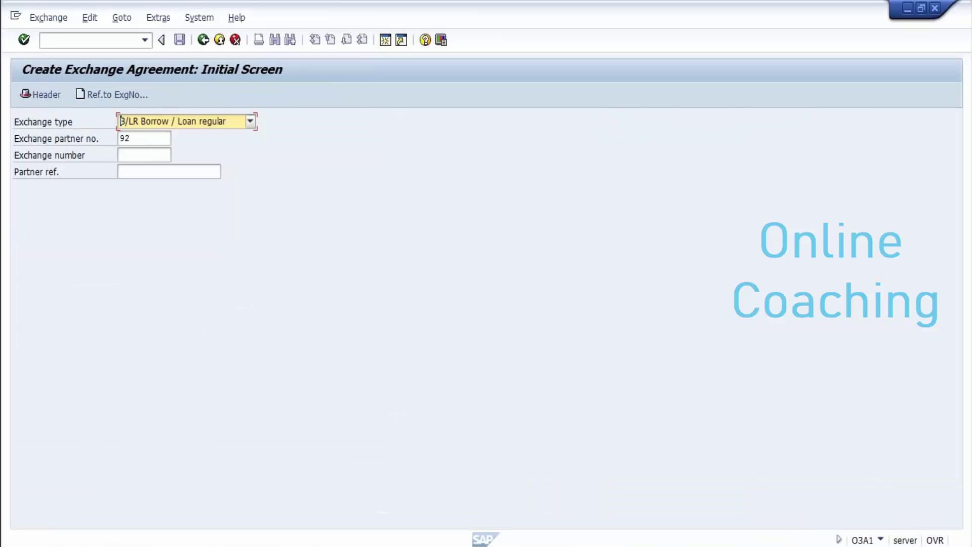
pyautogui.press('F4')
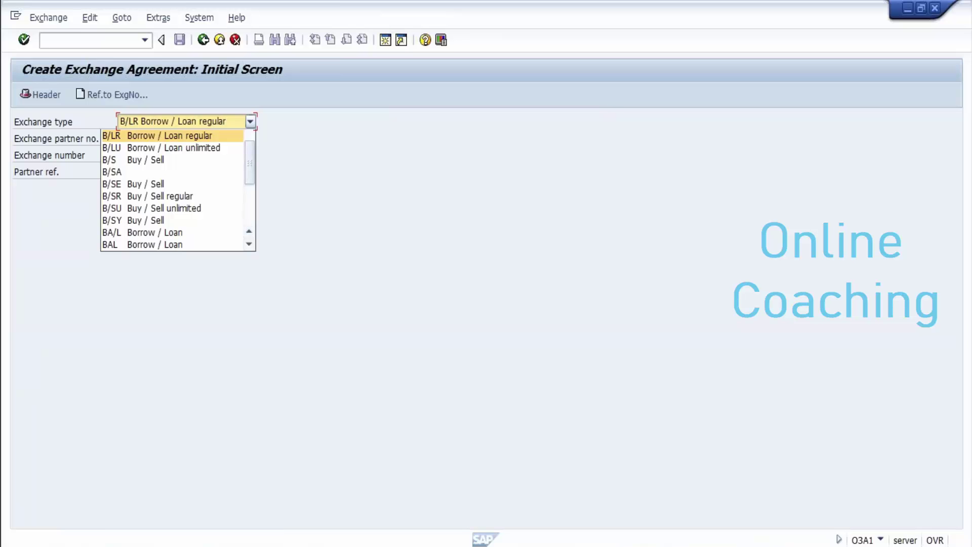
pyautogui.press('Return')
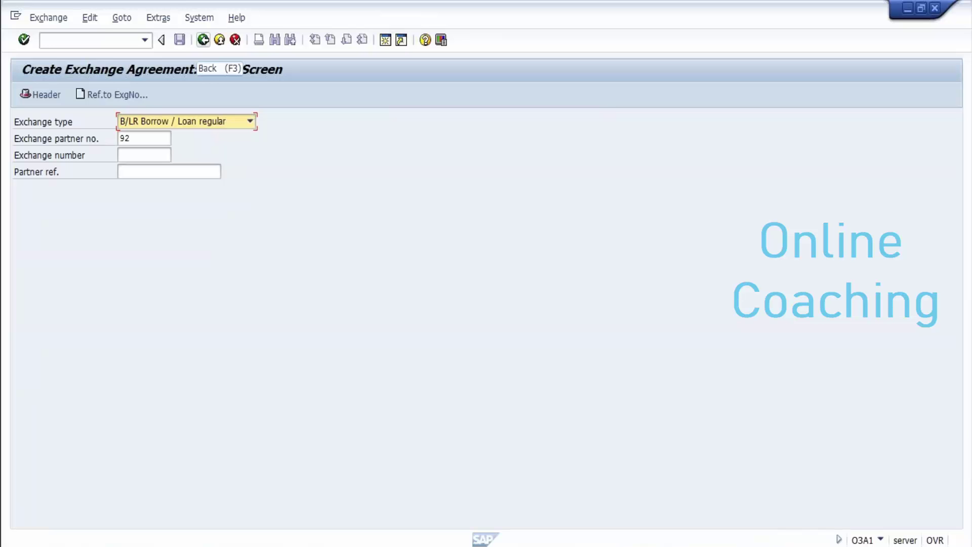
pyautogui.click(203, 39)
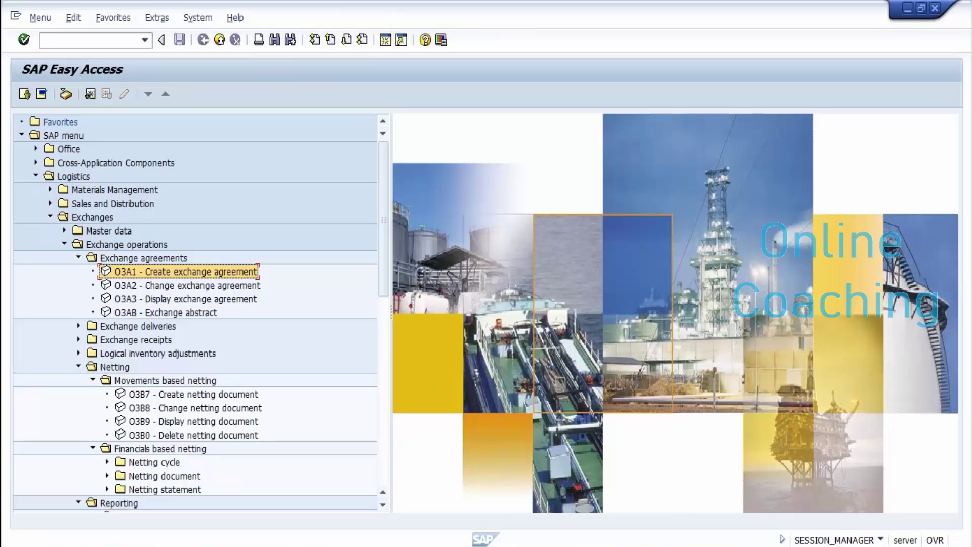
pyautogui.moveTo(416, 546)
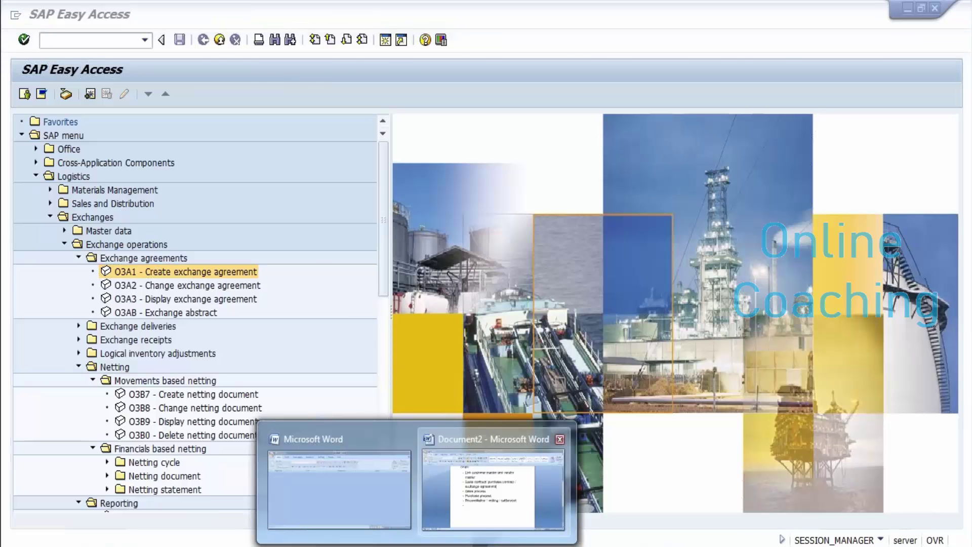
pyautogui.click(489, 489)
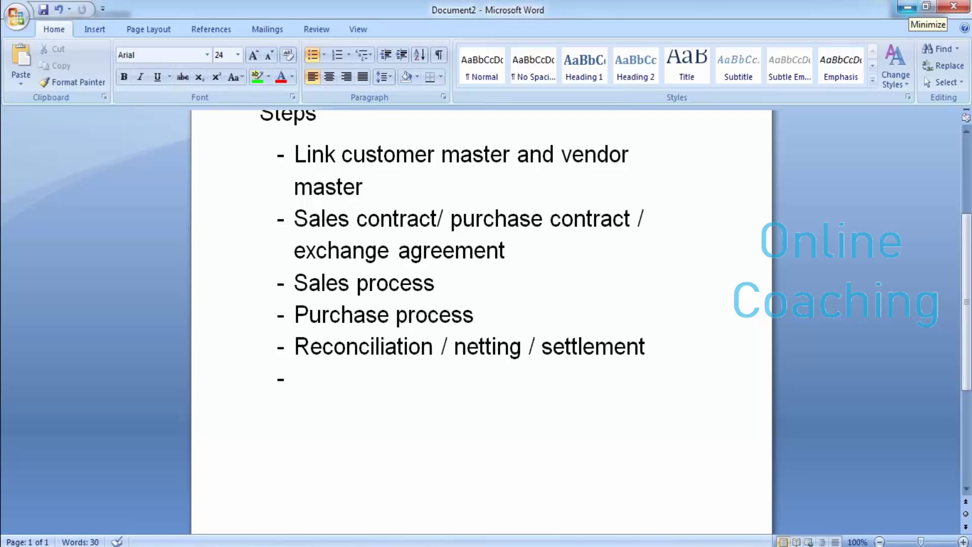
pyautogui.click(907, 7)
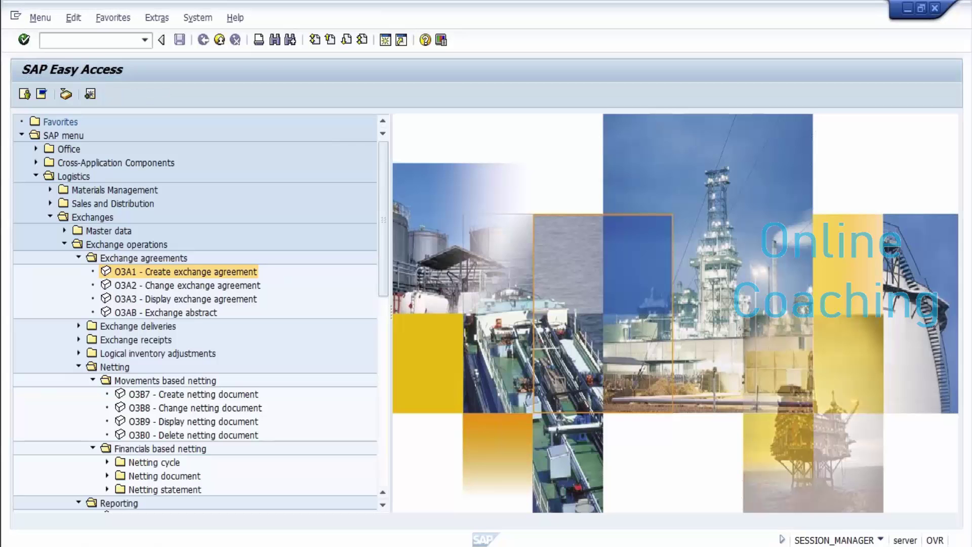
# Step: Open exchange 100075's contract assignments in O3A2, checking the Purchase and Sales Contracts tabs
pyautogui.press('Down')
pyautogui.press('Return')
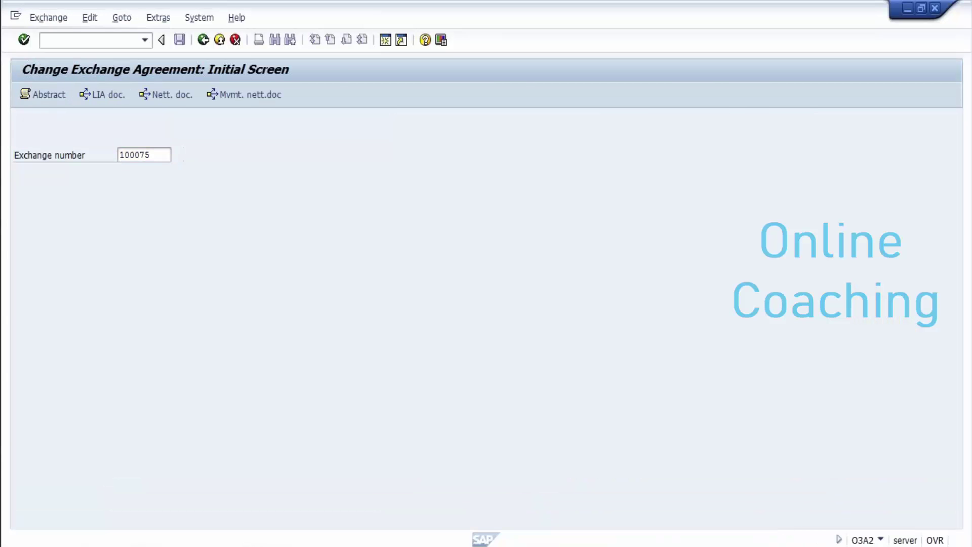
pyautogui.press('Return')
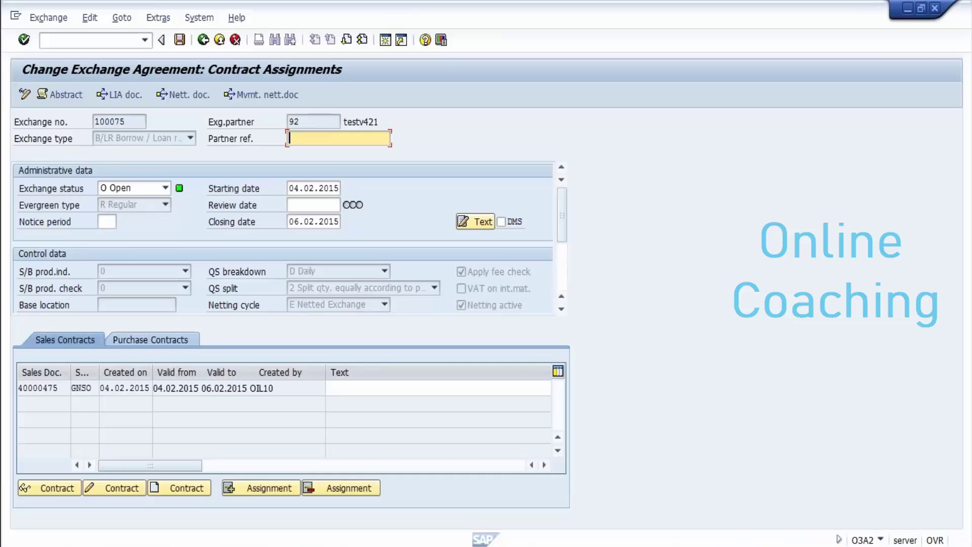
pyautogui.click(150, 340)
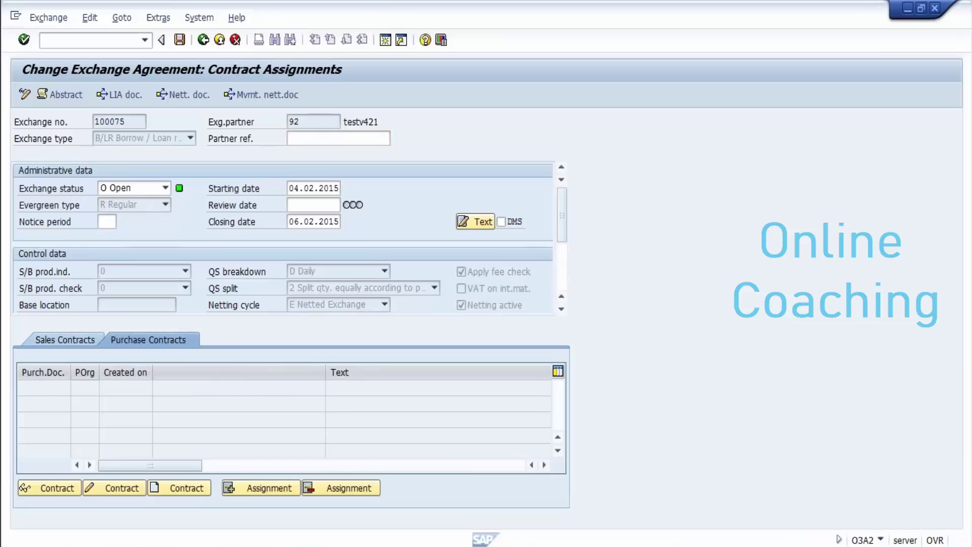
pyautogui.click(65, 339)
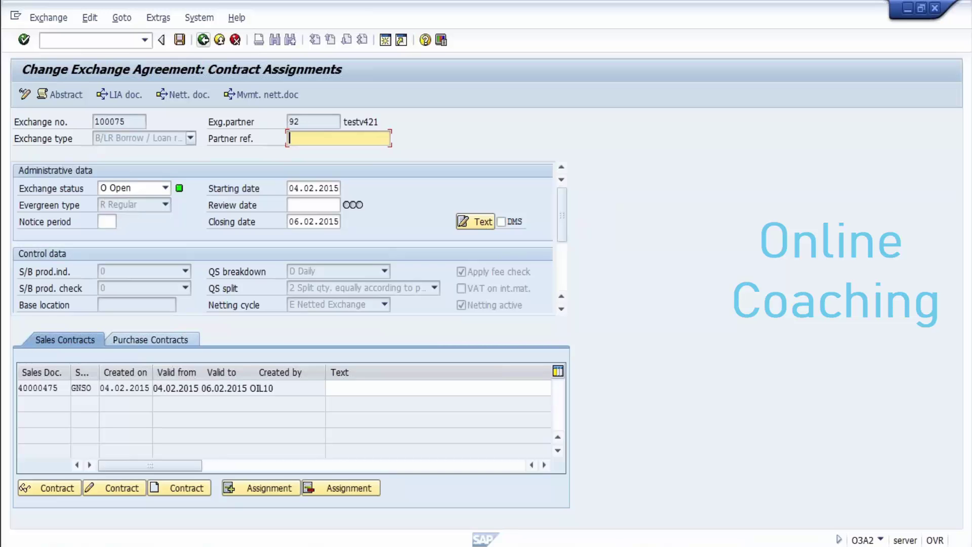
# Step: Change the exchange number to 100073 and load its contract assignments
pyautogui.click(203, 40)
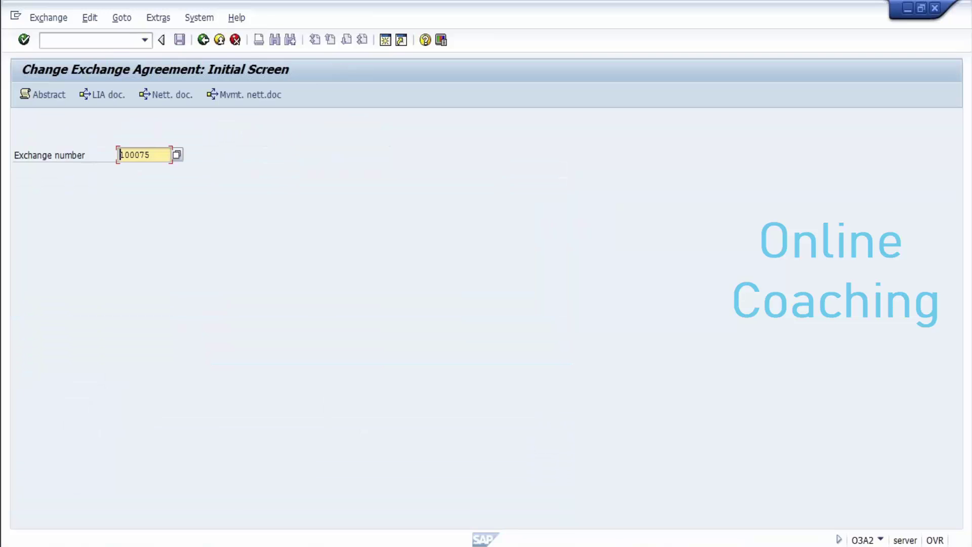
pyautogui.press('End')
pyautogui.press('BackSpace')
pyautogui.write('3')
pyautogui.press('Return')
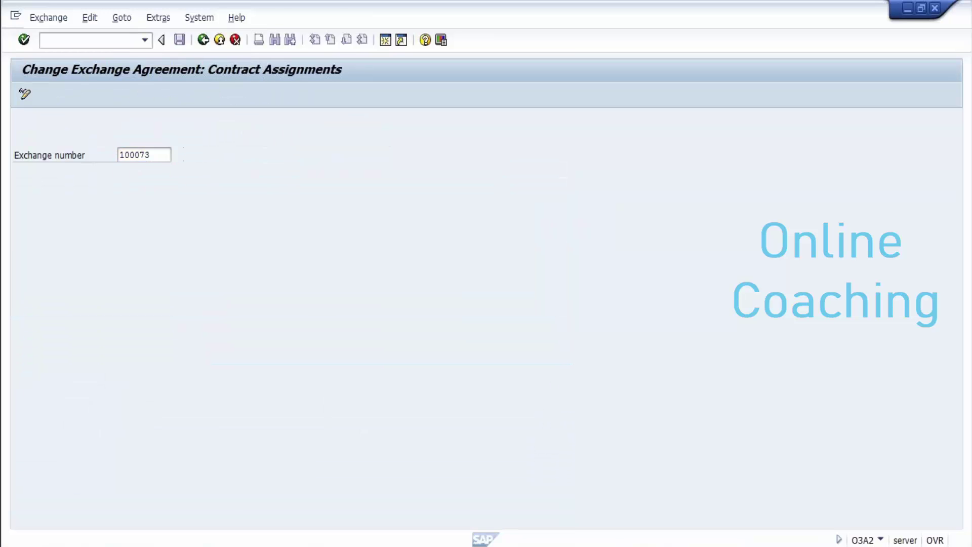